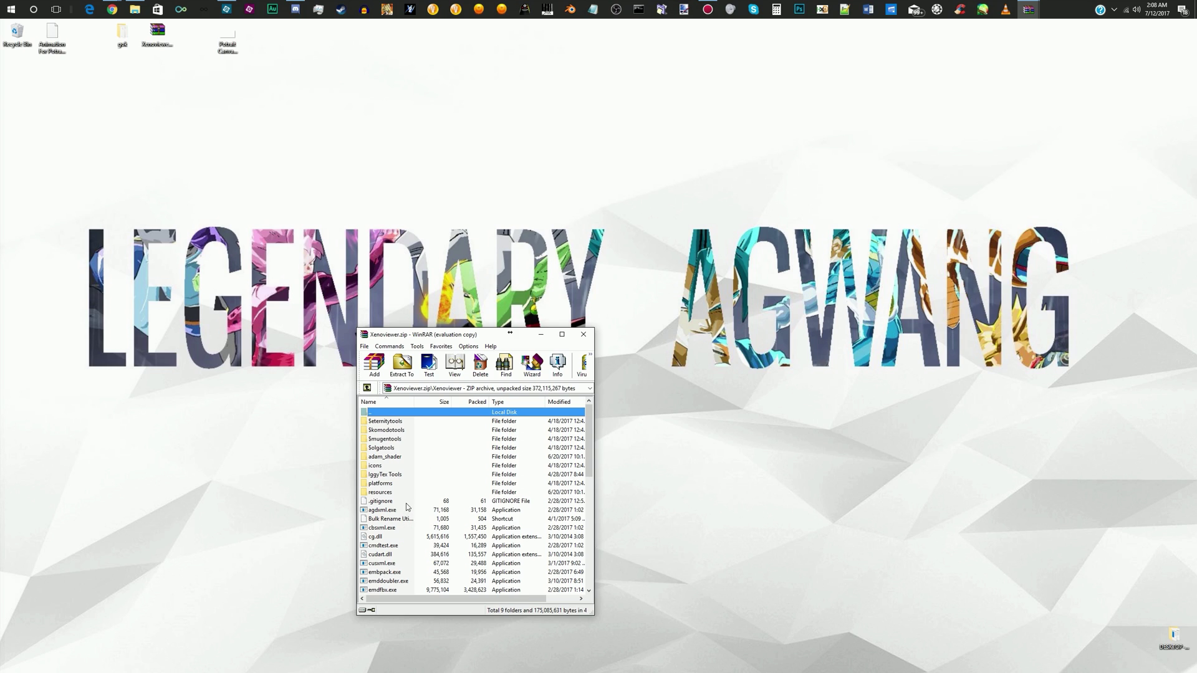
Extract the Xenoviewer folder from Xenoviewer.zip to the desktop and minimize the archive window
{"action": "key", "text": "BackSpace"}
{"action": "left_click_drag", "start_coordinate": [398, 421], "coordinate": [306, 58]}
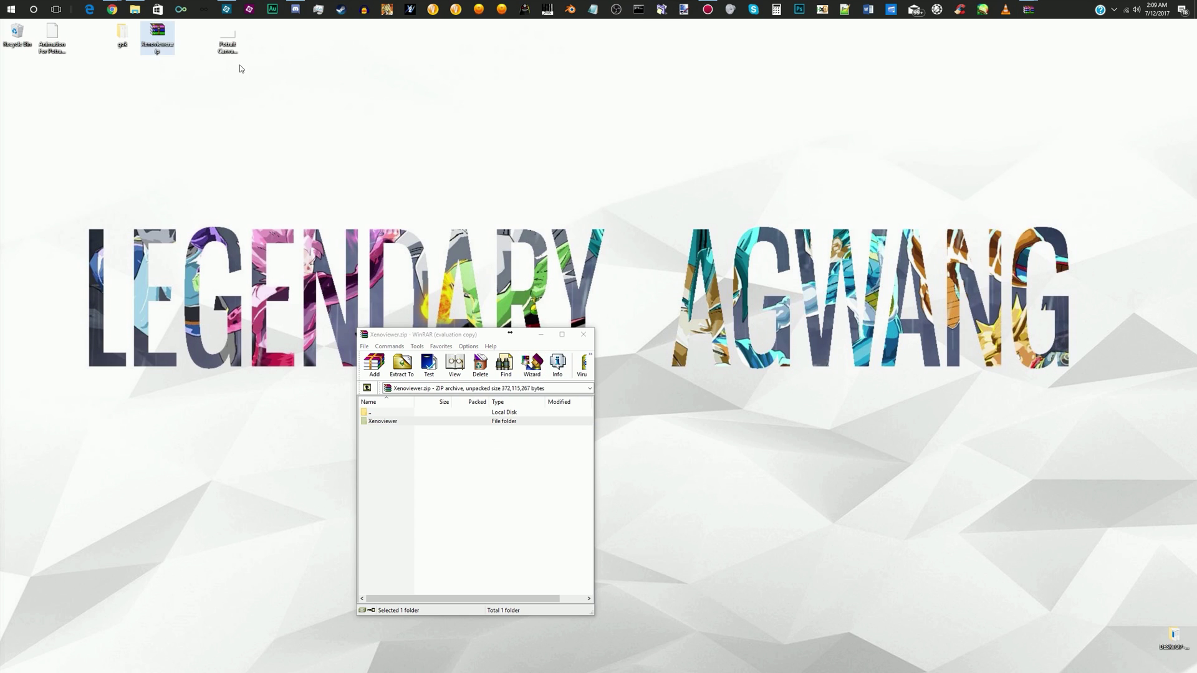
{"action": "left_click", "coordinate": [541, 335]}
Open the extracted Xenoviewer folder on the desktop and launch the Xenoviewer application
{"action": "double_click", "coordinate": [295, 45]}
{"action": "scroll", "coordinate": [659, 341], "scroll_direction": "down", "scroll_amount": 1}
{"action": "scroll", "coordinate": [659, 341], "scroll_direction": "down", "scroll_amount": 2}
{"action": "double_click", "coordinate": [651, 354]}
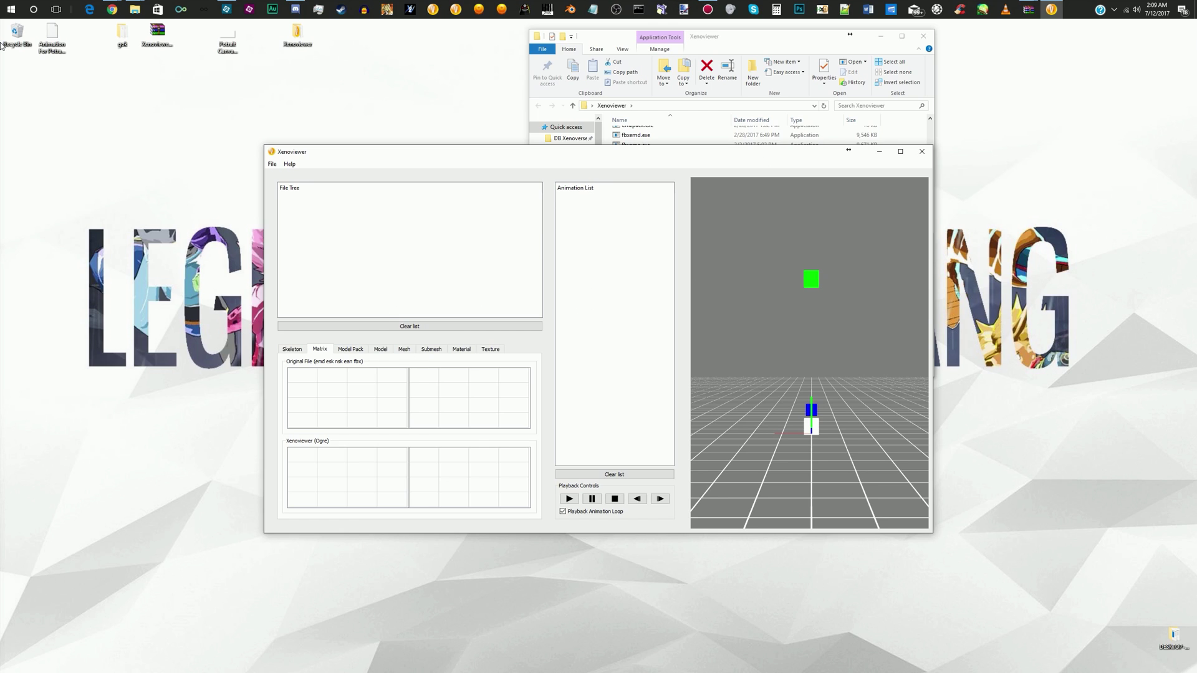
Open the gok folder from the desktop and move its window beside Xenoviewer so the File Tree stays reachable
{"action": "left_click", "coordinate": [123, 46]}
{"action": "double_click", "coordinate": [123, 46]}
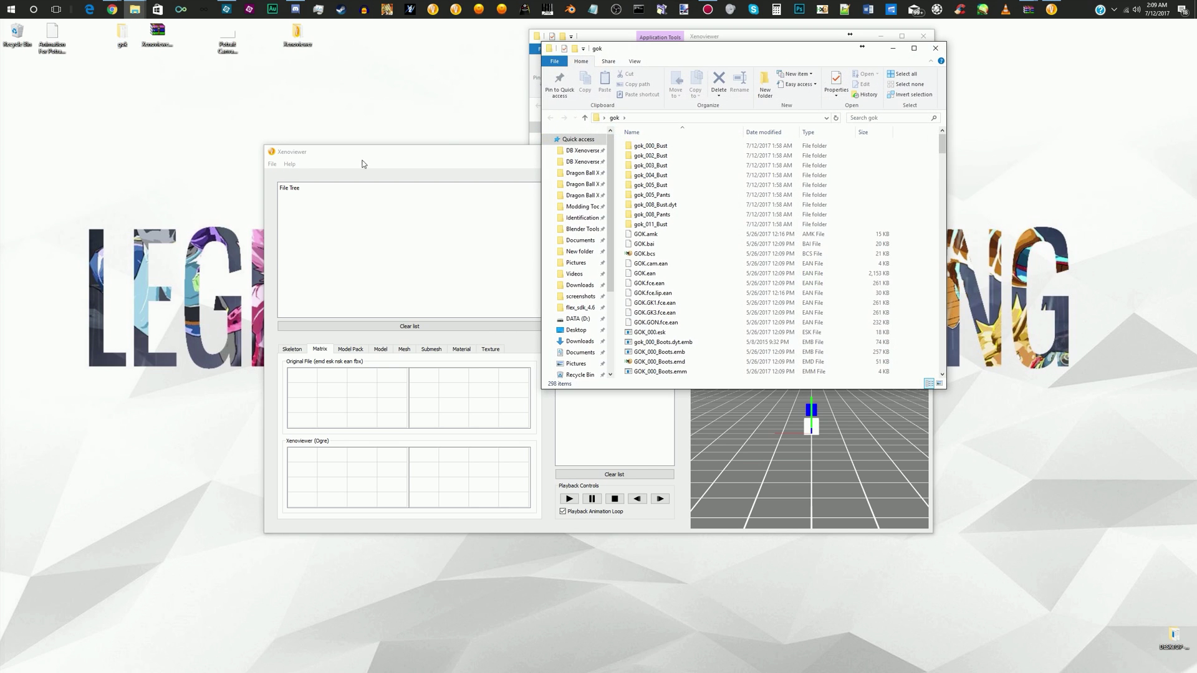
{"action": "left_click_drag", "start_coordinate": [657, 39], "coordinate": [174, 145]}
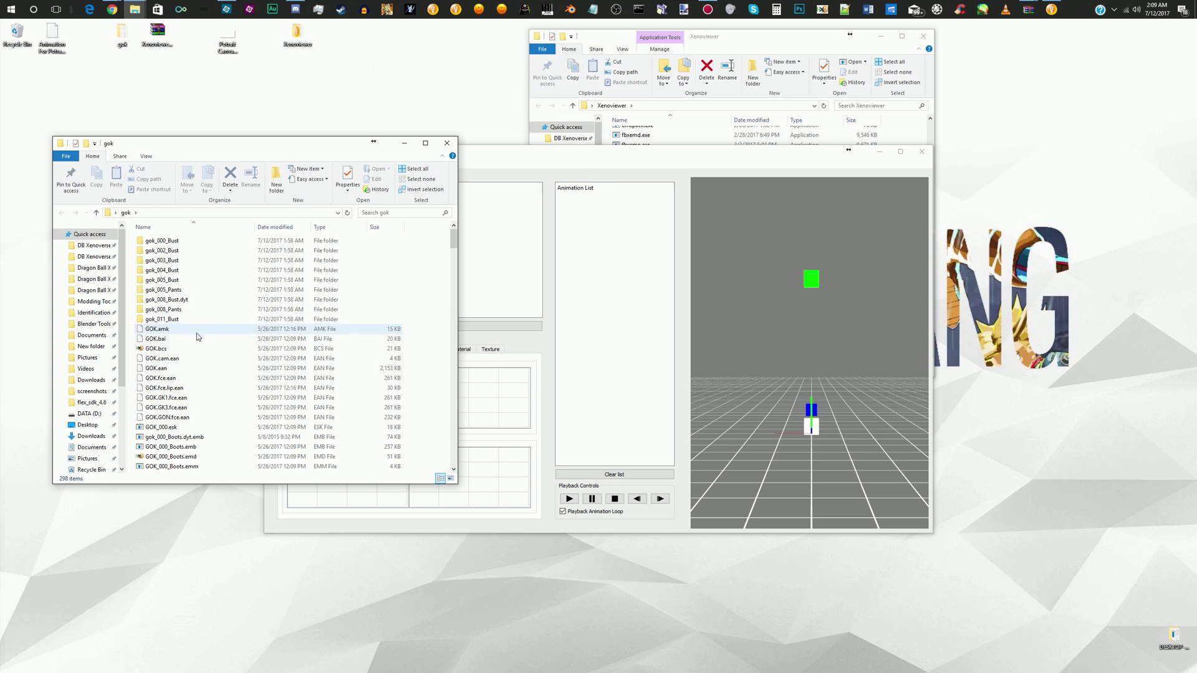
Load GOK_000.esk, GOK_000_Bust.emd, GOK_000_Face_base.emd, GOK_000_Face_eye.emd, GOK_000_hair_scd.emd and GOK_000_hair_scd.esk from the gok folder into Xenoviewer's File Tree
{"action": "scroll", "coordinate": [201, 340], "scroll_direction": "down", "scroll_amount": 3}
{"action": "scroll", "coordinate": [205, 342], "scroll_direction": "down", "scroll_amount": 1}
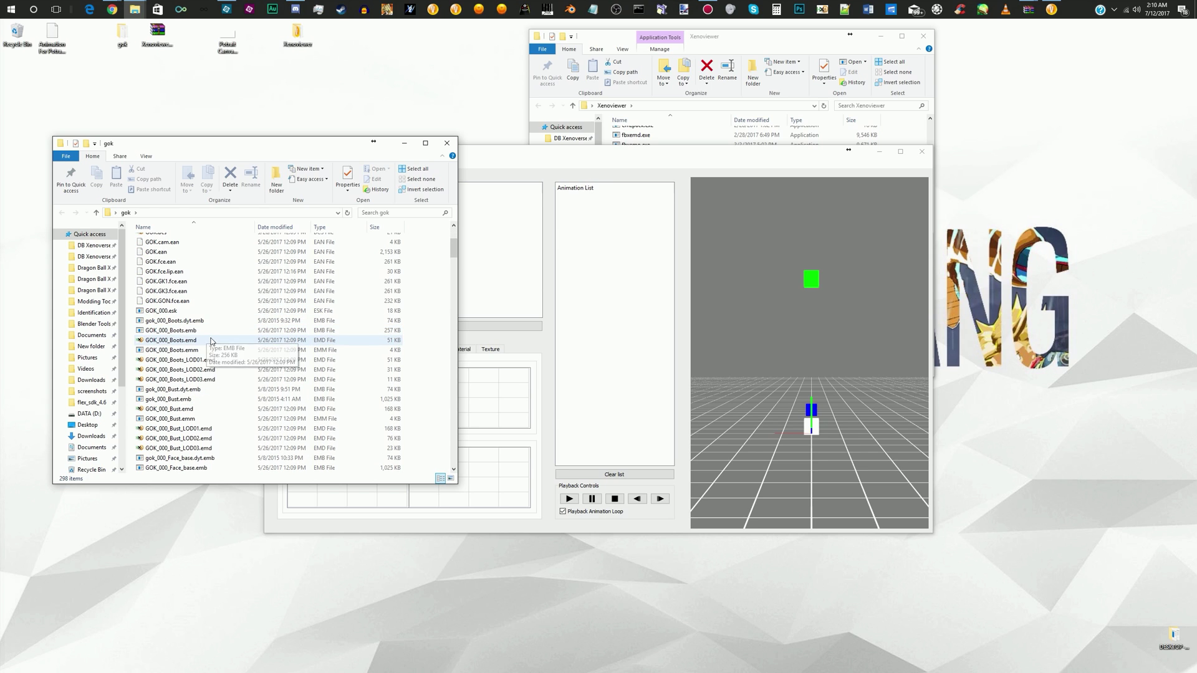
{"action": "left_click", "coordinate": [170, 311]}
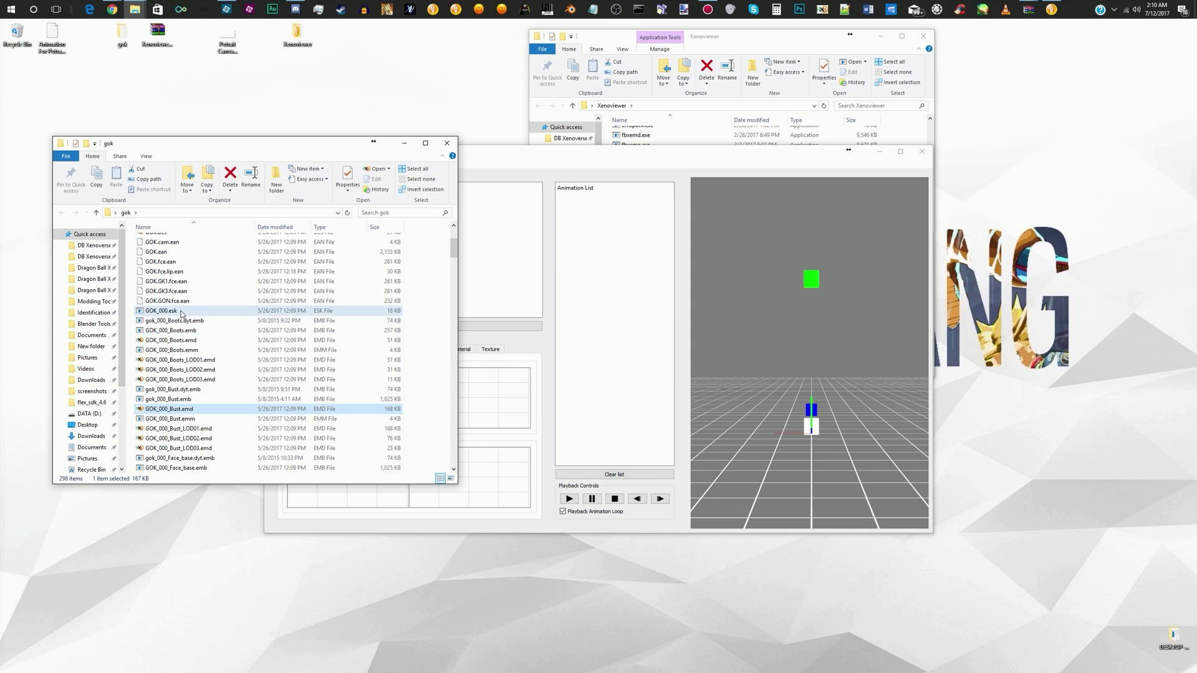
{"action": "left_click", "coordinate": [191, 411], "text": "ctrl"}
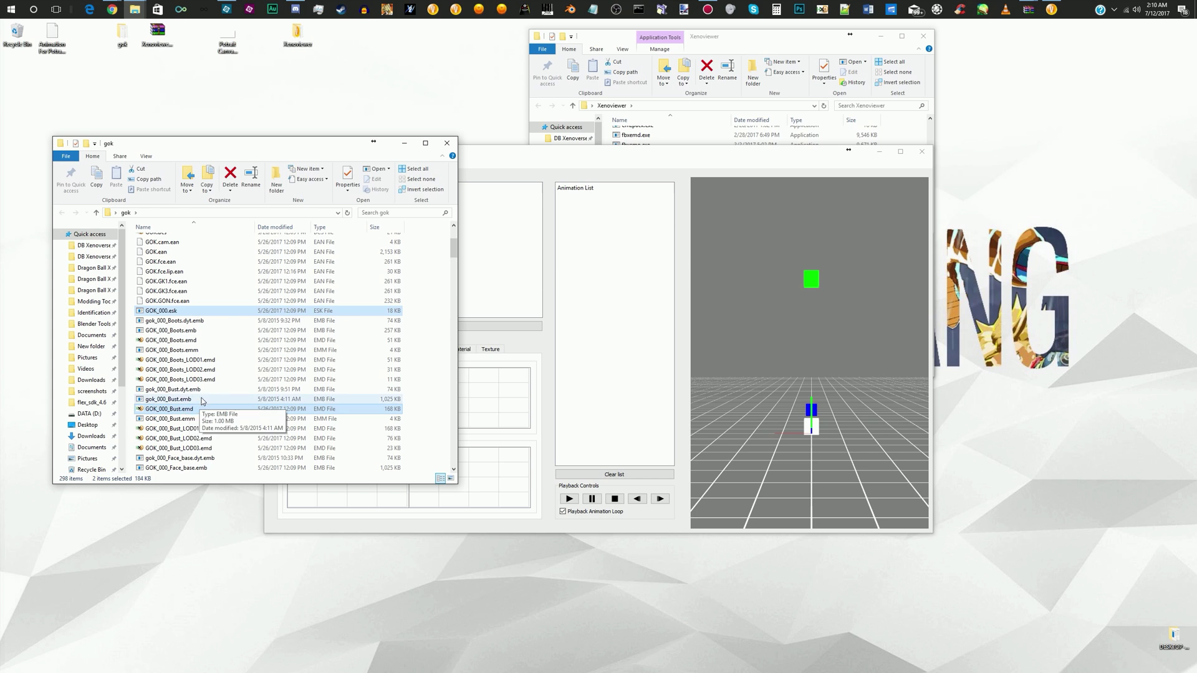
{"action": "scroll", "coordinate": [224, 355], "scroll_direction": "down", "scroll_amount": 2}
{"action": "scroll", "coordinate": [218, 358], "scroll_direction": "down", "scroll_amount": 2}
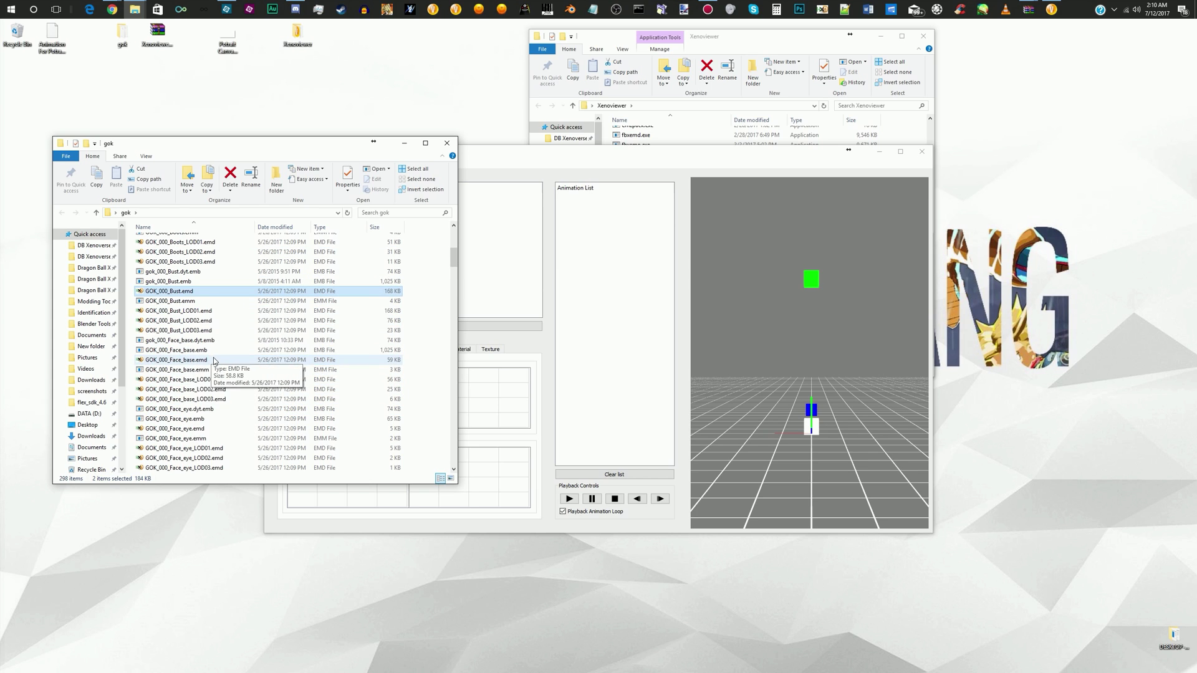
{"action": "left_click", "coordinate": [208, 361], "text": "ctrl"}
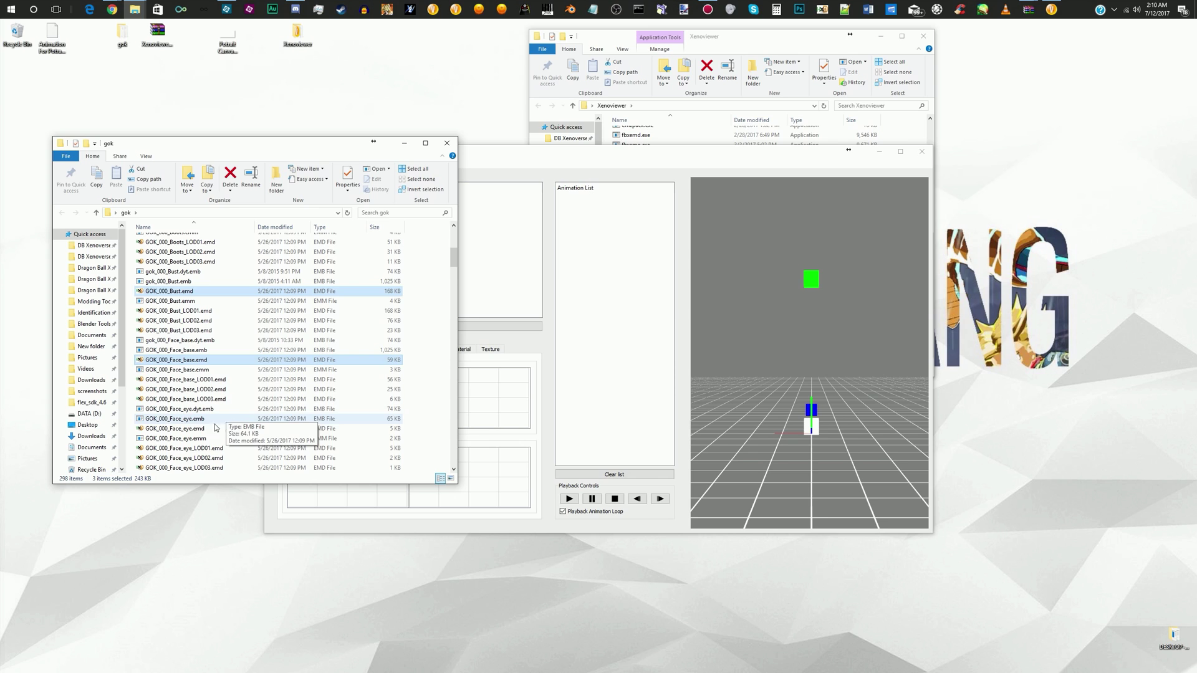
{"action": "left_click", "coordinate": [215, 429], "text": "ctrl"}
{"action": "scroll", "coordinate": [215, 430], "scroll_direction": "down", "scroll_amount": 1}
{"action": "scroll", "coordinate": [215, 429], "scroll_direction": "down", "scroll_amount": 3}
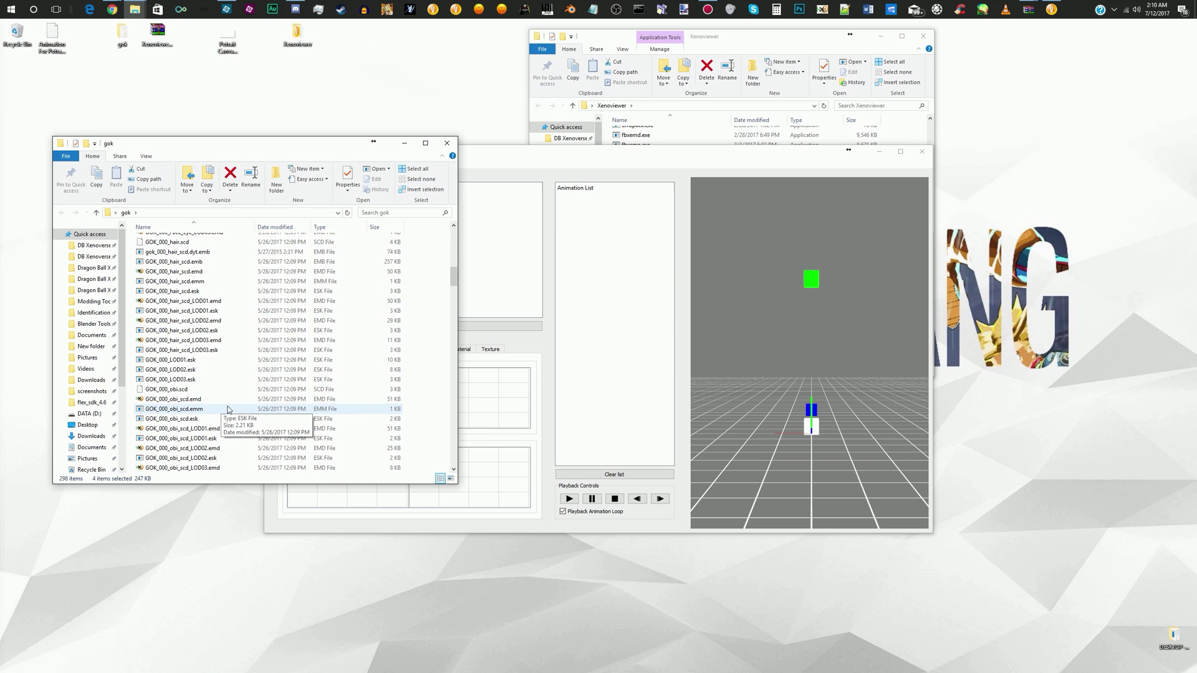
{"action": "scroll", "coordinate": [226, 395], "scroll_direction": "down", "scroll_amount": 2}
{"action": "left_click", "coordinate": [202, 326], "text": "ctrl"}
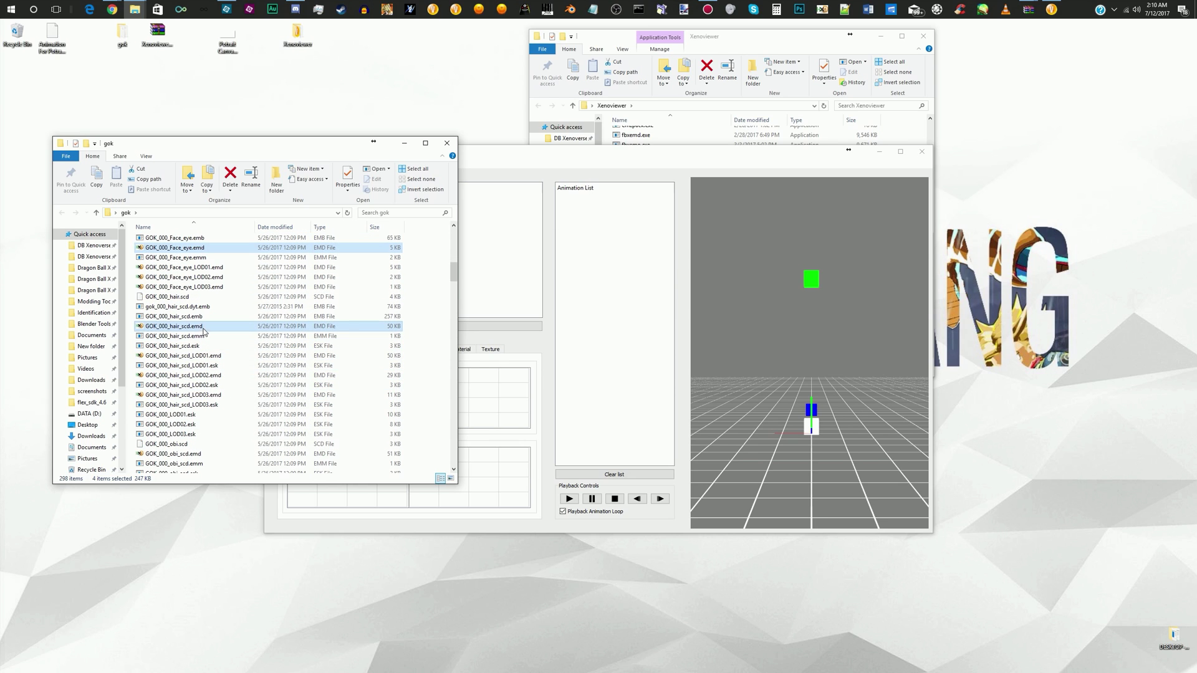
{"action": "left_click", "coordinate": [200, 347], "text": "ctrl"}
{"action": "scroll", "coordinate": [216, 342], "scroll_direction": "up", "scroll_amount": 8}
{"action": "left_click_drag", "start_coordinate": [199, 250], "coordinate": [487, 239]}
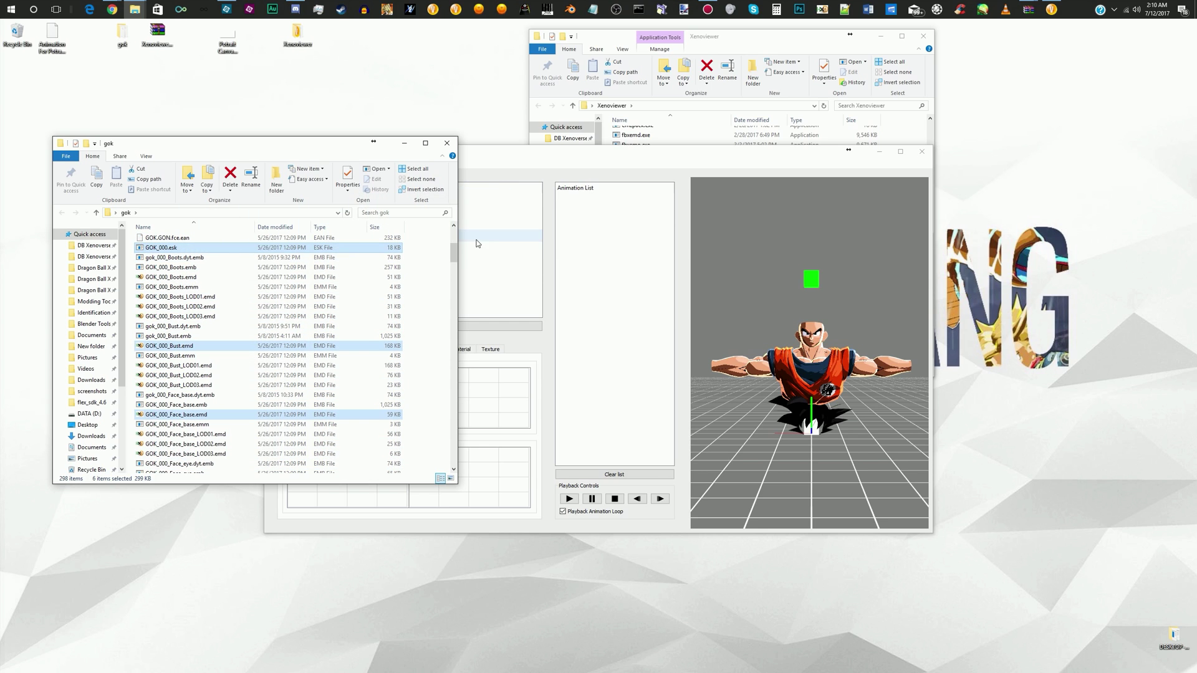
Attach the Bust, Face_base and Face_eye model packs to the GOK_000 skeleton, and the hair_scd model pack to the GOK_000_hair_scd skeleton
{"action": "left_click", "coordinate": [510, 267]}
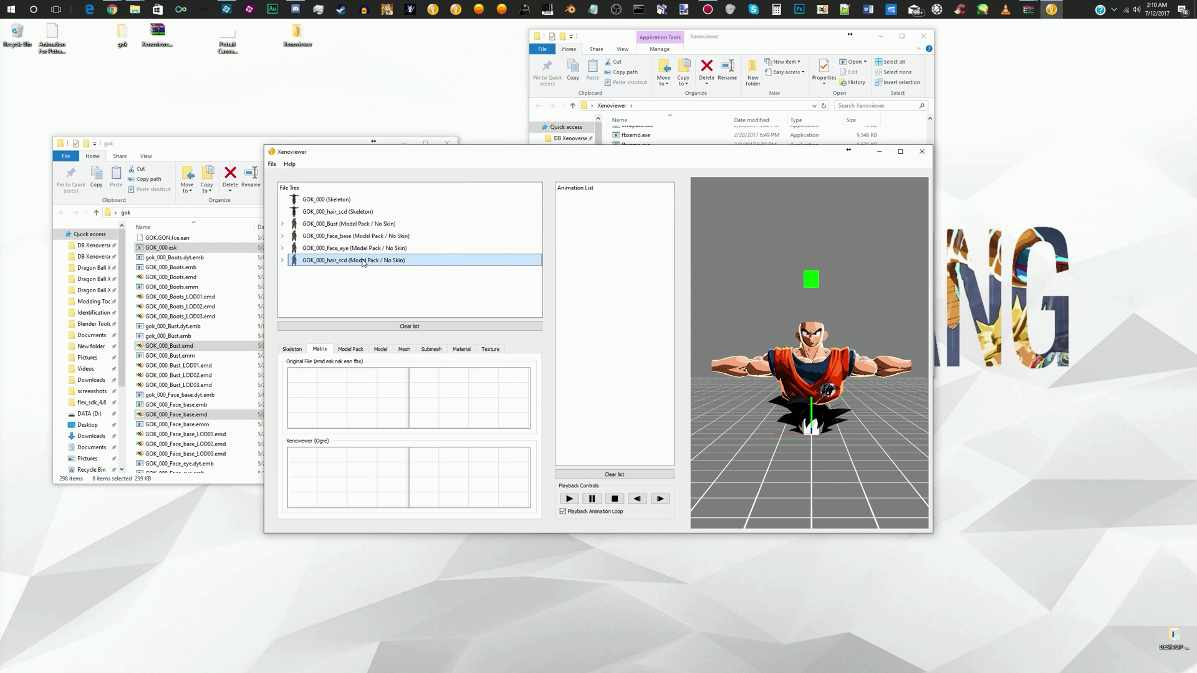
{"action": "left_click", "coordinate": [356, 226]}
{"action": "left_click", "coordinate": [359, 247], "text": "shift"}
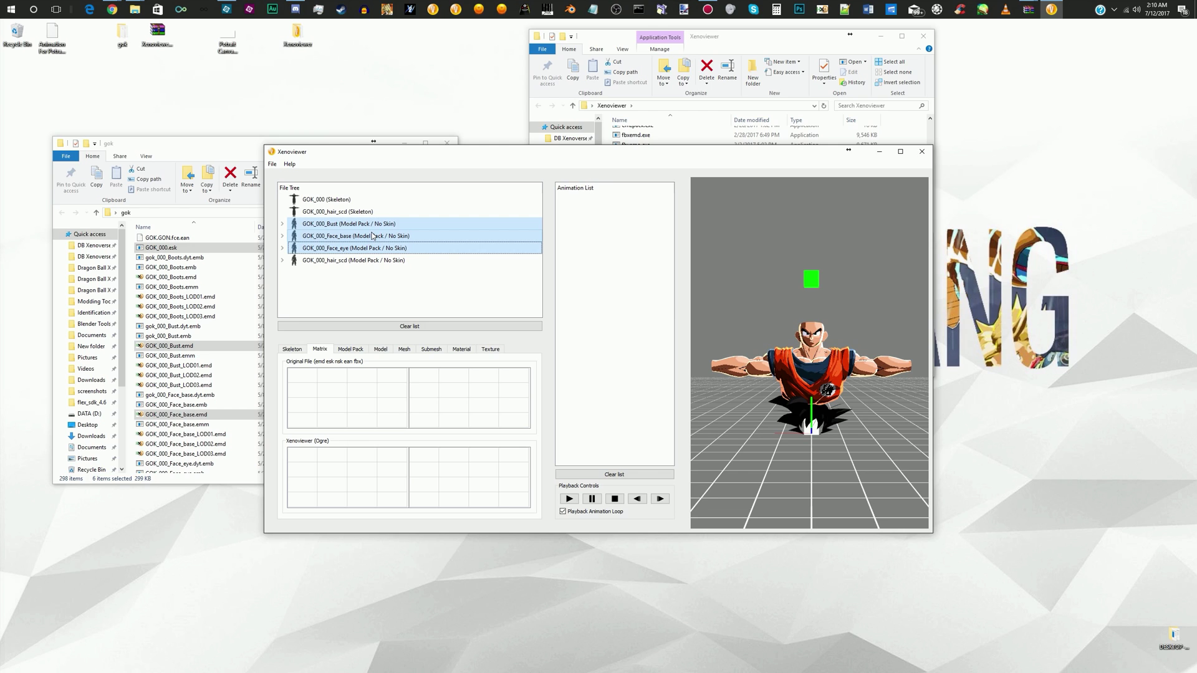
{"action": "left_click_drag", "start_coordinate": [387, 228], "coordinate": [365, 201]}
{"action": "left_click", "coordinate": [378, 260]}
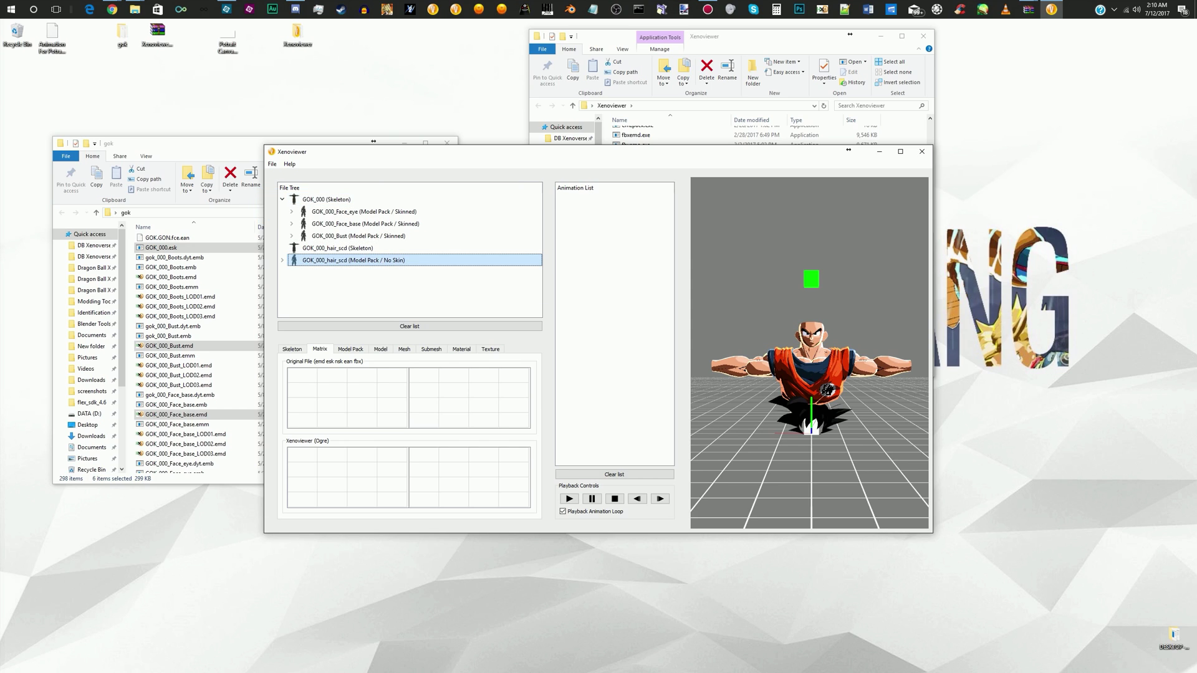
{"action": "left_click_drag", "start_coordinate": [378, 261], "coordinate": [349, 248]}
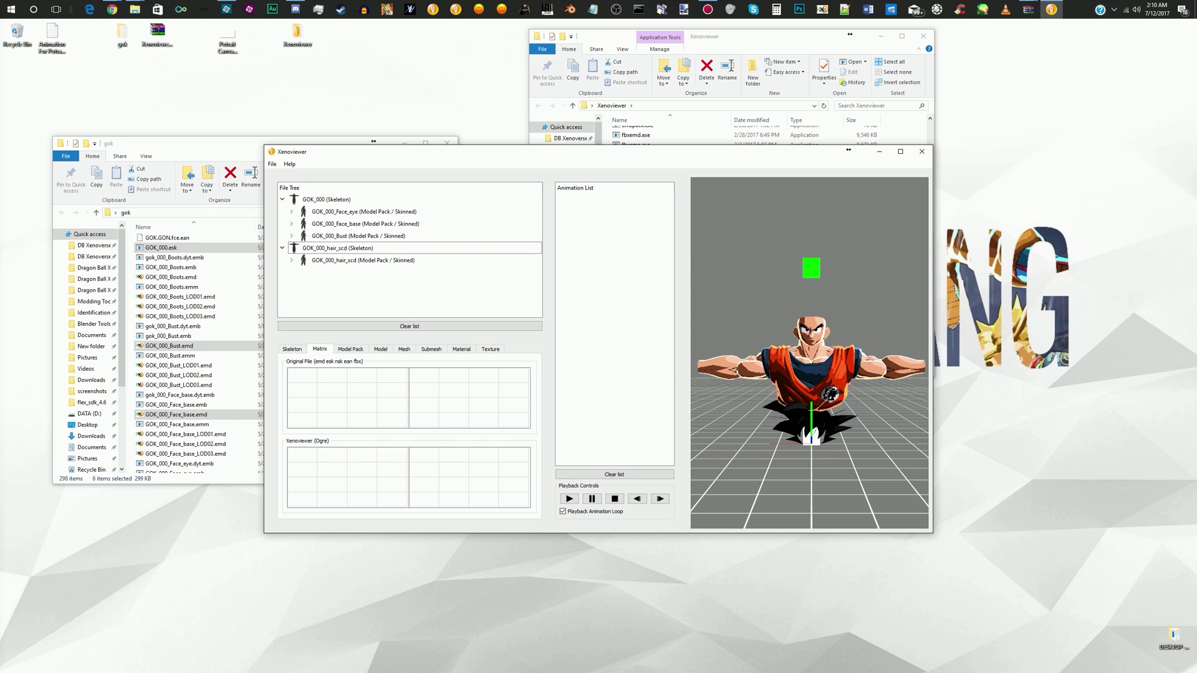
Set the X value of the 3D view's display light to 1
{"action": "right_click", "coordinate": [814, 347]}
{"action": "mouse_move", "coordinate": [838, 353]}
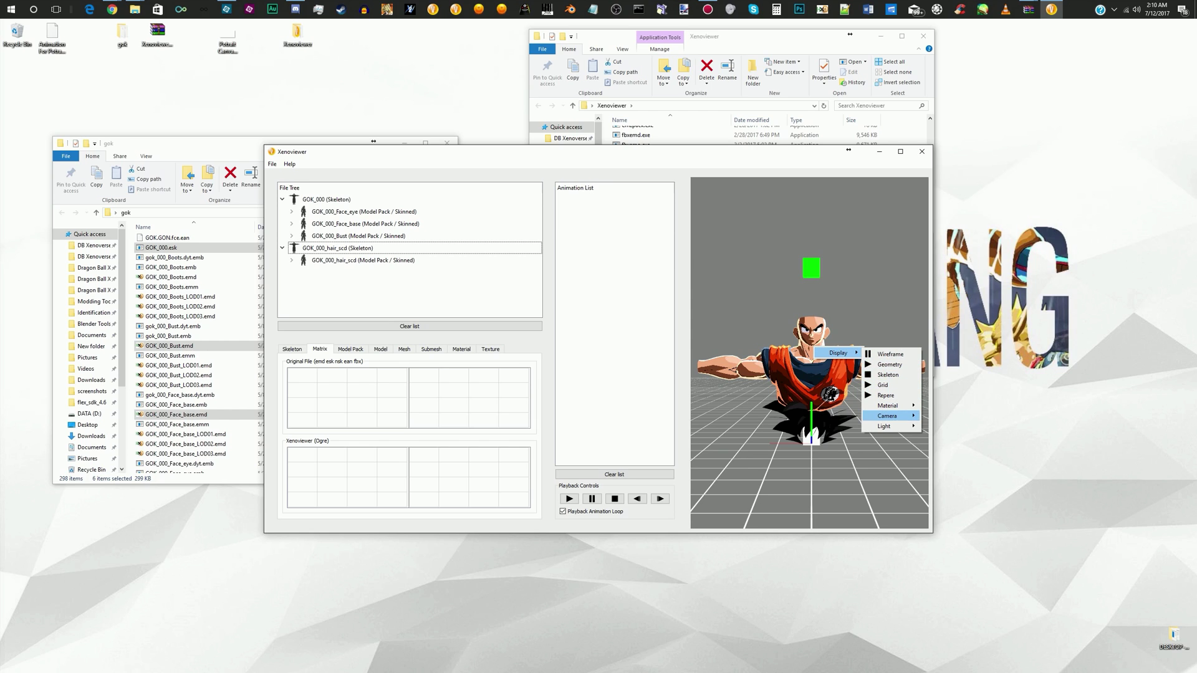
{"action": "mouse_move", "coordinate": [889, 416]}
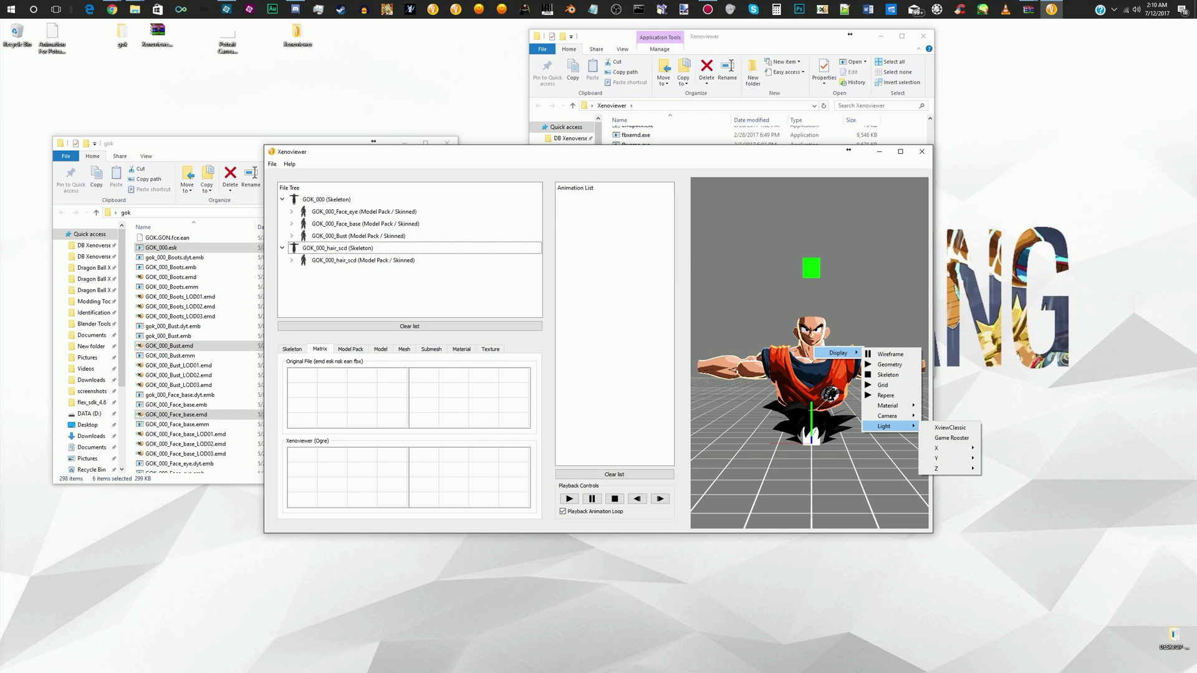
{"action": "mouse_move", "coordinate": [942, 448]}
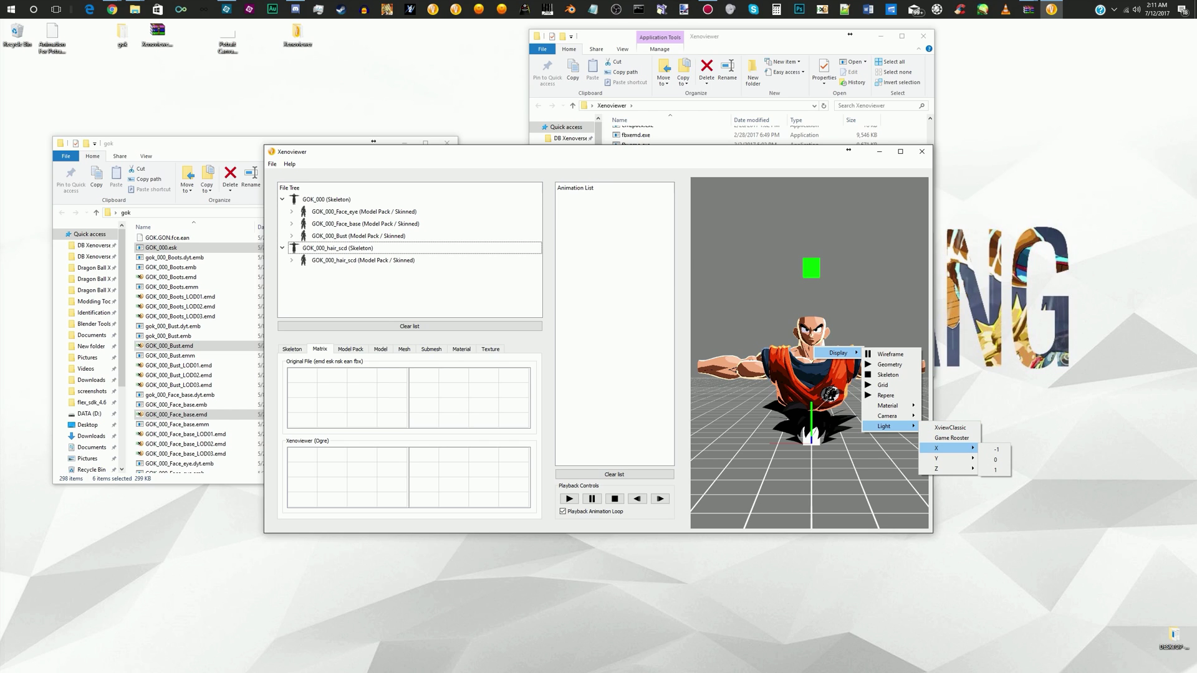
{"action": "left_click", "coordinate": [996, 469]}
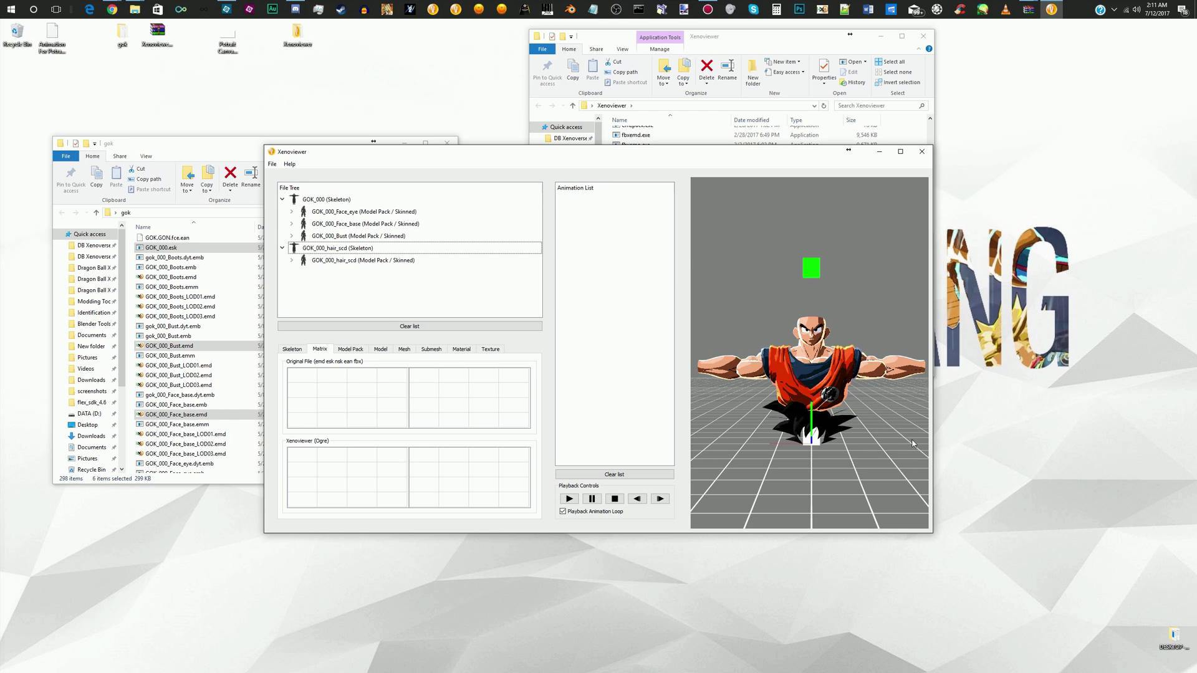
Hide the axis marker (Repere) and the grid in the 3D view
{"action": "scroll", "coordinate": [829, 383], "scroll_direction": "up", "scroll_amount": 3}
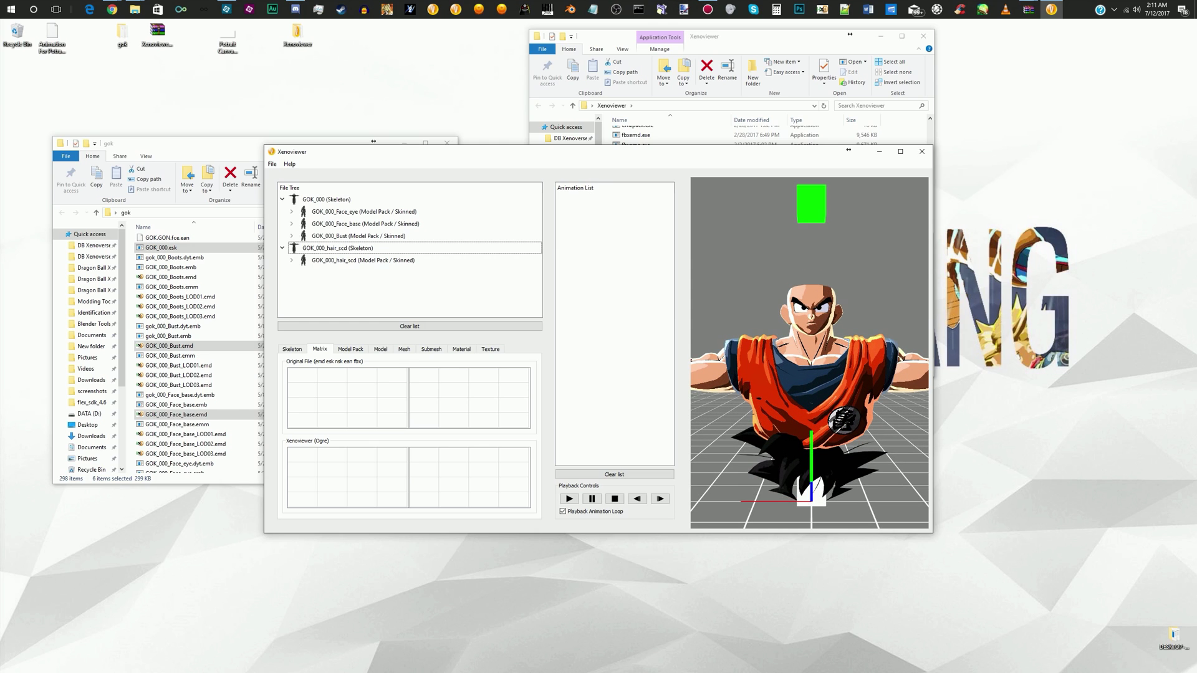
{"action": "scroll", "coordinate": [809, 353], "scroll_direction": "down", "scroll_amount": 2}
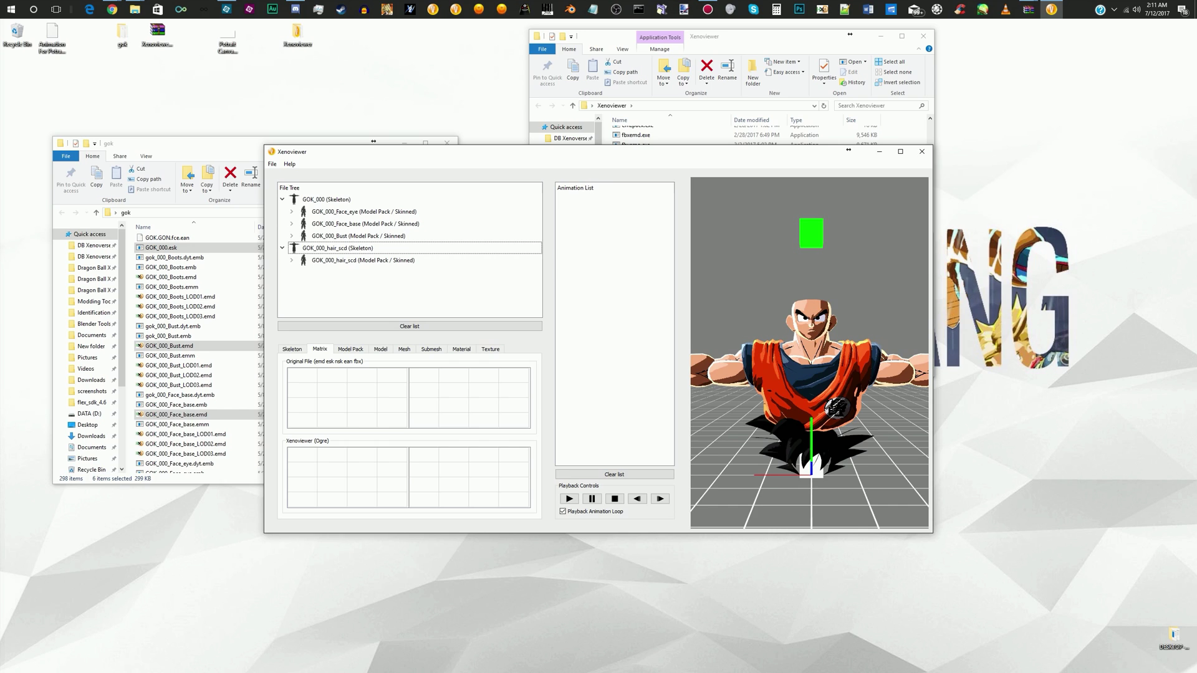
{"action": "scroll", "coordinate": [809, 352], "scroll_direction": "down", "scroll_amount": 2}
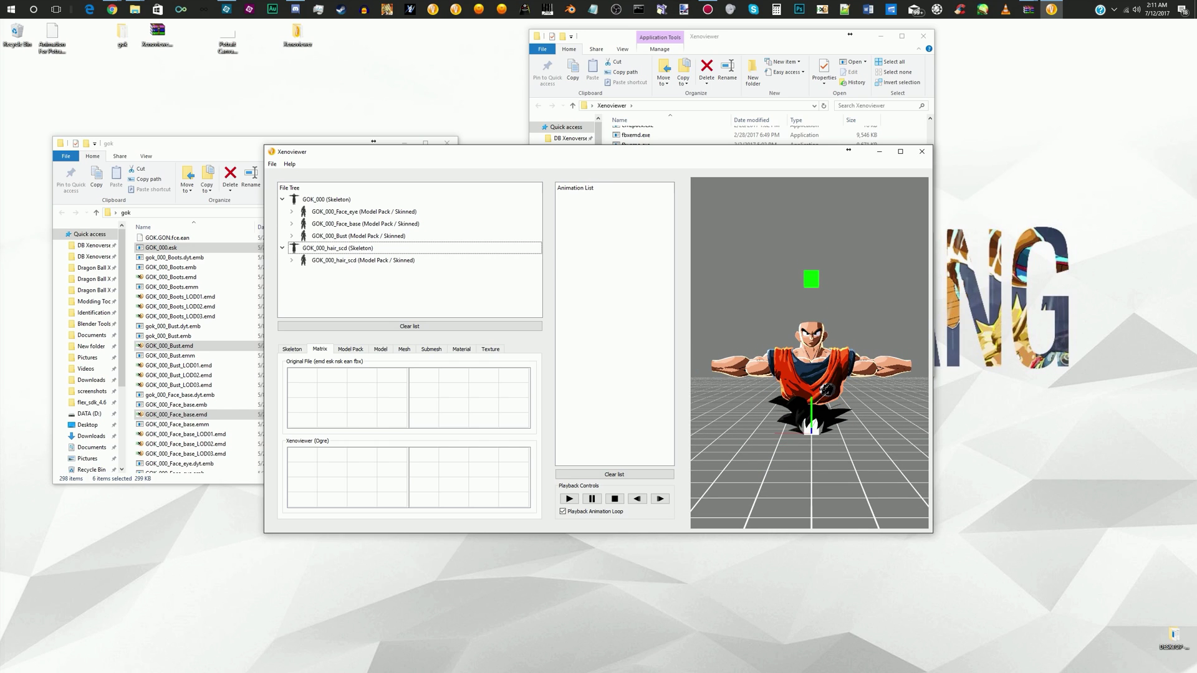
{"action": "scroll", "coordinate": [809, 352], "scroll_direction": "up", "scroll_amount": 1}
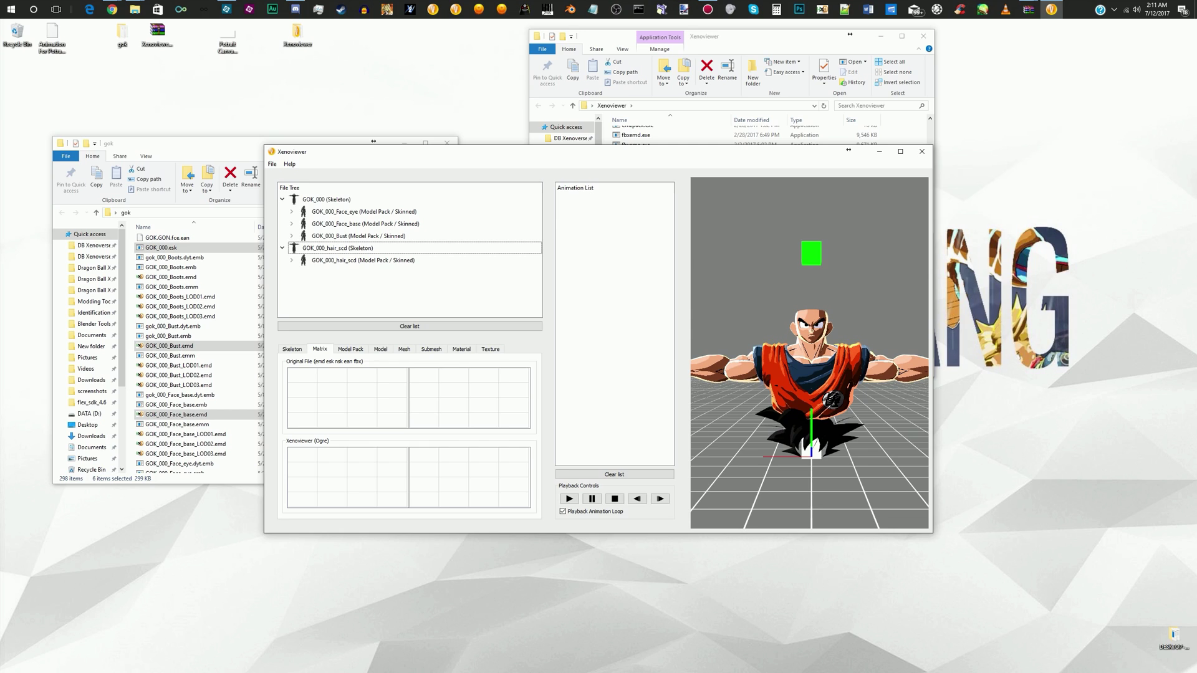
{"action": "right_click", "coordinate": [742, 435]}
{"action": "mouse_move", "coordinate": [766, 440]}
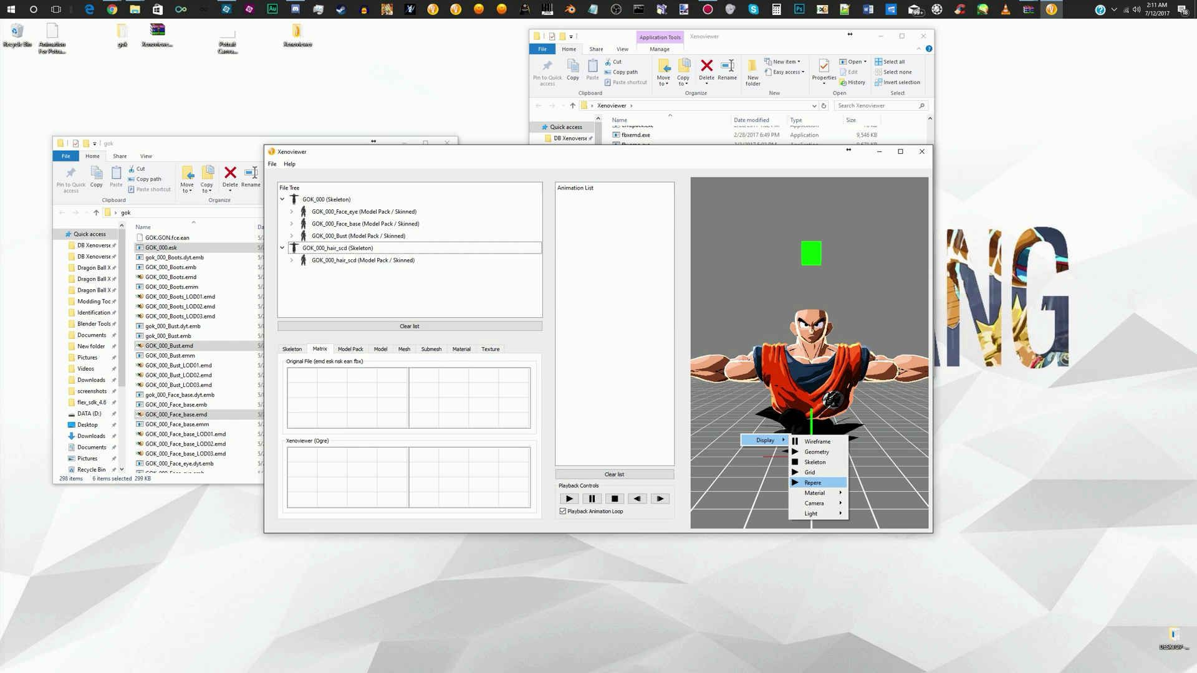
{"action": "left_click", "coordinate": [812, 482]}
{"action": "right_click", "coordinate": [761, 462]}
{"action": "mouse_move", "coordinate": [785, 468]}
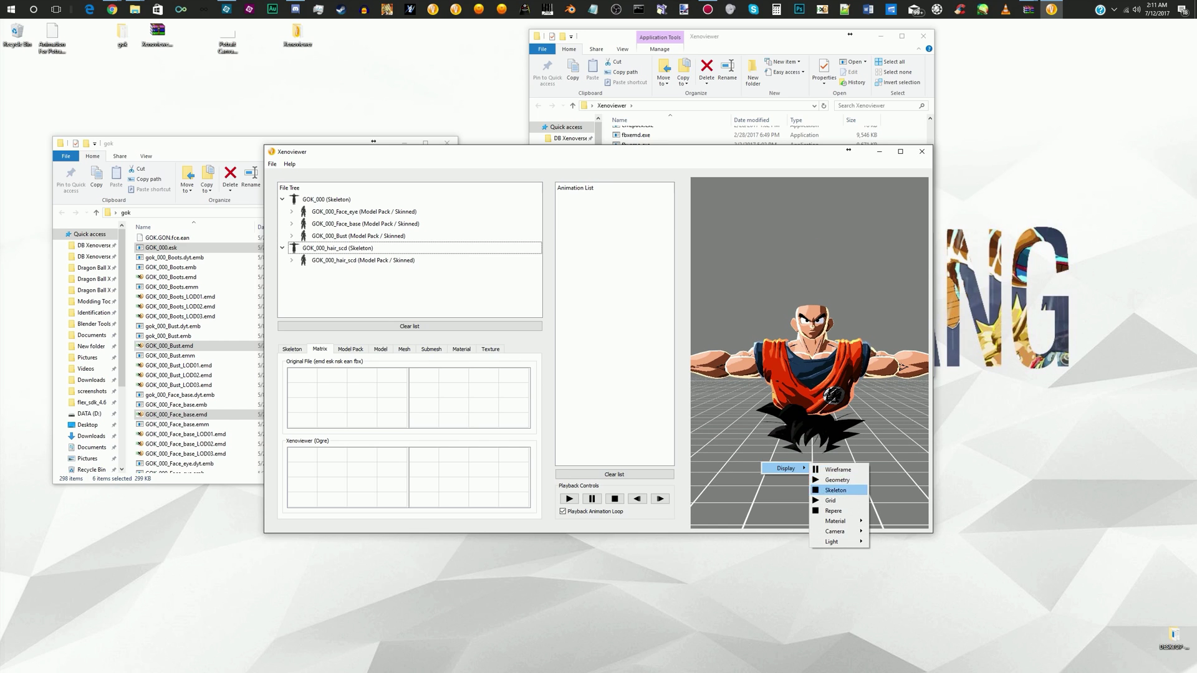
{"action": "left_click", "coordinate": [830, 501]}
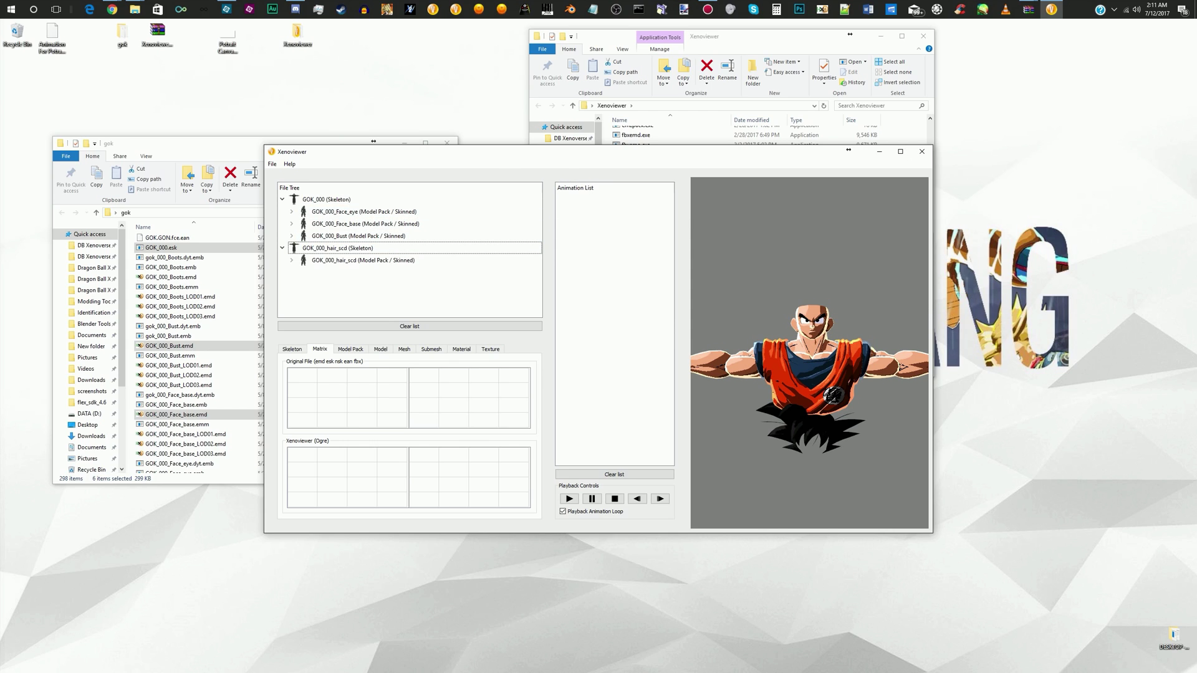
Load Animation For Potrait.ean from the desktop to pose the model with CMN_LBY_STAND, and maximize the Xenoviewer window
{"action": "scroll", "coordinate": [809, 352], "scroll_direction": "down", "scroll_amount": 2}
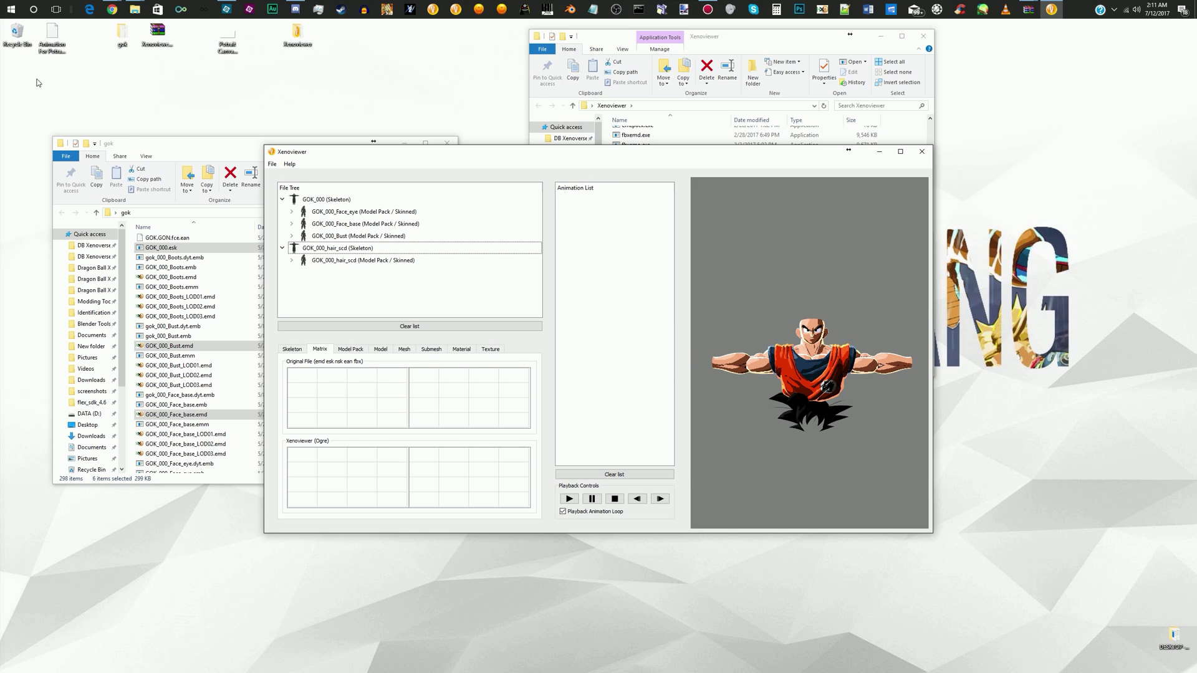
{"action": "left_click", "coordinate": [52, 36]}
{"action": "left_click_drag", "start_coordinate": [52, 36], "coordinate": [610, 243]}
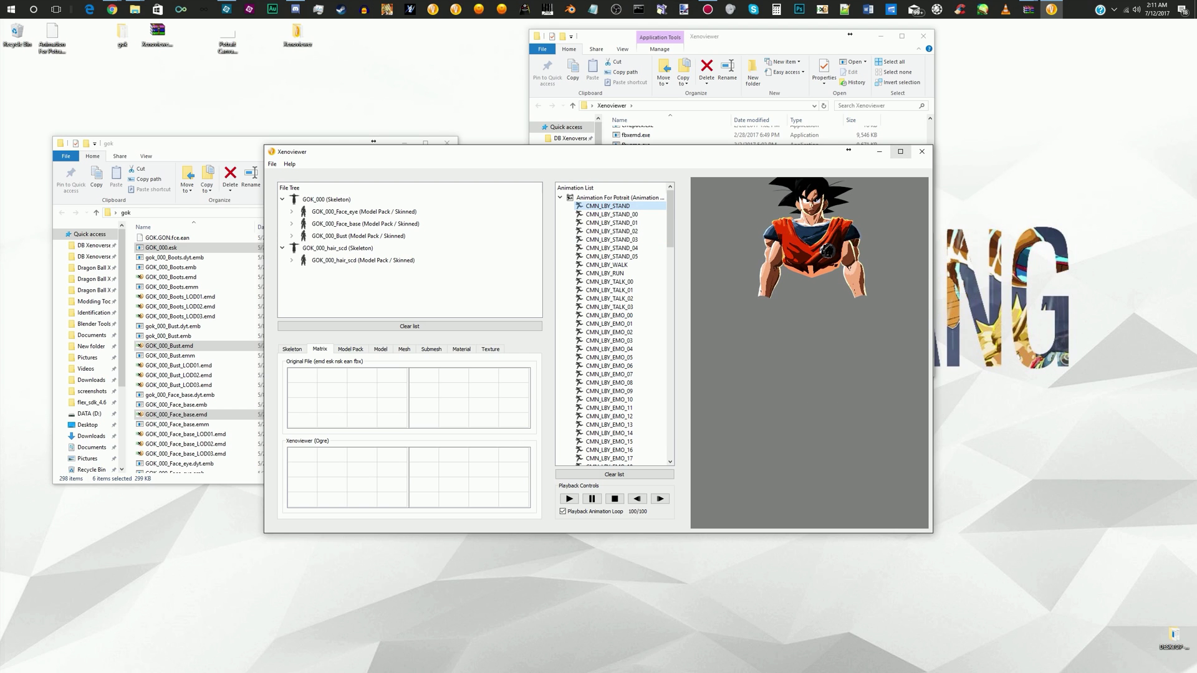
{"action": "key", "text": "super+Up"}
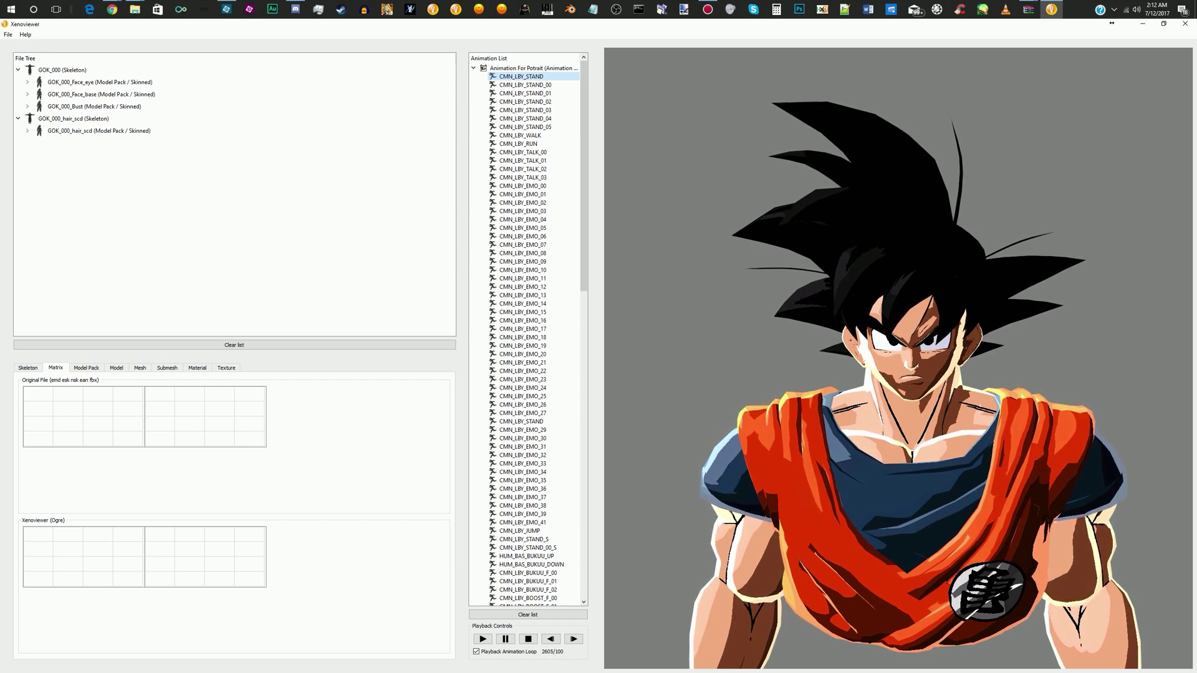
Switch to Photoshop Elements and open Untitled.jpg from the Pictures folder
{"action": "left_click", "coordinate": [226, 9]}
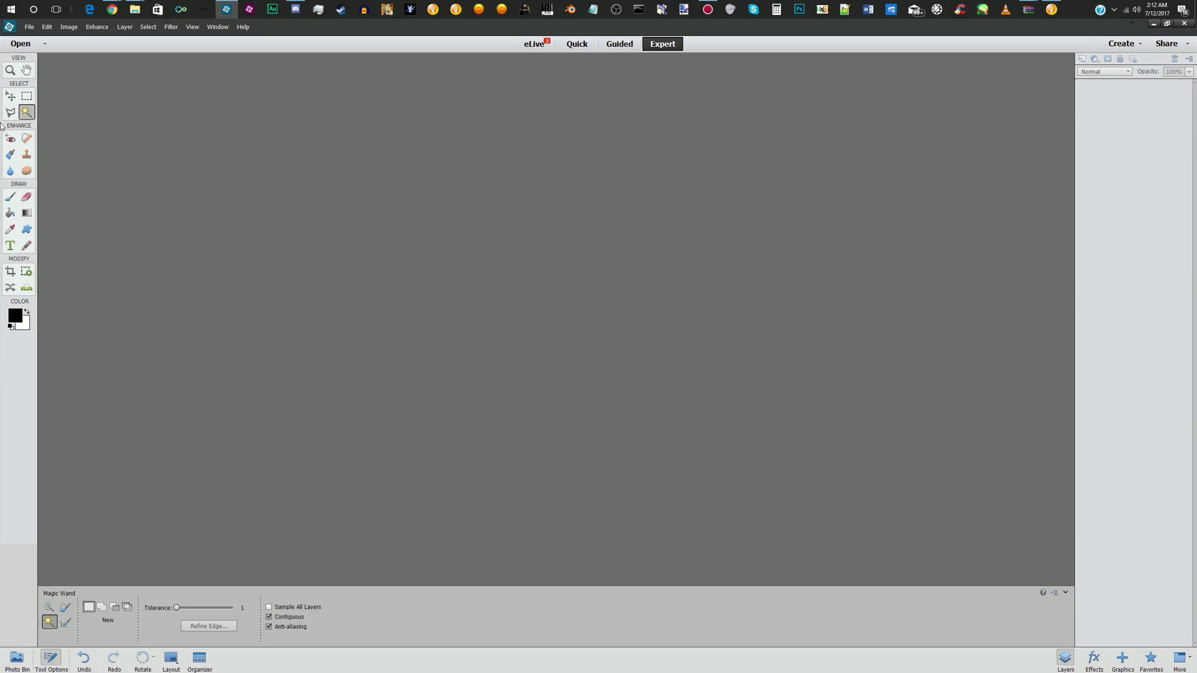
{"action": "left_click", "coordinate": [20, 44]}
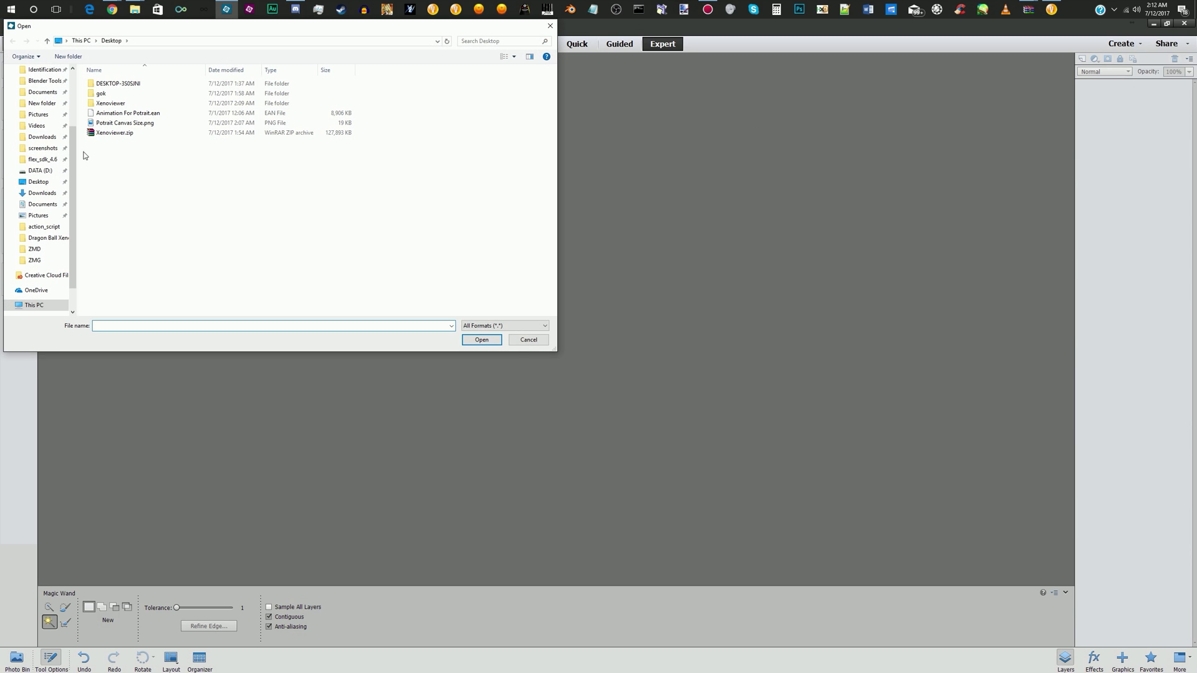
{"action": "left_click", "coordinate": [36, 115]}
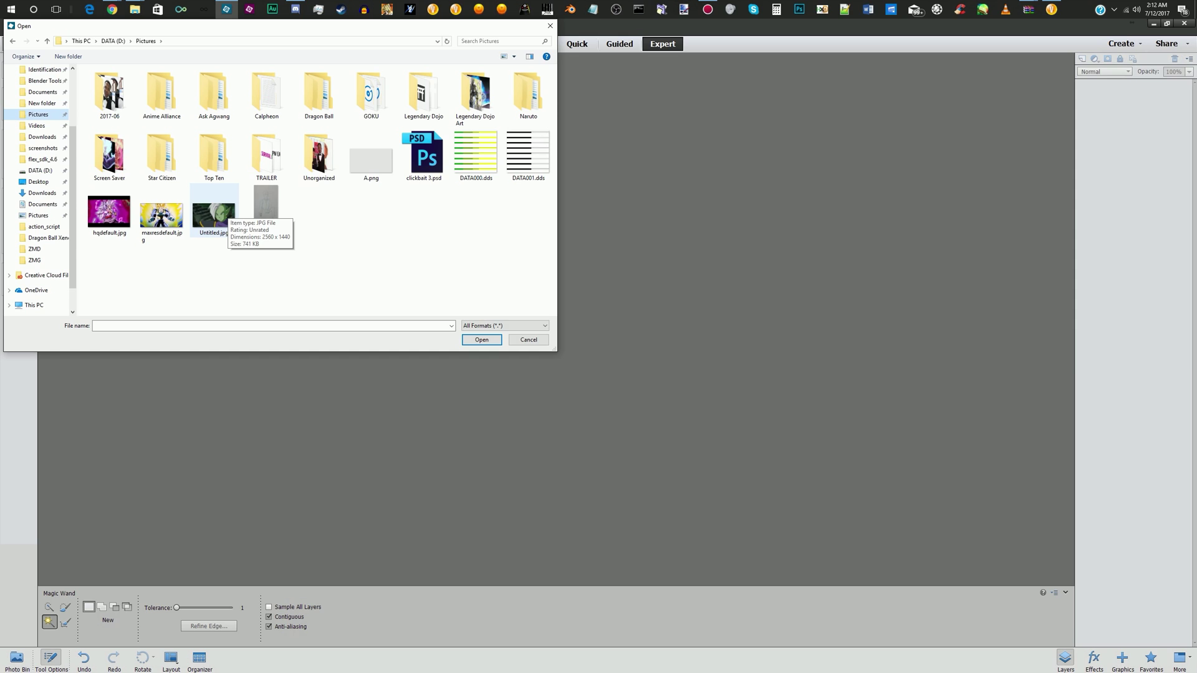
{"action": "double_click", "coordinate": [214, 215]}
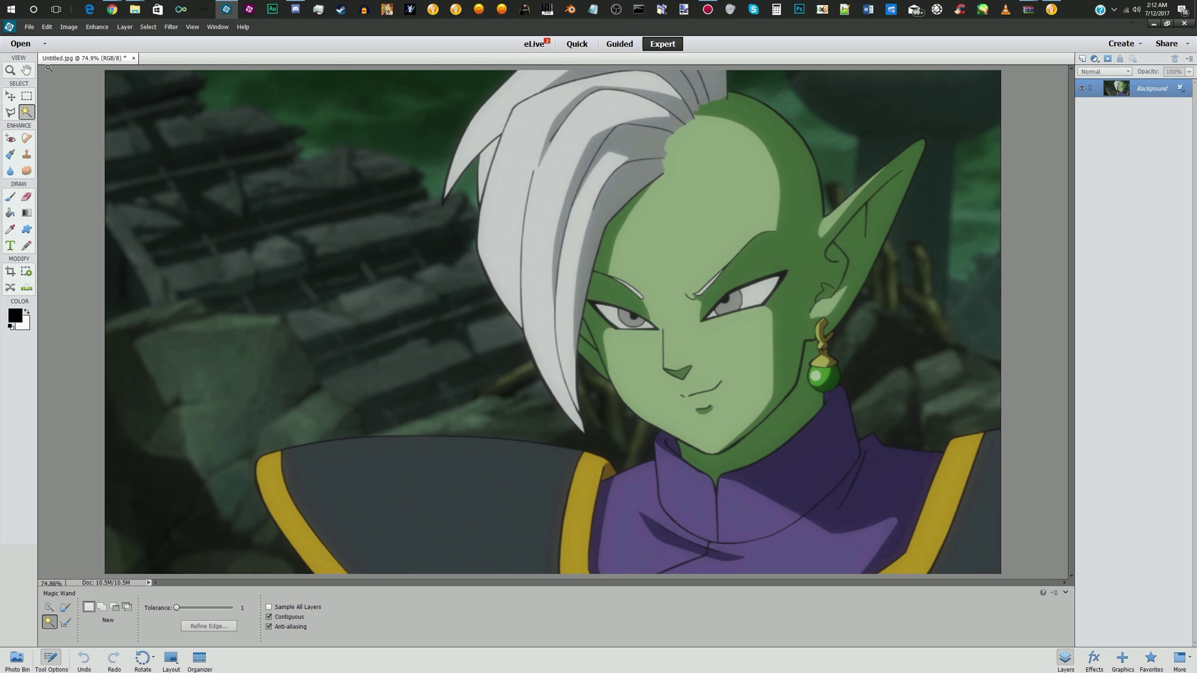
Paste the copied screenshot of the complete Goku model into Untitled.jpg as a new layer
{"action": "left_click", "coordinate": [30, 27]}
{"action": "mouse_move", "coordinate": [73, 39]}
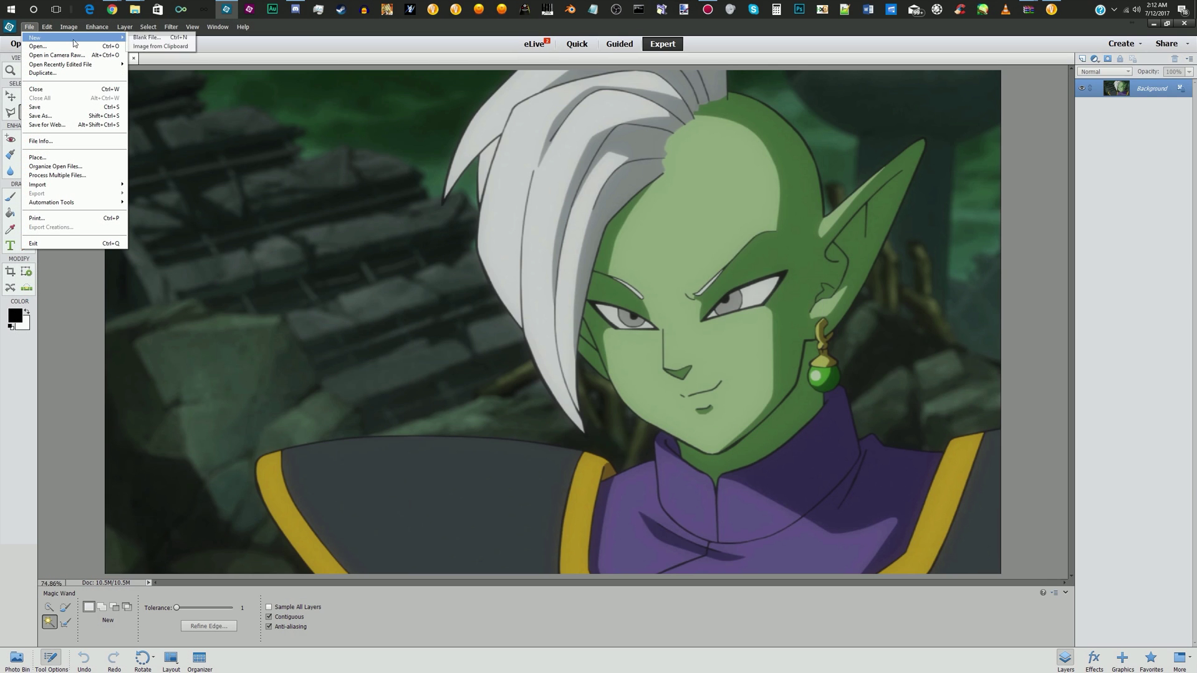
{"action": "left_click", "coordinate": [161, 46]}
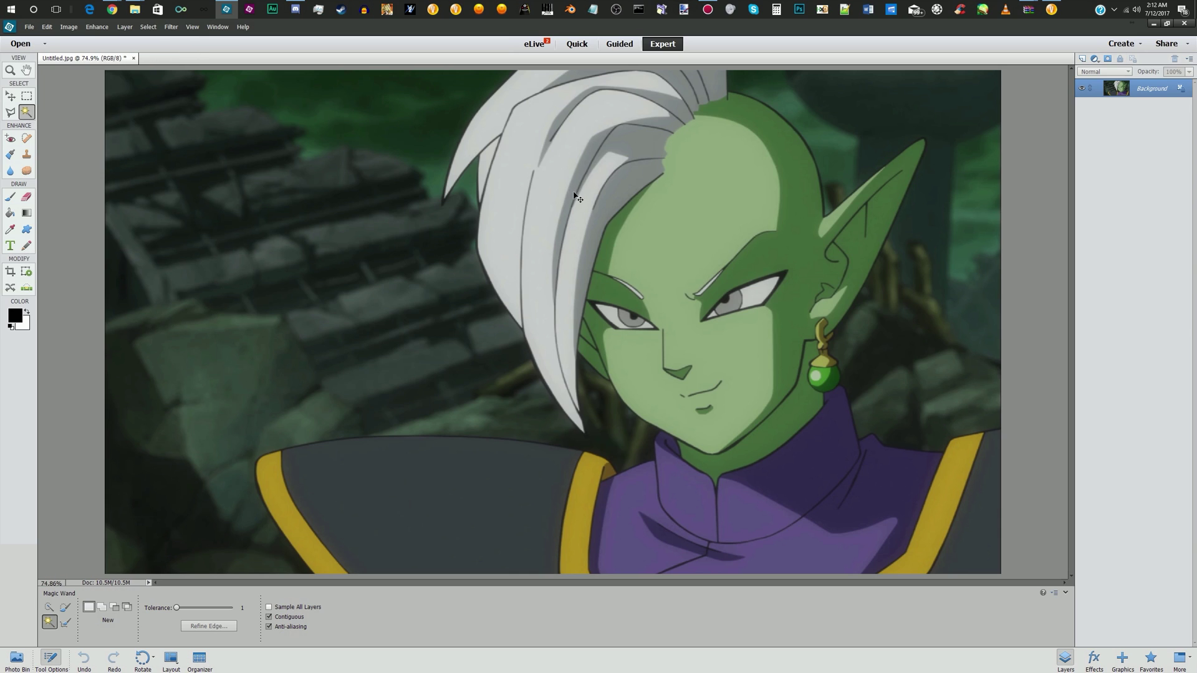
{"action": "key", "text": "ctrl+v"}
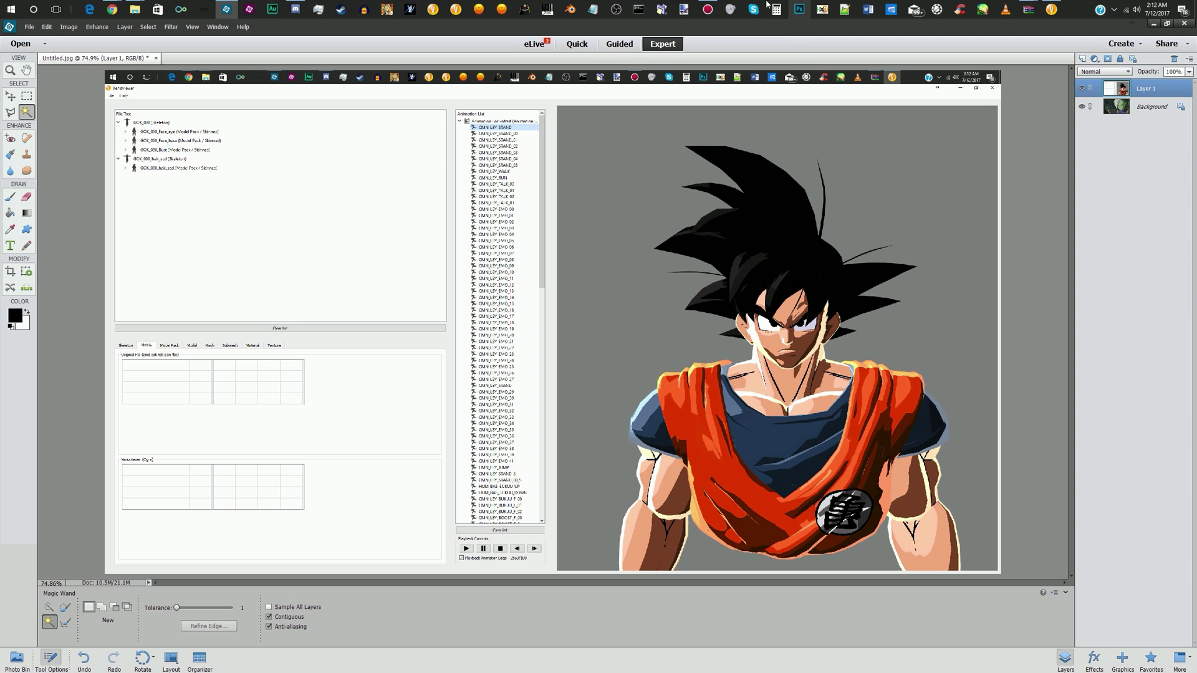
Remove the GOK_000_Bust model in Xenoviewer and paste a screenshot of the remaining head into the Photoshop Elements image as a new layer
{"action": "left_click", "coordinate": [1051, 9]}
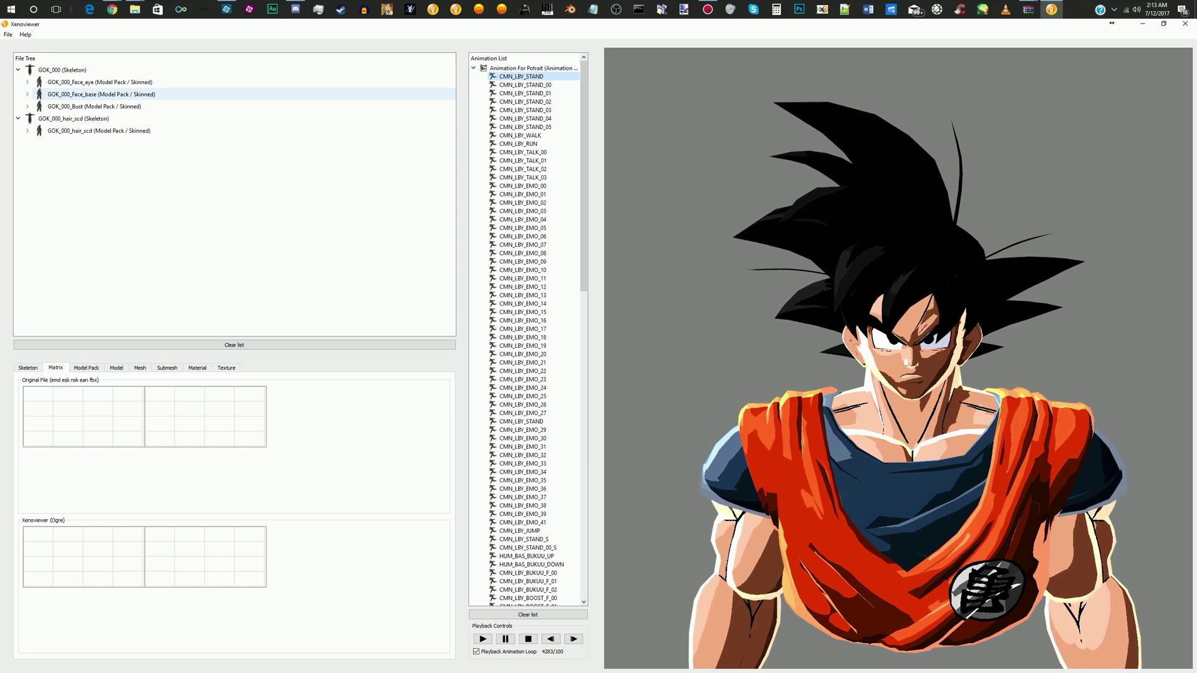
{"action": "right_click", "coordinate": [95, 106]}
{"action": "left_click", "coordinate": [116, 102]}
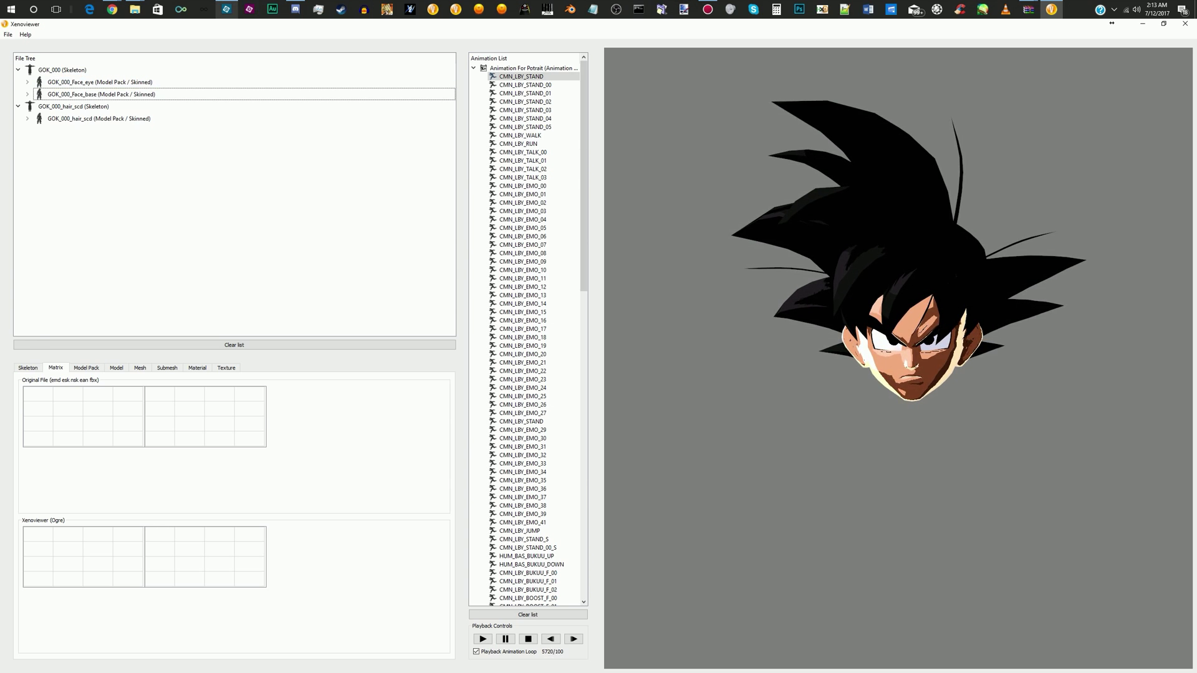
{"action": "left_click", "coordinate": [226, 9]}
{"action": "key", "text": "ctrl+v"}
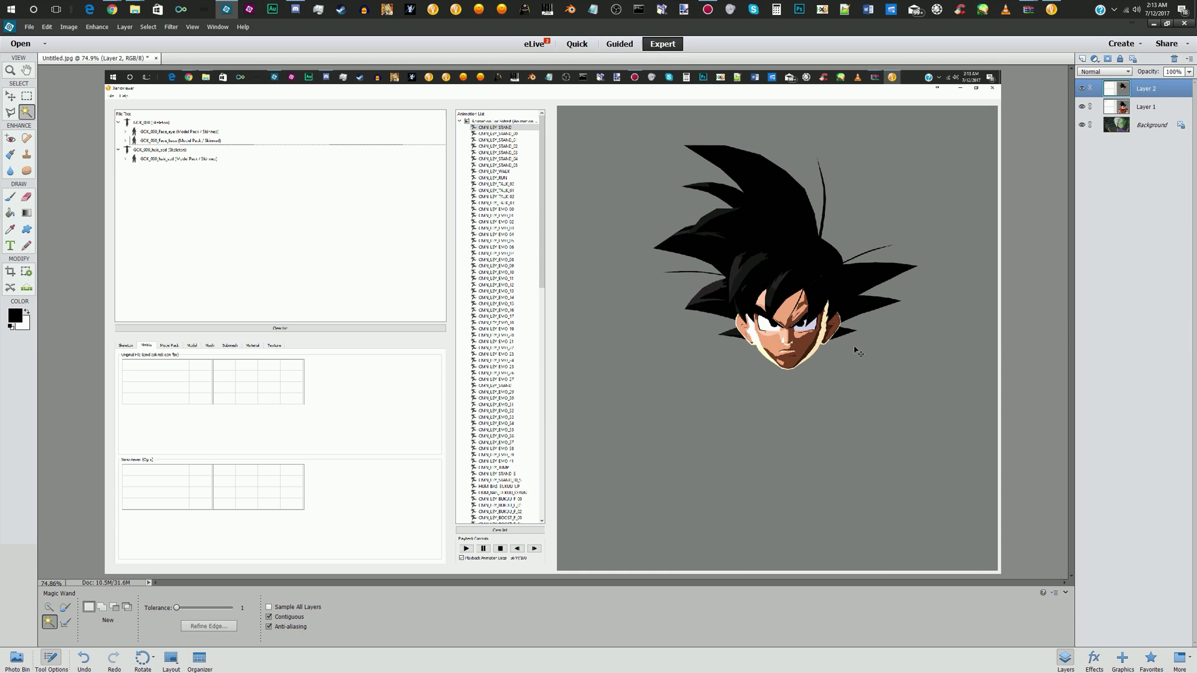
Switch back to Xenoviewer and load GOK_000_Bust.emd from the gok folder onto the GOK_000 skeleton
{"action": "left_click", "coordinate": [1154, 25]}
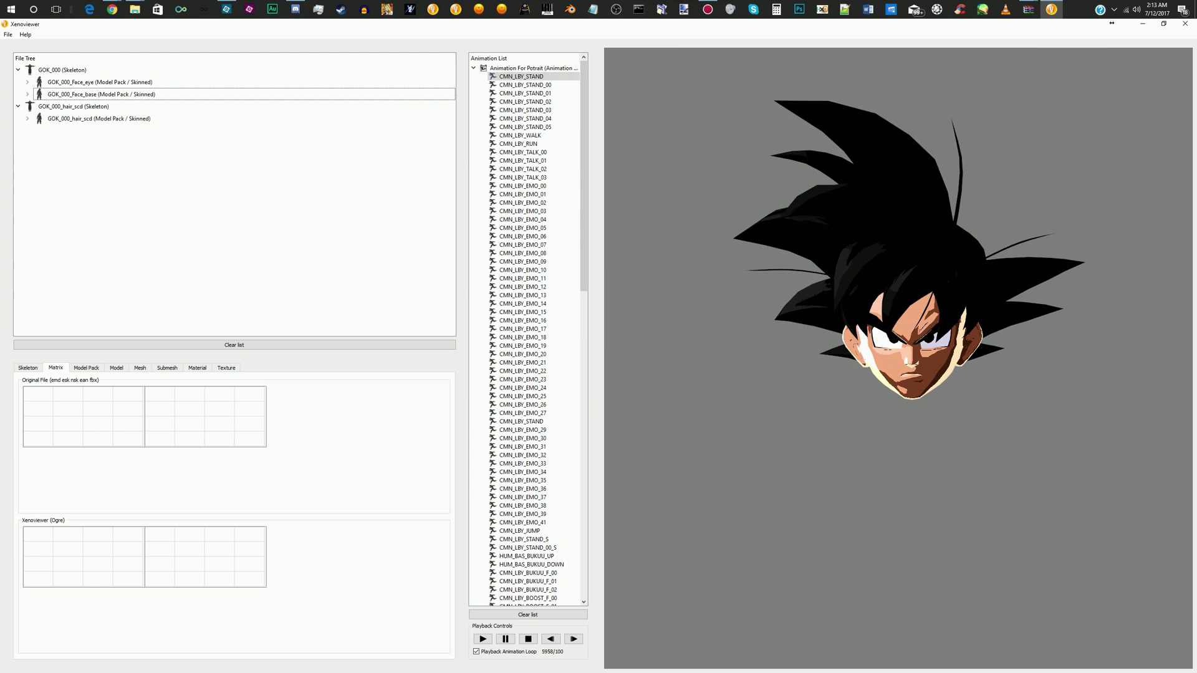
{"action": "mouse_move", "coordinate": [135, 9]}
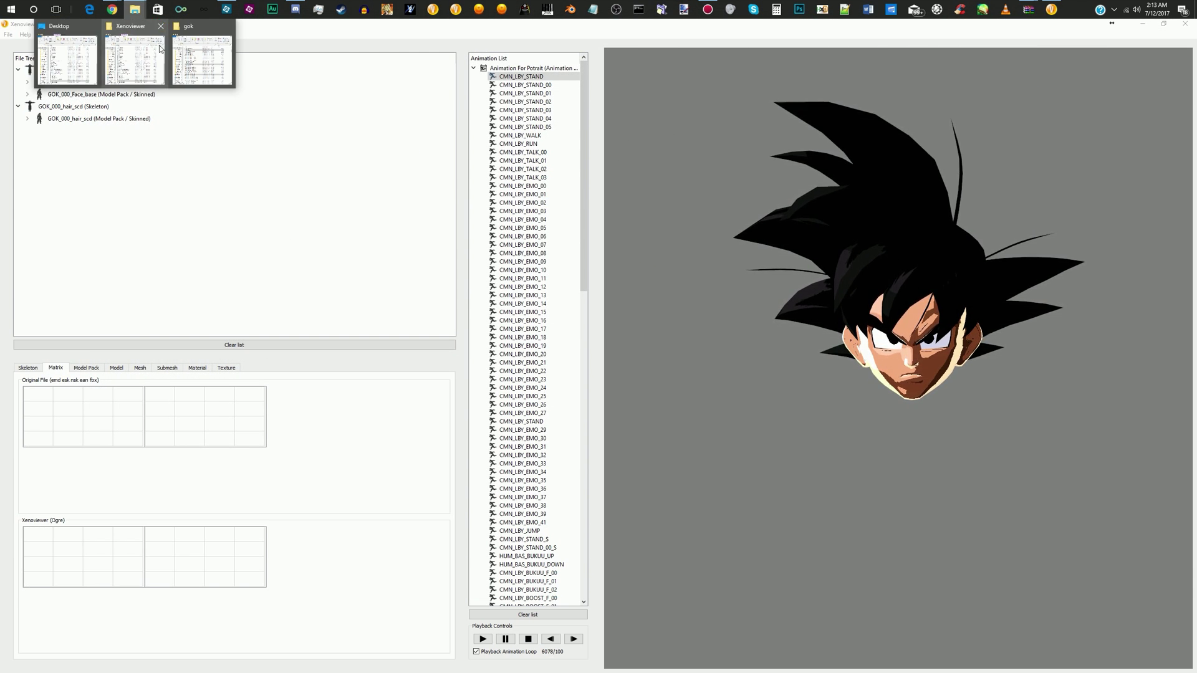
{"action": "left_click", "coordinate": [173, 58]}
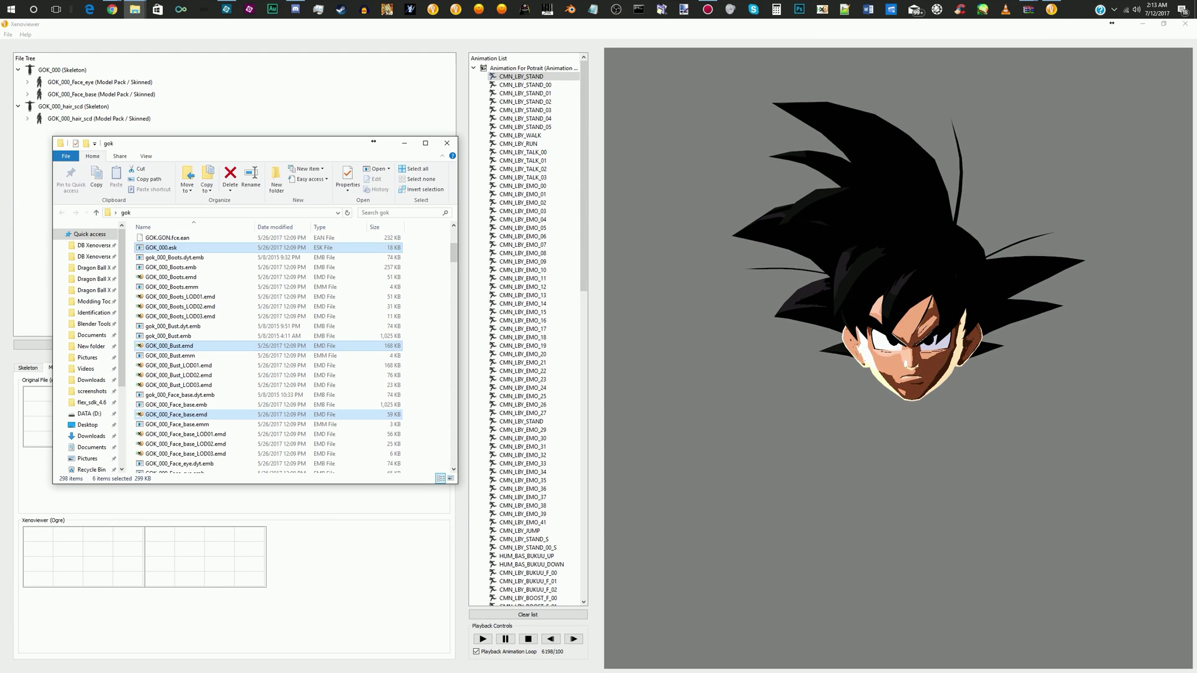
{"action": "left_click_drag", "start_coordinate": [167, 346], "coordinate": [65, 71]}
{"action": "left_click", "coordinate": [34, 139]}
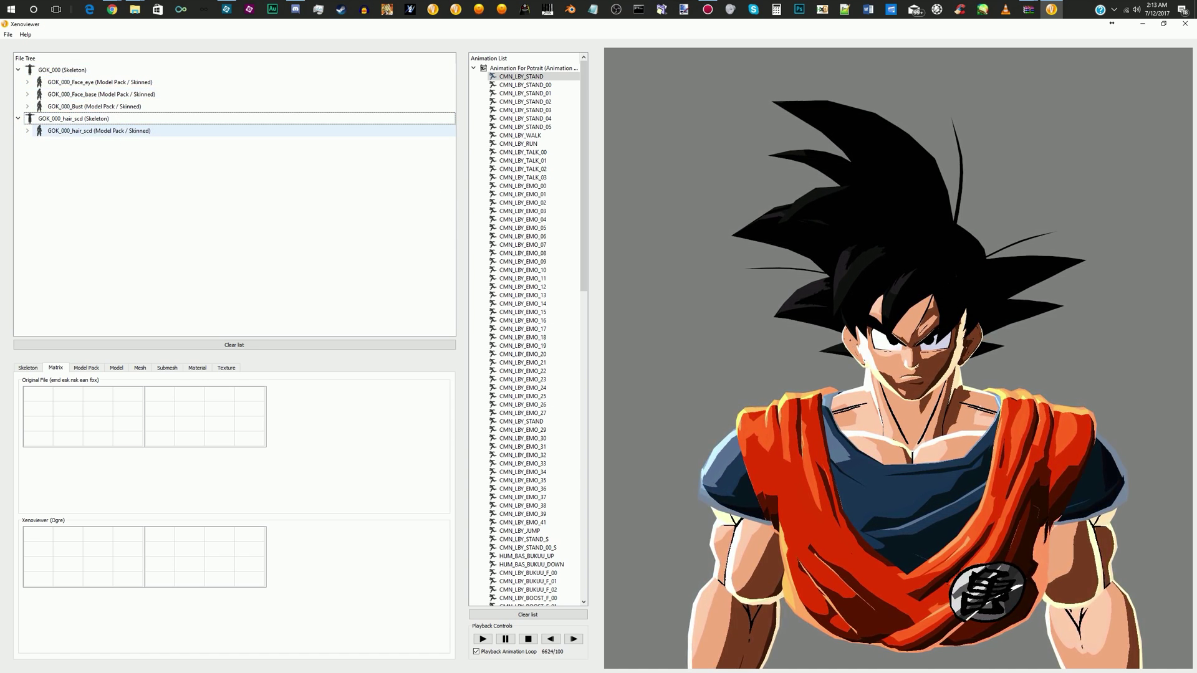
Remove the GOK_000_hair_scd, GOK_000_Face_eye and GOK_000_Face_base models, keeping only the bust
{"action": "right_click", "coordinate": [115, 127]}
{"action": "left_click", "coordinate": [138, 129]}
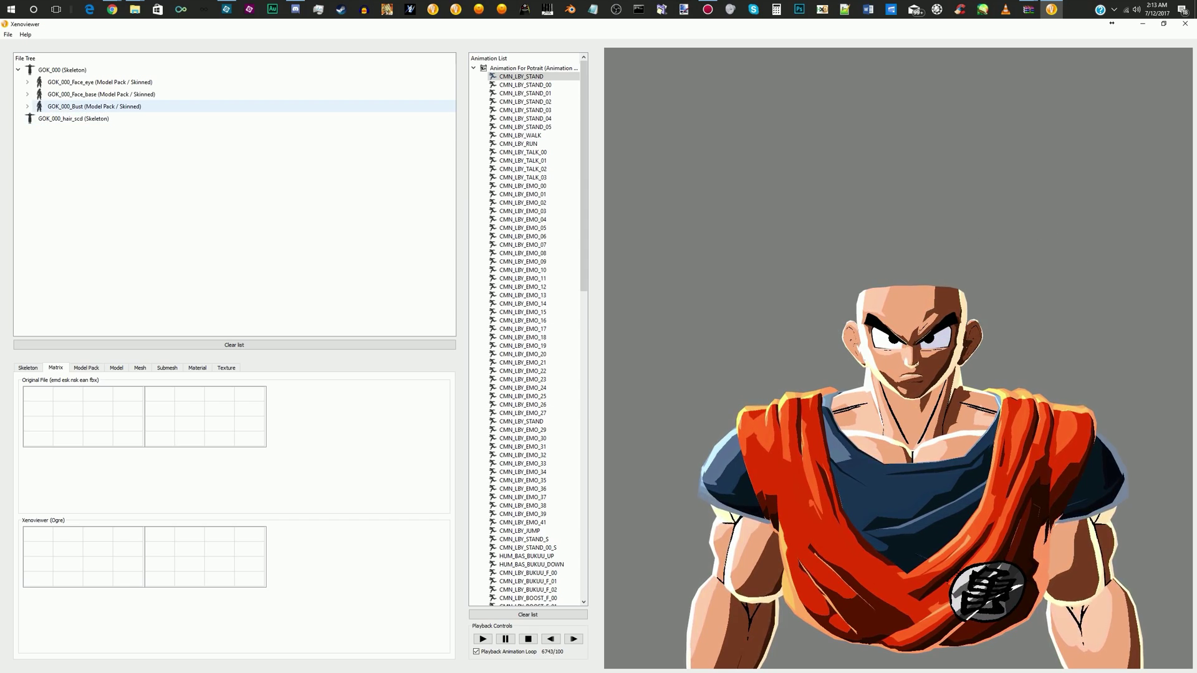
{"action": "right_click", "coordinate": [99, 77]}
{"action": "left_click", "coordinate": [123, 78]}
{"action": "right_click", "coordinate": [111, 75]}
{"action": "left_click", "coordinate": [133, 78]}
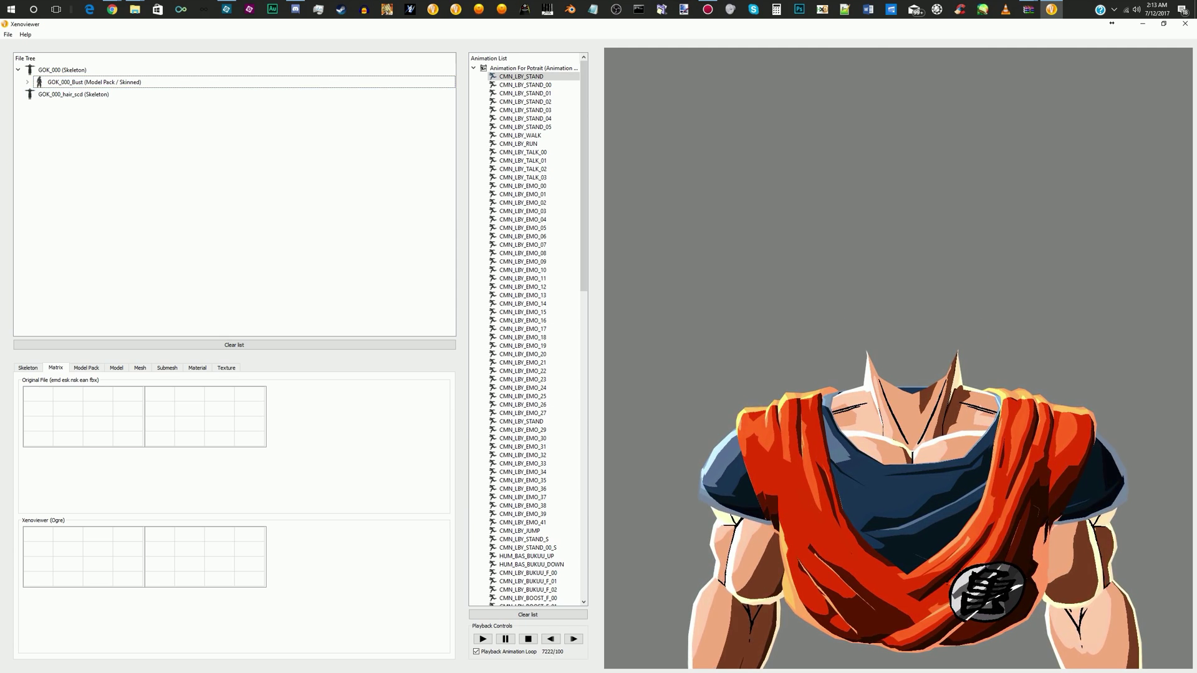
Paste the body-only screenshot into the Photoshop Elements image as a new layer and crop the image to the 3D view area
{"action": "left_click", "coordinate": [226, 9]}
{"action": "key", "text": "ctrl+v"}
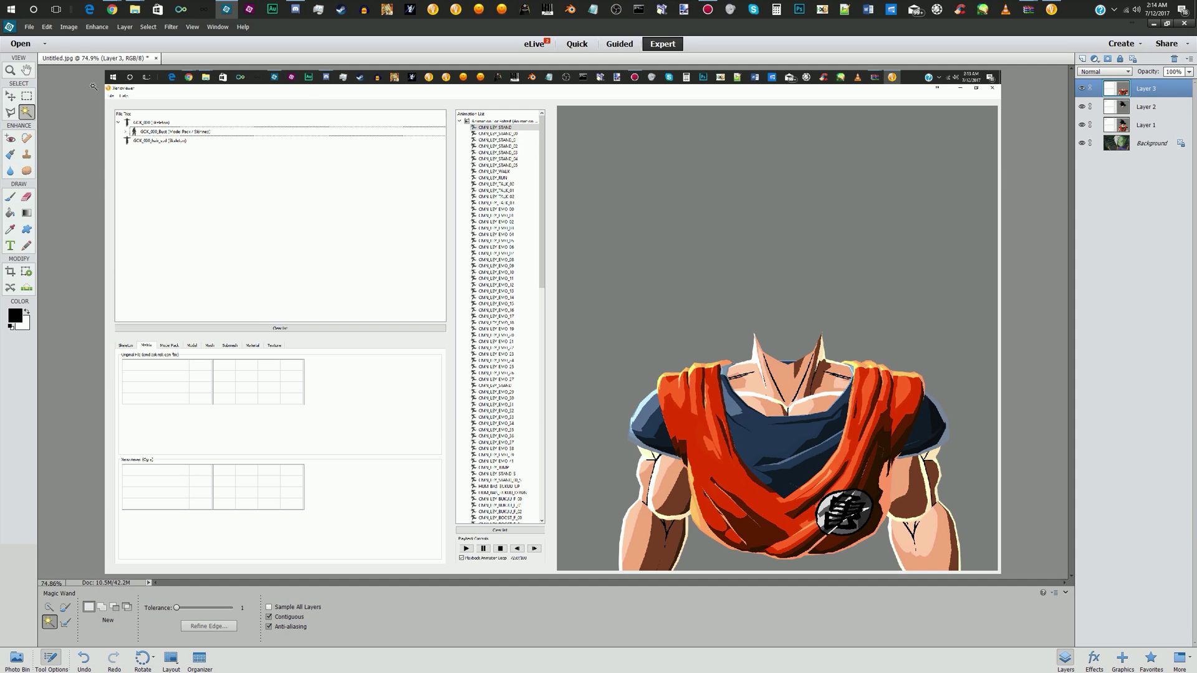
{"action": "left_click", "coordinate": [28, 97]}
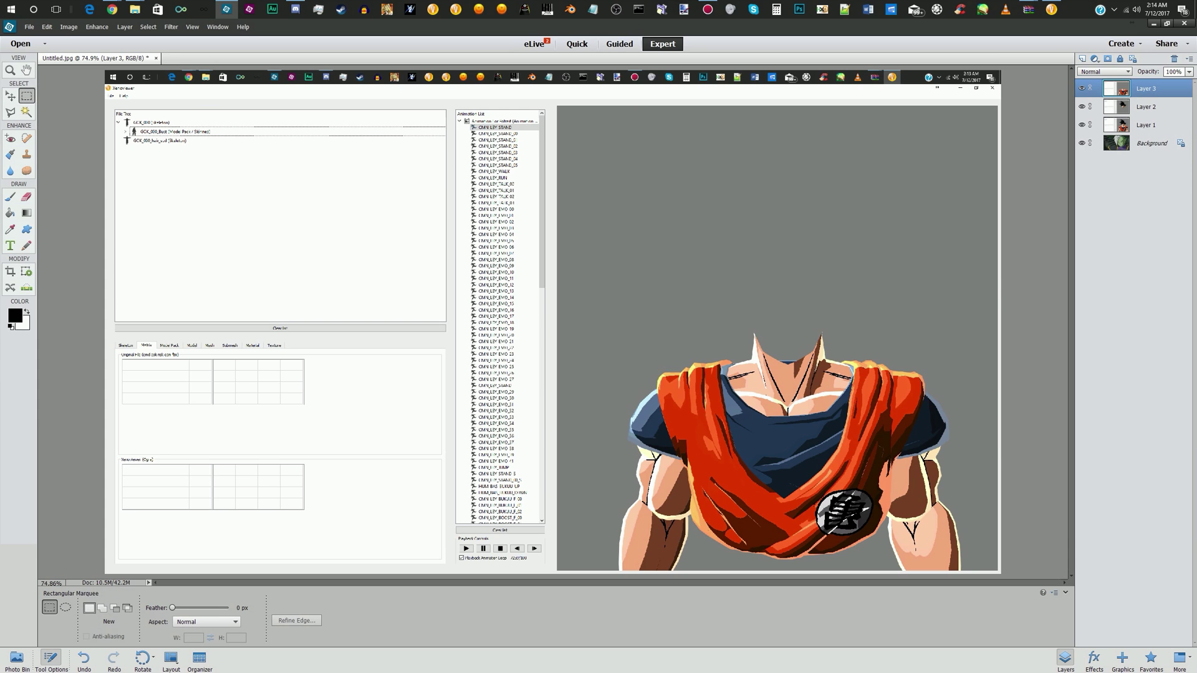
{"action": "left_click_drag", "start_coordinate": [564, 107], "coordinate": [999, 571]}
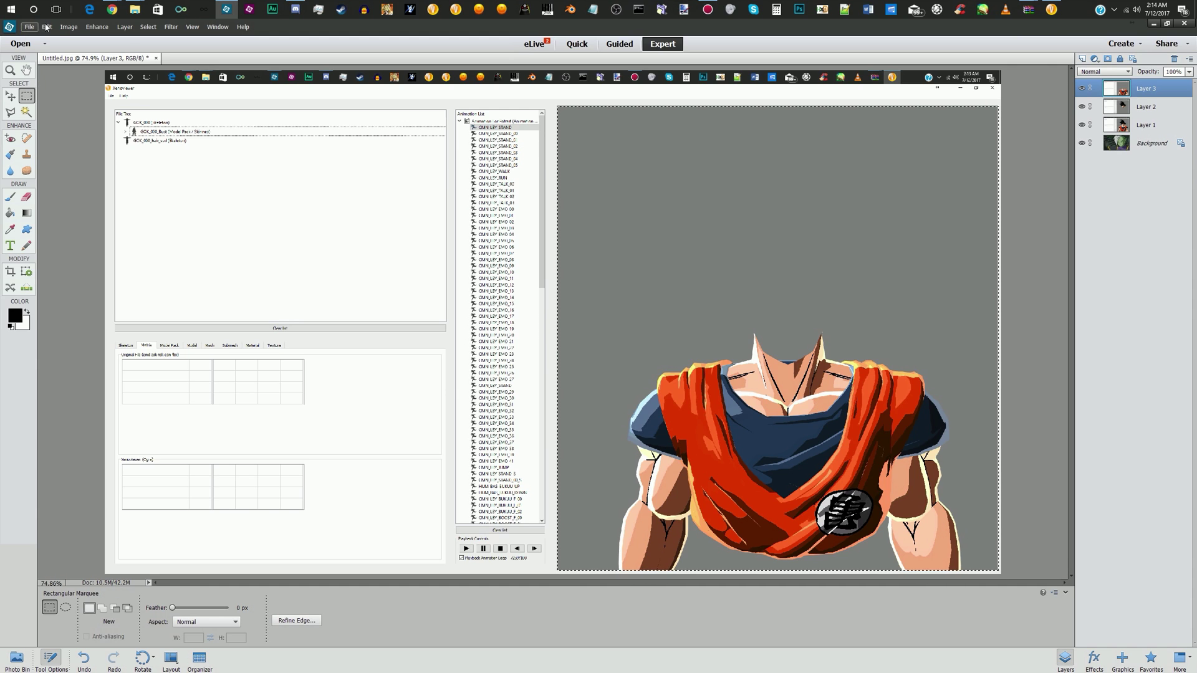
{"action": "left_click", "coordinate": [69, 27]}
{"action": "left_click", "coordinate": [71, 55]}
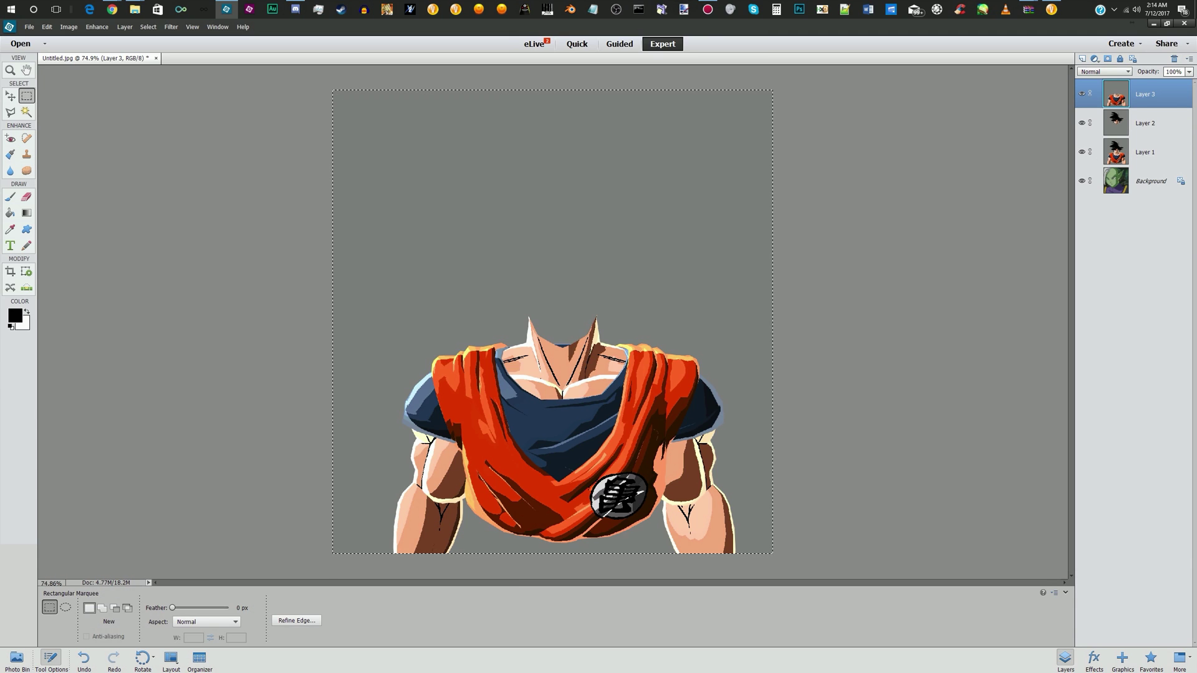
Delete Layer 1 and the Background layer, keeping only the head and body layers
{"action": "left_click", "coordinate": [1144, 152]}
{"action": "right_click", "coordinate": [1116, 153]}
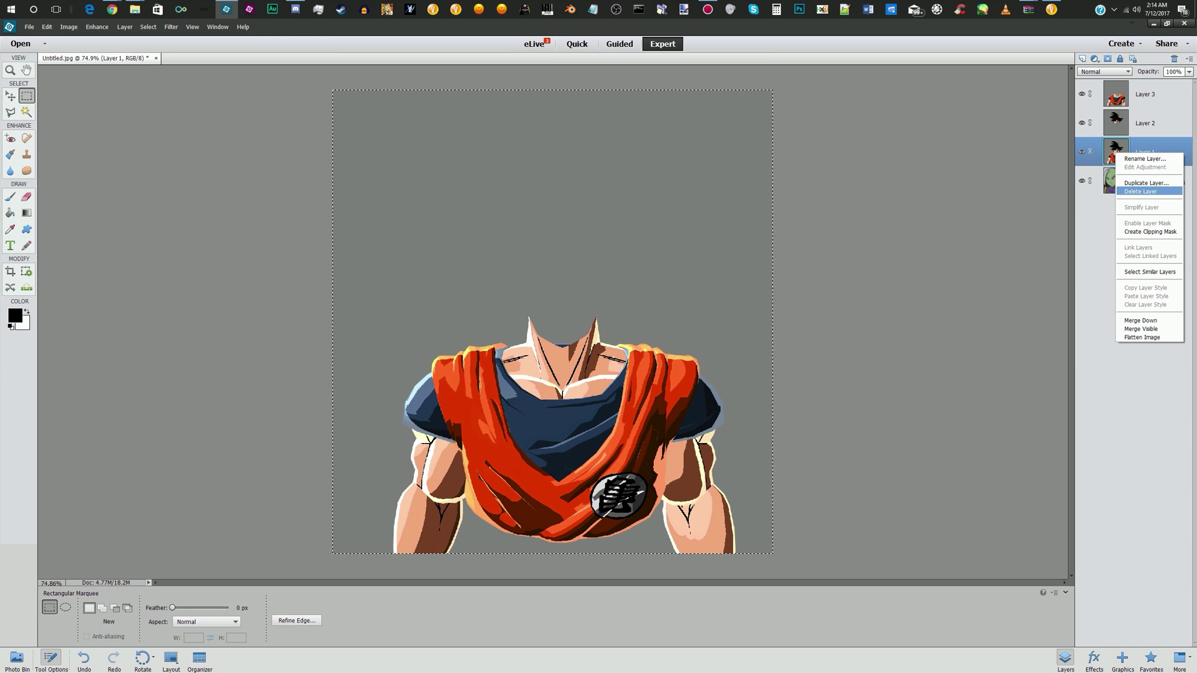
{"action": "left_click", "coordinate": [1141, 192]}
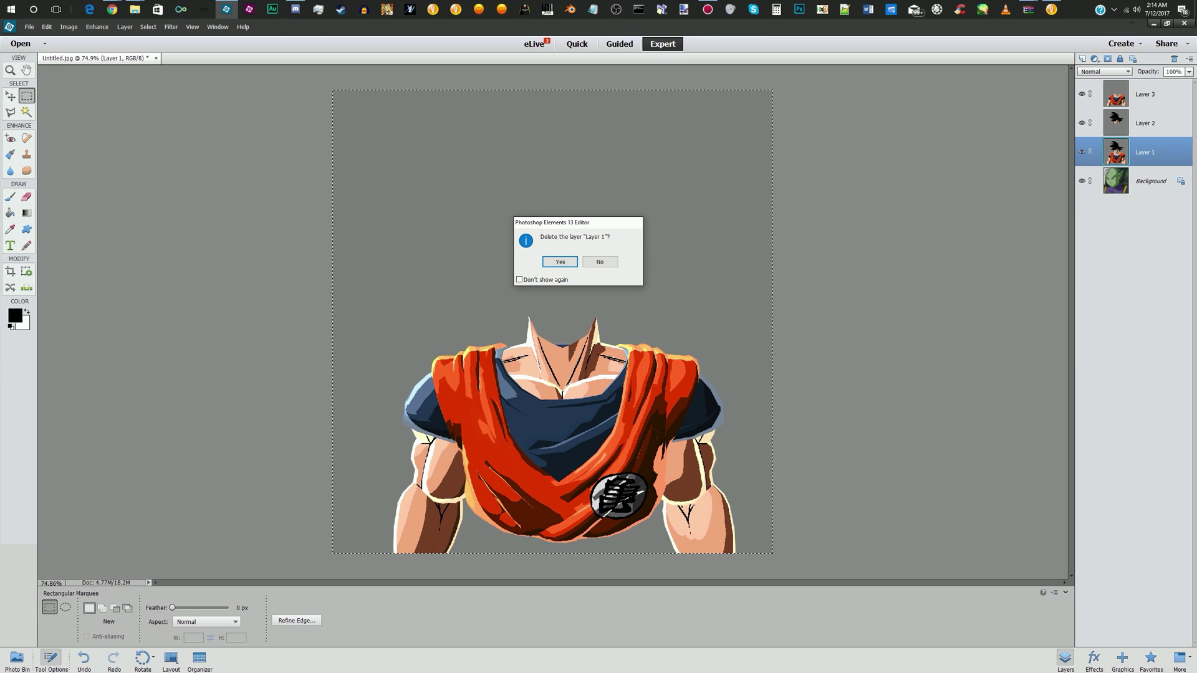
{"action": "key", "text": "Return"}
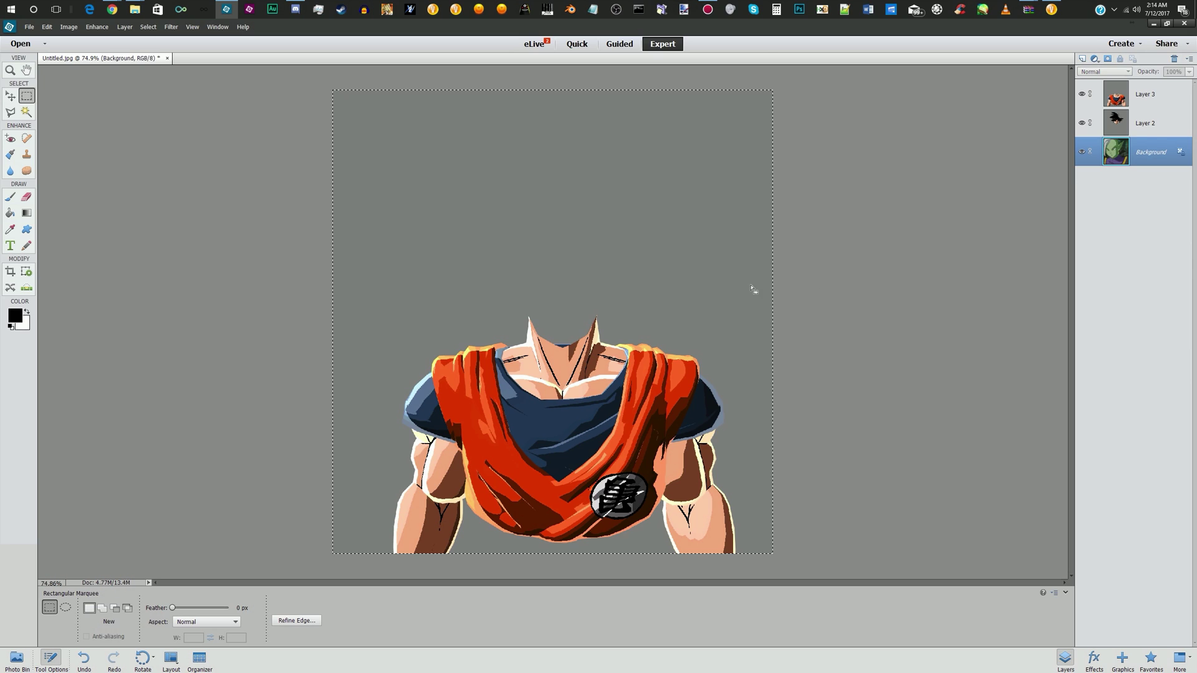
{"action": "right_click", "coordinate": [1127, 150]}
{"action": "left_click", "coordinate": [1140, 180]}
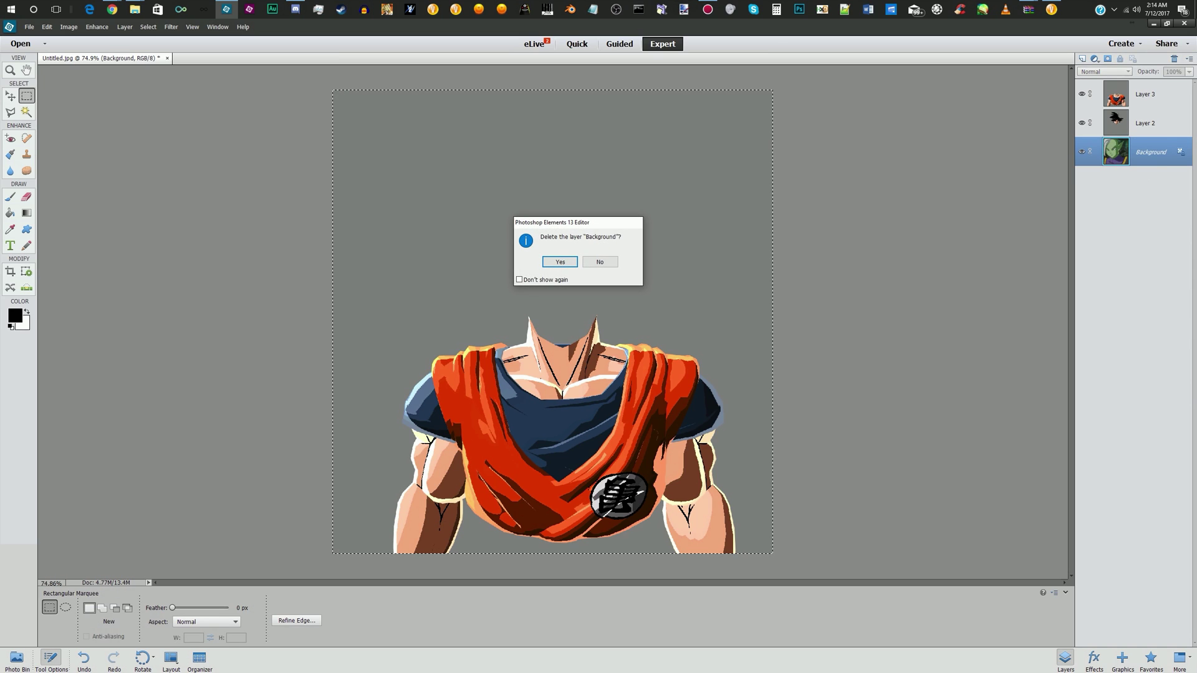
{"action": "key", "text": "Return"}
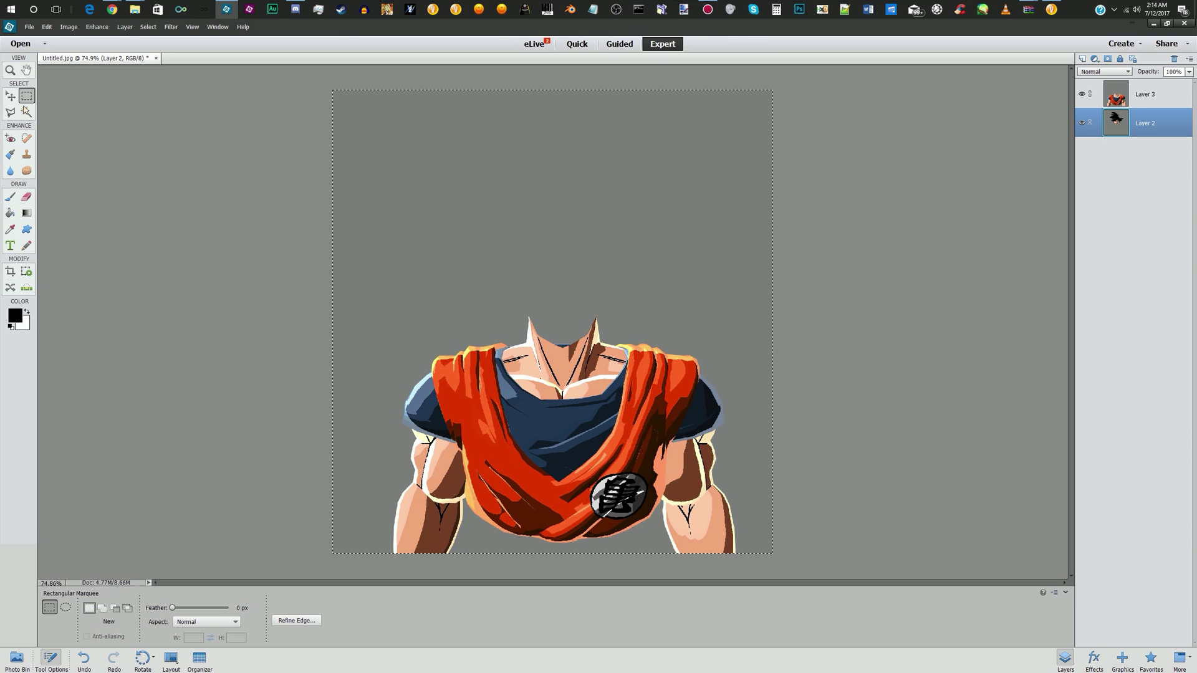
Set the Magic Wand tolerance to 4 and try deleting the grey background around the body on Layer 3
{"action": "left_click", "coordinate": [25, 112]}
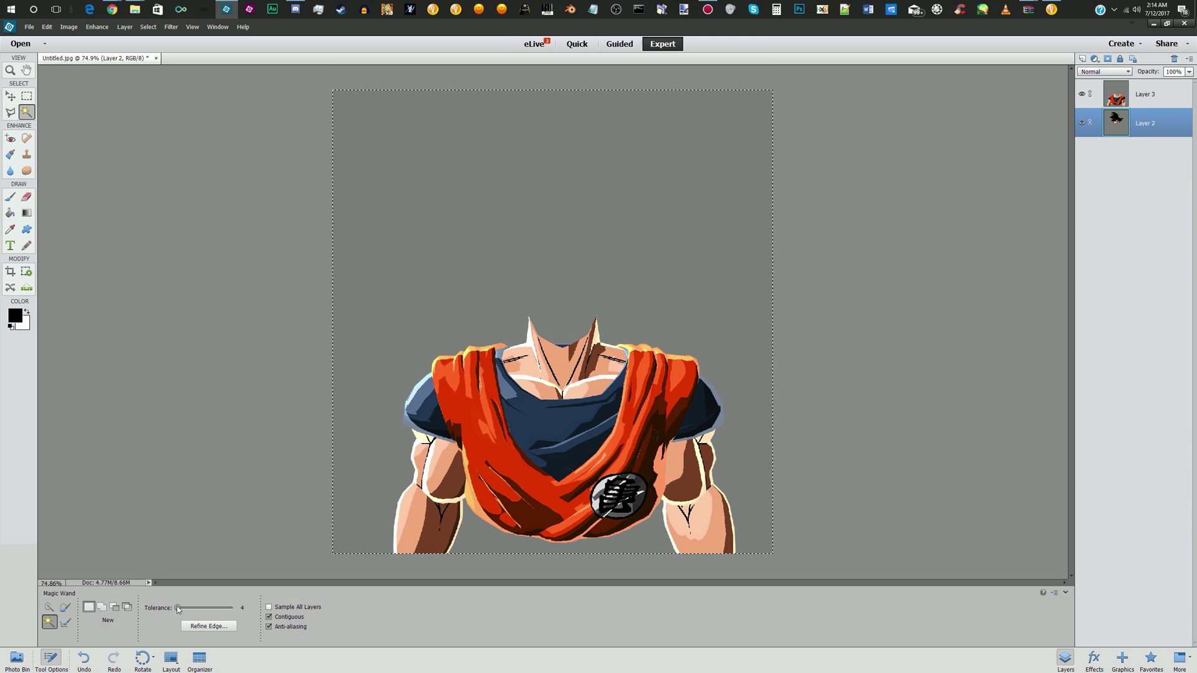
{"action": "left_click", "coordinate": [392, 333]}
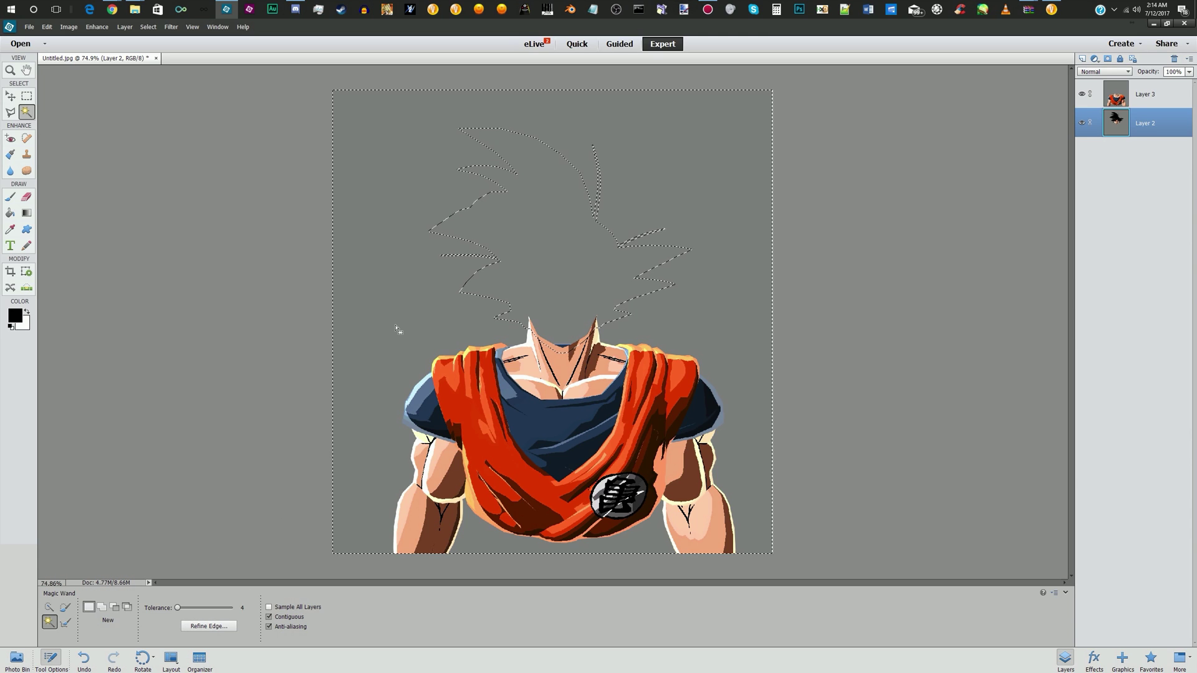
{"action": "key", "text": "alt+bracketright"}
{"action": "key", "text": "ctrl+d"}
{"action": "left_click", "coordinate": [670, 308]}
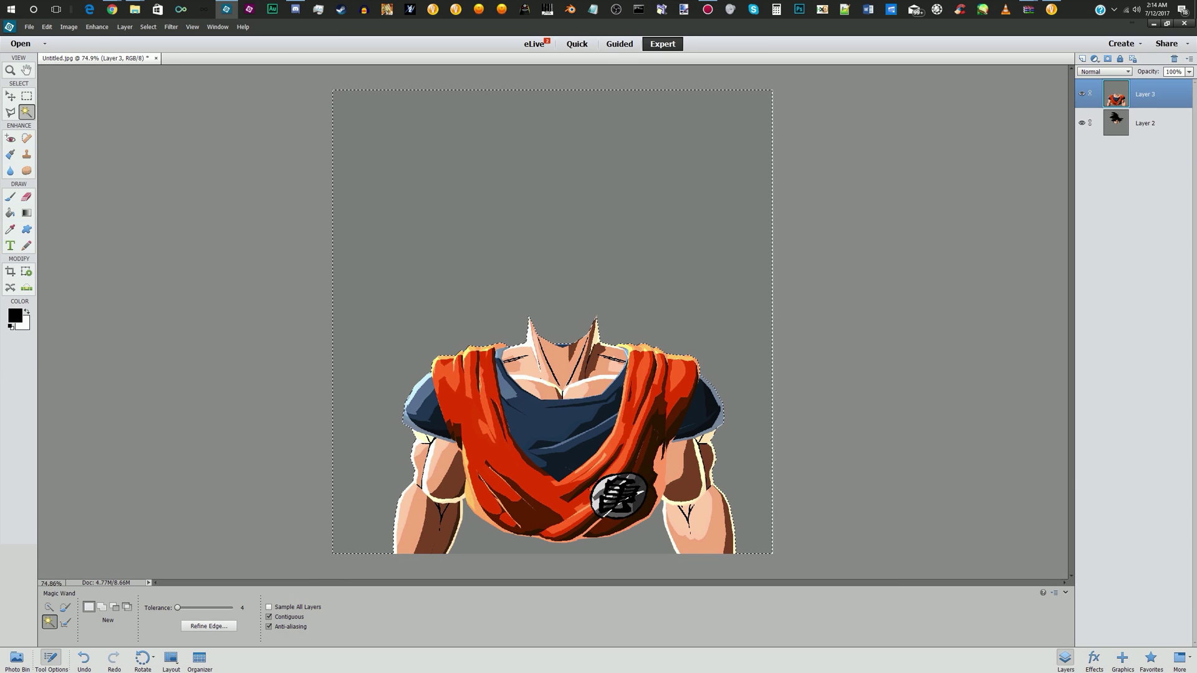
{"action": "key", "text": "Delete"}
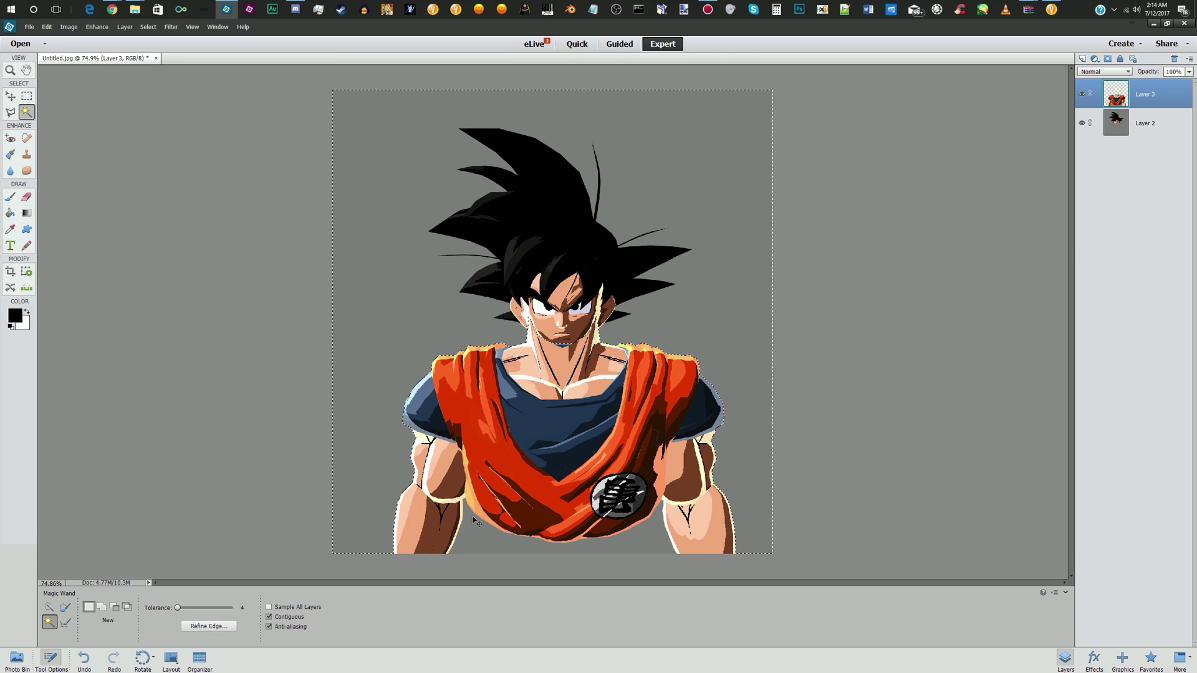
Inspect the cut-out edges up close and undo the deletion of the grey background
{"action": "key", "text": "ctrl+equal"}
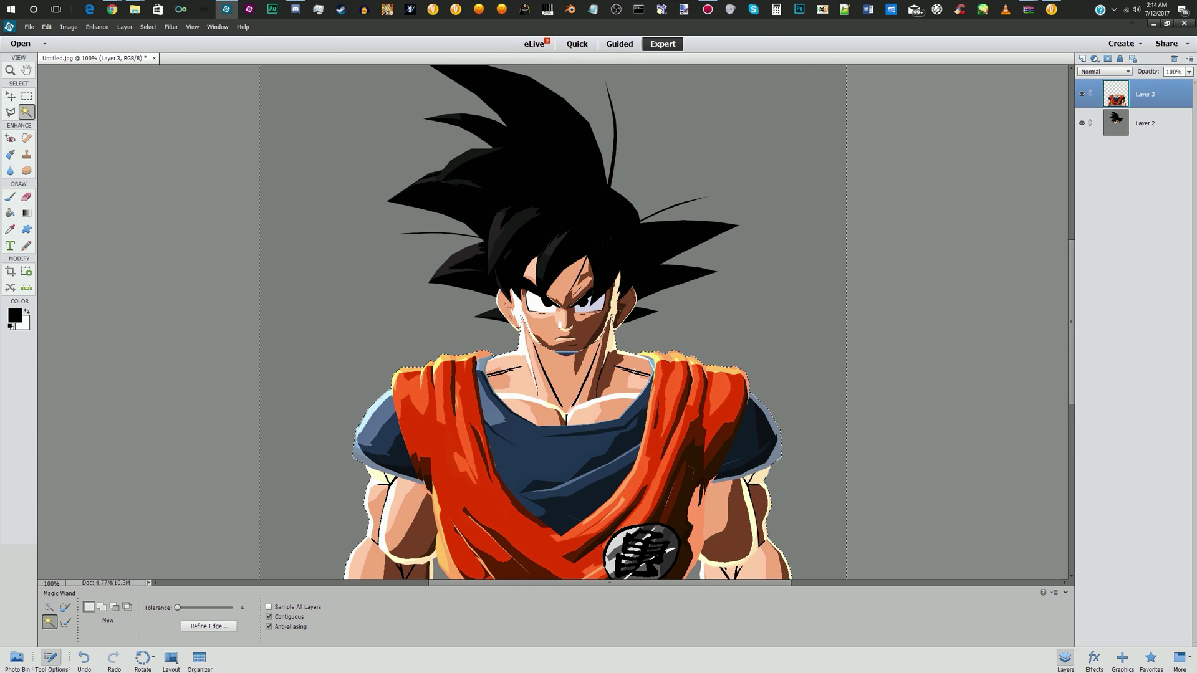
{"action": "scroll", "coordinate": [461, 476], "scroll_direction": "down", "scroll_amount": 1}
{"action": "scroll", "coordinate": [462, 476], "scroll_direction": "down", "scroll_amount": 2}
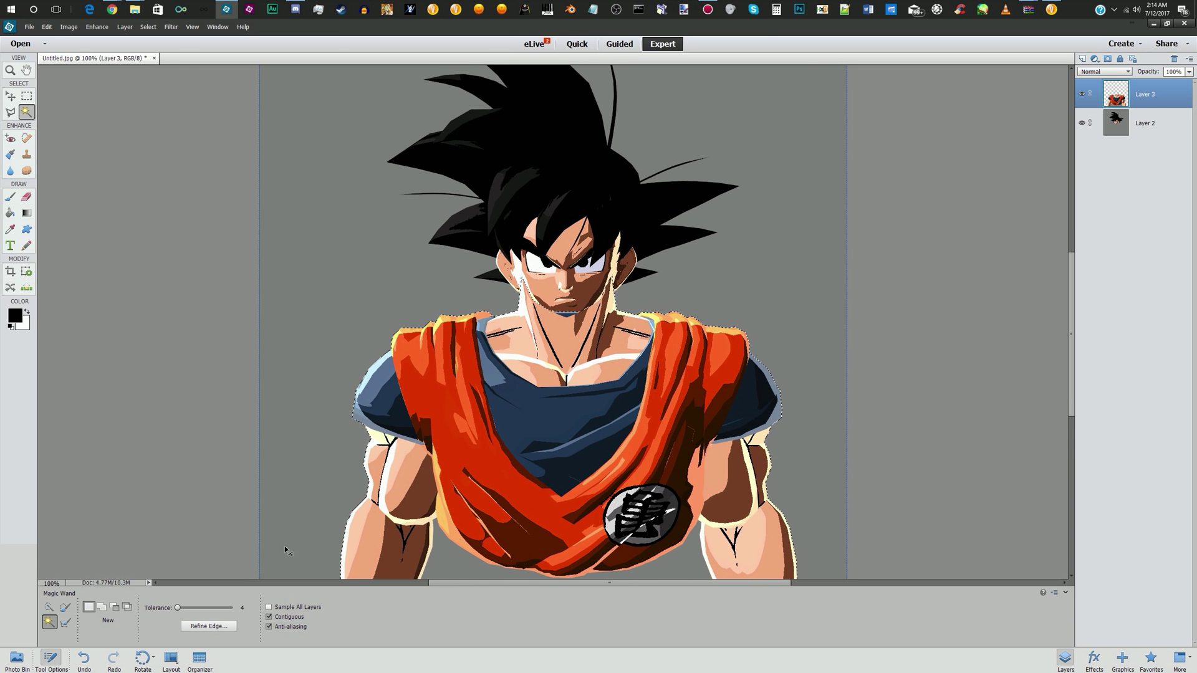
{"action": "key", "text": "Delete"}
Set the Magic Wand tolerance to 0, then reselect and delete the grey background around the body on Layer 3
{"action": "left_click", "coordinate": [244, 608]}
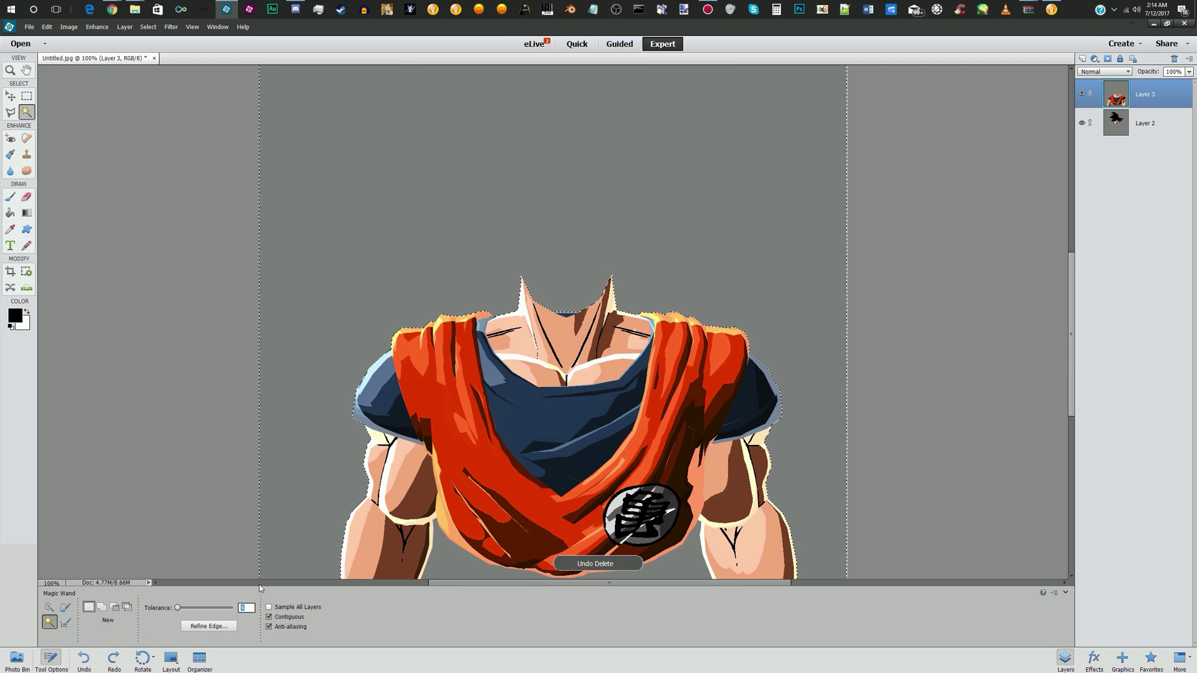
{"action": "type", "text": "0"}
{"action": "key", "text": "Return"}
{"action": "key", "text": "ctrl+d"}
{"action": "left_click", "coordinate": [315, 437]}
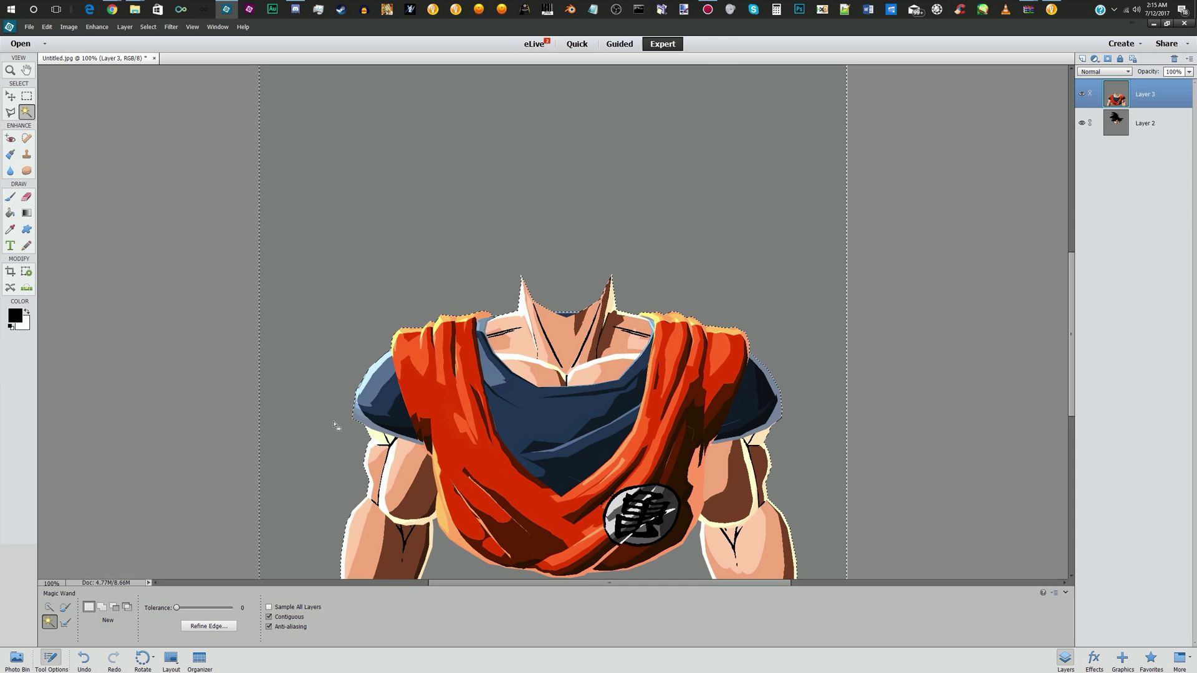
{"action": "key", "text": "Delete"}
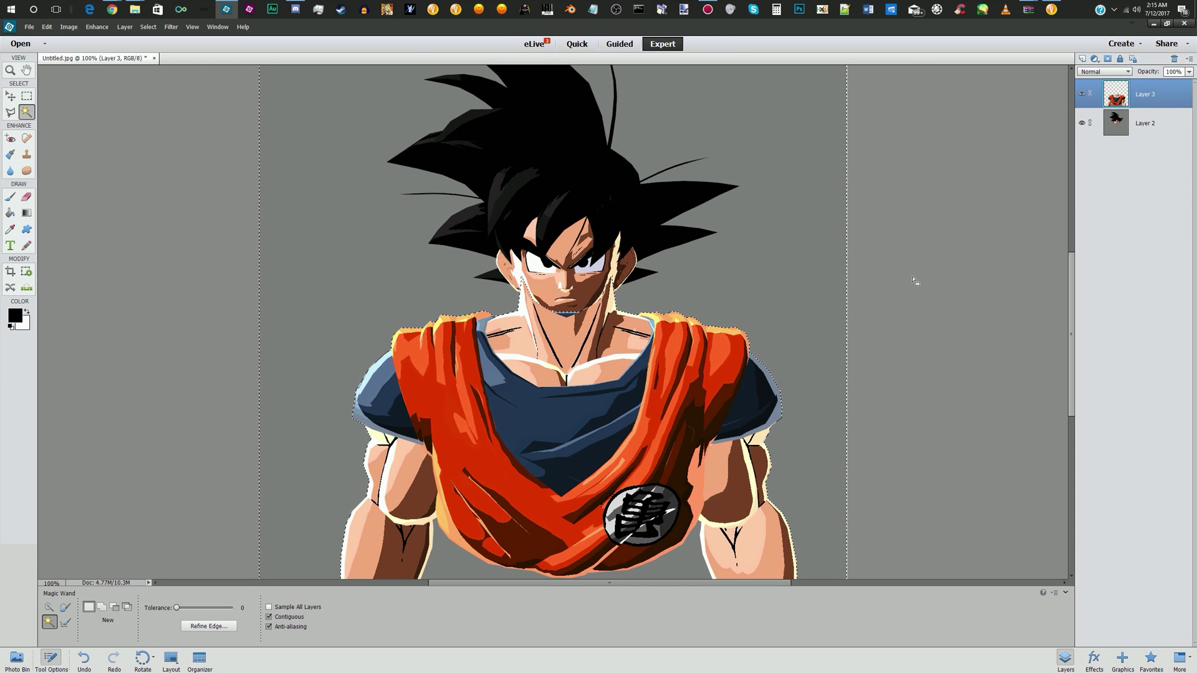
Move Layer 2 above Layer 3 and delete the grey background around the head using the Magic Wand
{"action": "left_click", "coordinate": [1144, 124]}
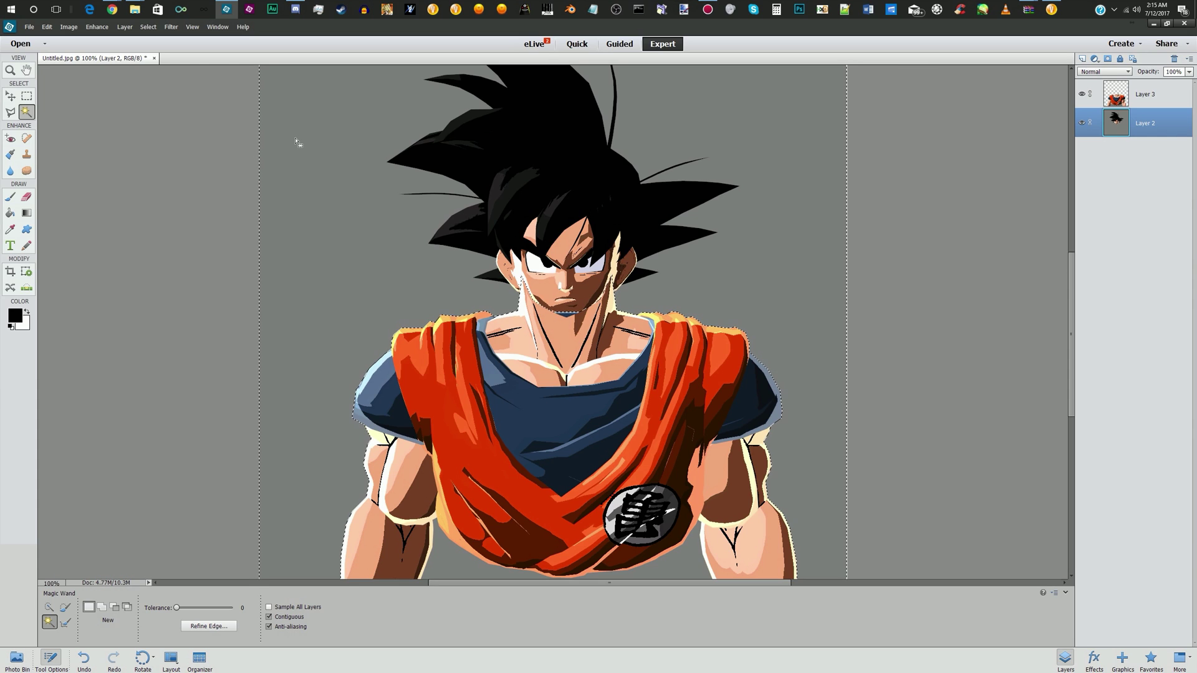
{"action": "left_click_drag", "start_coordinate": [1115, 125], "coordinate": [1119, 87]}
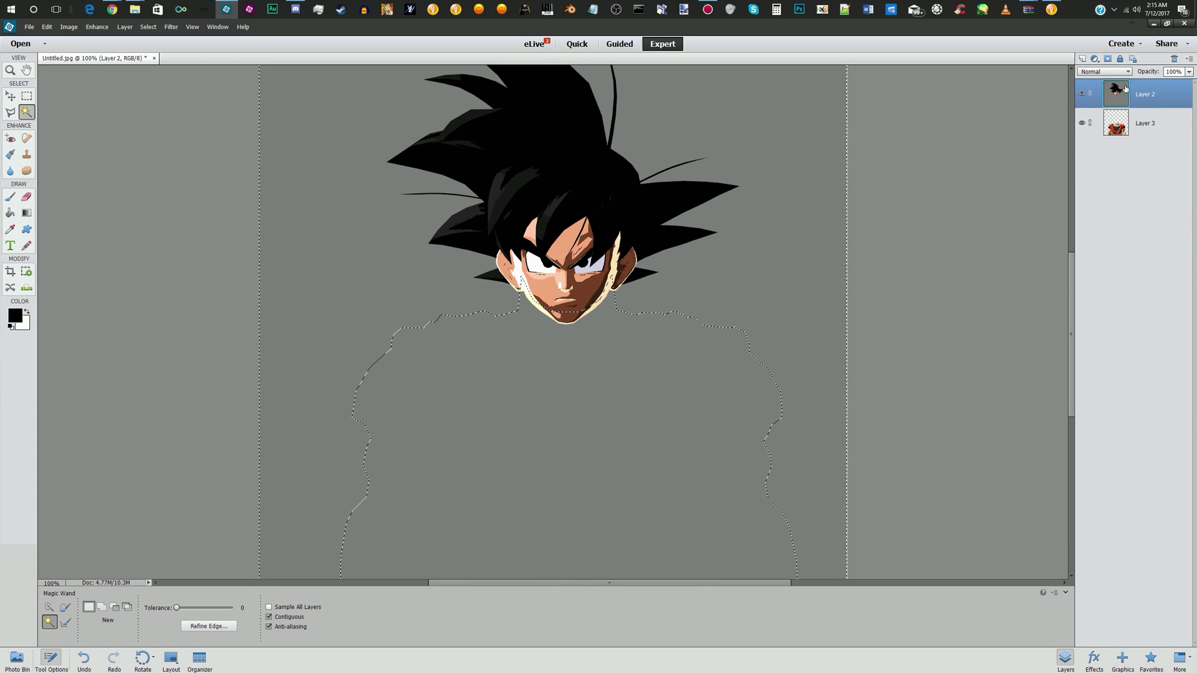
{"action": "left_click", "coordinate": [708, 282]}
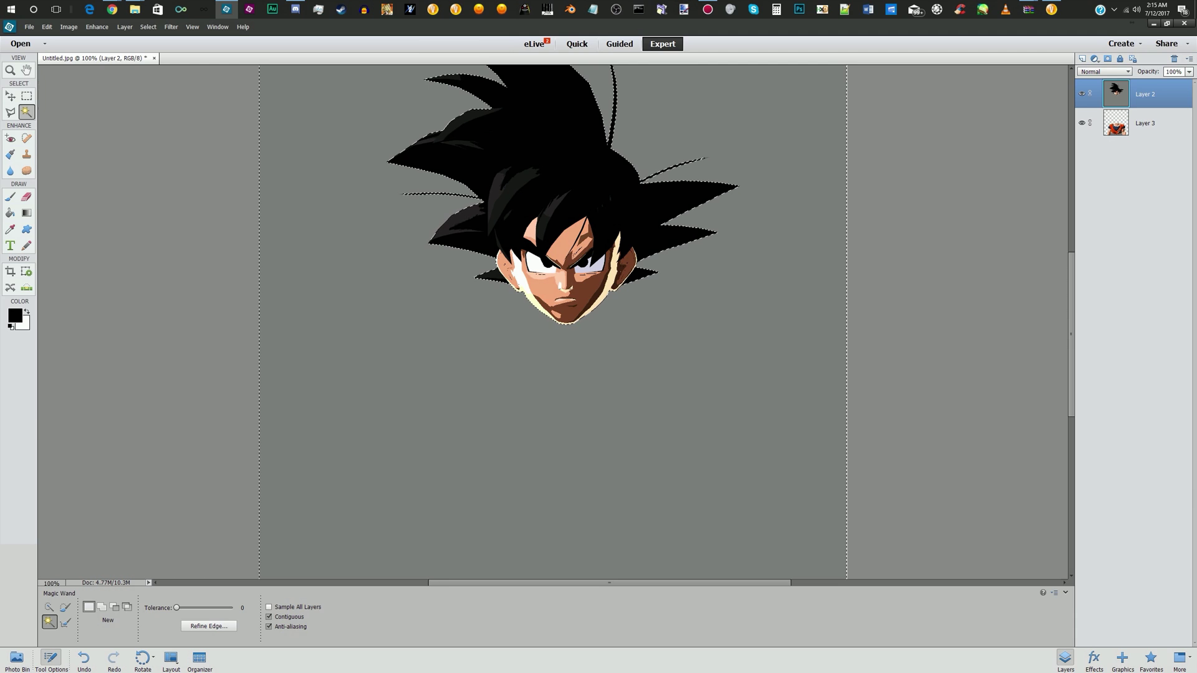
{"action": "key", "text": "Delete"}
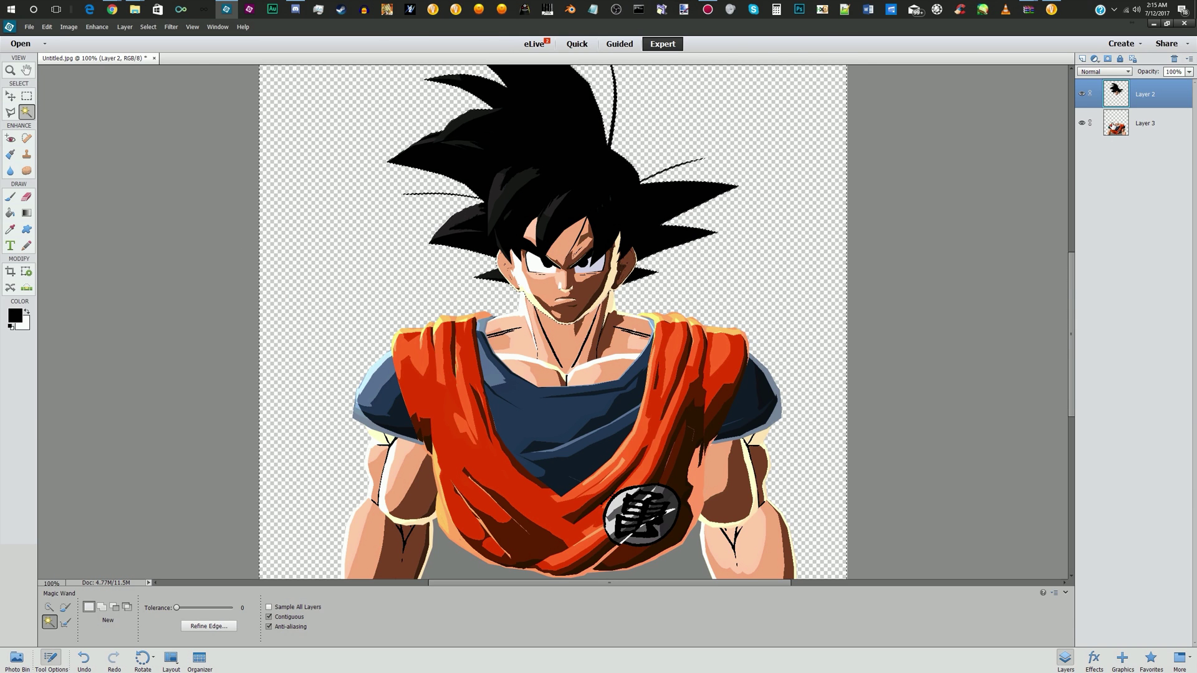
Select the leftover grey area beneath the torso on Layer 3 with the Magic Wand and delete it
{"action": "left_click", "coordinate": [1145, 123]}
{"action": "scroll", "coordinate": [925, 381], "scroll_direction": "down", "scroll_amount": 2}
{"action": "left_click", "coordinate": [686, 518]}
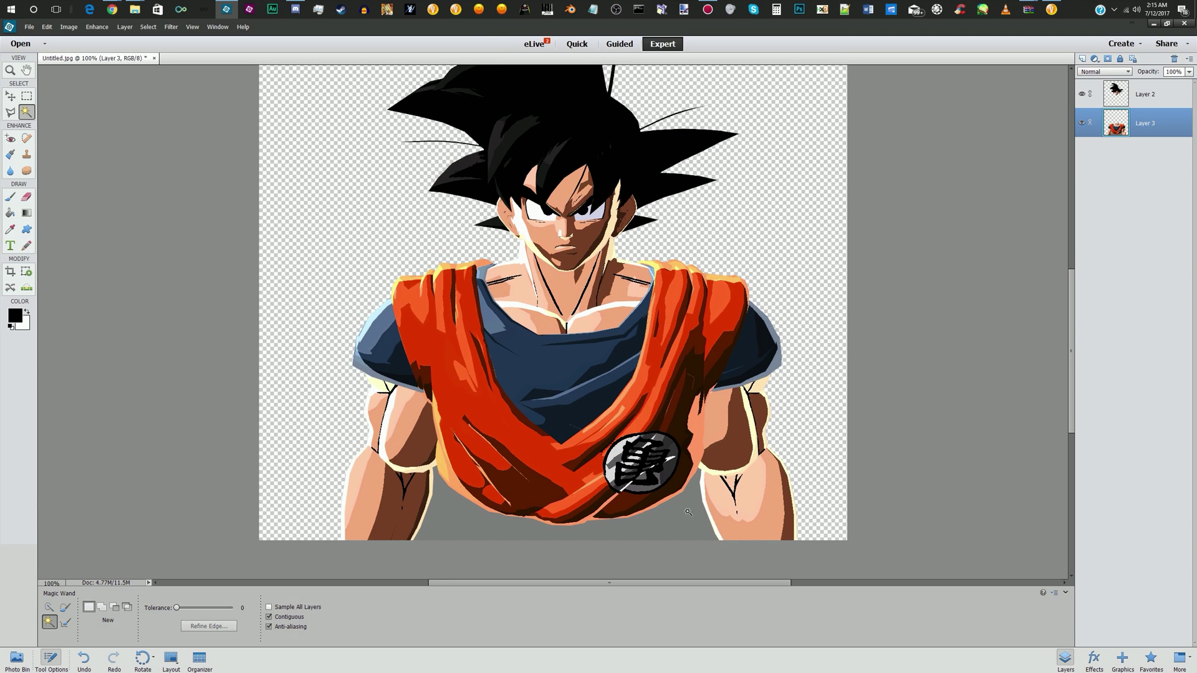
{"action": "key", "text": "Delete"}
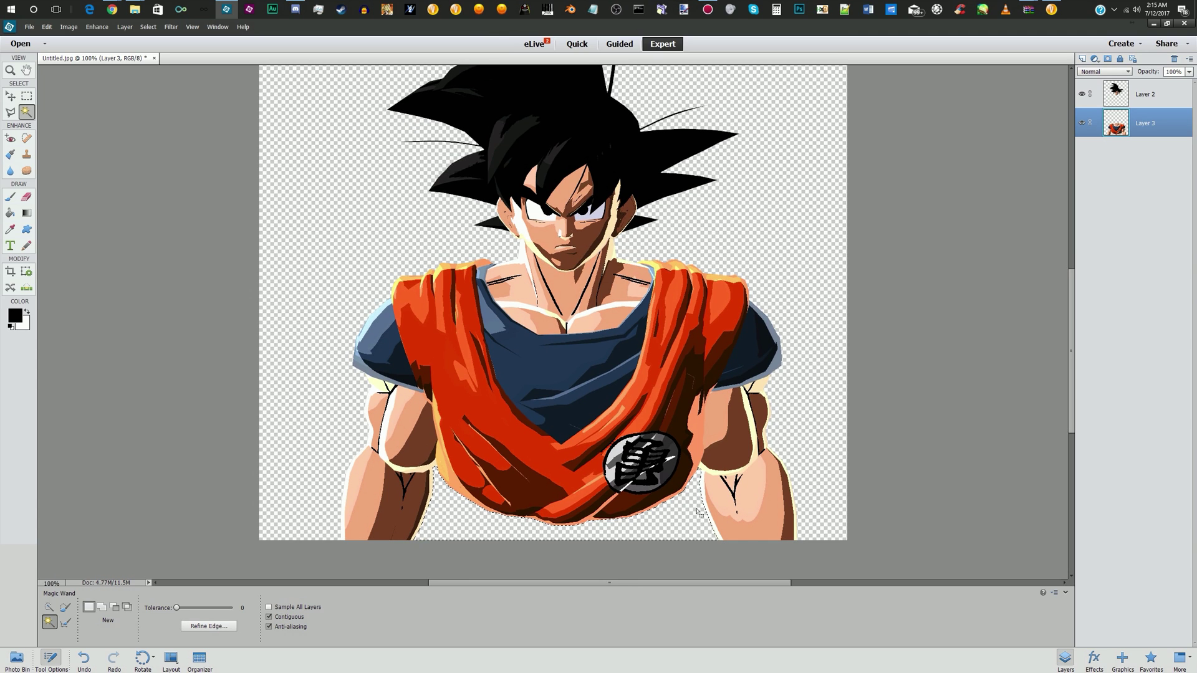
Crop the image to a full-width rectangular selection that cuts off the strip at the torso's lower edge
{"action": "key", "text": "ctrl+minus"}
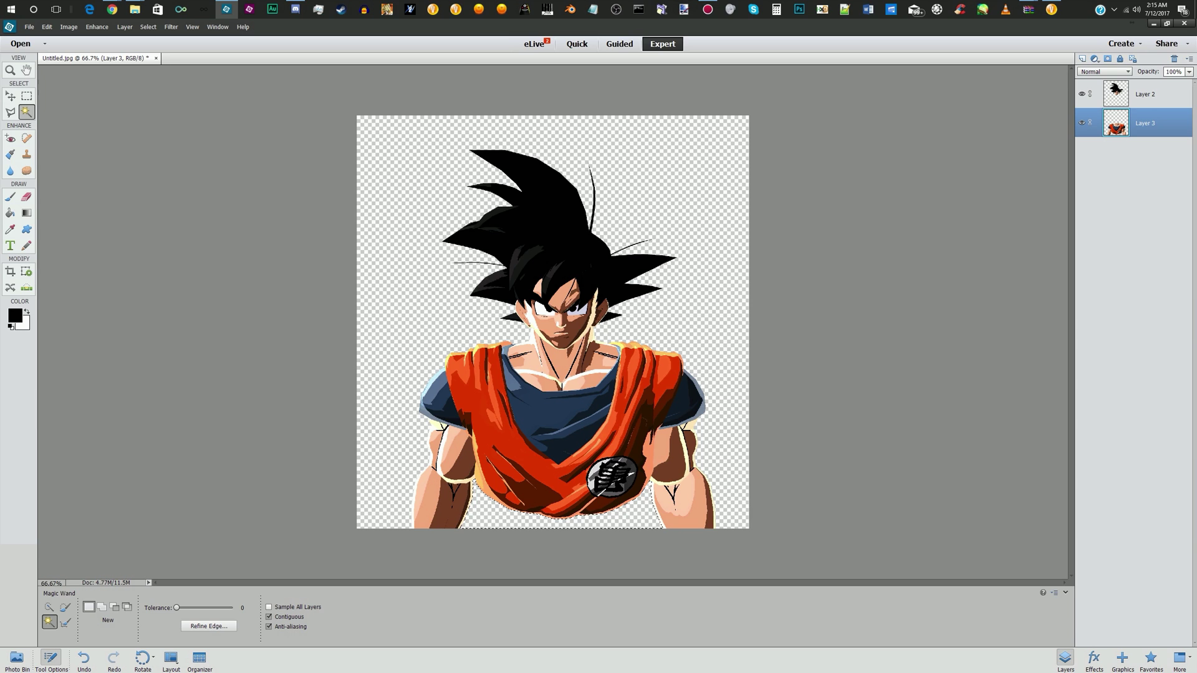
{"action": "key", "text": "ctrl+plus"}
{"action": "key", "text": "ctrl+plus"}
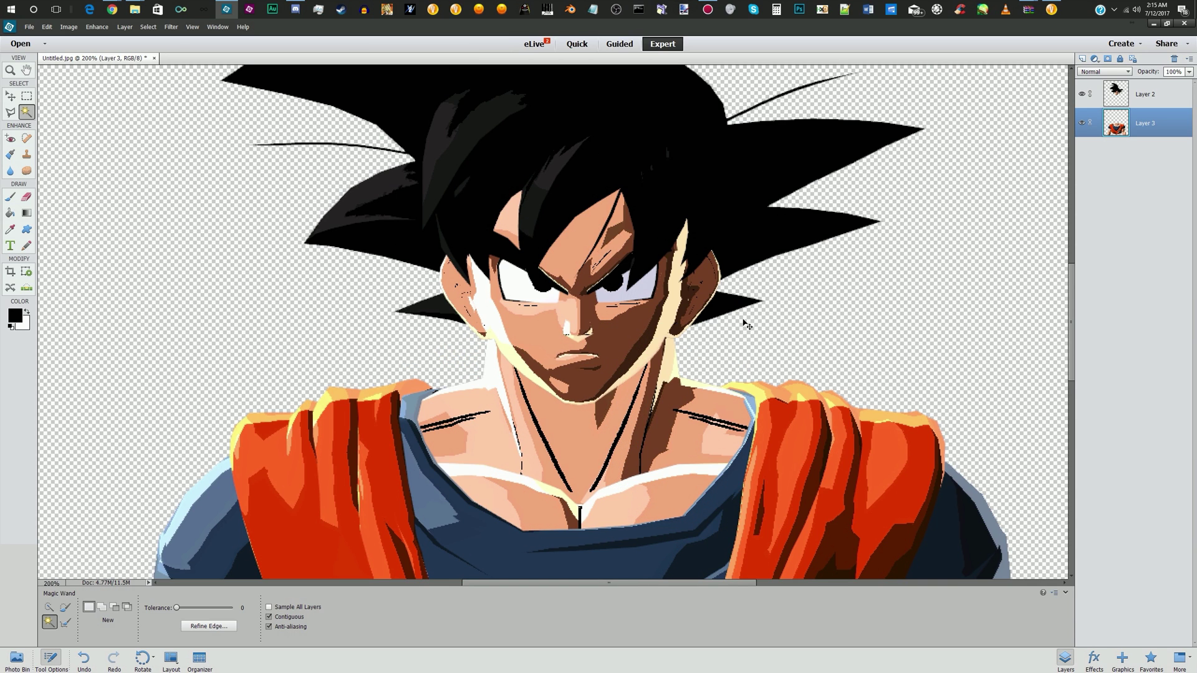
{"action": "key", "text": "ctrl+minus"}
{"action": "key", "text": "ctrl+minus"}
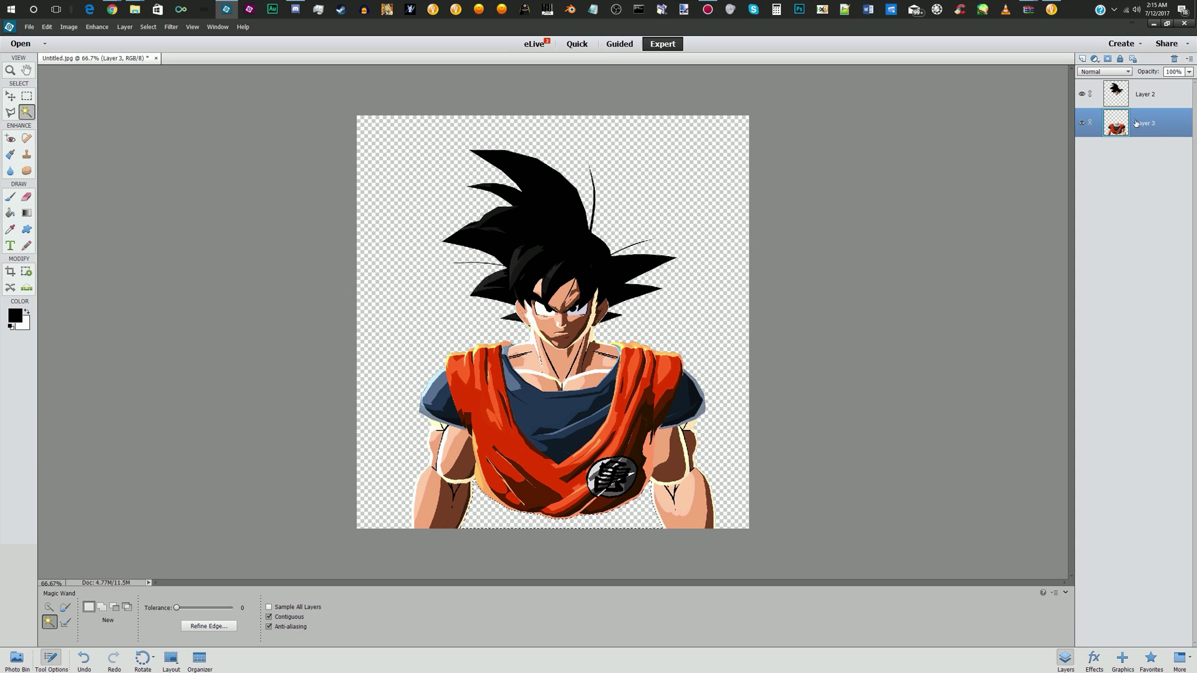
{"action": "left_click", "coordinate": [27, 95]}
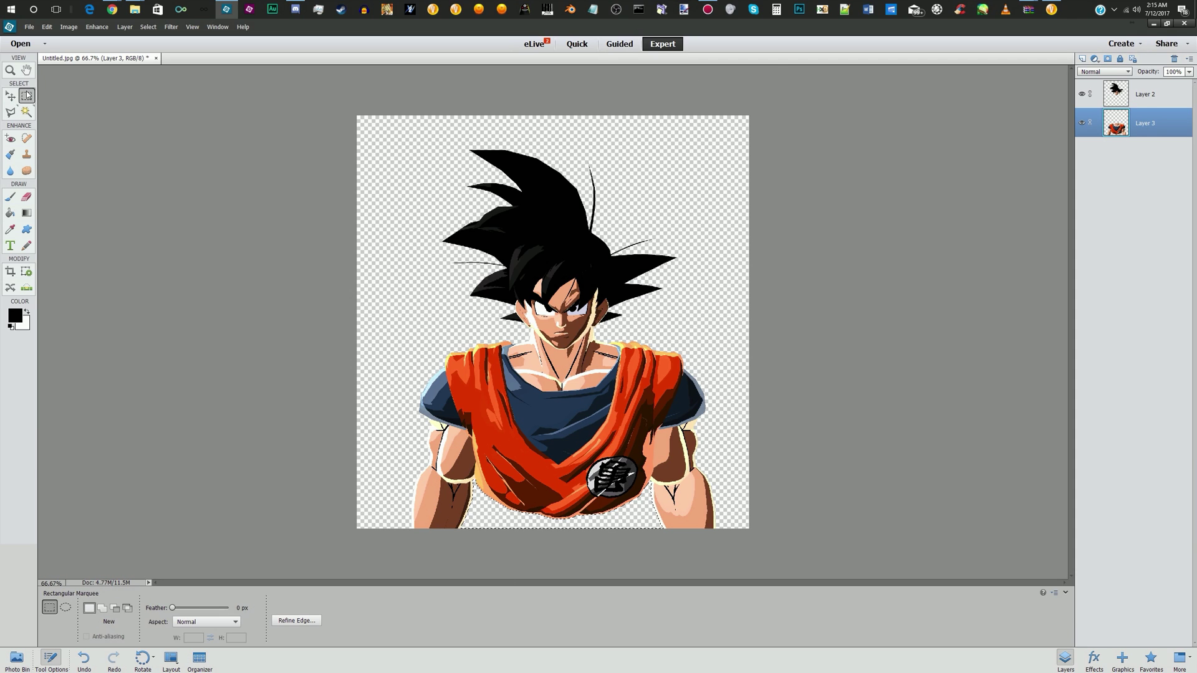
{"action": "left_click_drag", "start_coordinate": [357, 115], "coordinate": [801, 497]}
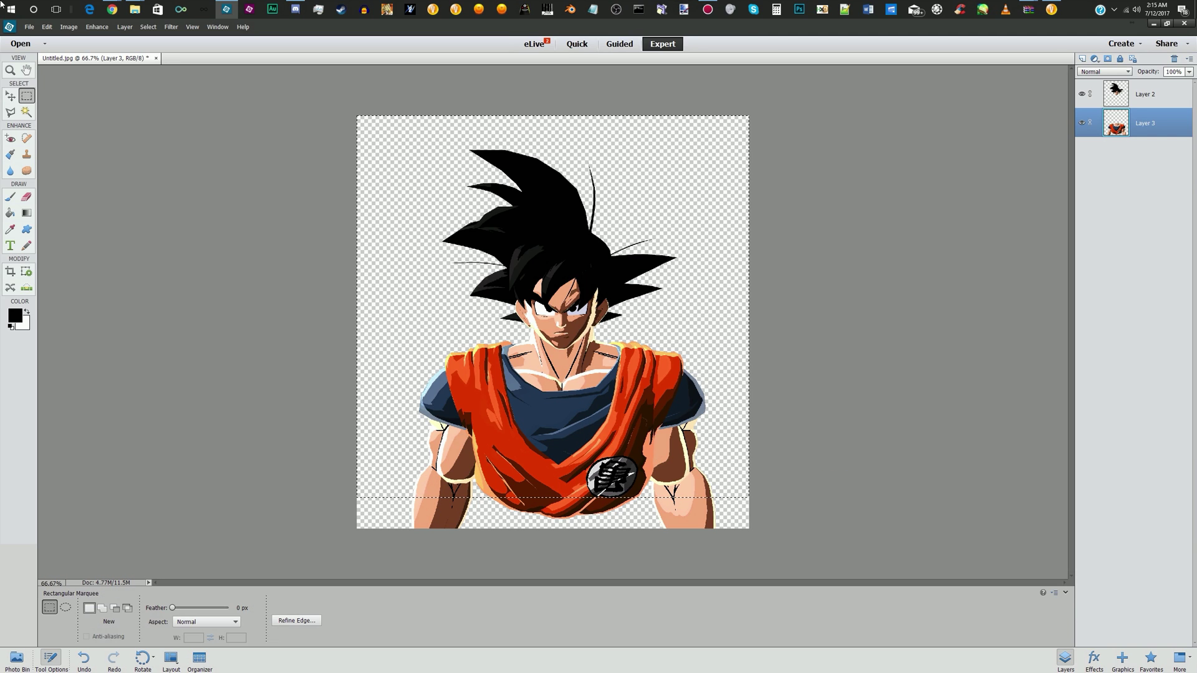
{"action": "left_click", "coordinate": [69, 26]}
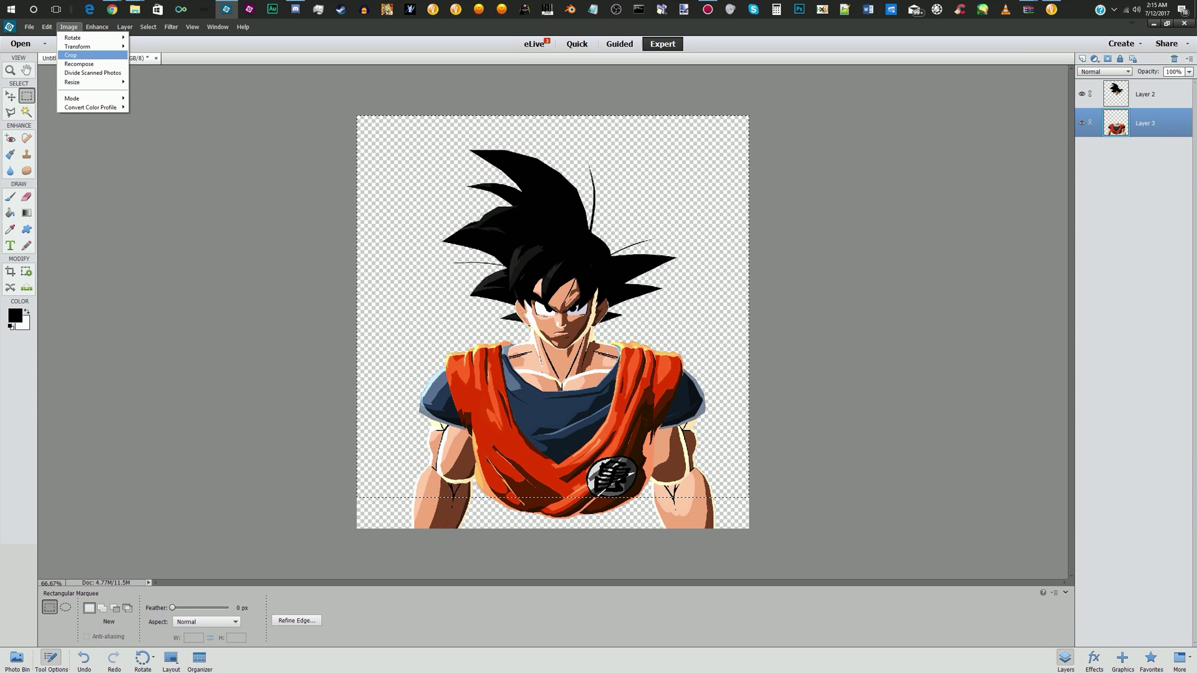
{"action": "left_click", "coordinate": [81, 55]}
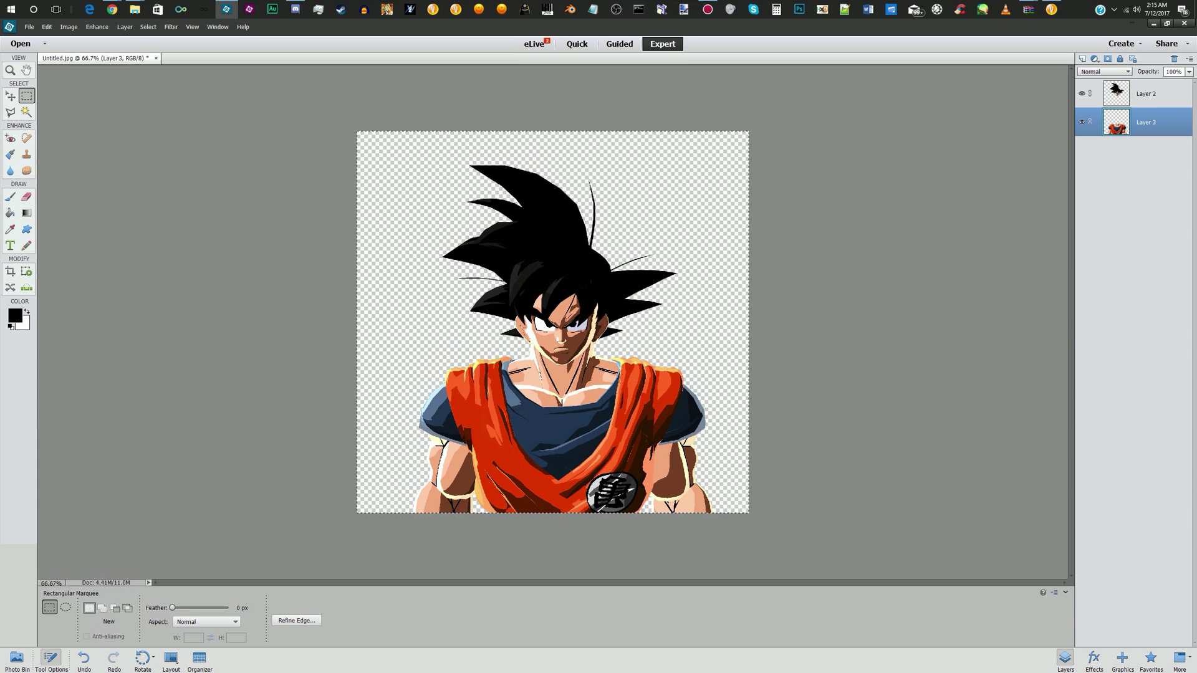
Add a black outside Stroke layer style of 1 px at 100% opacity to the body on Layer 3
{"action": "left_click", "coordinate": [125, 27]}
{"action": "mouse_move", "coordinate": [143, 80]}
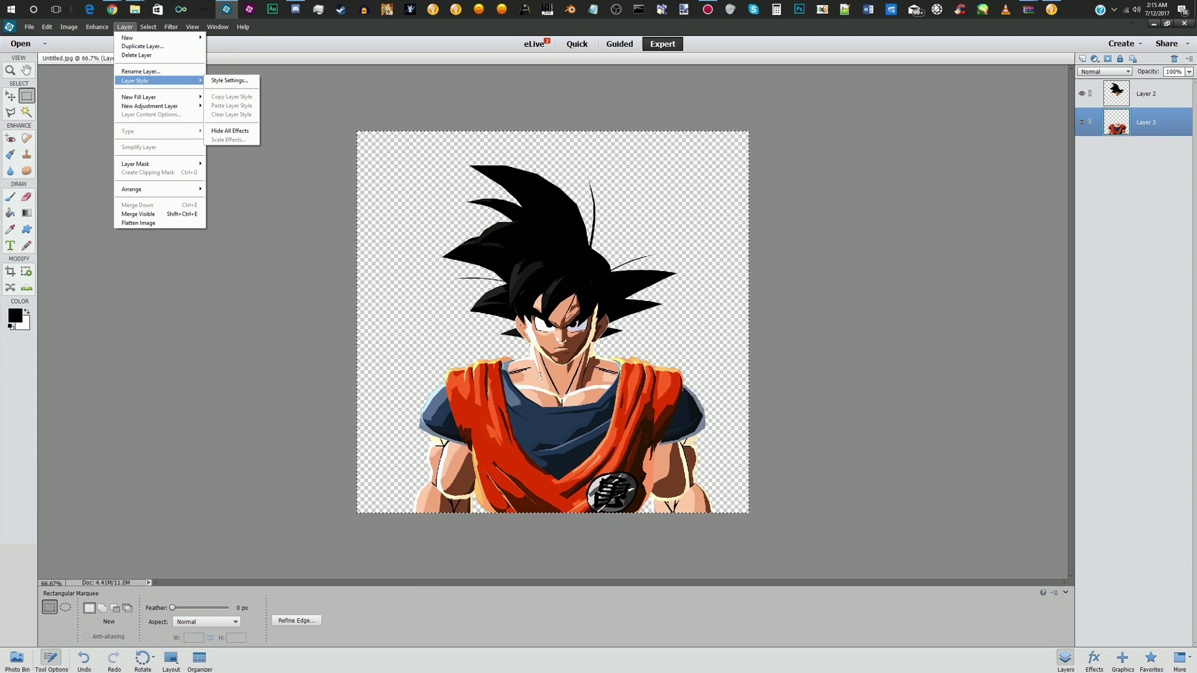
{"action": "left_click", "coordinate": [230, 81]}
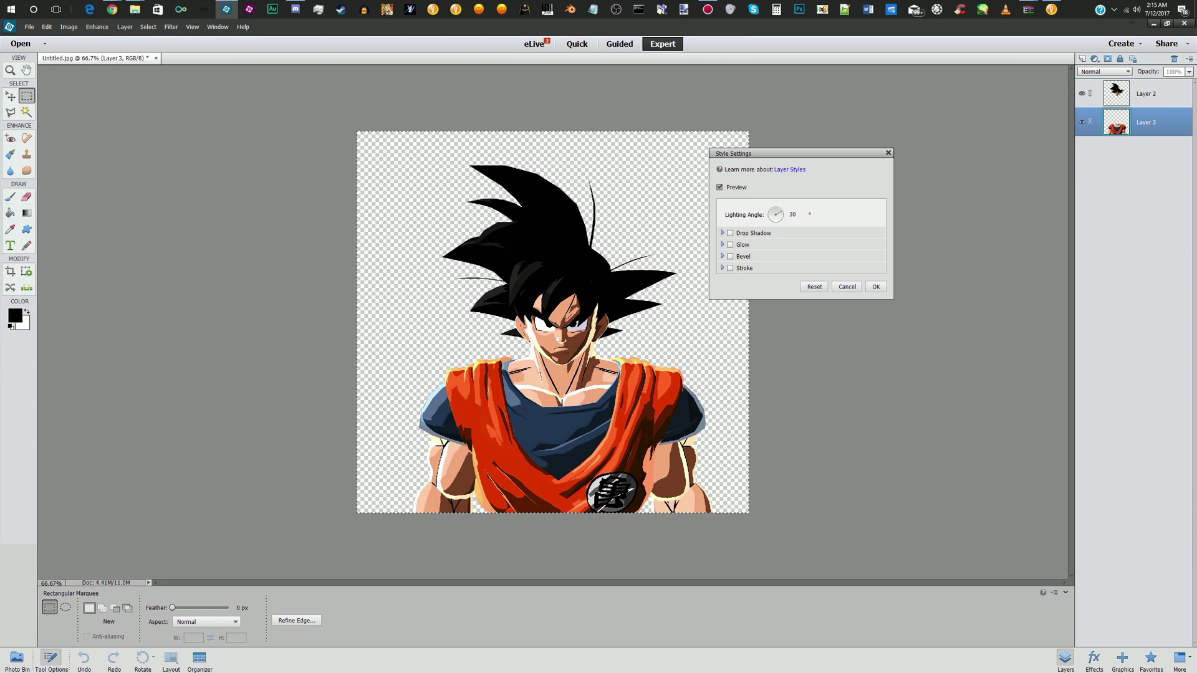
{"action": "left_click", "coordinate": [730, 268]}
{"action": "left_click", "coordinate": [840, 283]}
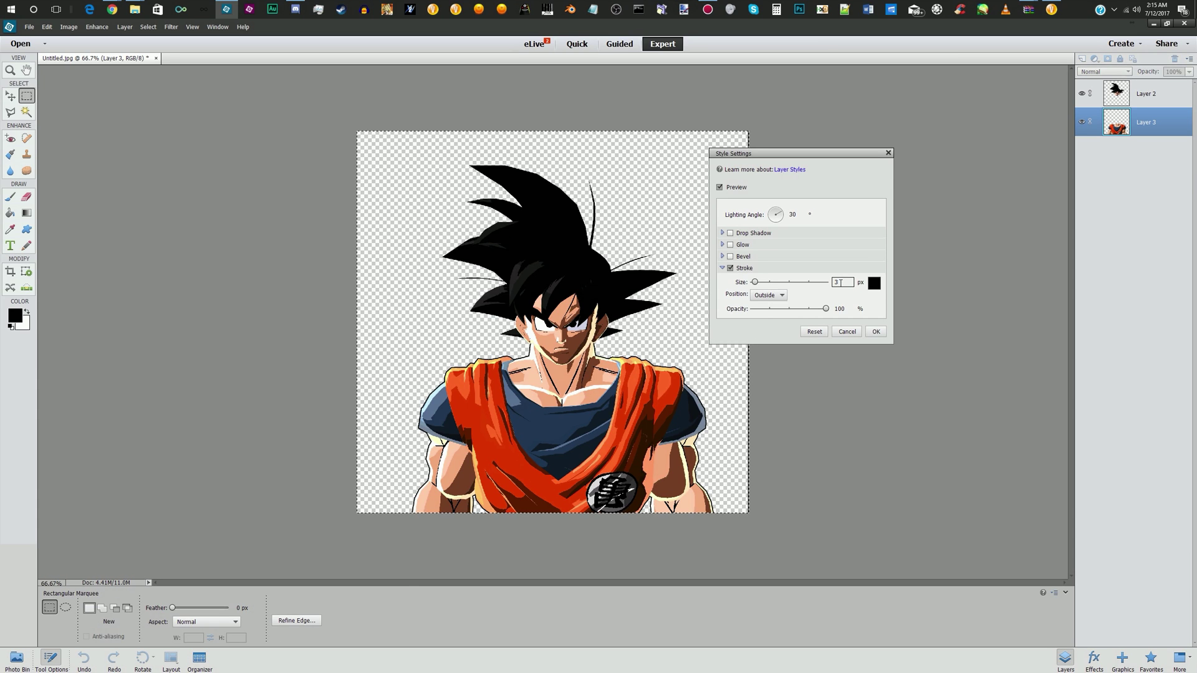
{"action": "double_click", "coordinate": [841, 283]}
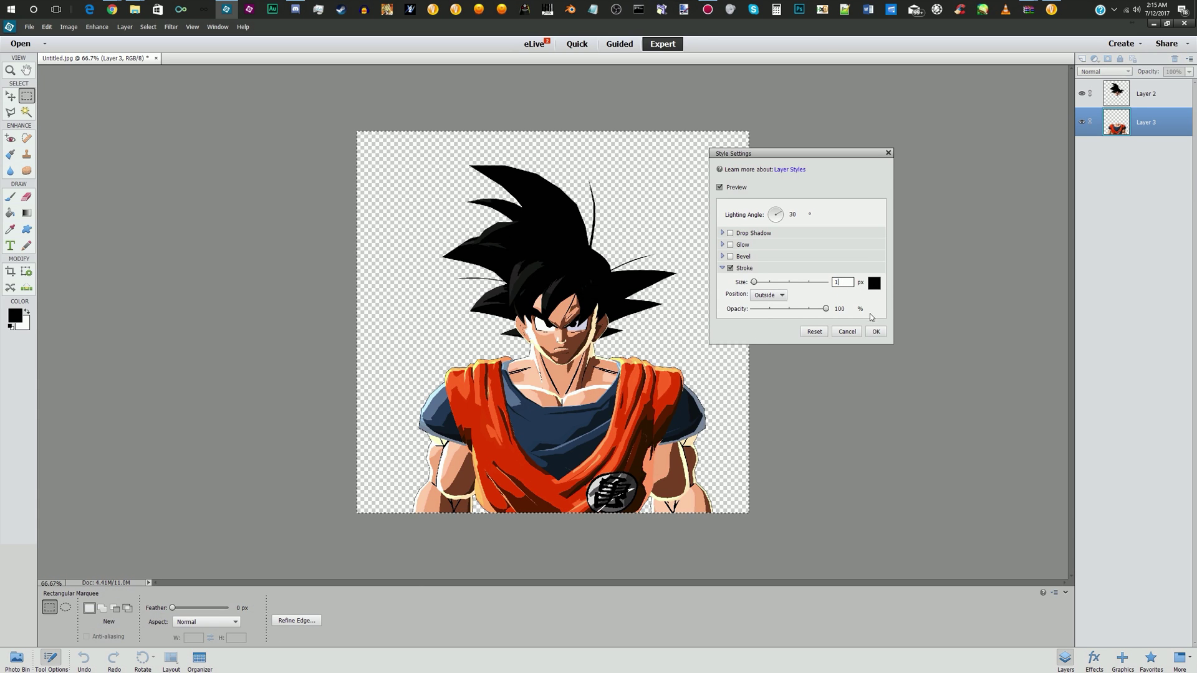
{"action": "left_click", "coordinate": [875, 332]}
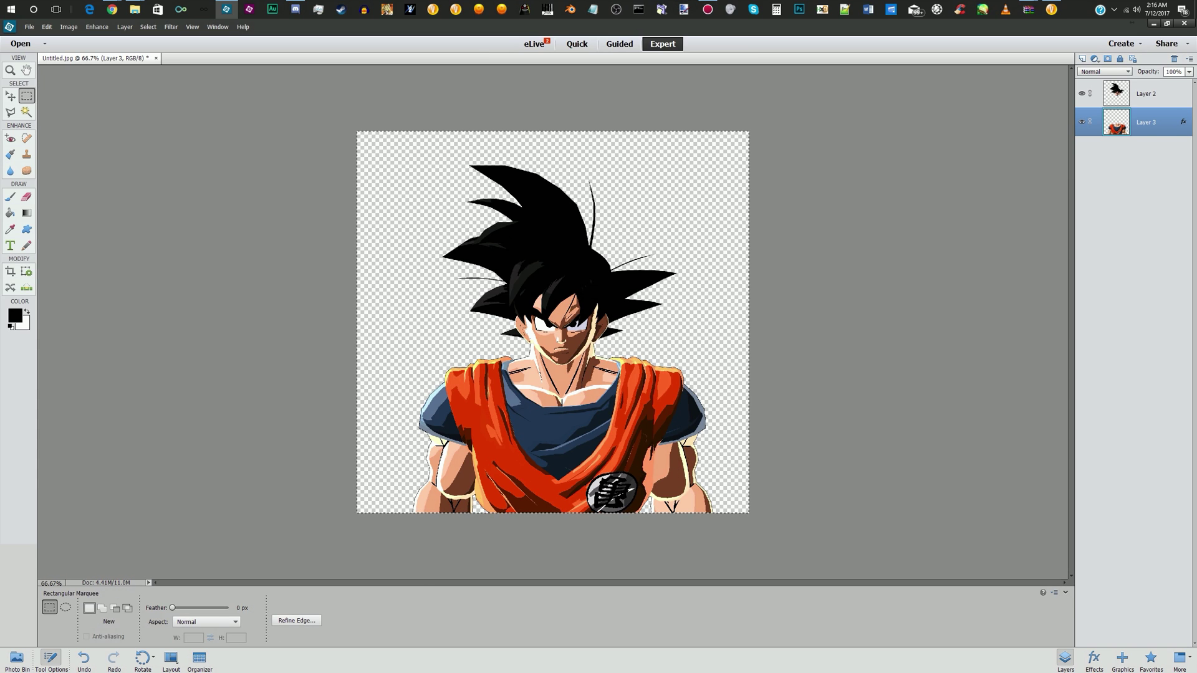
Add a thin black outside Stroke layer style to the head on Layer 2
{"action": "left_click", "coordinate": [1112, 98]}
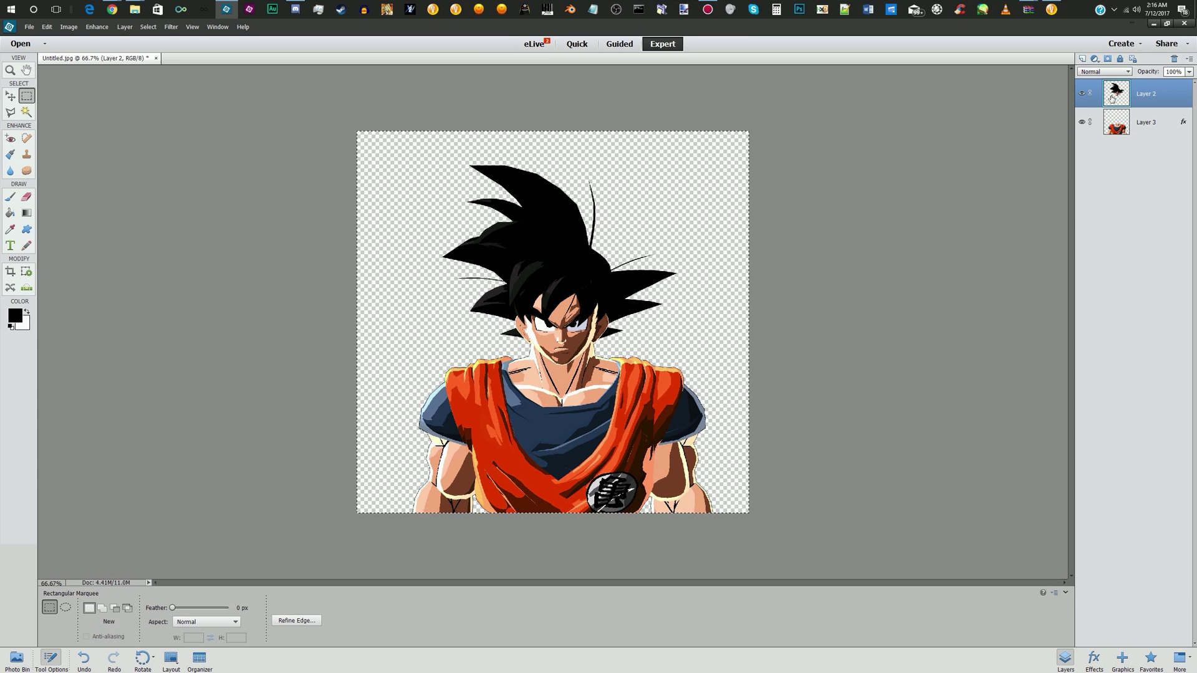
{"action": "left_click", "coordinate": [124, 26]}
{"action": "mouse_move", "coordinate": [160, 80]}
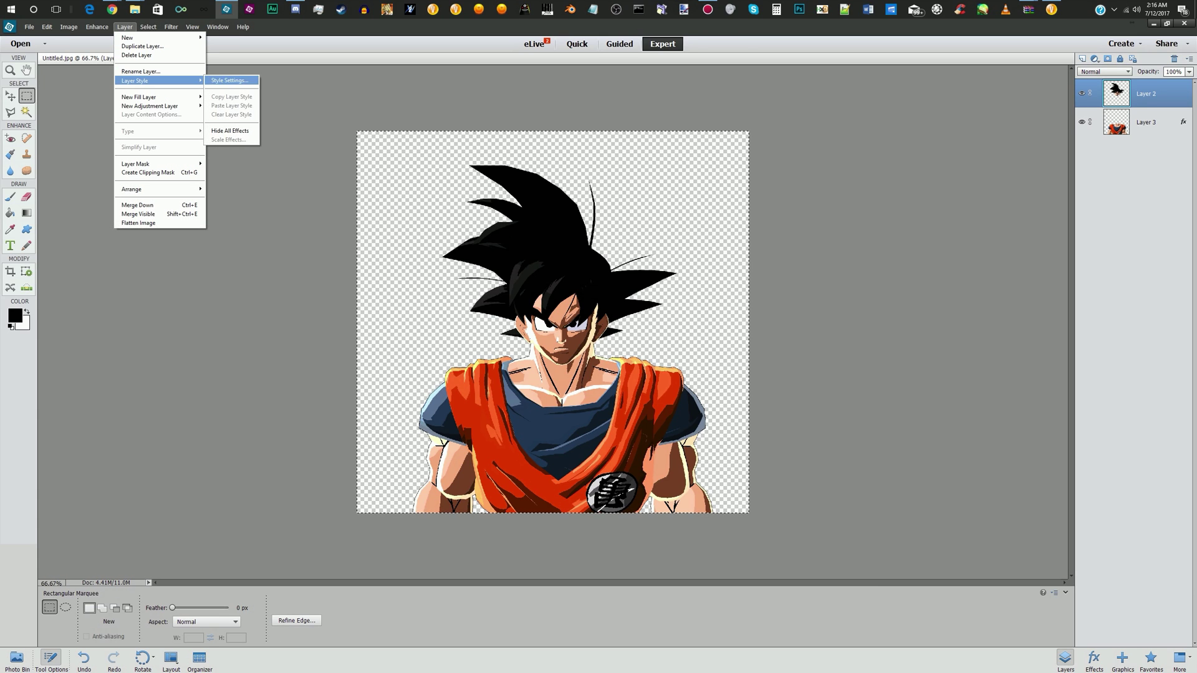
{"action": "left_click", "coordinate": [229, 80]}
{"action": "left_click", "coordinate": [730, 268]}
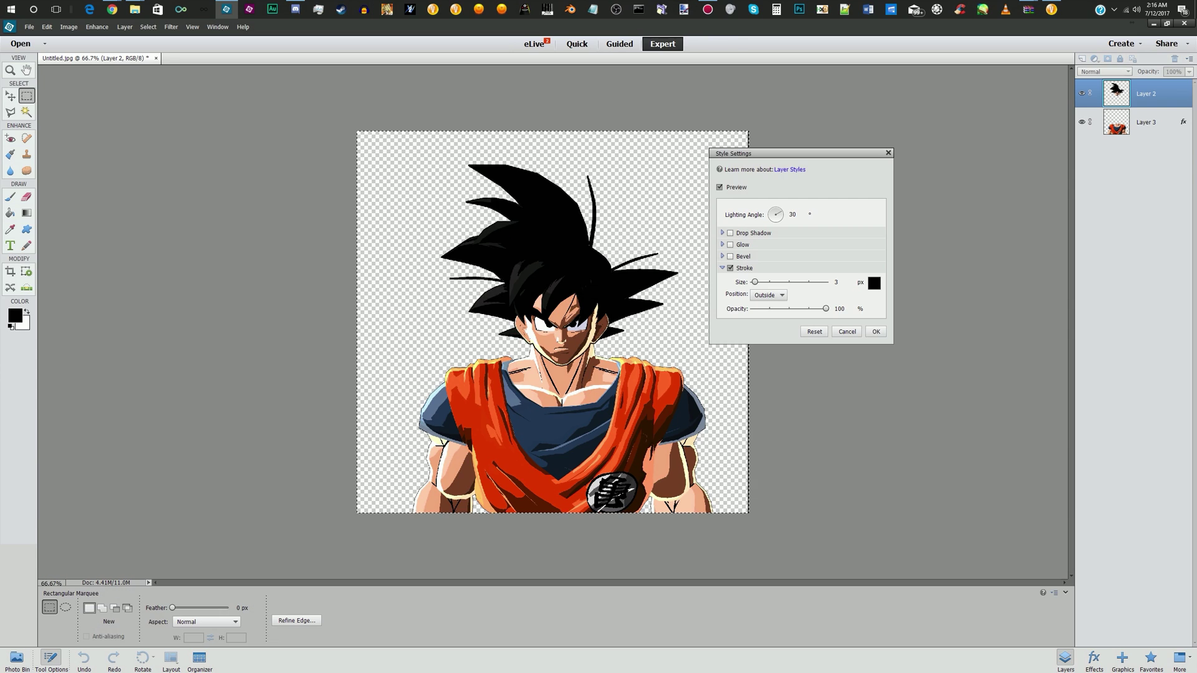
{"action": "left_click", "coordinate": [876, 331]}
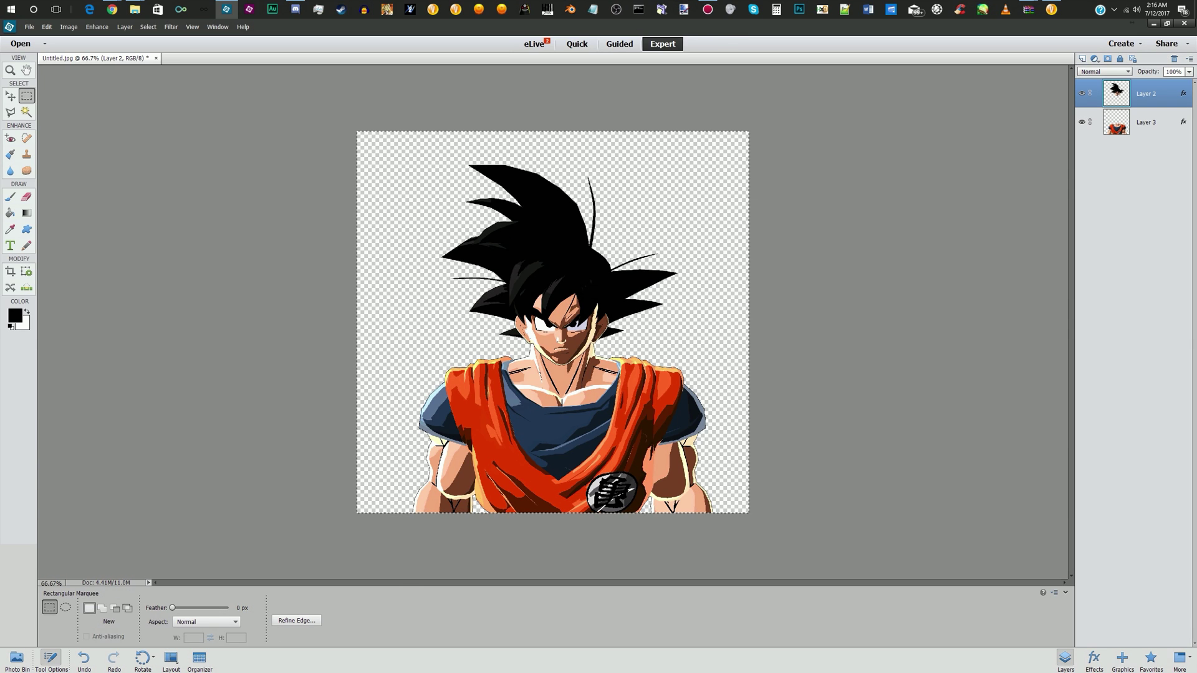
Simplify Layer 2 and Layer 3 so their stroke styles become part of the pixels
{"action": "right_click", "coordinate": [1111, 94]}
{"action": "left_click", "coordinate": [1137, 146]}
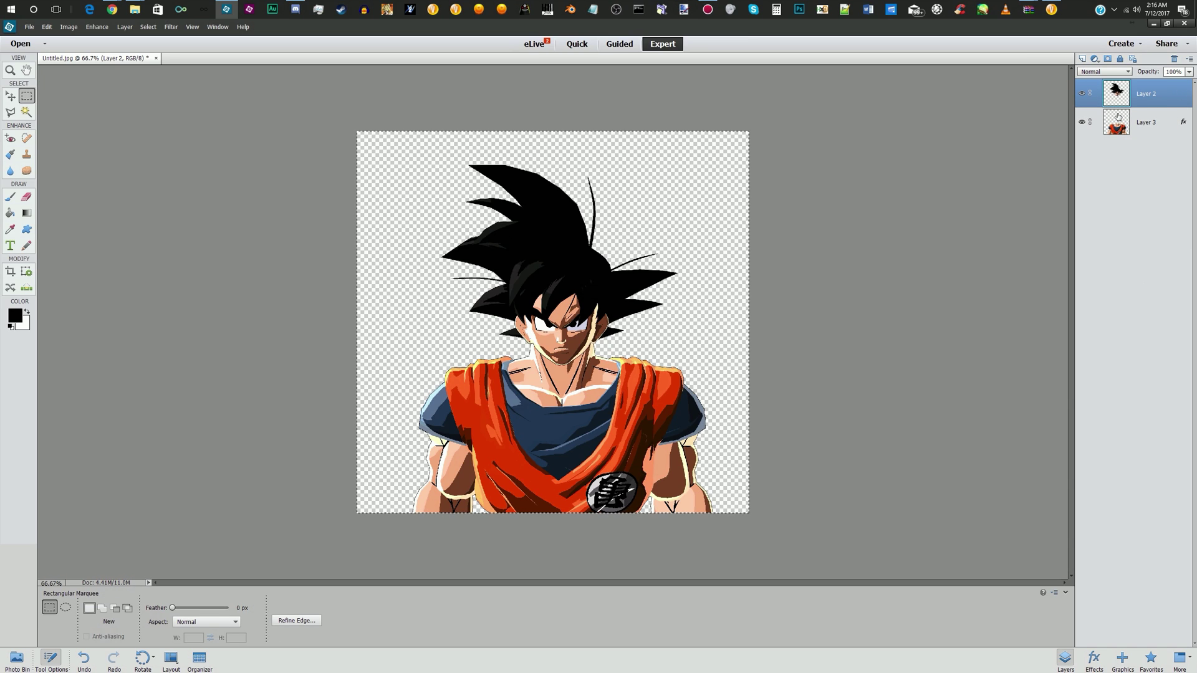
{"action": "right_click", "coordinate": [1123, 123]}
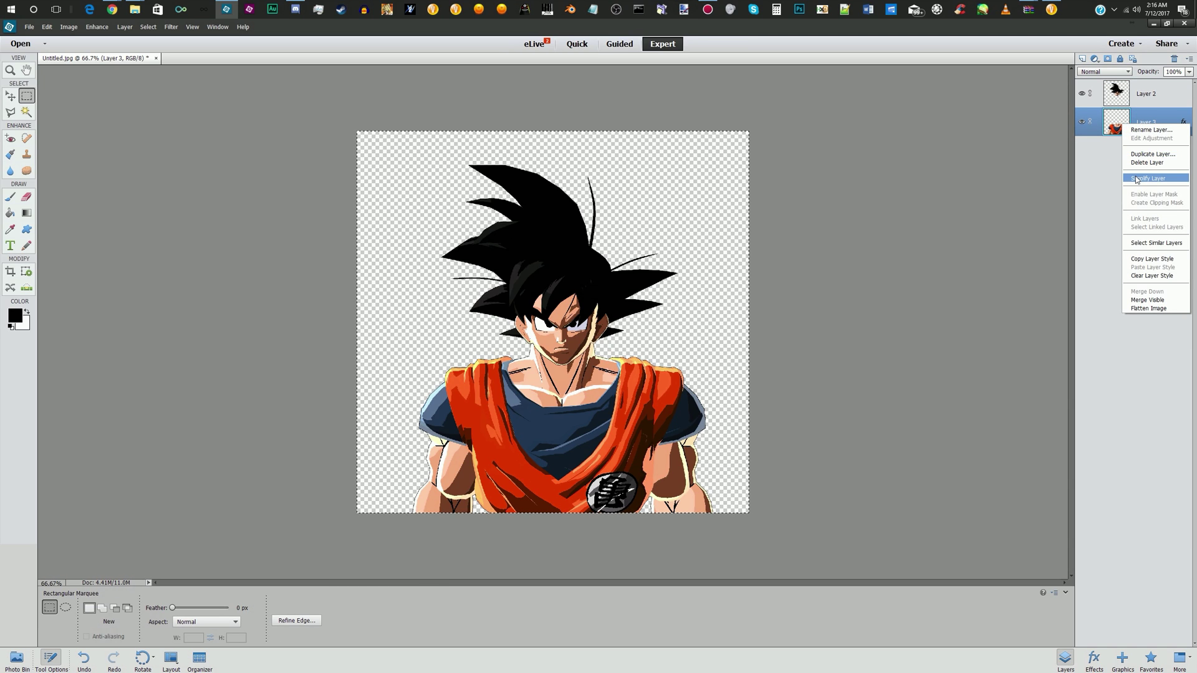
{"action": "left_click", "coordinate": [1136, 179]}
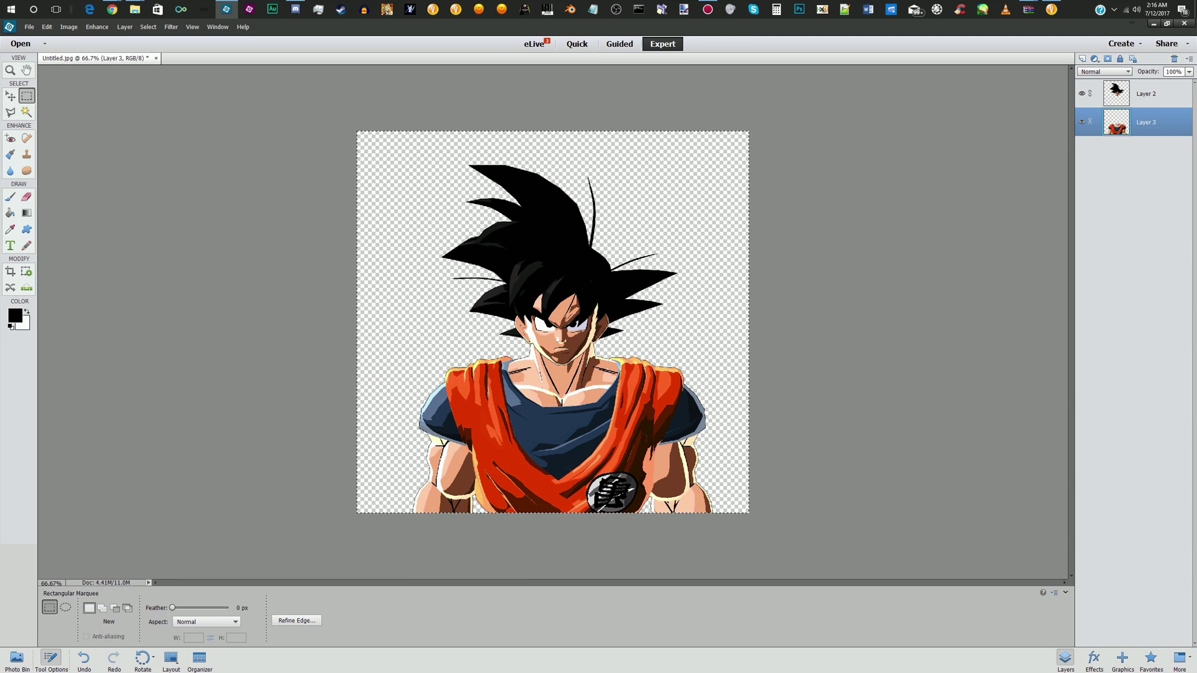
Merge the visible head and body layers into a single layer
{"action": "left_click", "coordinate": [1153, 99]}
{"action": "left_click", "coordinate": [1145, 124], "text": "shift"}
{"action": "right_click", "coordinate": [1129, 123]}
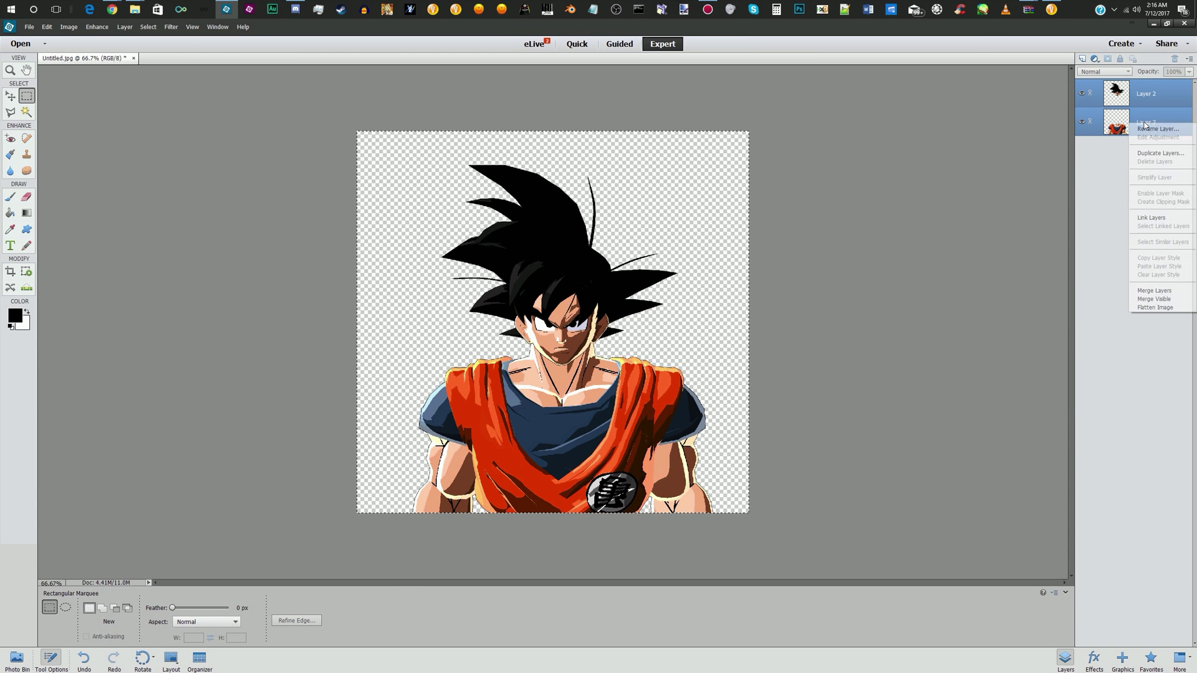
{"action": "left_click", "coordinate": [1155, 300]}
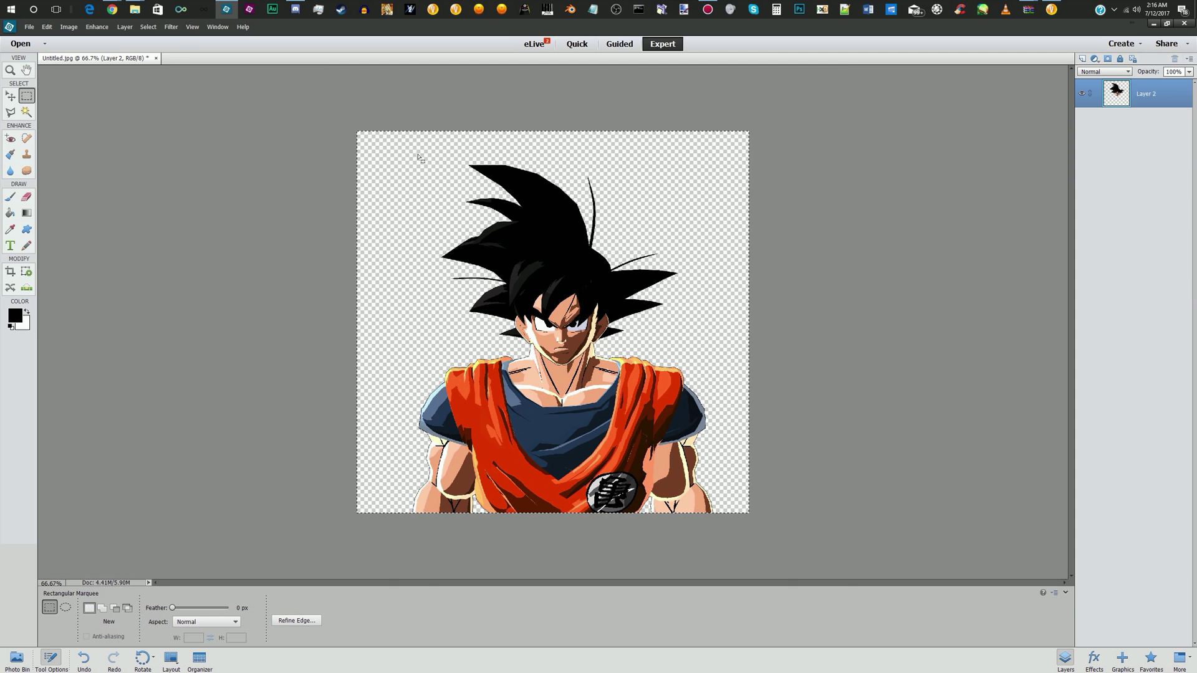
Outline the lit cheek from the outer eye corner past the nose and mouth to the chin with the Polygonal Lasso
{"action": "key", "text": "ctrl+equal"}
{"action": "key", "text": "ctrl+equal"}
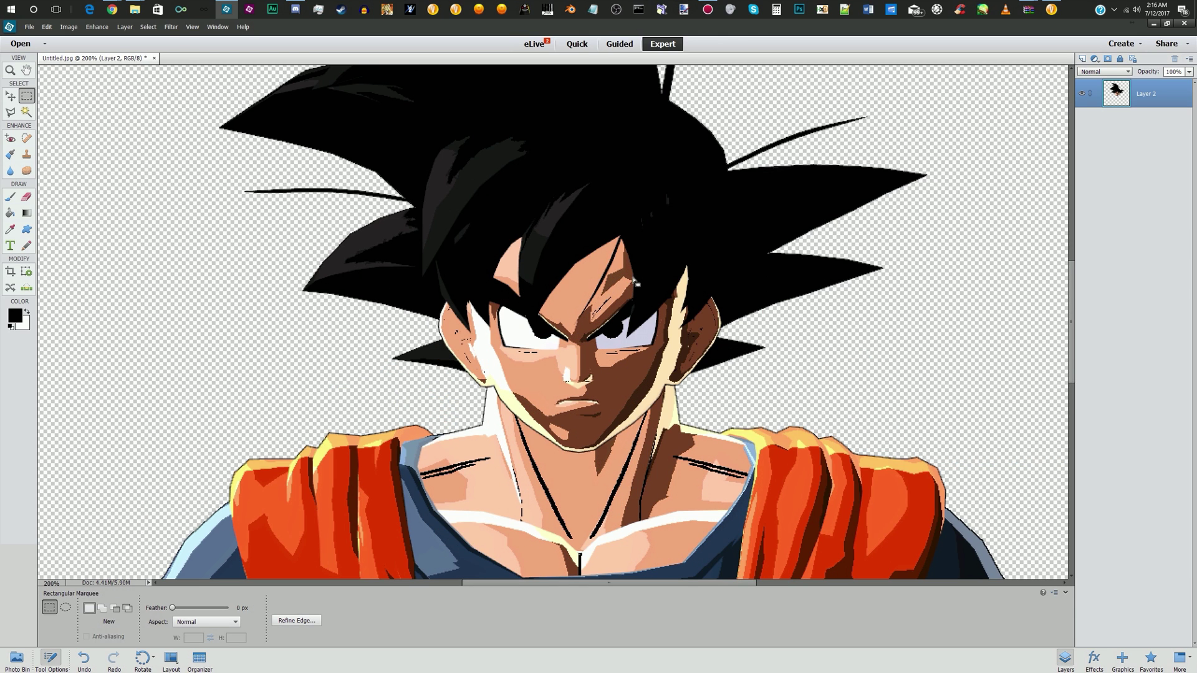
{"action": "key", "text": "ctrl+equal"}
{"action": "key", "text": "ctrl+equal"}
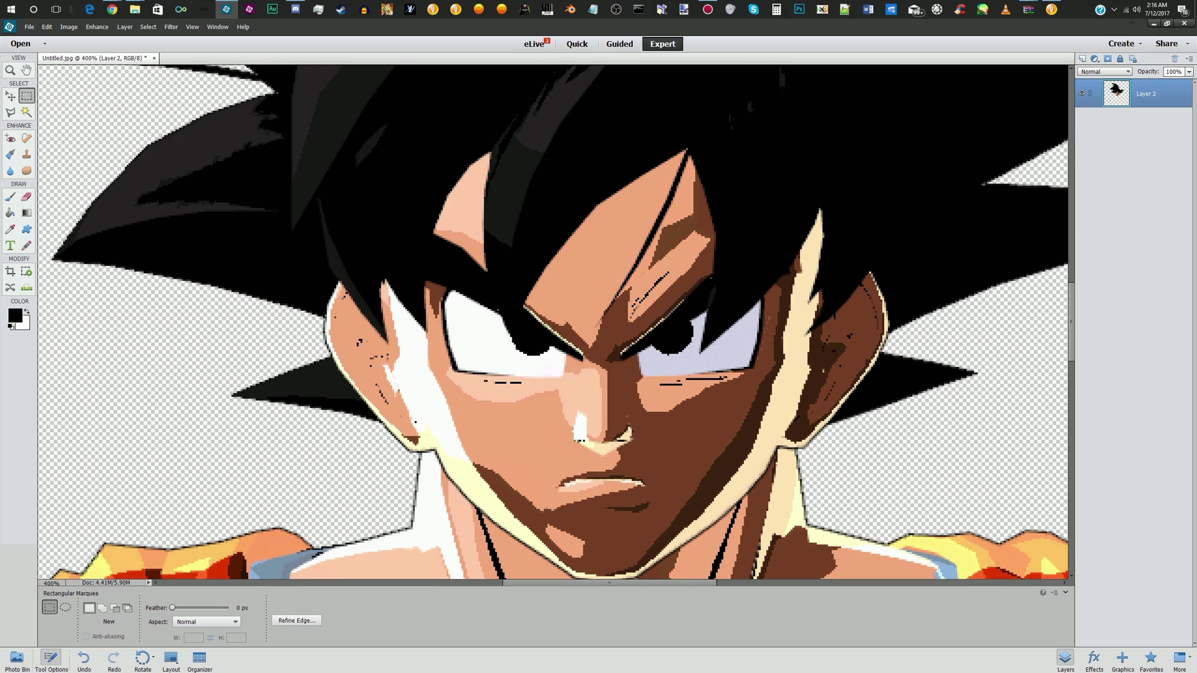
{"action": "left_click", "coordinate": [10, 111]}
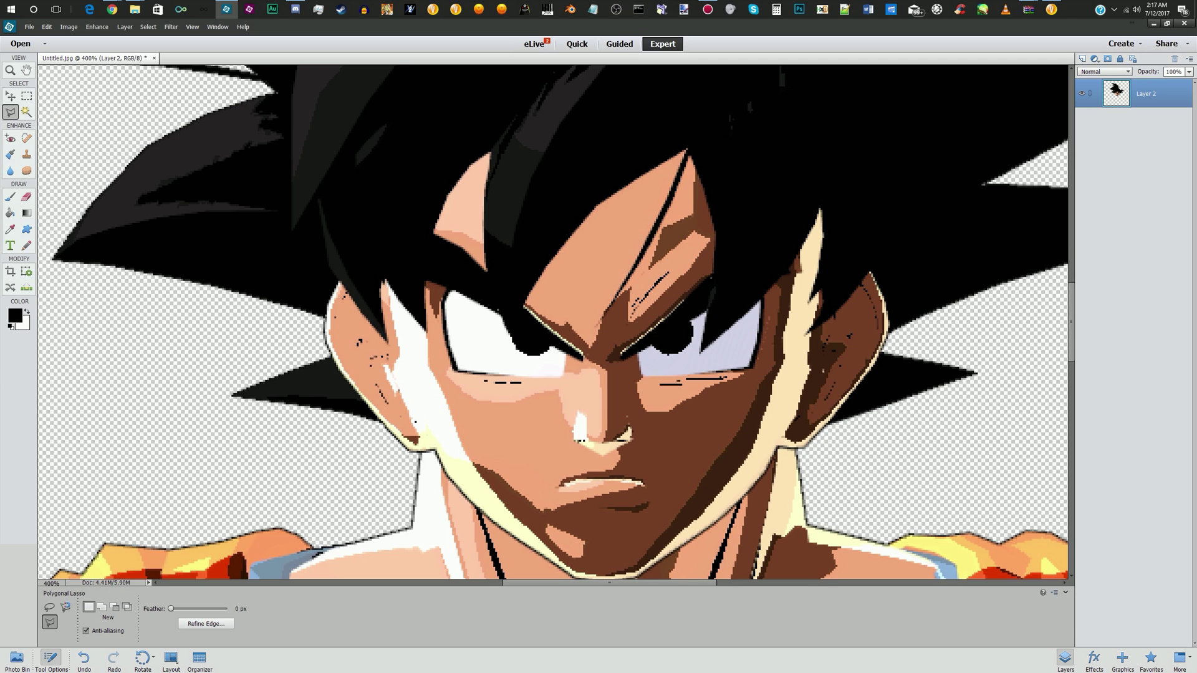
{"action": "left_click", "coordinate": [430, 338]}
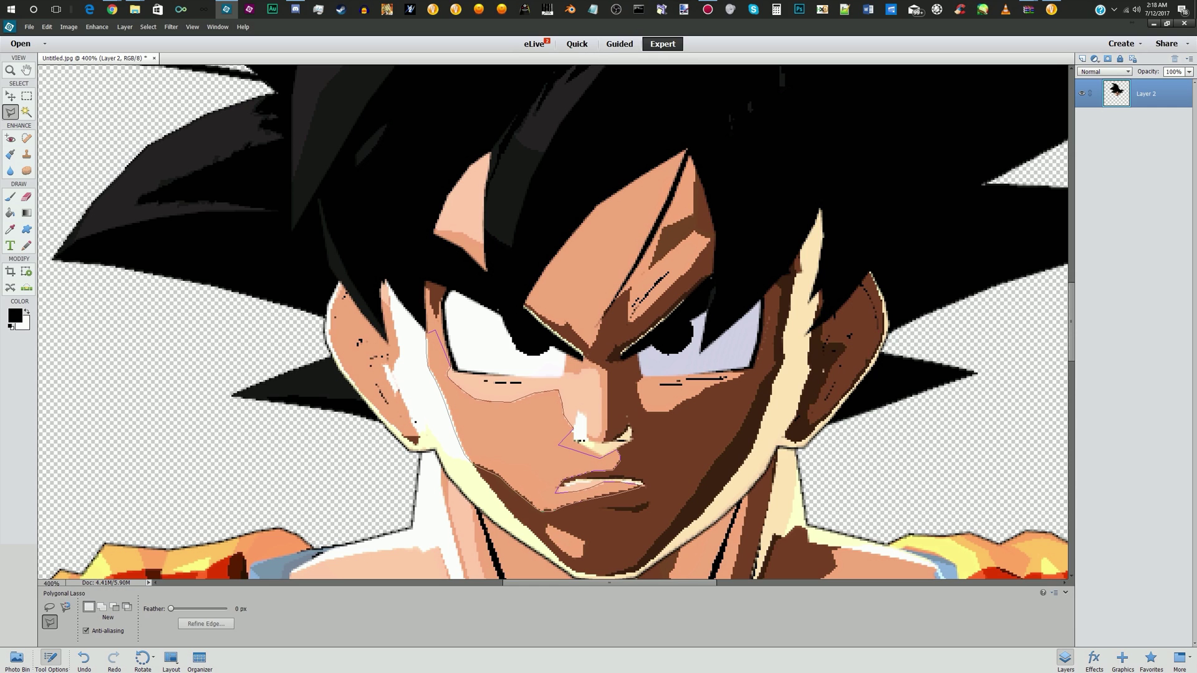
{"action": "left_click", "coordinate": [430, 334]}
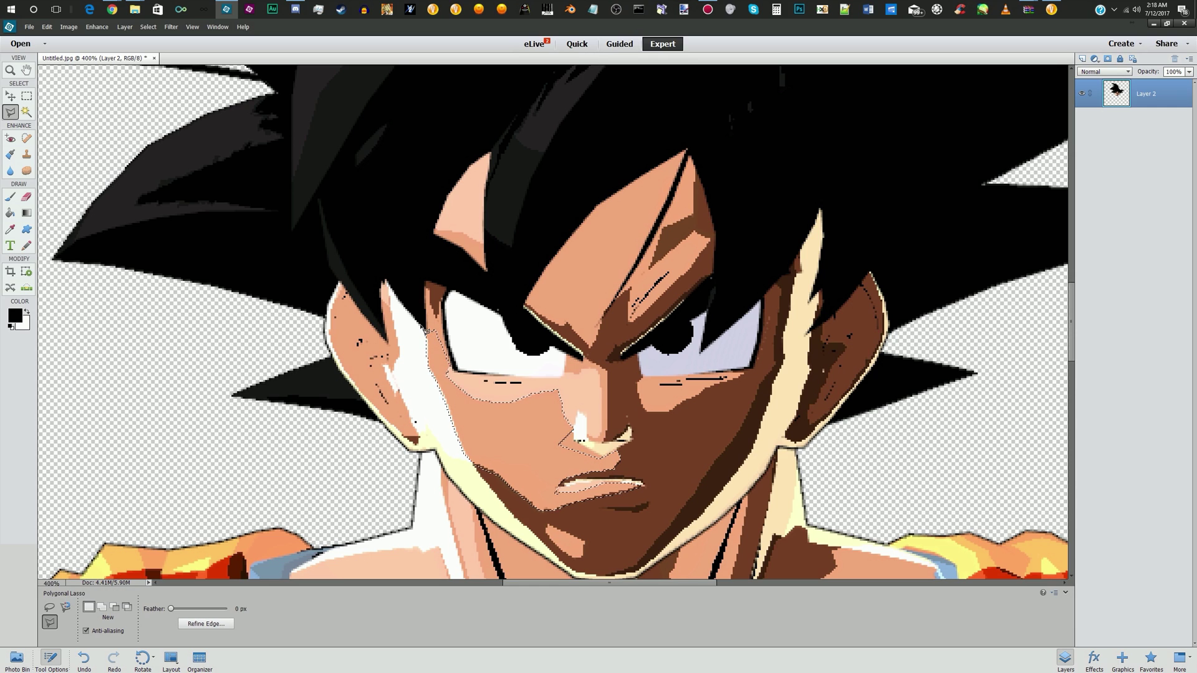
Sample the cheek's skin tone, brush it over the selected cheek area to smooth the shading, and deselect
{"action": "left_click", "coordinate": [11, 229]}
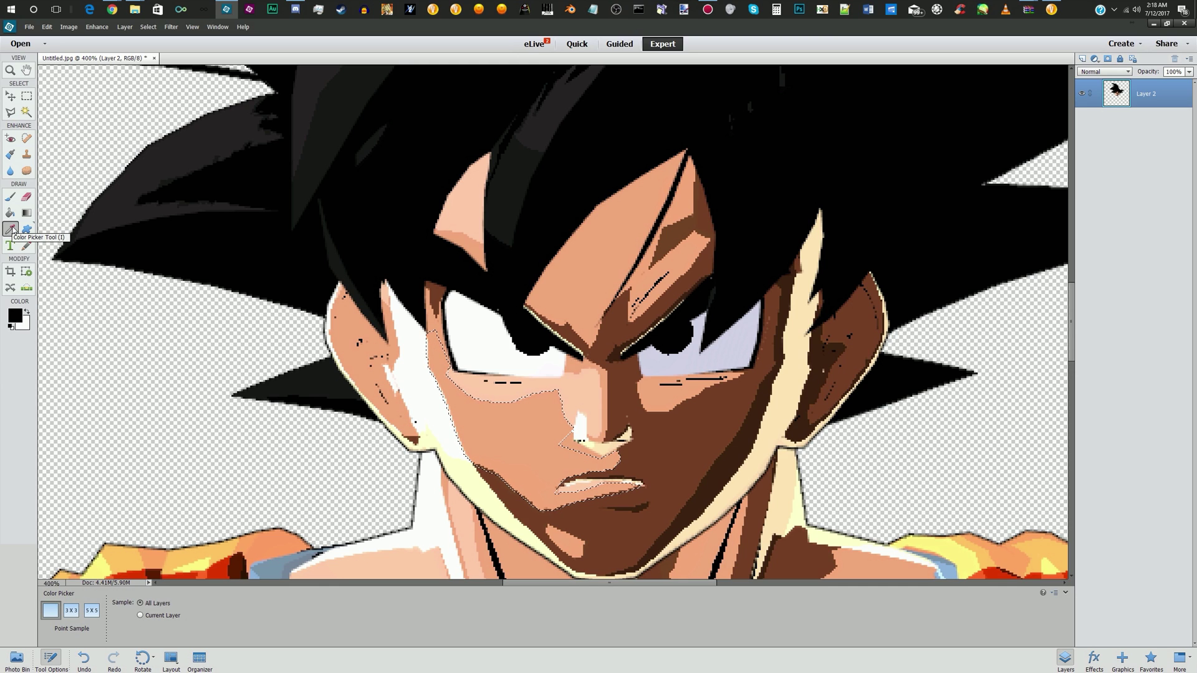
{"action": "left_click", "coordinate": [514, 435]}
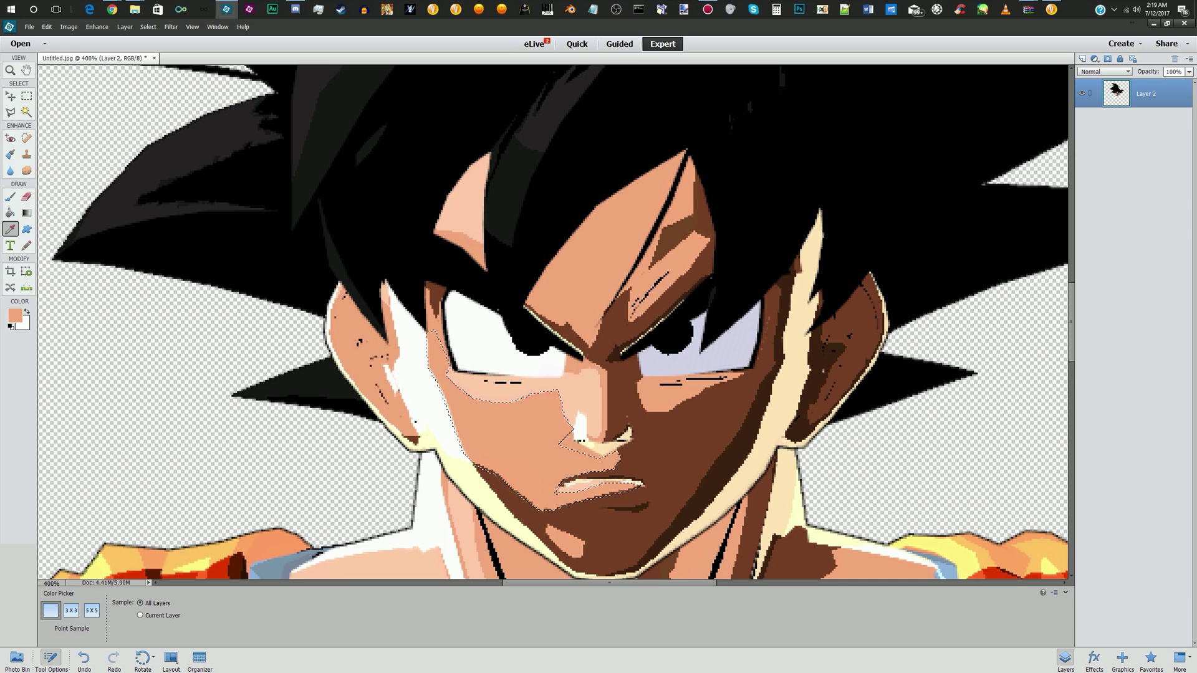
{"action": "left_click", "coordinate": [14, 196]}
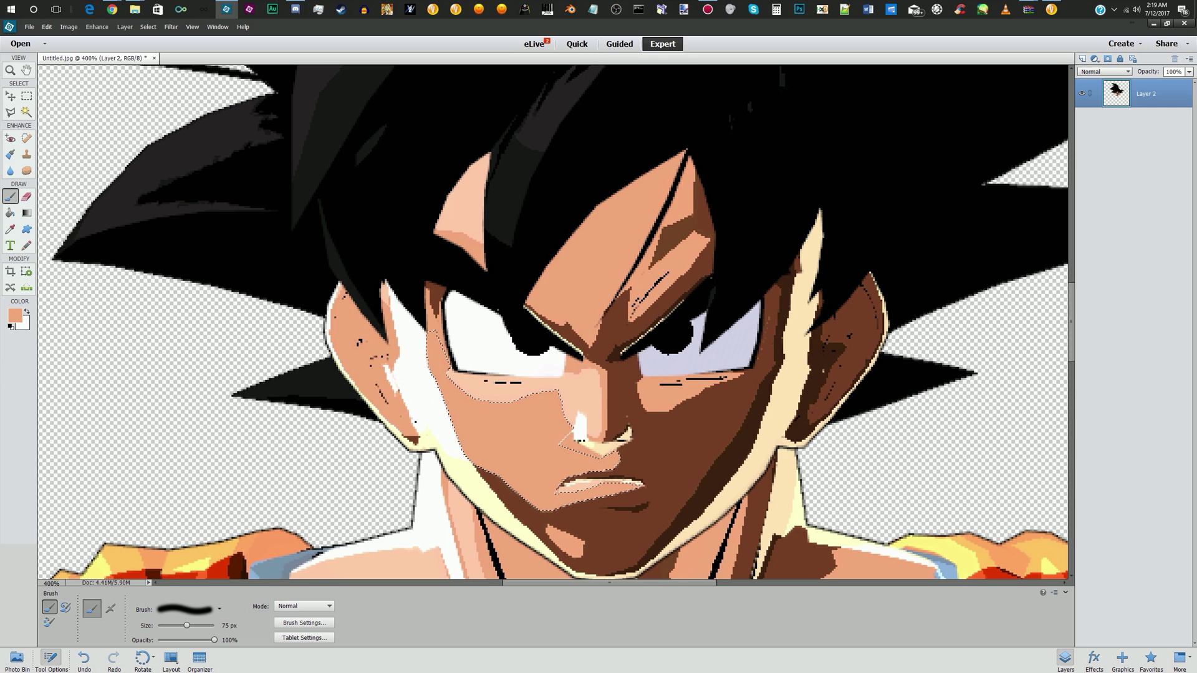
{"action": "left_click", "coordinate": [26, 95]}
{"action": "left_click", "coordinate": [240, 322]}
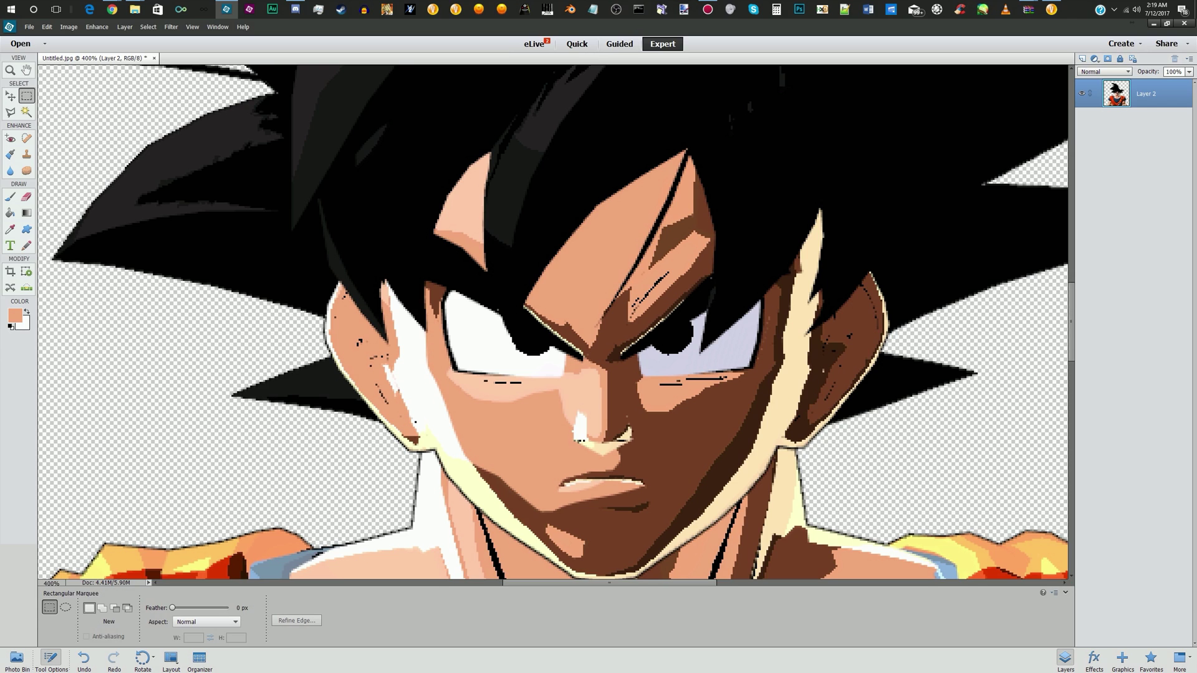
Outline the light patches beneath the shaded eye and on the chin with the Polygonal Lasso, and brush each with the sampled skin tone
{"action": "left_click", "coordinate": [10, 111]}
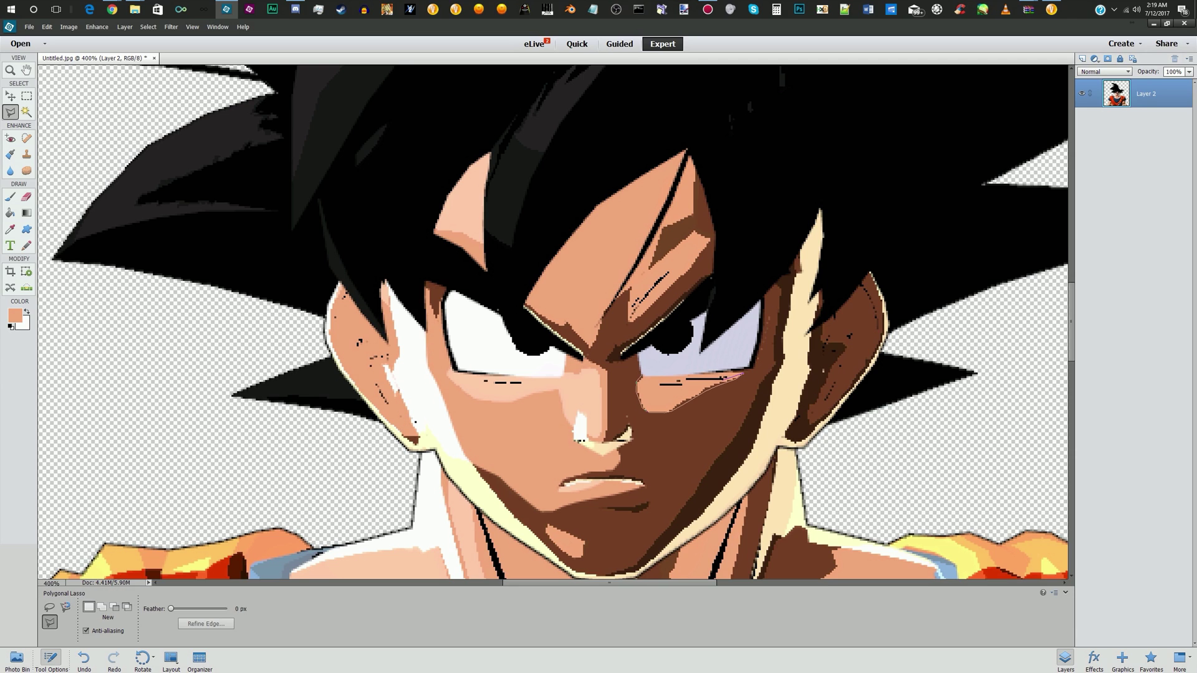
{"action": "left_click", "coordinate": [662, 390]}
{"action": "left_click", "coordinate": [648, 382]}
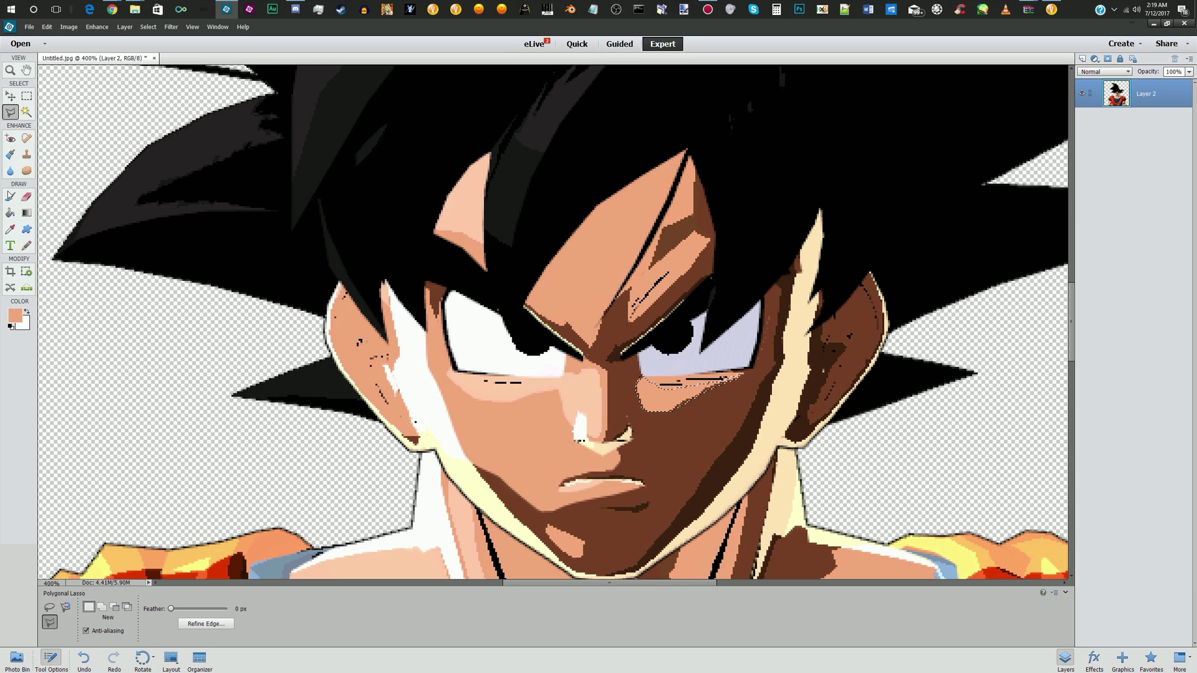
{"action": "key", "text": "b"}
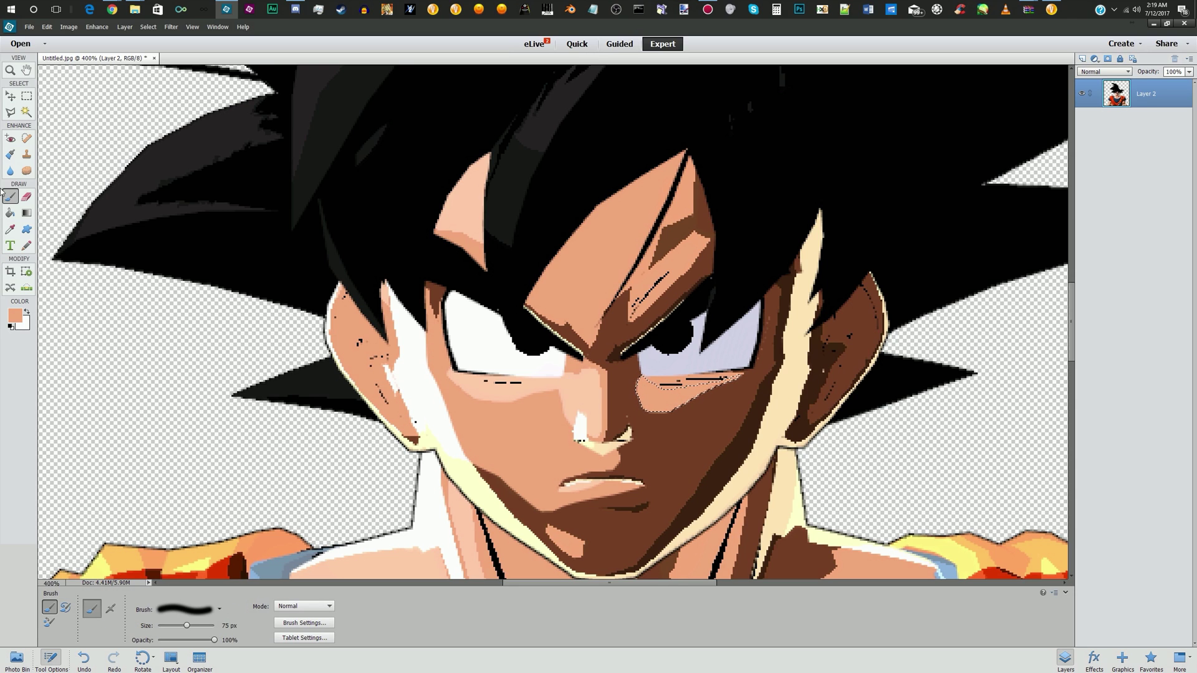
{"action": "key", "text": "l"}
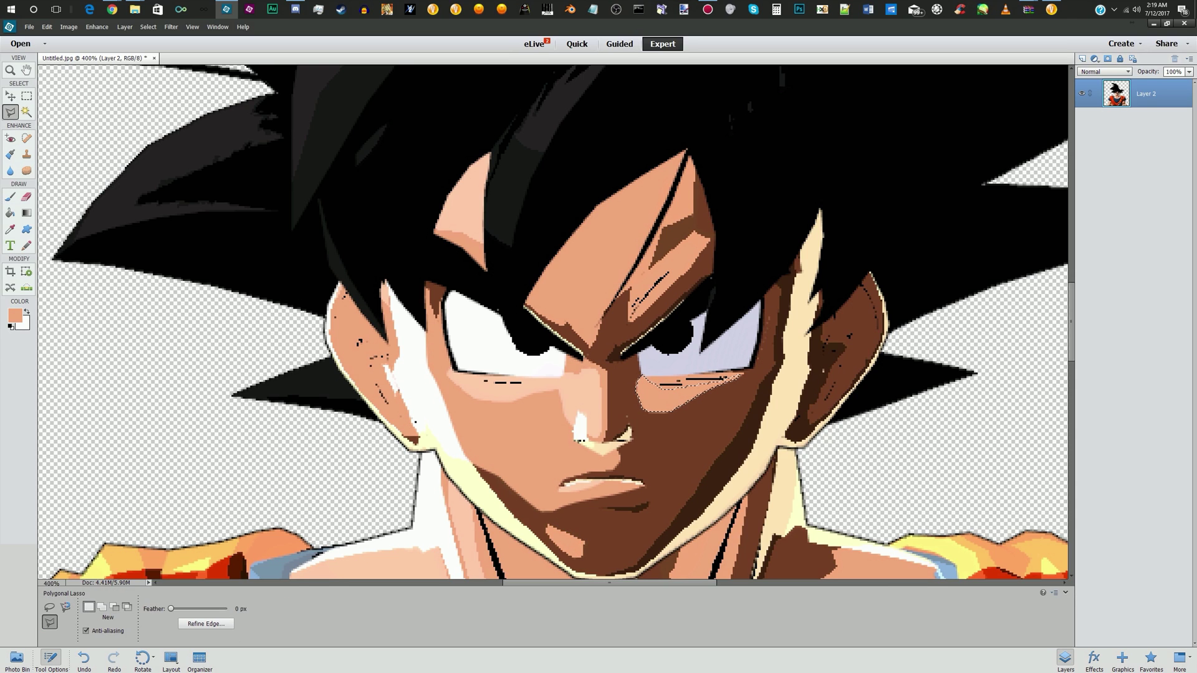
{"action": "key", "text": "ctrl+d"}
{"action": "left_click", "coordinate": [553, 529]}
{"action": "left_click", "coordinate": [11, 196]}
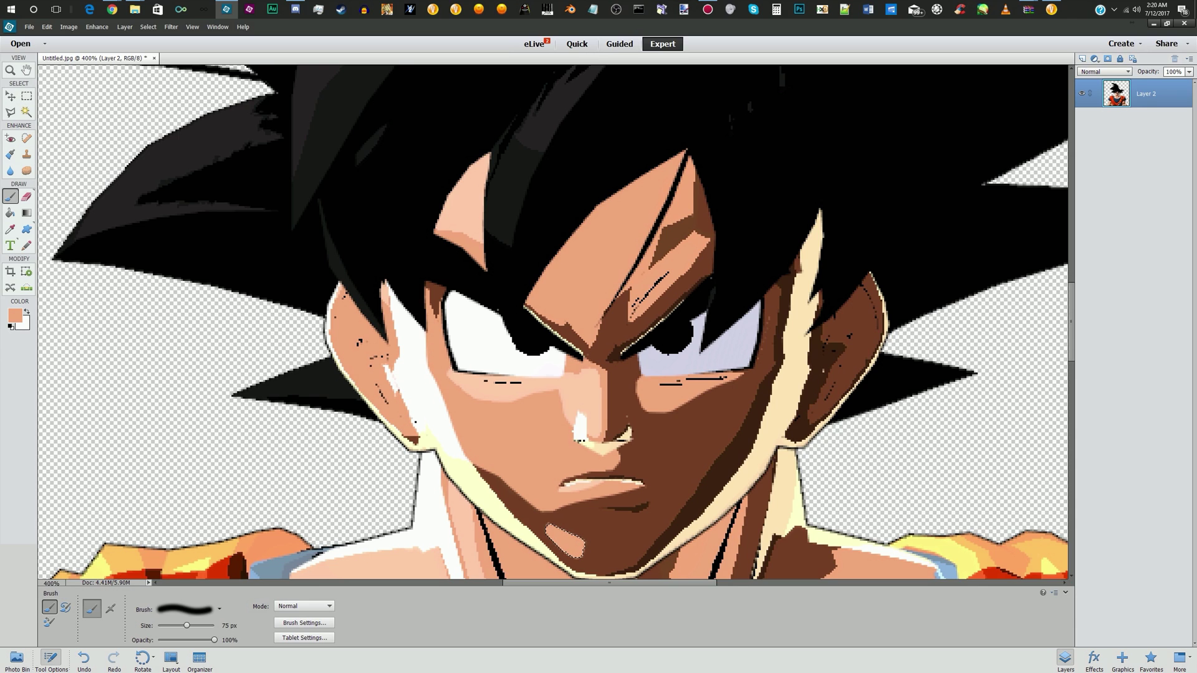
Sample the shaded cheek's brown and outline the shaded side from the outer eye corner down the jaw to the chin with the Polygonal Lasso
{"action": "key", "text": "i"}
{"action": "left_click", "coordinate": [648, 446]}
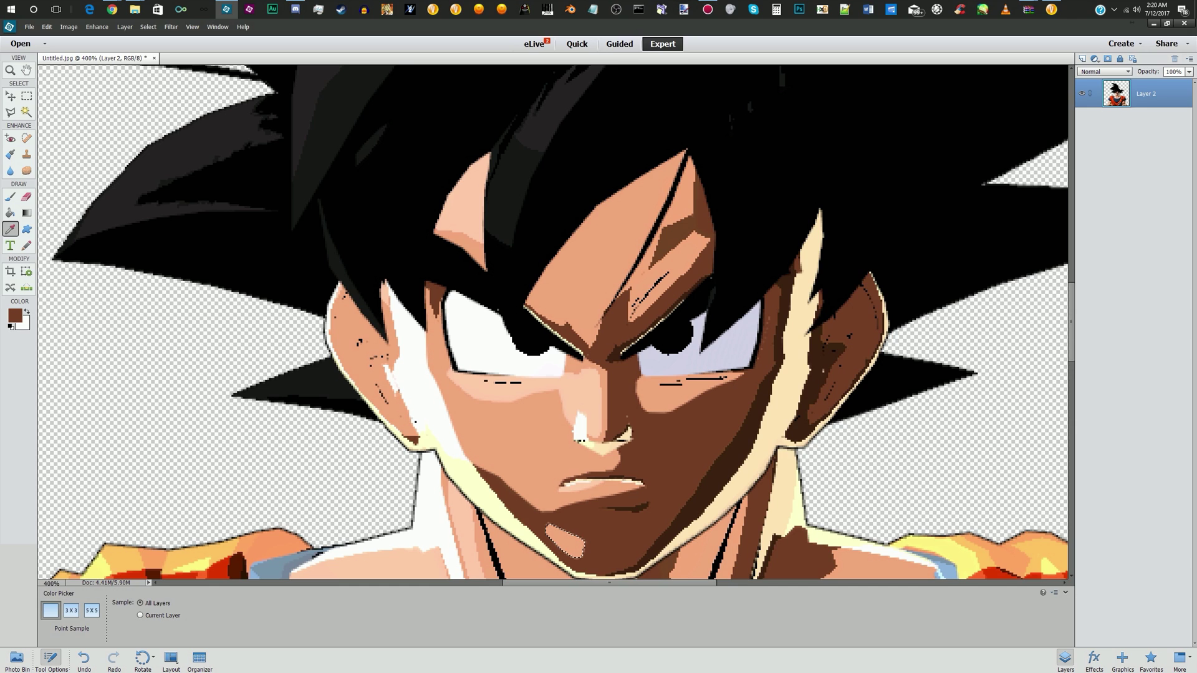
{"action": "left_click", "coordinate": [10, 112]}
{"action": "left_click", "coordinate": [781, 288]}
{"action": "left_click", "coordinate": [773, 359]}
{"action": "left_click", "coordinate": [729, 449]}
{"action": "left_click", "coordinate": [654, 546]}
{"action": "left_click", "coordinate": [607, 574]}
{"action": "left_click", "coordinate": [614, 508]}
{"action": "double_click", "coordinate": [717, 412]}
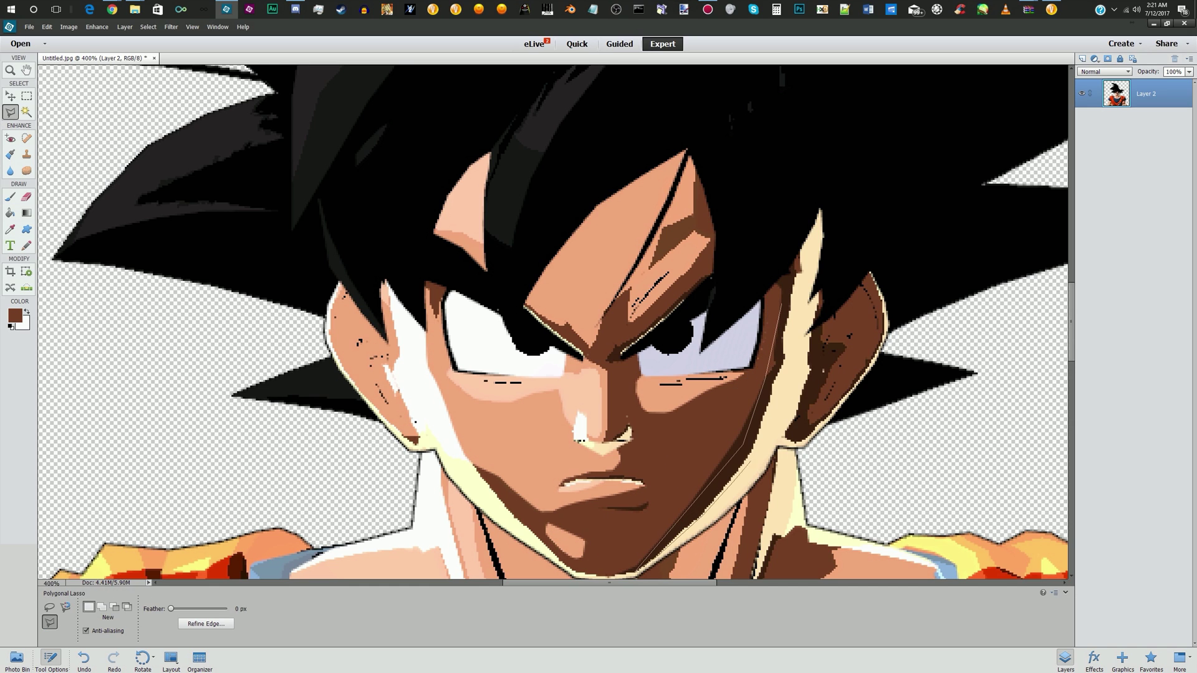
Outline the shadow along the jaw from the lit cheek to the chin with the Polygonal Lasso and brush it smooth
{"action": "left_click", "coordinate": [472, 464]}
{"action": "left_click", "coordinate": [530, 530]}
{"action": "left_click", "coordinate": [564, 558]}
{"action": "double_click", "coordinate": [614, 564]}
{"action": "key", "text": "b"}
Sample the forehead's skin tone, outline the lit forehead patches beside the thin hair strand above the shaded eye, and brush over their stray marks
{"action": "key", "text": "ctrl+equal"}
{"action": "key", "text": "ctrl+equal"}
{"action": "left_click", "coordinate": [561, 293], "text": "alt"}
{"action": "key", "text": "l"}
{"action": "left_click", "coordinate": [698, 240]}
{"action": "left_click", "coordinate": [717, 181]}
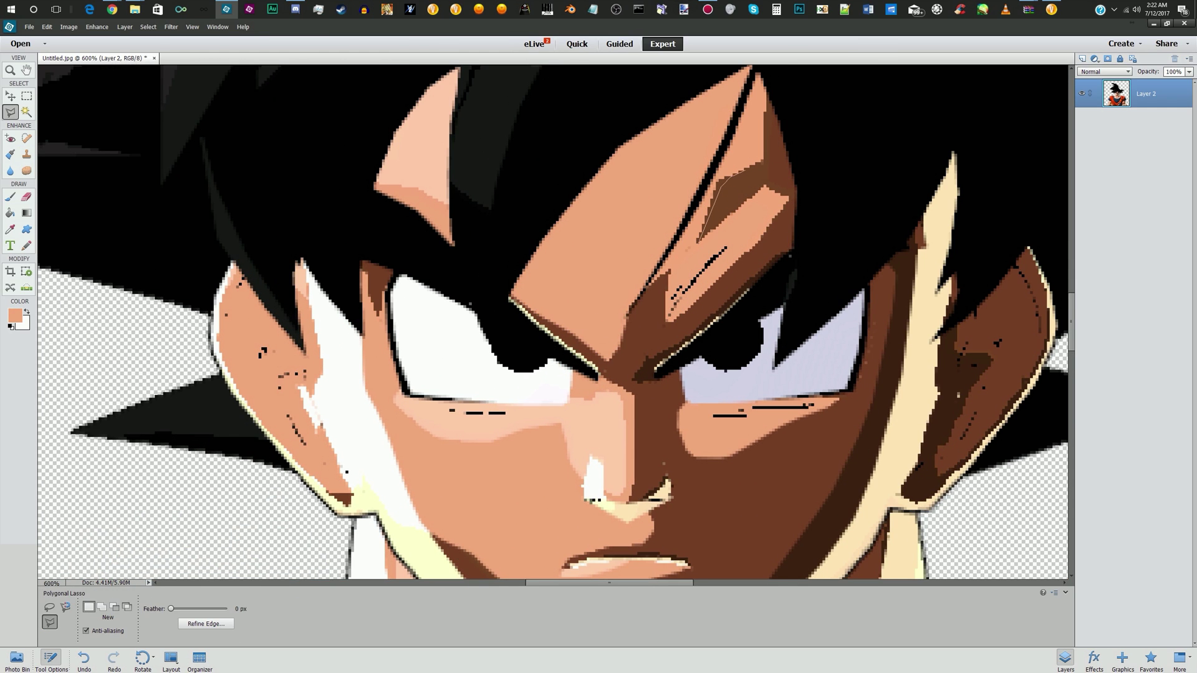
{"action": "left_click", "coordinate": [764, 159]}
{"action": "left_click", "coordinate": [765, 92]}
{"action": "left_click", "coordinate": [791, 187]}
{"action": "left_click", "coordinate": [741, 293]}
{"action": "double_click", "coordinate": [672, 321]}
{"action": "key", "text": "b"}
{"action": "key", "text": "l"}
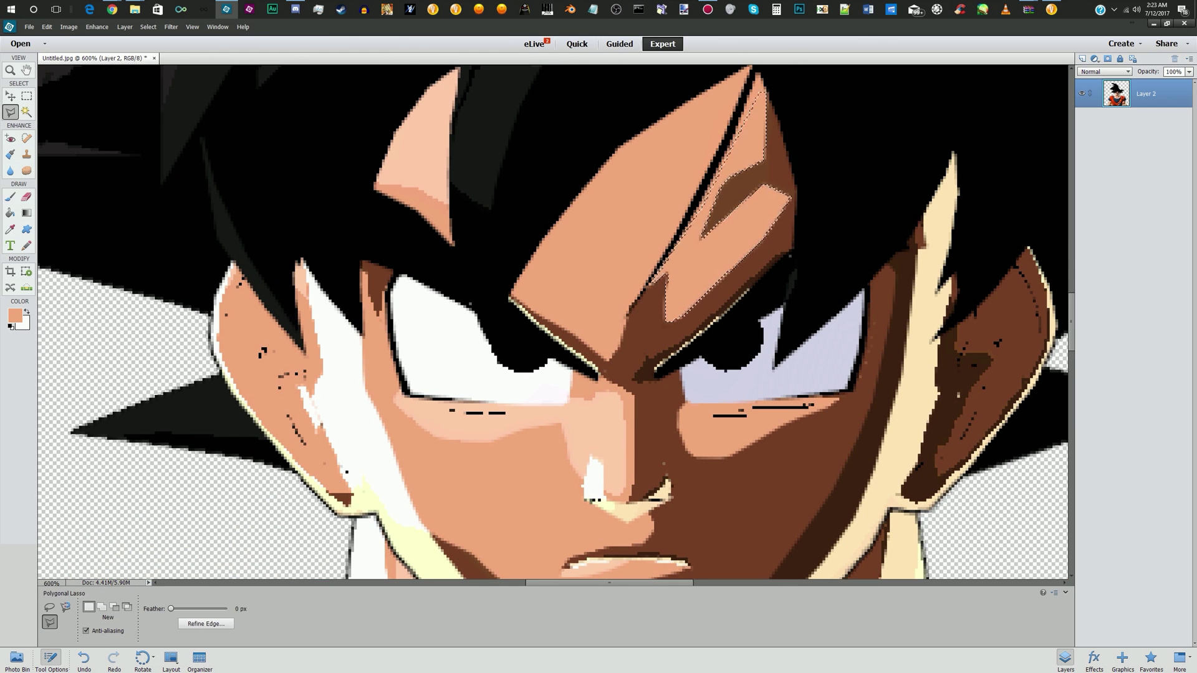
Examine the retouched face both within the whole portrait and up close
{"action": "key", "text": "ctrl+minus"}
{"action": "key", "text": "ctrl+minus"}
{"action": "key", "text": "ctrl+0"}
{"action": "key", "text": "m"}
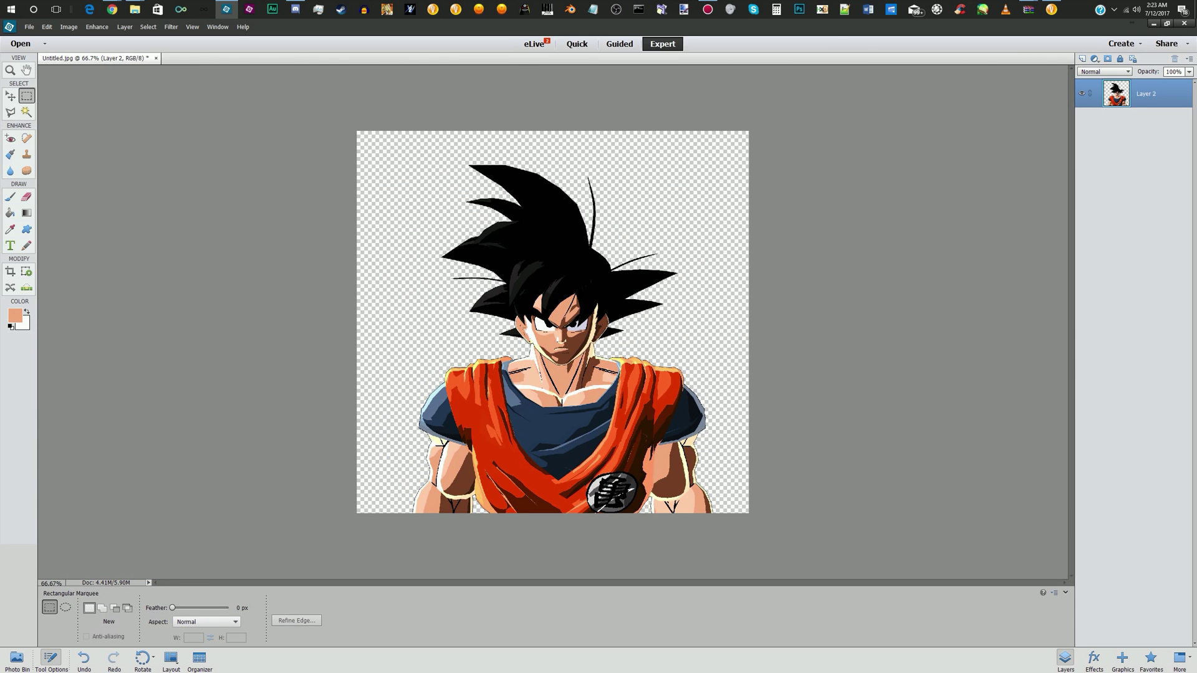
{"action": "key", "text": "ctrl+equal"}
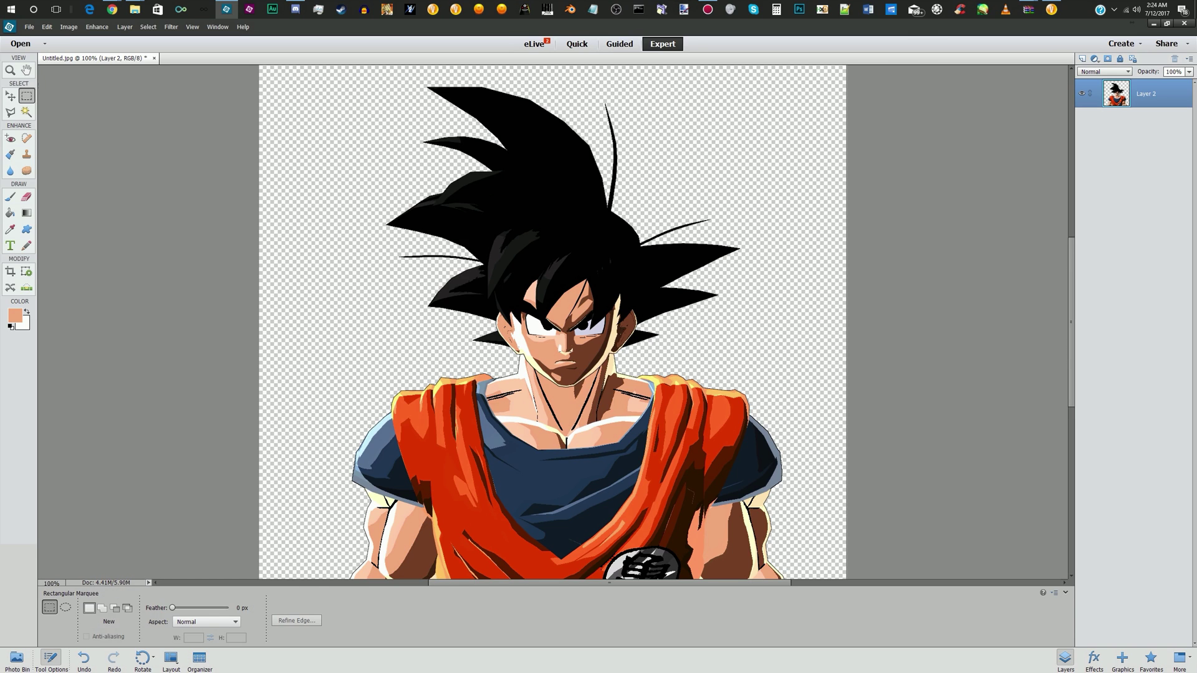
{"action": "key", "text": "ctrl+equal"}
{"action": "key", "text": "ctrl+equal"}
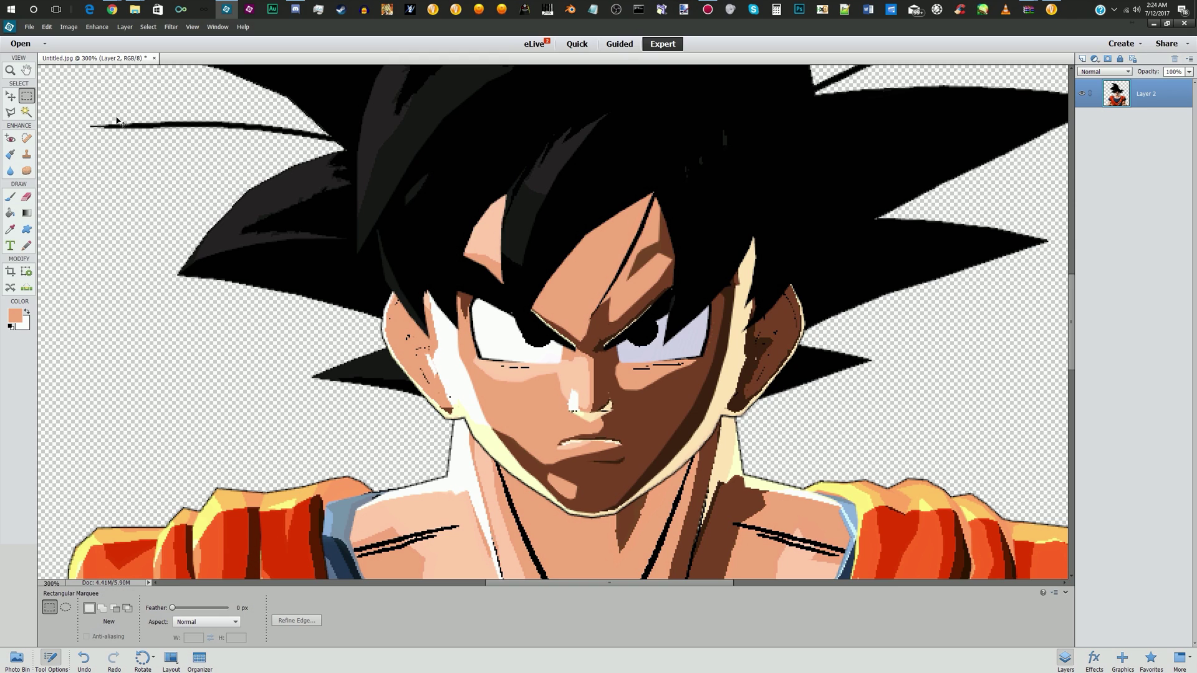
{"action": "key", "text": "ctrl+minus"}
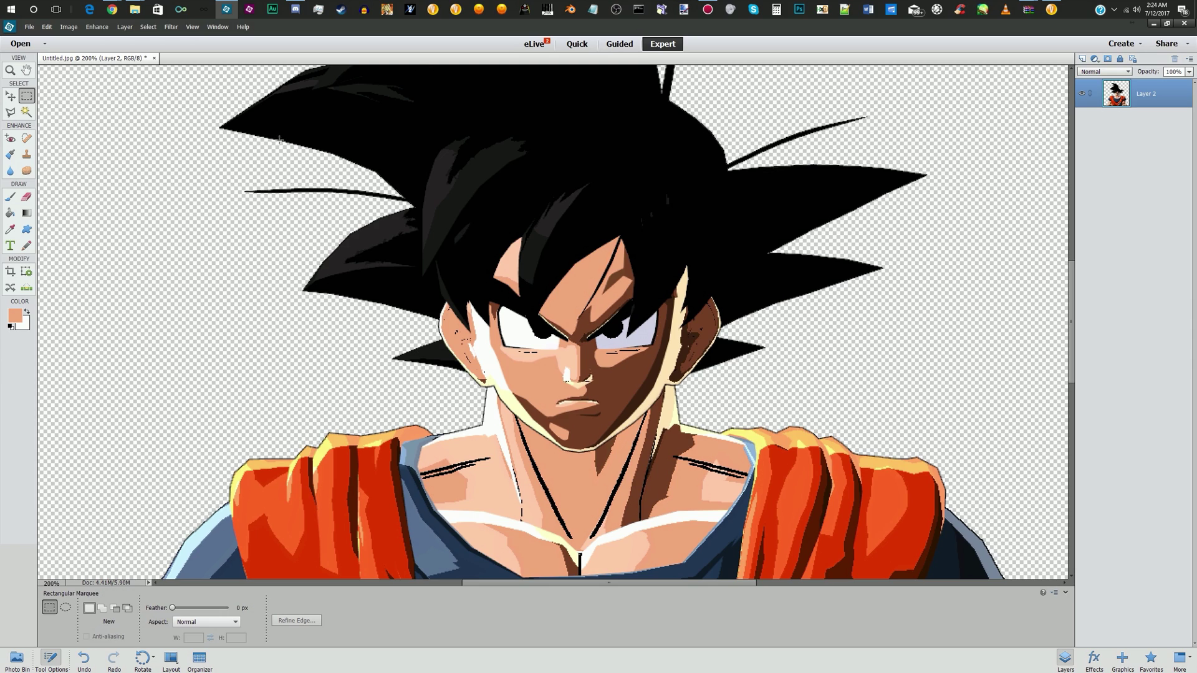
Outline the retouched face along the cheeks, jaw and hairline with the Polygonal Lasso and copy it
{"action": "left_click", "coordinate": [12, 109]}
{"action": "left_click", "coordinate": [466, 270]}
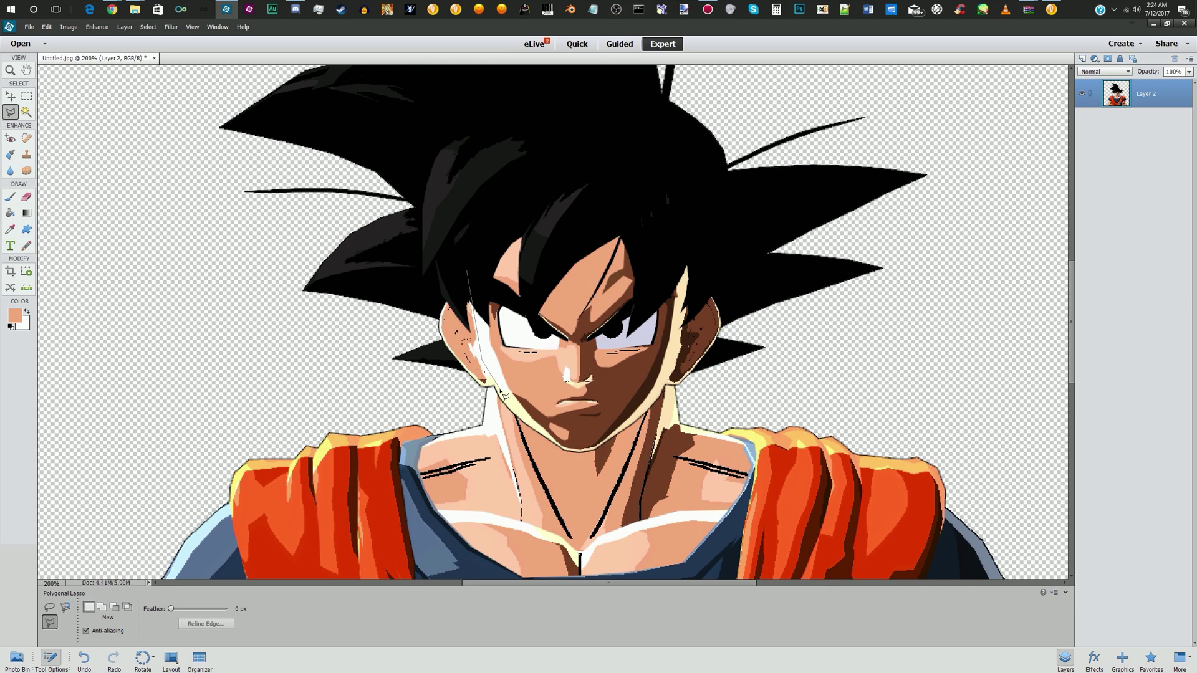
{"action": "left_click", "coordinate": [507, 402]}
{"action": "left_click", "coordinate": [529, 423]}
{"action": "left_click", "coordinate": [546, 435]}
{"action": "left_click", "coordinate": [623, 428]}
{"action": "left_click", "coordinate": [660, 391]}
{"action": "left_click", "coordinate": [678, 347]}
{"action": "left_click", "coordinate": [684, 265]}
{"action": "left_click", "coordinate": [468, 272]}
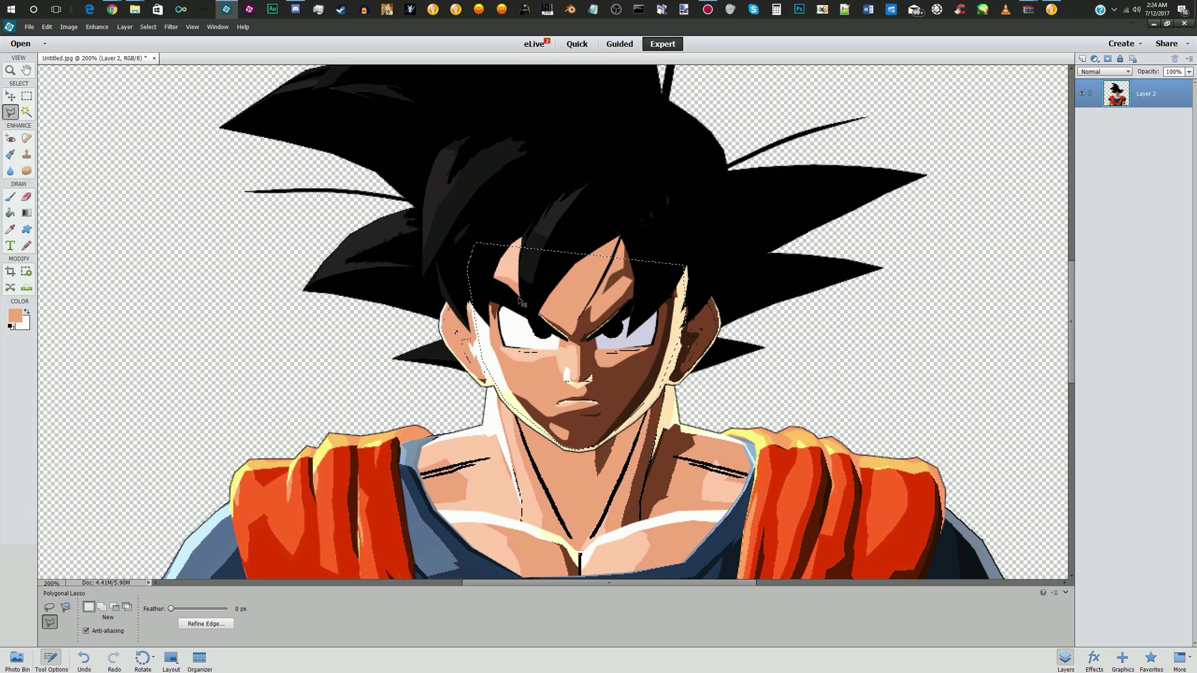
Undo the retouching and the layer merge, returning to the state where Layer 2 and Layer 3 are separate and simplified
{"action": "key", "text": "ctrl+z"}
{"action": "key", "text": "ctrl+z"}
{"action": "key", "text": "ctrl+z"}
{"action": "key", "text": "ctrl+z"}
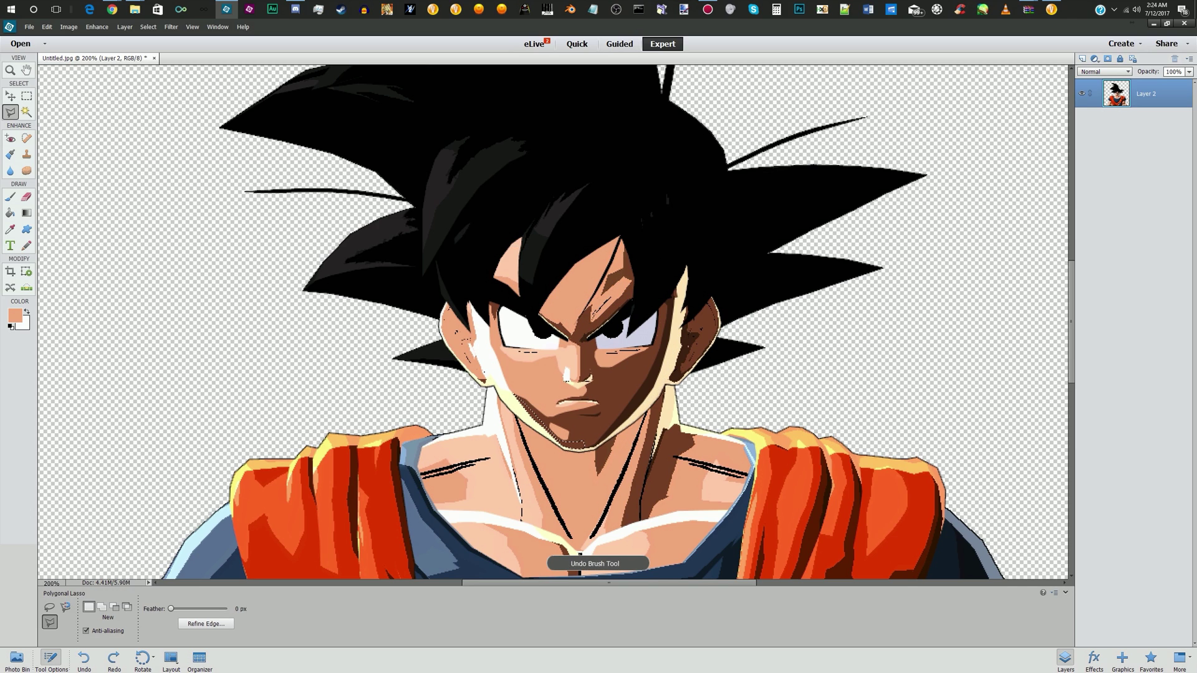
{"action": "key", "text": "ctrl+z"}
{"action": "key", "text": "ctrl+z"}
{"action": "key", "text": "ctrl+z"}
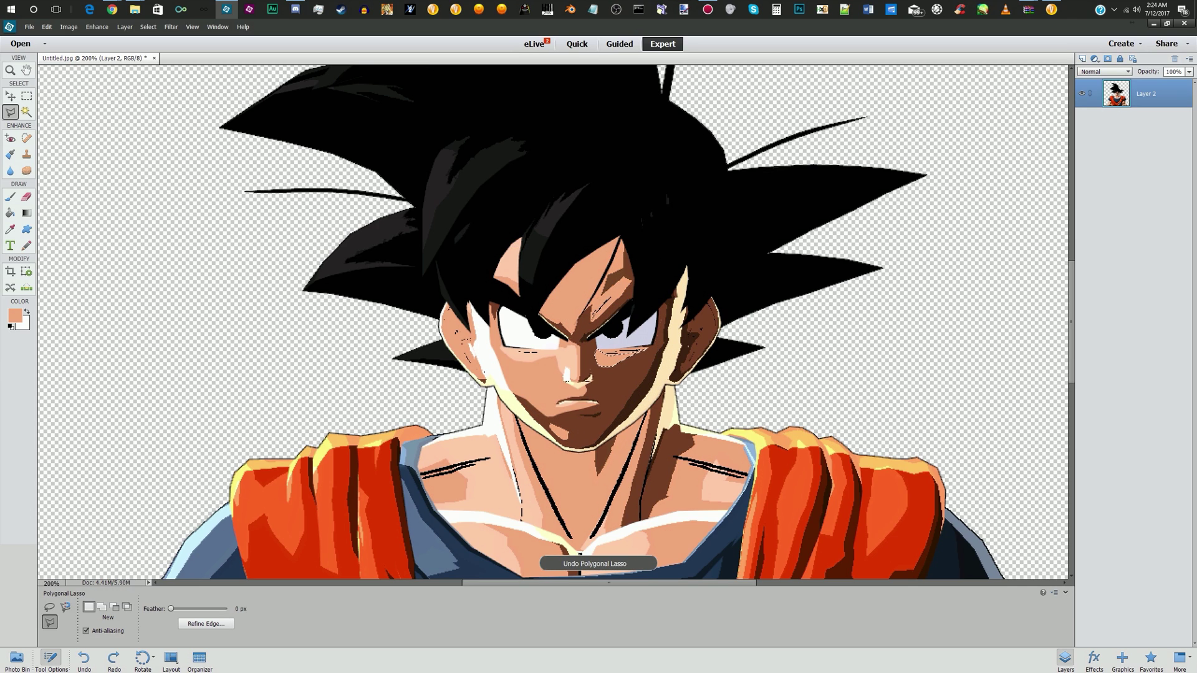
{"action": "key", "text": "ctrl+z"}
{"action": "key", "text": "ctrl+z"}
{"action": "key", "text": "ctrl+z"}
{"action": "key", "text": "ctrl+z"}
{"action": "key", "text": "ctrl+z"}
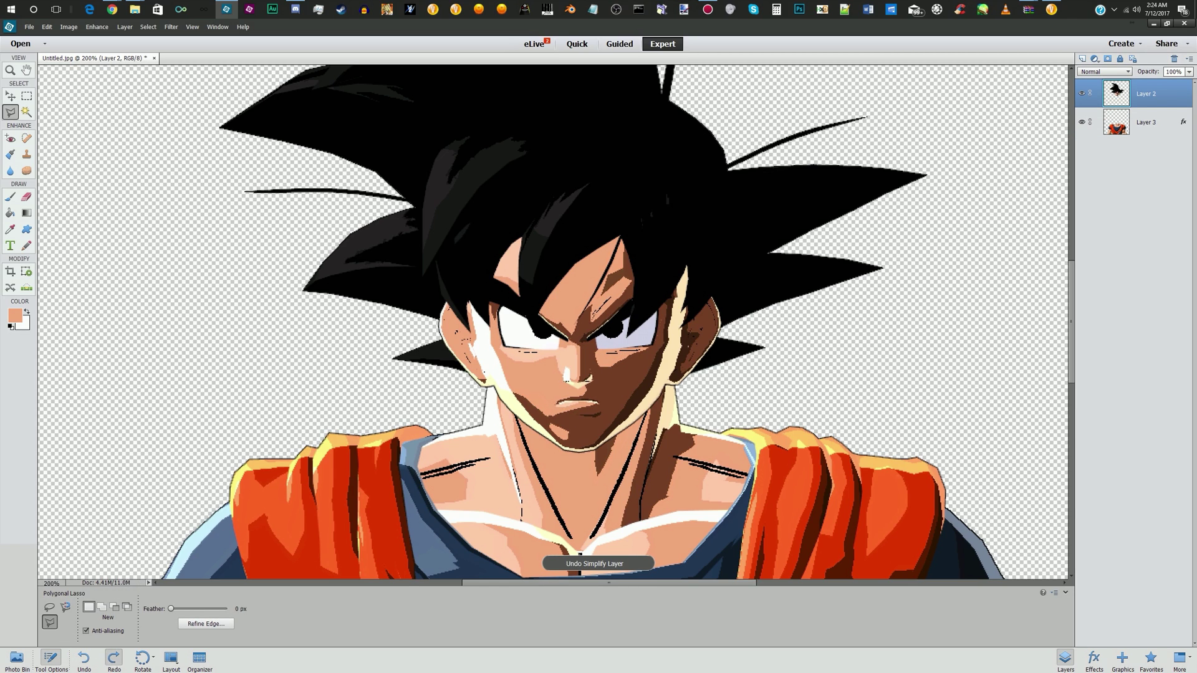
{"action": "left_click", "coordinate": [114, 658]}
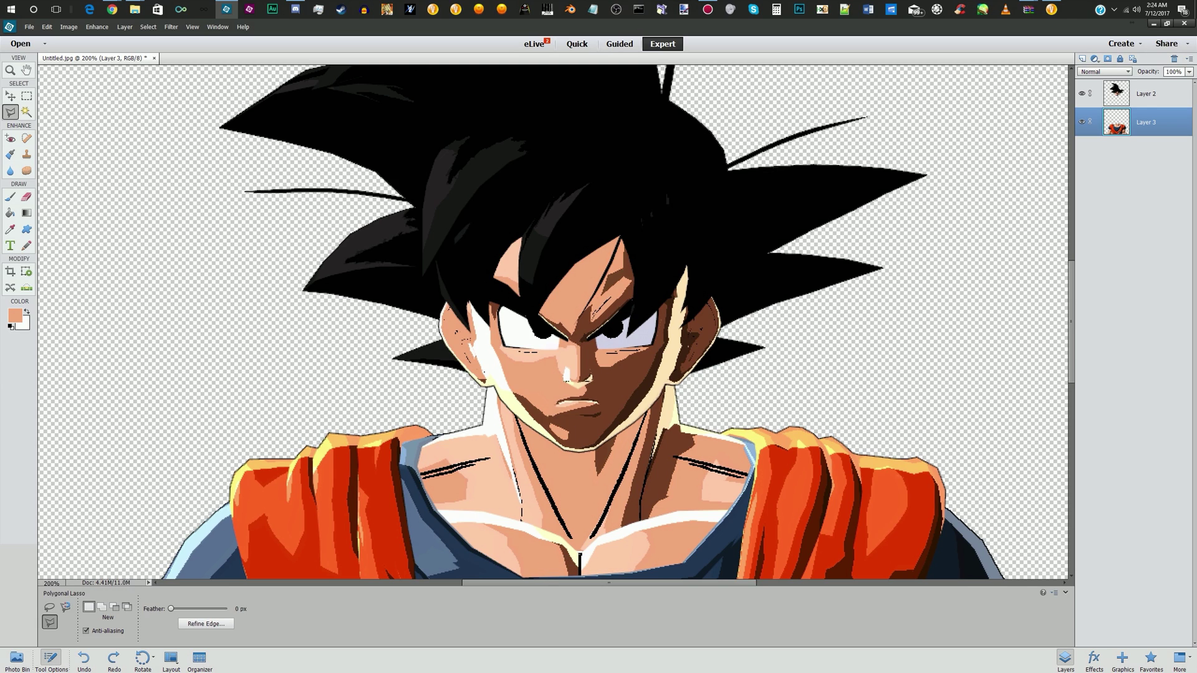
Paste the copied face as a new layer, raise it above Layer 2 and align it exactly over the original face
{"action": "key", "text": "ctrl+j"}
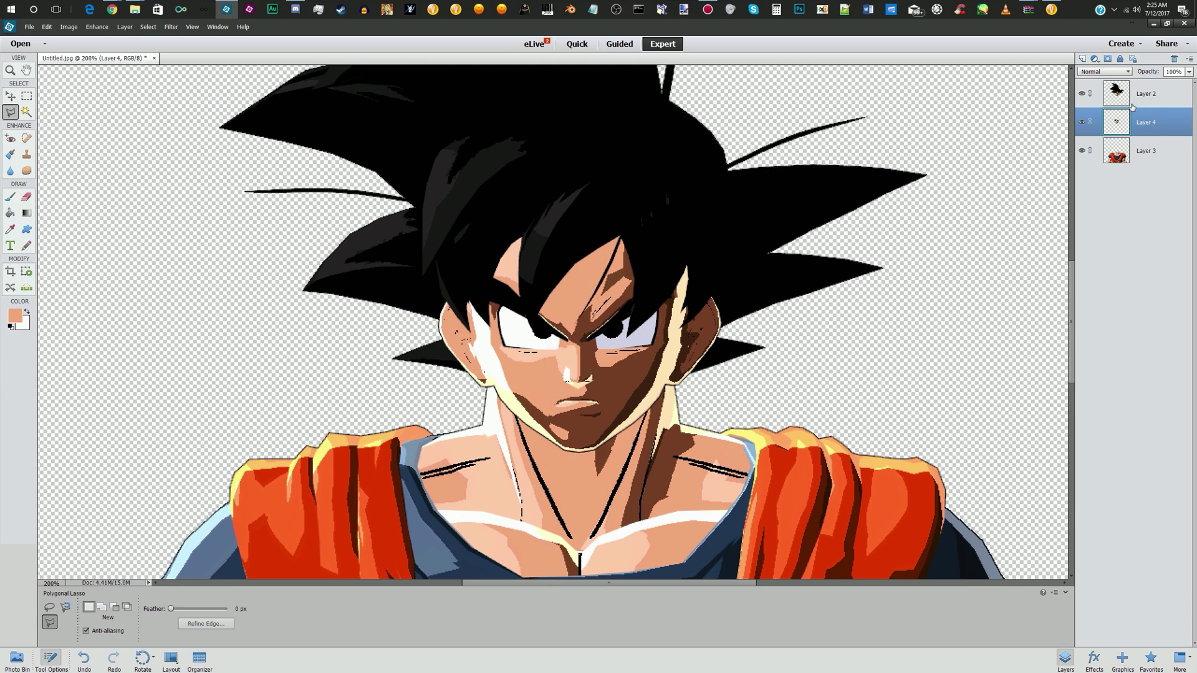
{"action": "left_click_drag", "start_coordinate": [1132, 107], "coordinate": [1134, 90]}
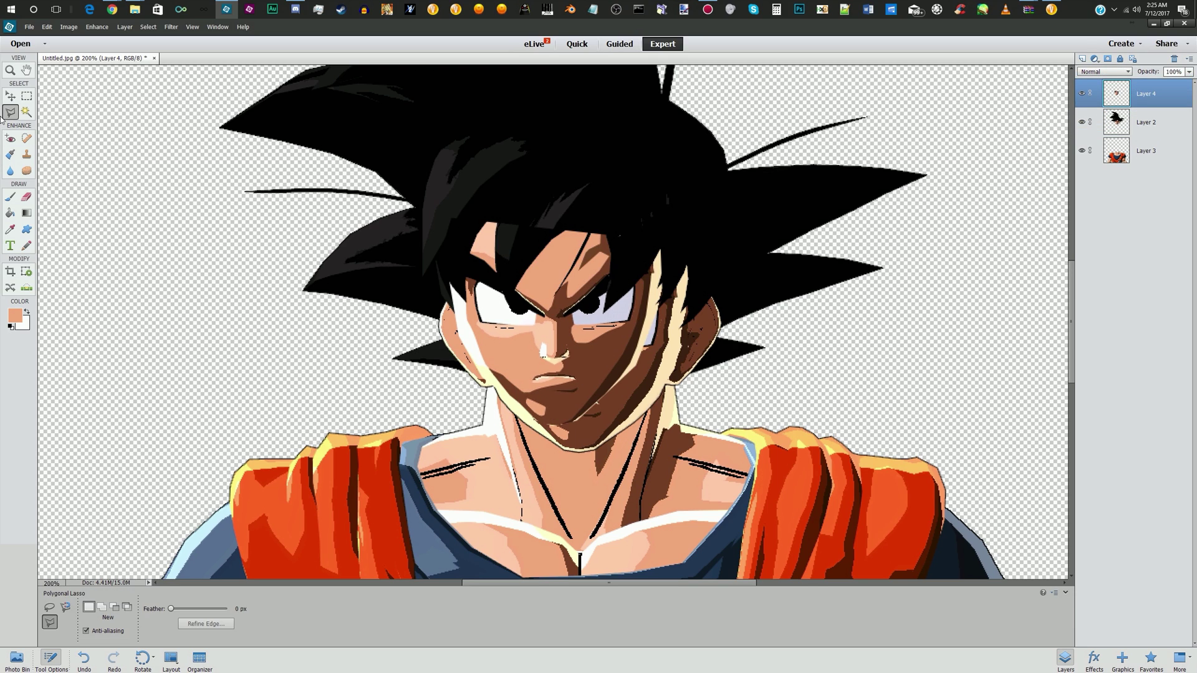
{"action": "left_click", "coordinate": [10, 96]}
{"action": "left_click_drag", "start_coordinate": [550, 304], "coordinate": [572, 326]}
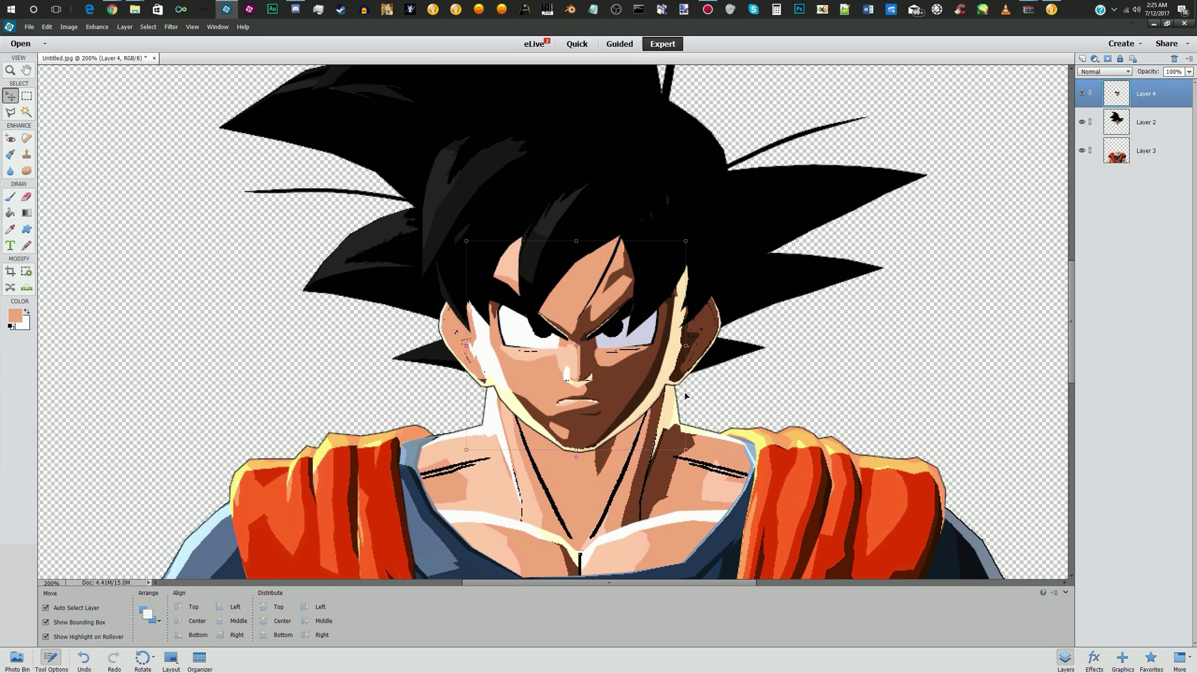
{"action": "key", "text": "ctrl+equal"}
{"action": "left_click_drag", "start_coordinate": [619, 391], "coordinate": [585, 380]}
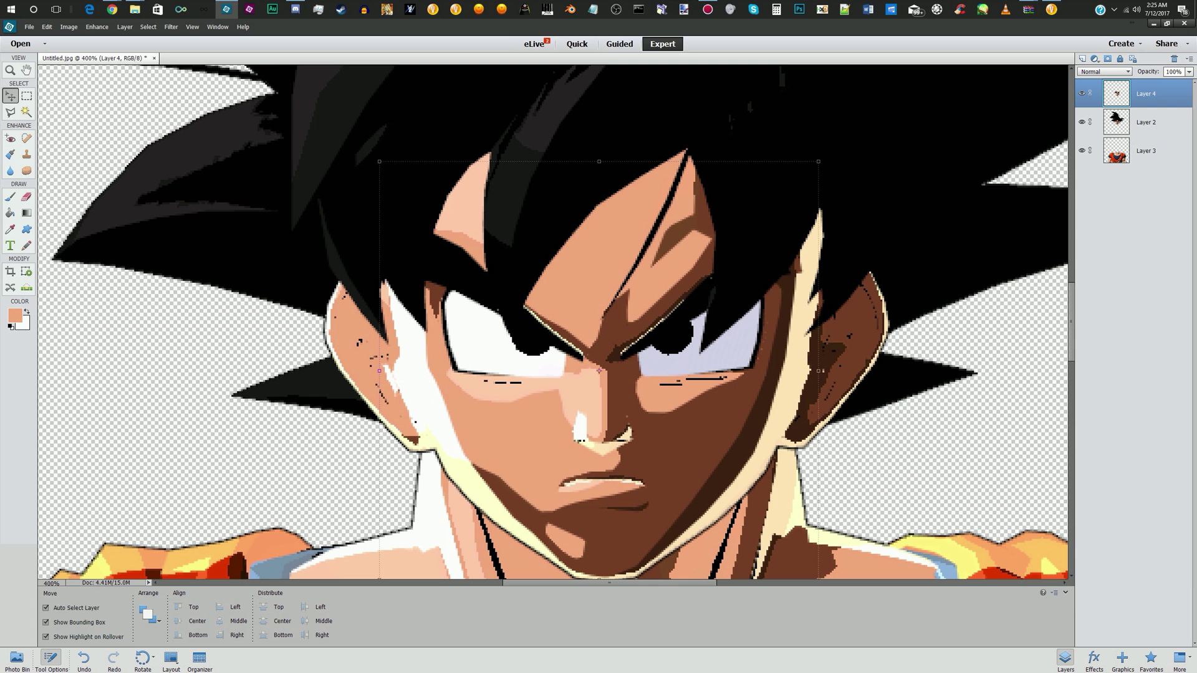
{"action": "key", "text": "ctrl+minus"}
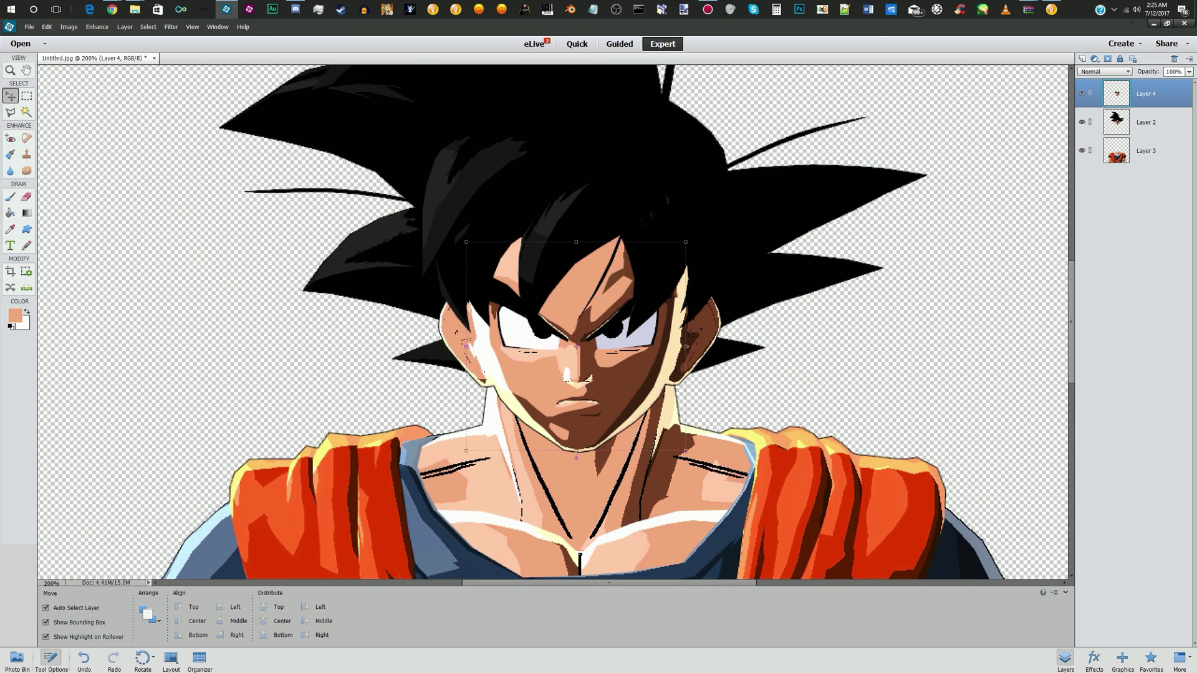
{"action": "key", "text": "ctrl+minus"}
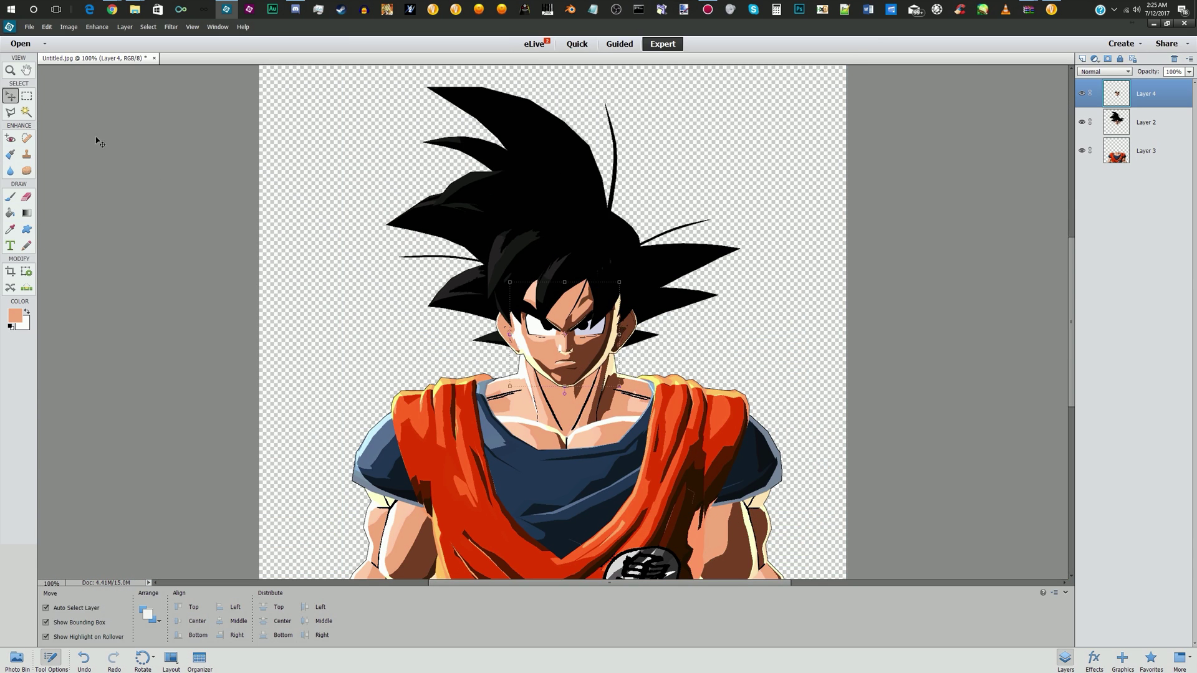
Merge the retouched face layer with the head on Layer 2, leaving the body layer separate
{"action": "left_click", "coordinate": [27, 96]}
{"action": "left_click_drag", "start_coordinate": [159, 81], "coordinate": [159, 84]}
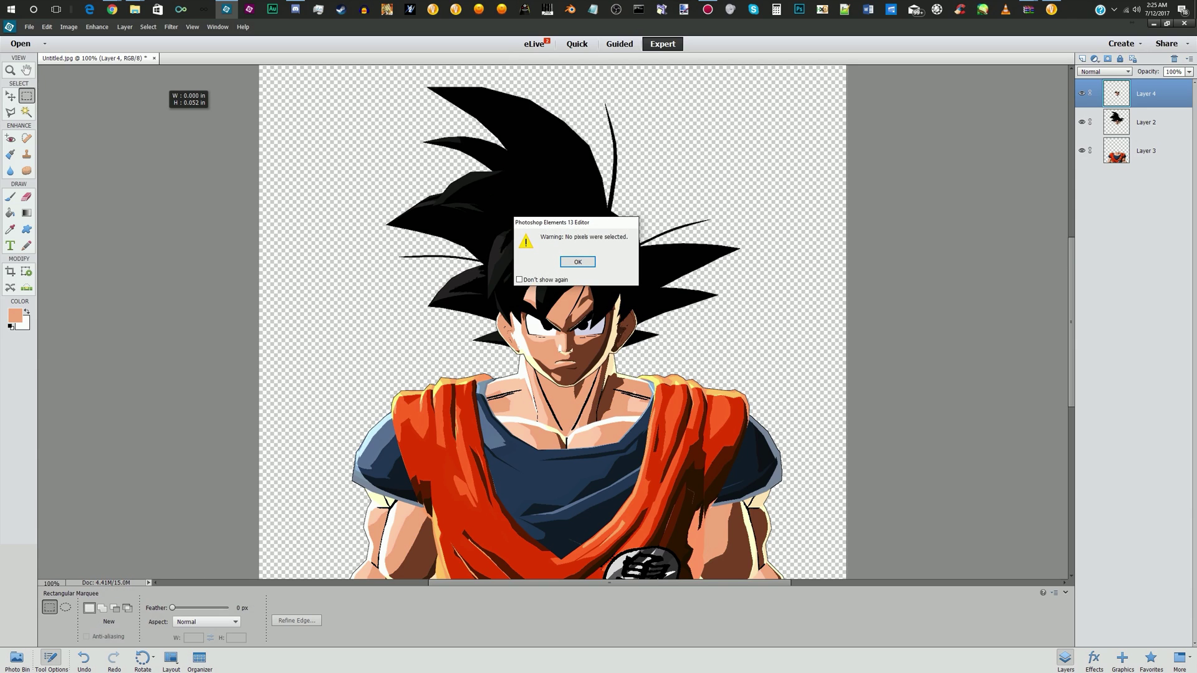
{"action": "key", "text": "Return"}
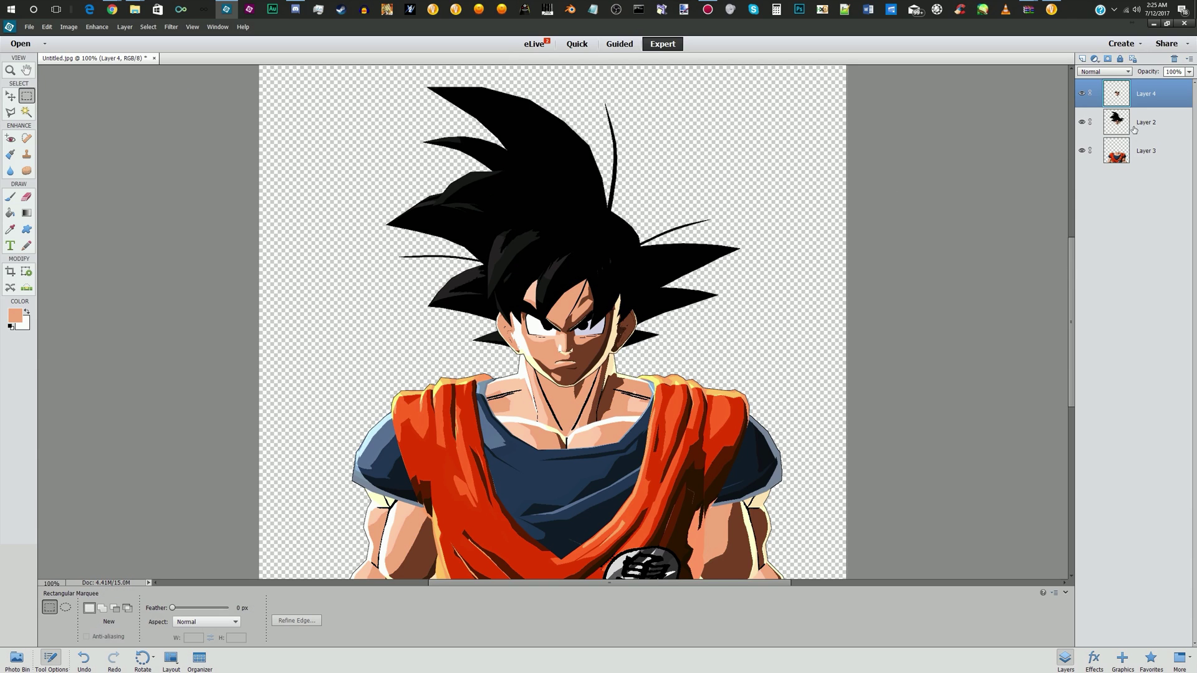
{"action": "left_click", "coordinate": [1139, 123], "text": "ctrl"}
{"action": "right_click", "coordinate": [1139, 123]}
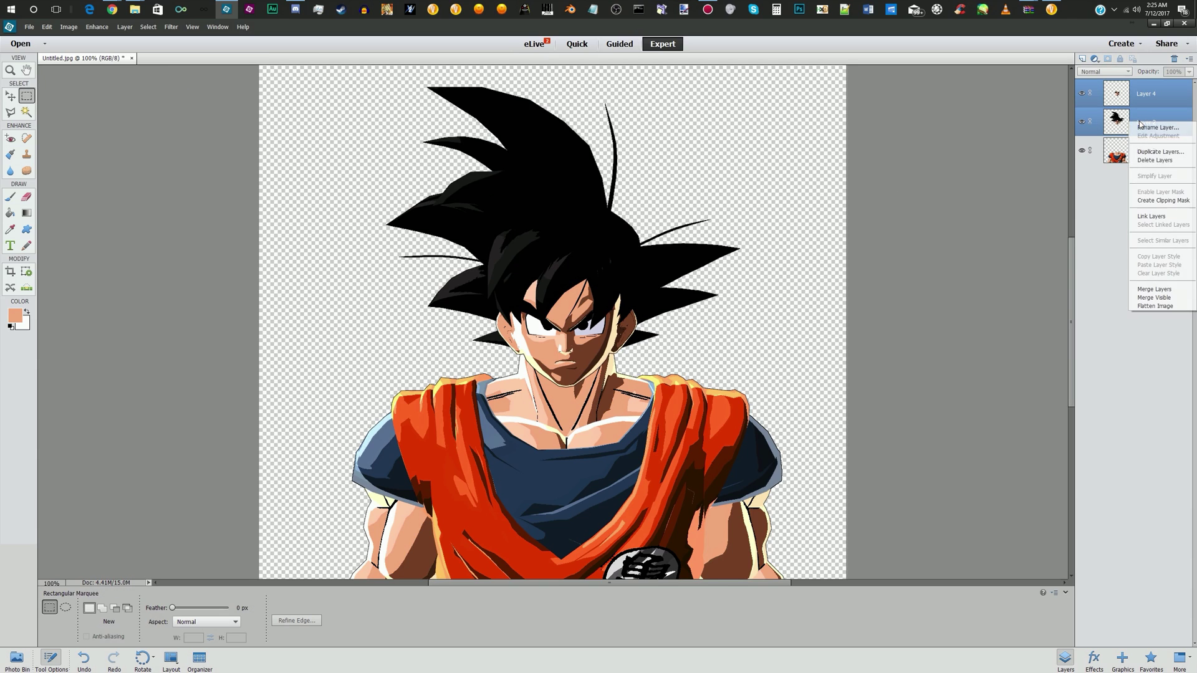
{"action": "left_click", "coordinate": [1149, 289]}
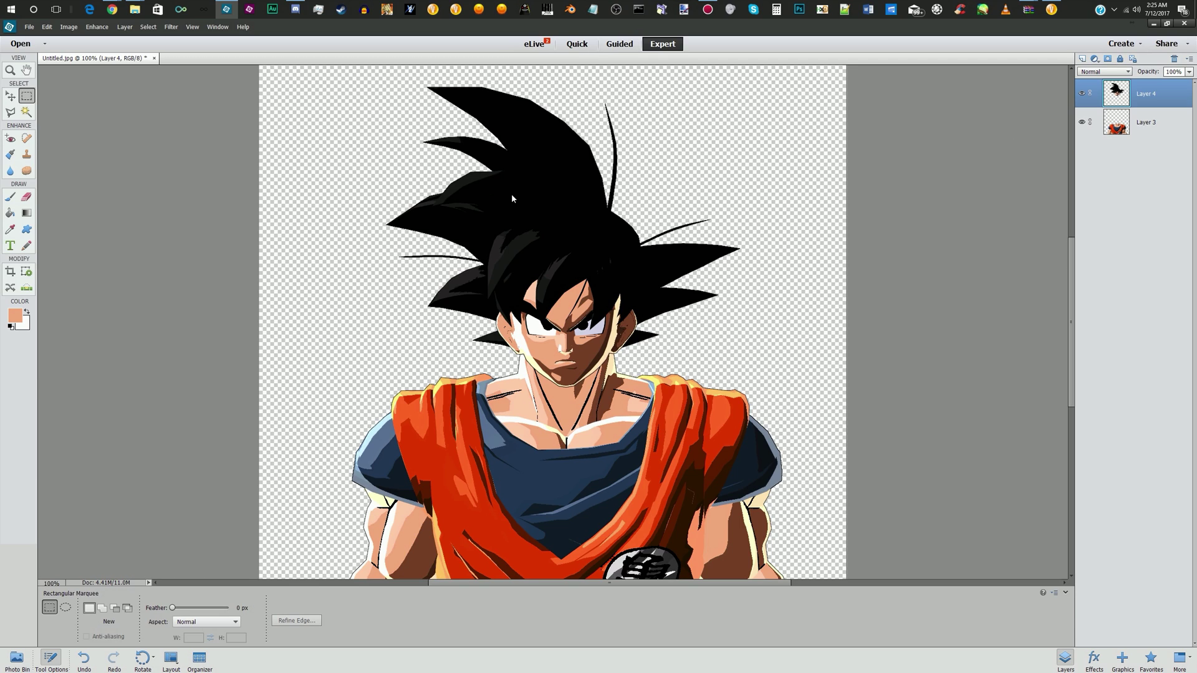
Save the portrait as the Photoshop file Goku in the Dragon Ball Xenoverse 2 Characters PNG 1 folder within Dragon Ball
{"action": "key", "text": "ctrl+s"}
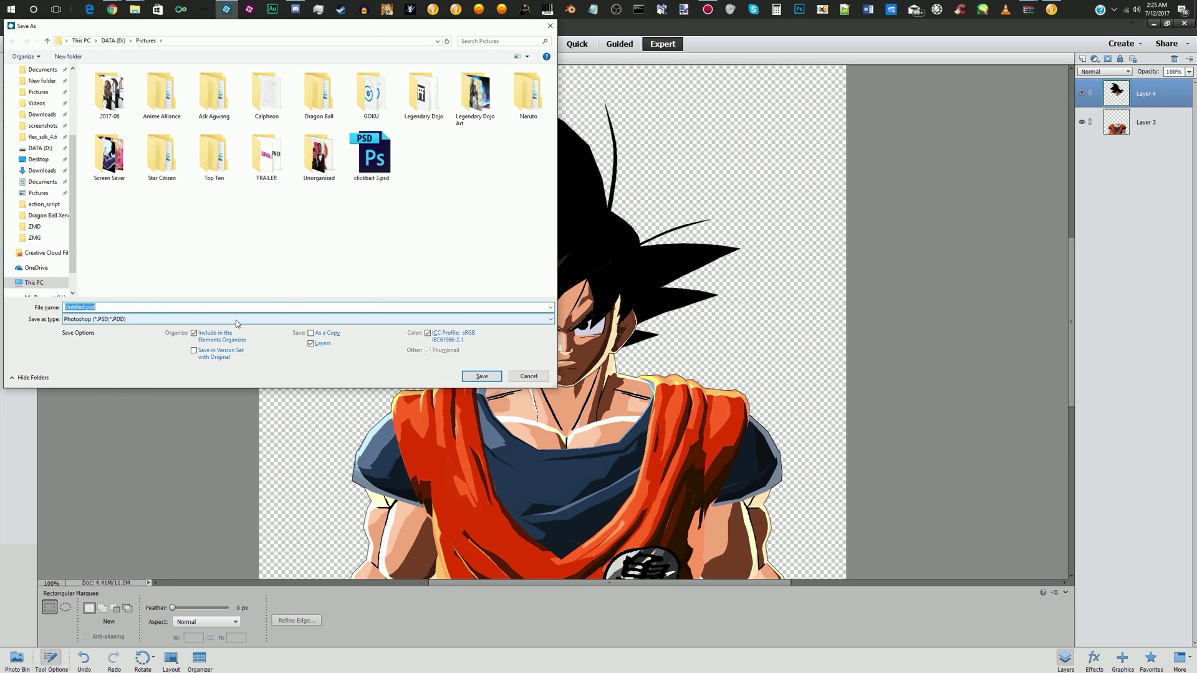
{"action": "double_click", "coordinate": [304, 104]}
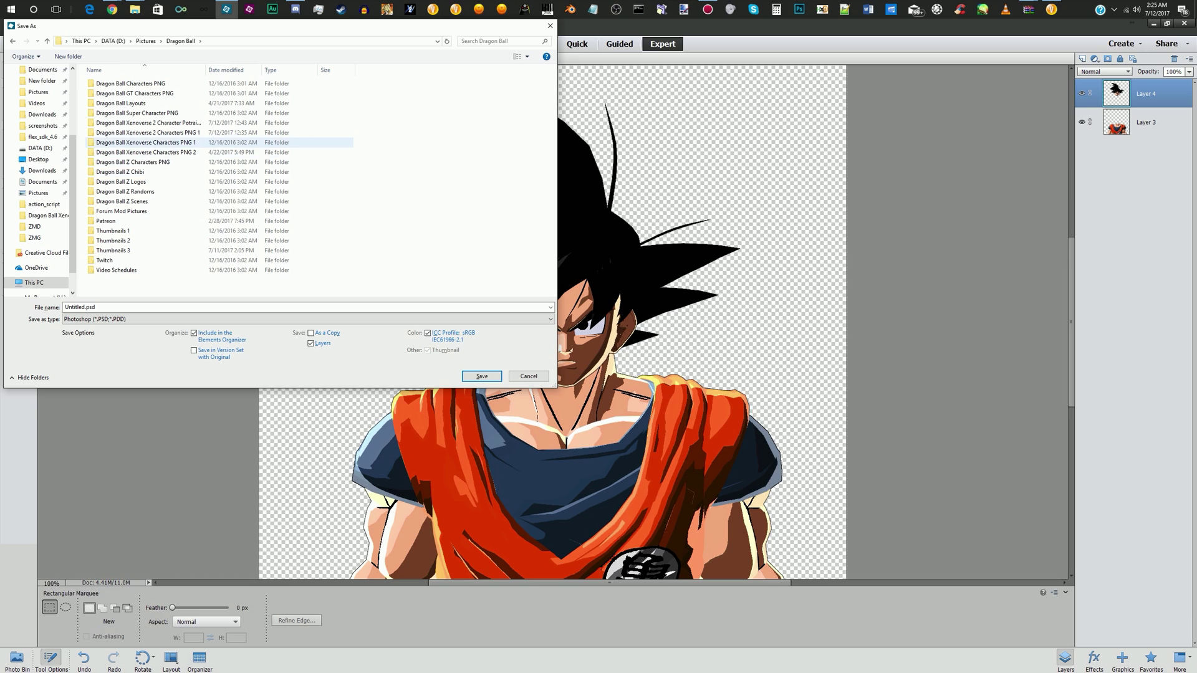
{"action": "double_click", "coordinate": [148, 132]}
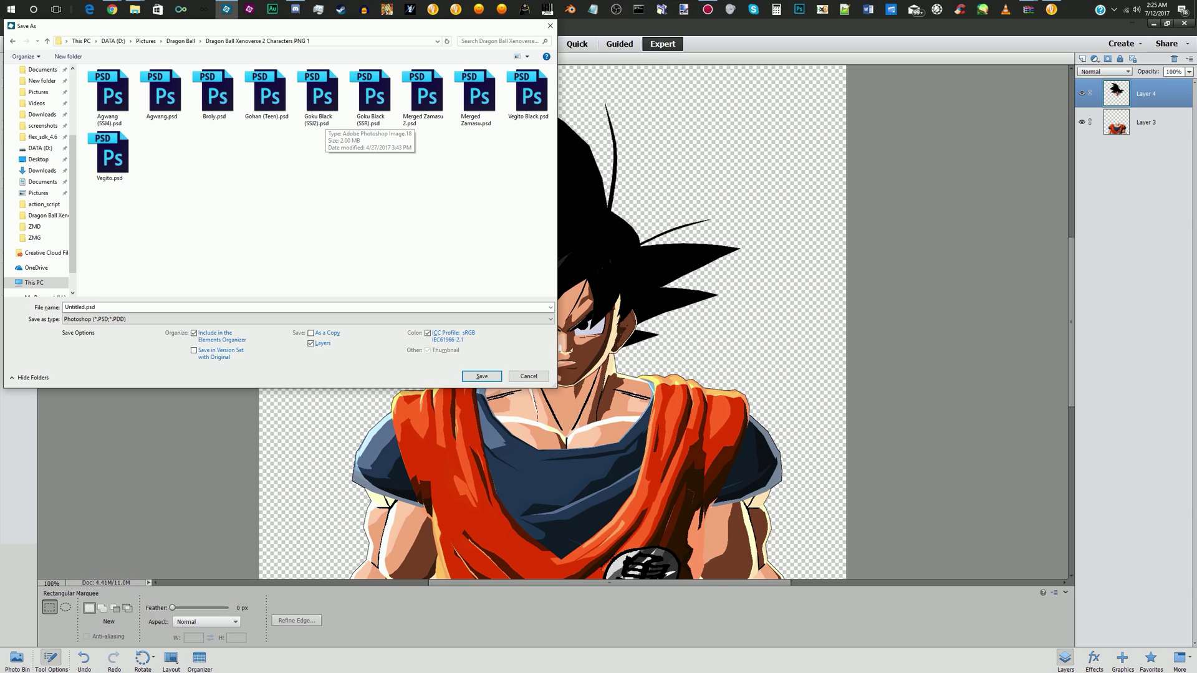
{"action": "double_click", "coordinate": [84, 307]}
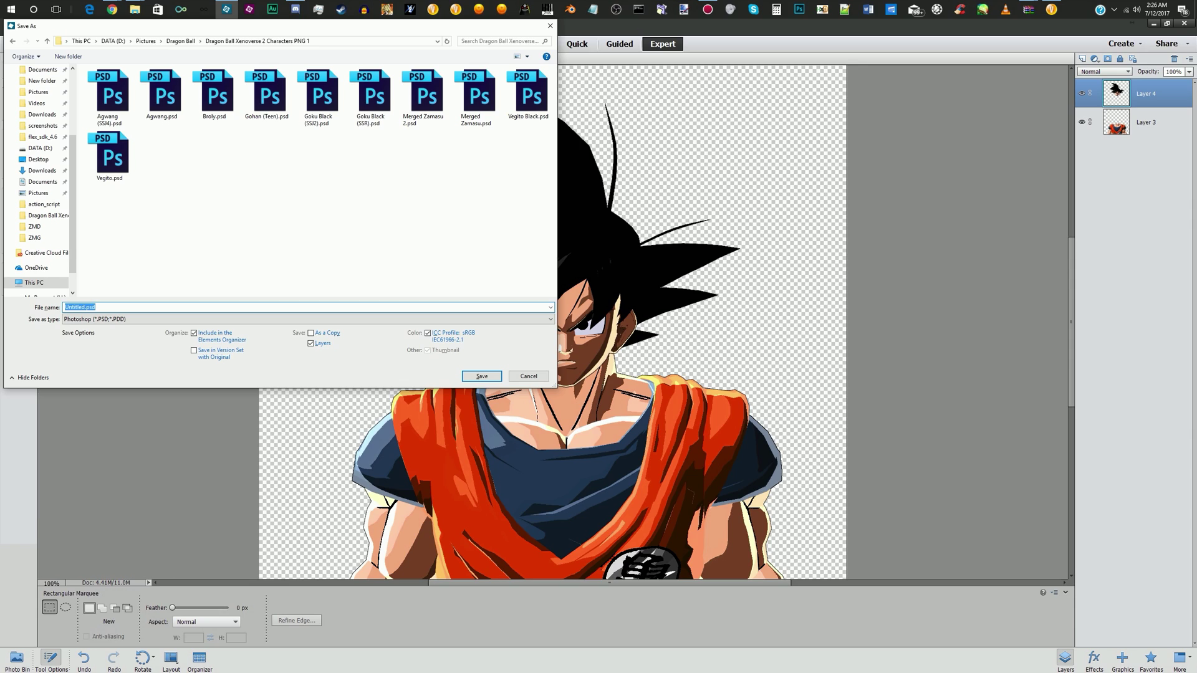
{"action": "left_click", "coordinate": [82, 307]}
{"action": "left_click_drag", "start_coordinate": [86, 307], "coordinate": [58, 304]}
{"action": "type", "text": "Goku"}
{"action": "key", "text": "BackSpace"}
{"action": "key", "text": "Return"}
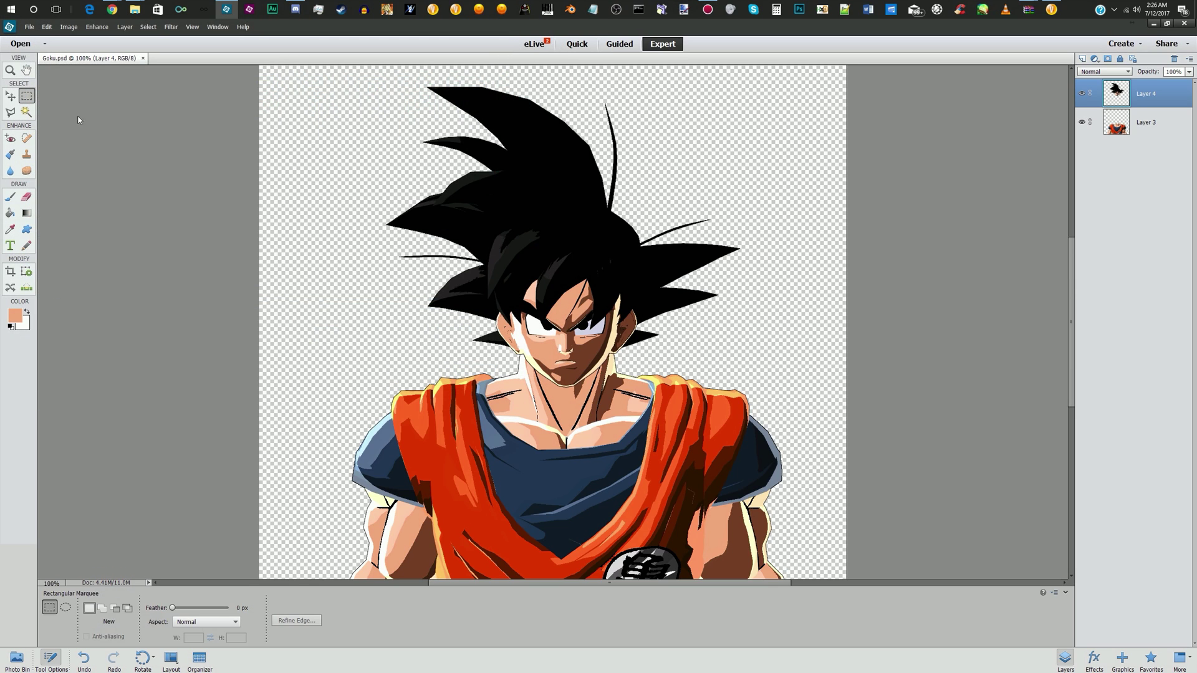
Open the file Gohan (Teen).psd from the Dragon Ball Xenoverse 2 Characters PNG 1 folder
{"action": "left_click", "coordinate": [21, 44]}
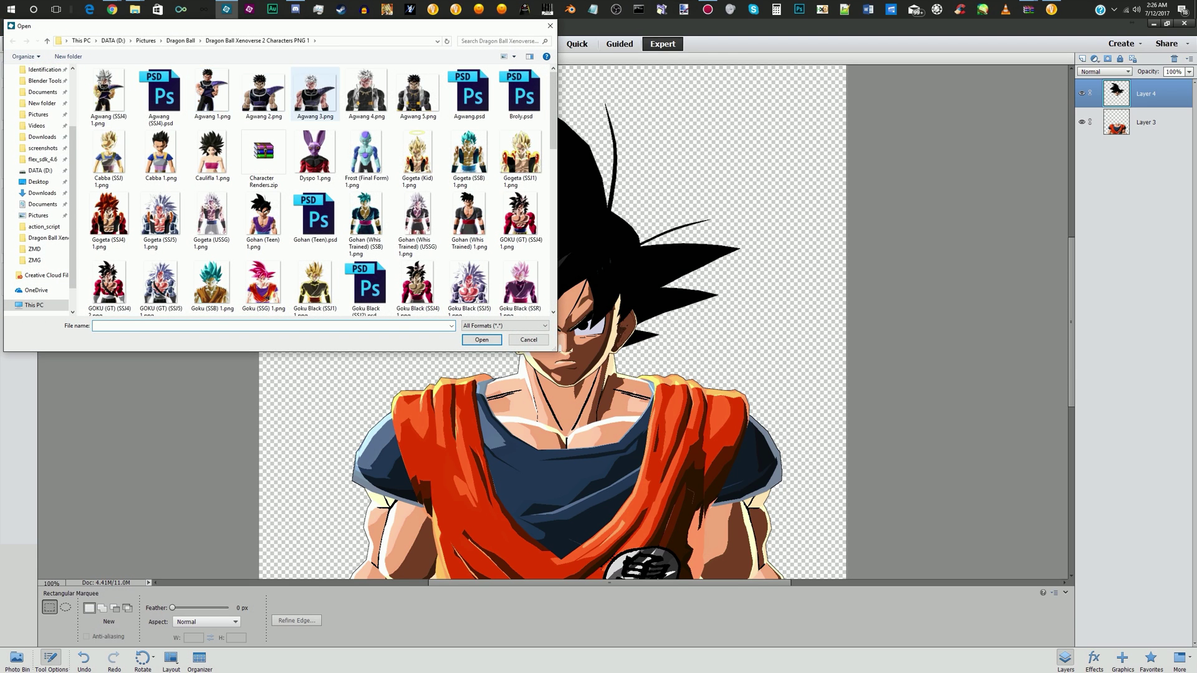
{"action": "scroll", "coordinate": [469, 93], "scroll_direction": "down", "scroll_amount": 1}
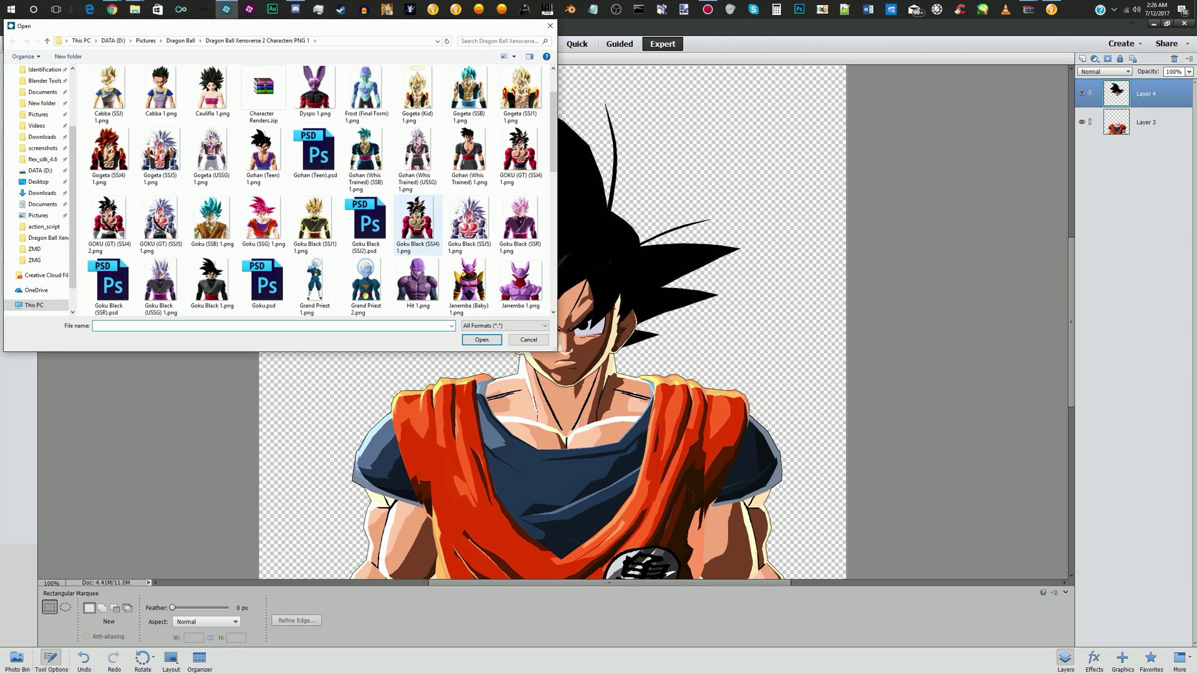
{"action": "double_click", "coordinate": [315, 153]}
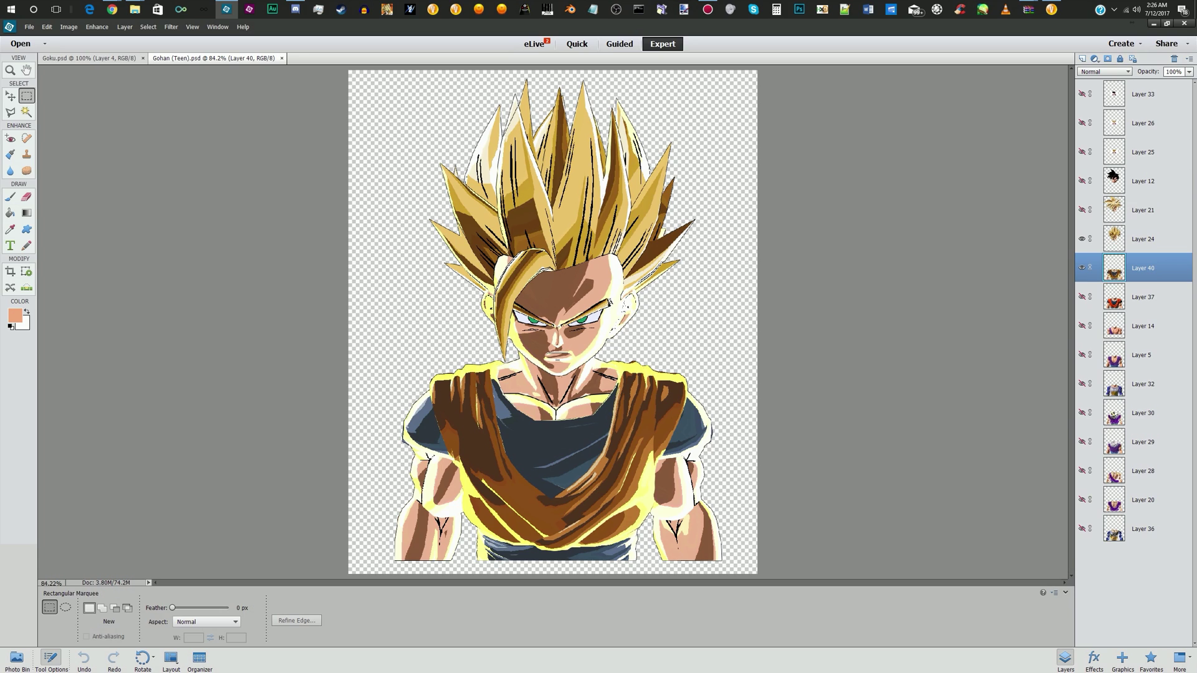
Hide Layer 24 and Layer 40, and show the black-haired head on Layer 12 with the orange outfit on Layer 37
{"action": "left_click", "coordinate": [1082, 239]}
{"action": "left_click", "coordinate": [1081, 267]}
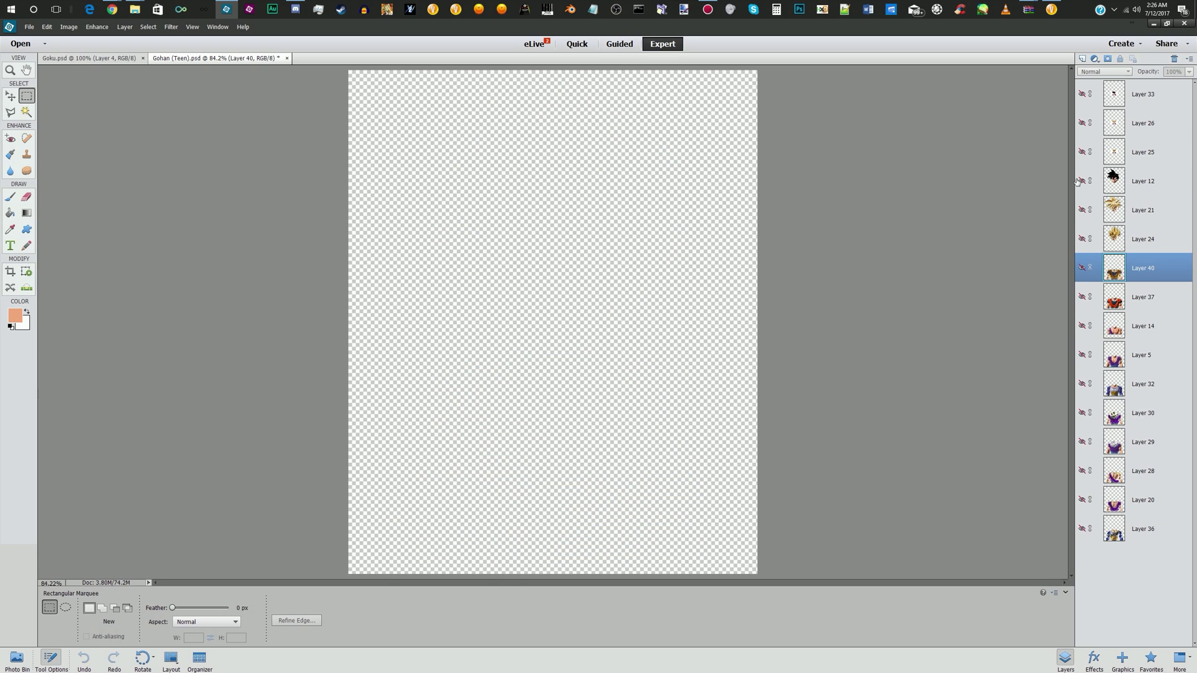
{"action": "left_click", "coordinate": [1082, 180]}
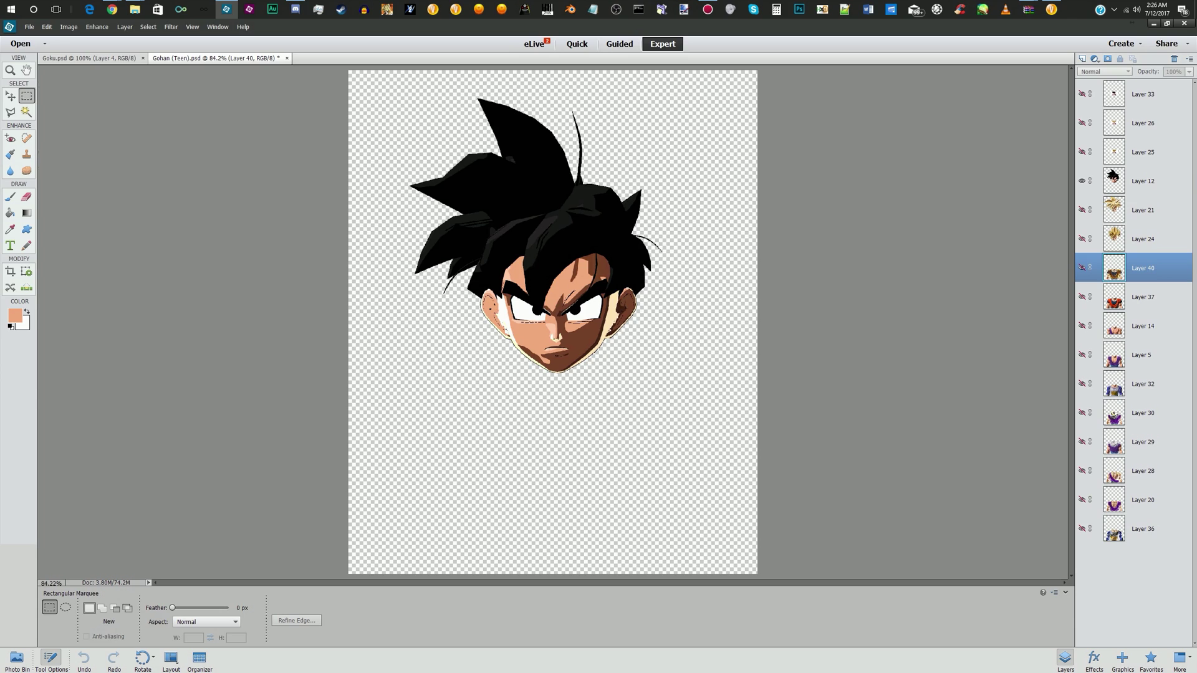
{"action": "left_click", "coordinate": [1082, 297]}
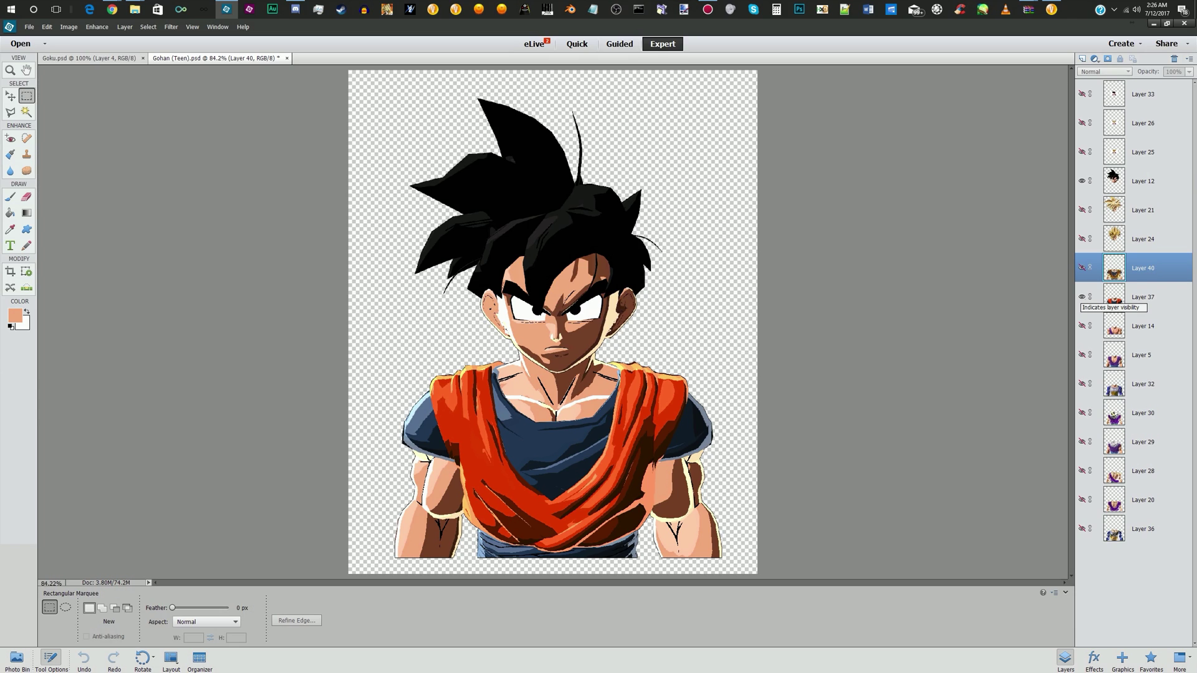
Preview the Layer 14, Layer 32 and Layer 5 bodies in turn under the black-haired head, and close the Gohan file
{"action": "left_click", "coordinate": [1081, 297]}
{"action": "left_click", "coordinate": [1081, 326]}
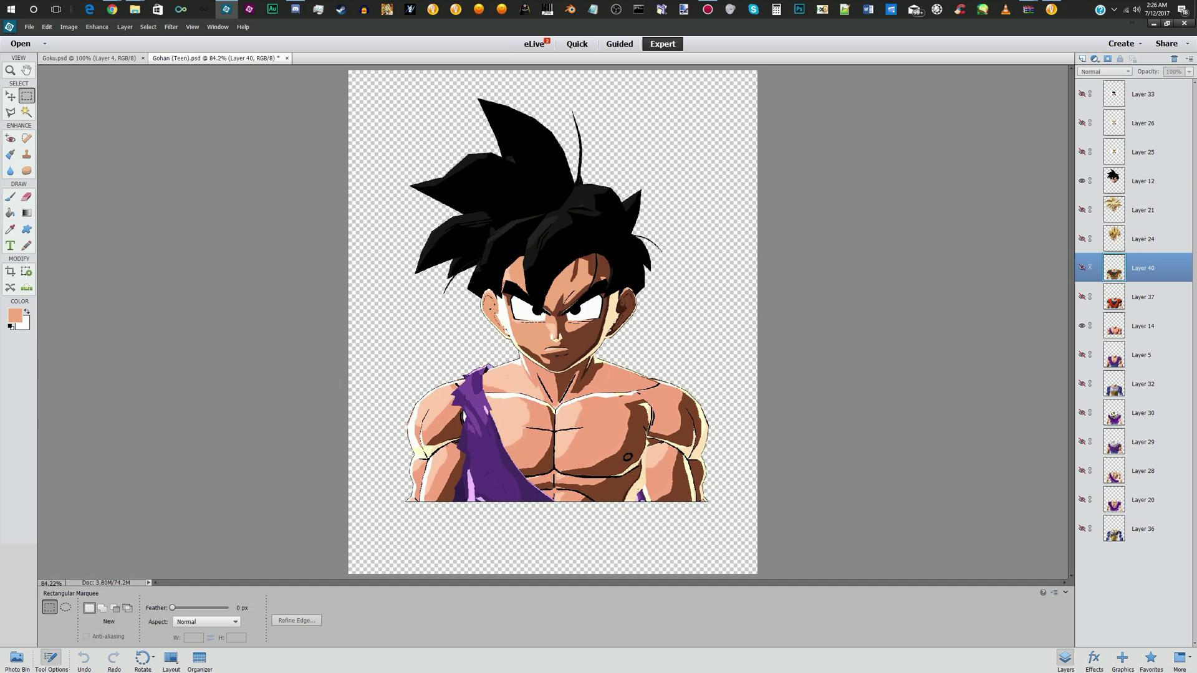
{"action": "left_click", "coordinate": [1081, 326]}
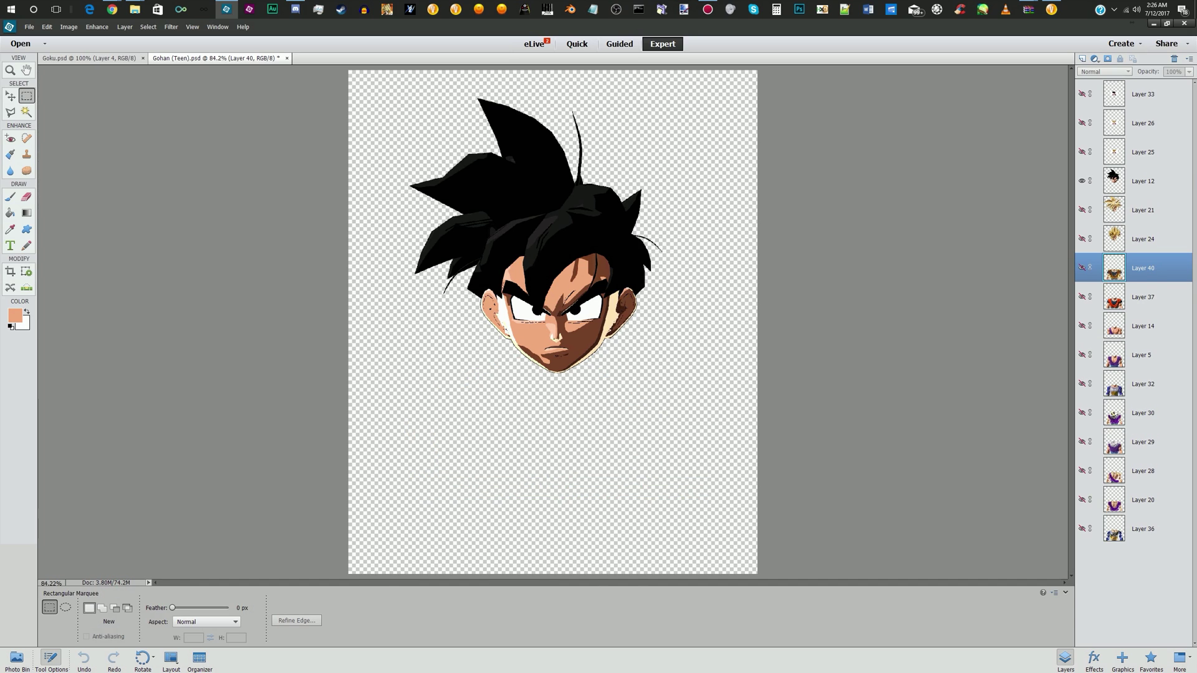
{"action": "left_click", "coordinate": [1081, 383]}
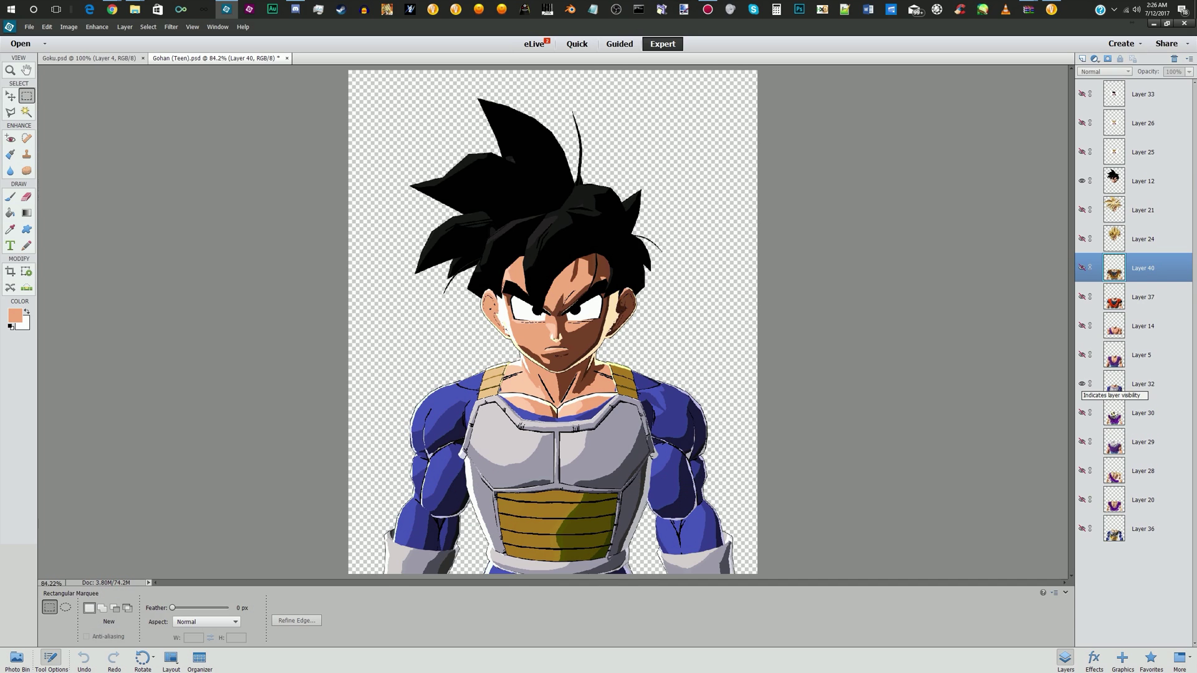
{"action": "left_click", "coordinate": [1082, 384]}
{"action": "left_click", "coordinate": [1082, 354]}
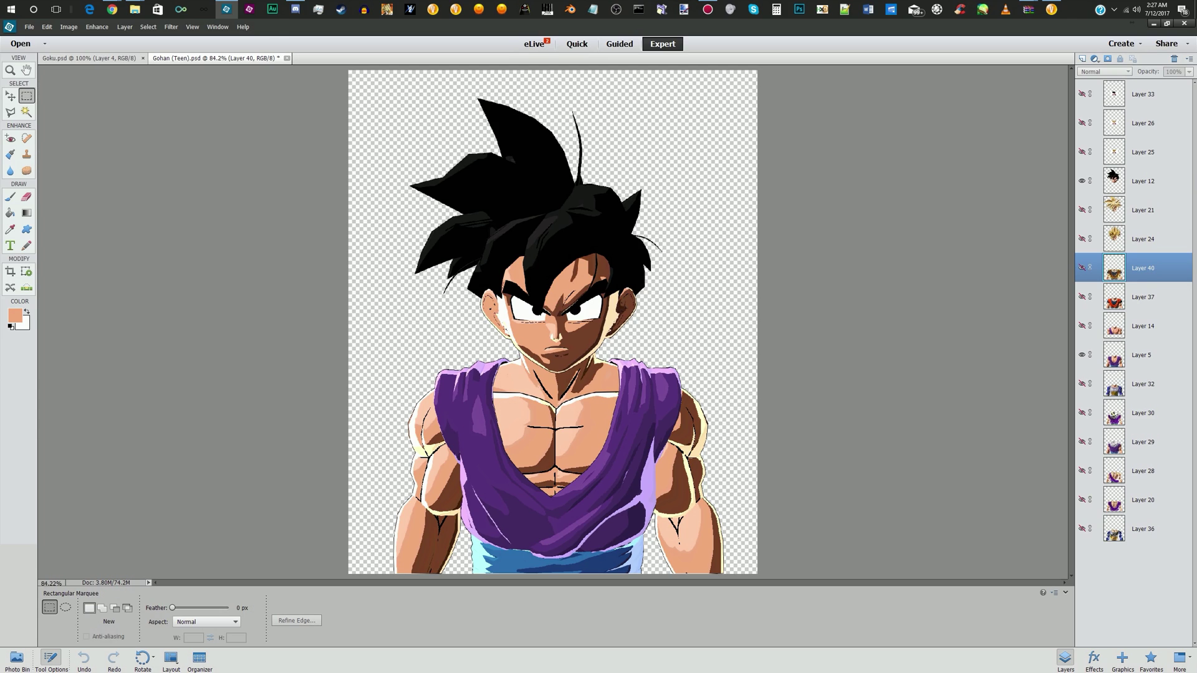
{"action": "left_click", "coordinate": [287, 58]}
{"action": "left_click", "coordinate": [595, 269]}
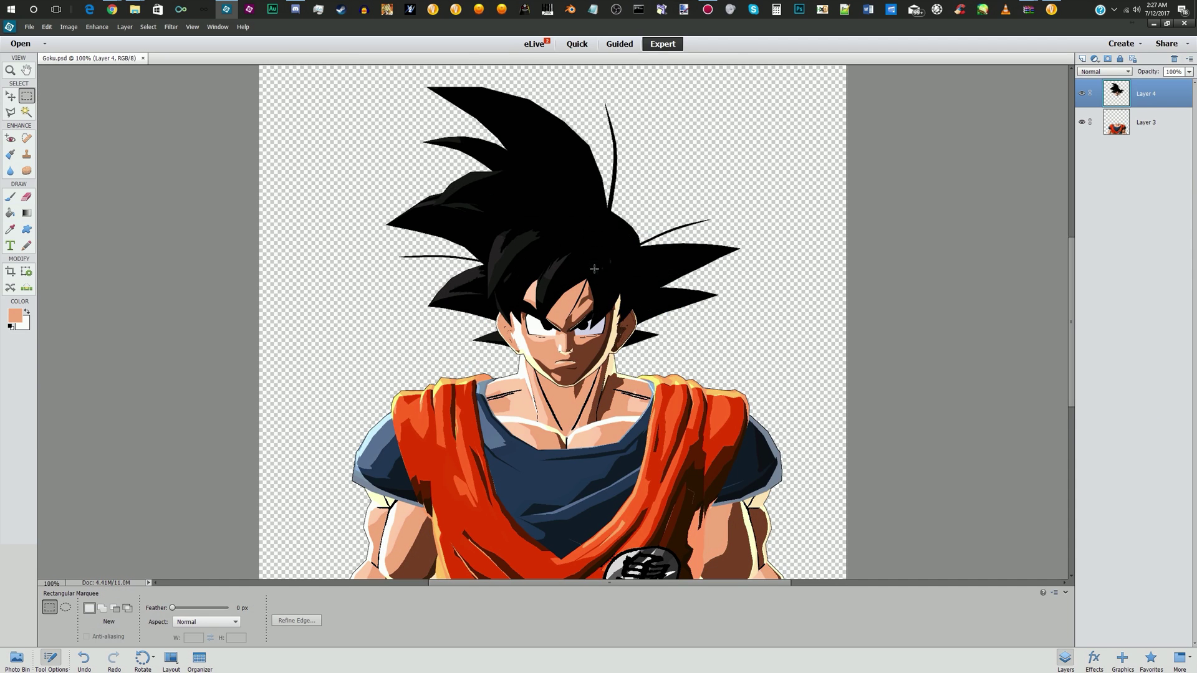
{"action": "scroll", "coordinate": [594, 269], "scroll_direction": "down", "scroll_amount": 3}
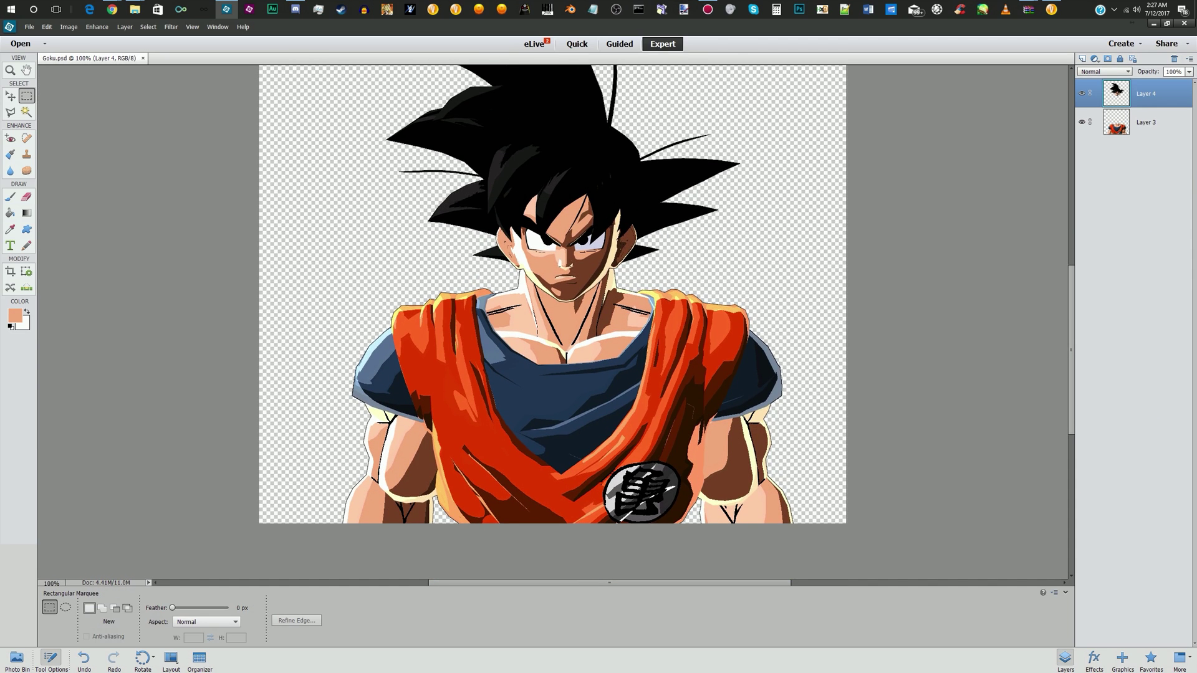
{"action": "scroll", "coordinate": [791, 272], "scroll_direction": "up", "scroll_amount": 2}
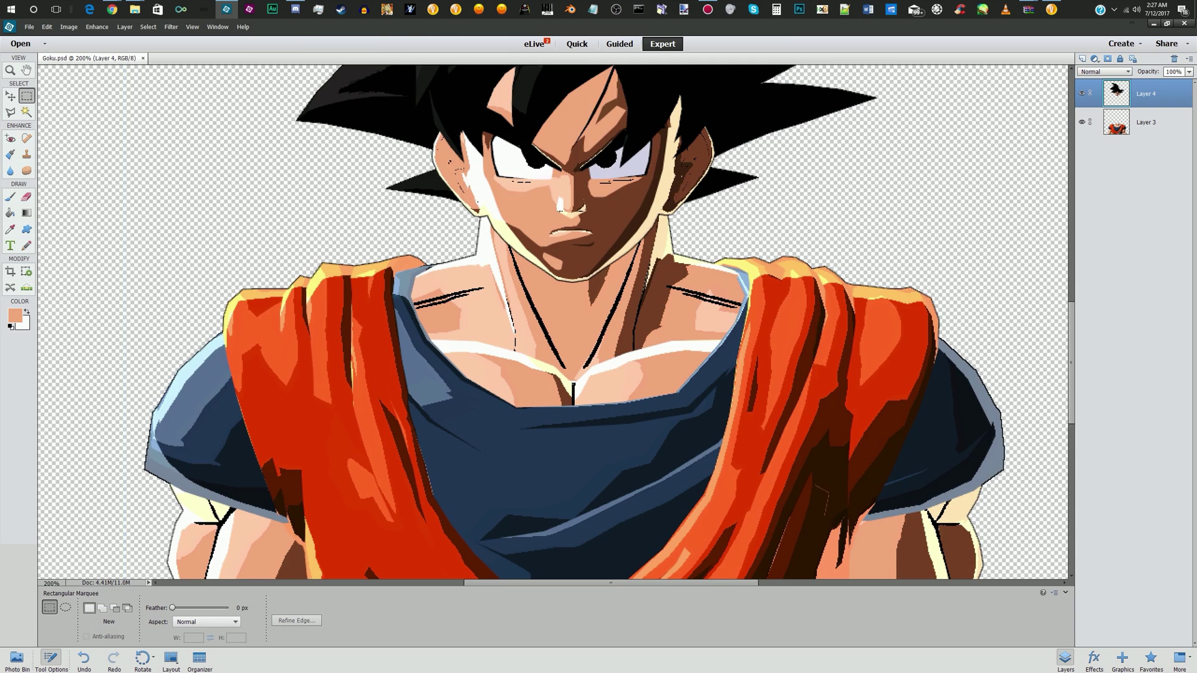
{"action": "scroll", "coordinate": [791, 272], "scroll_direction": "down", "scroll_amount": 2}
{"action": "scroll", "coordinate": [552, 293], "scroll_direction": "down", "scroll_amount": 2}
{"action": "scroll", "coordinate": [552, 293], "scroll_direction": "up", "scroll_amount": 2}
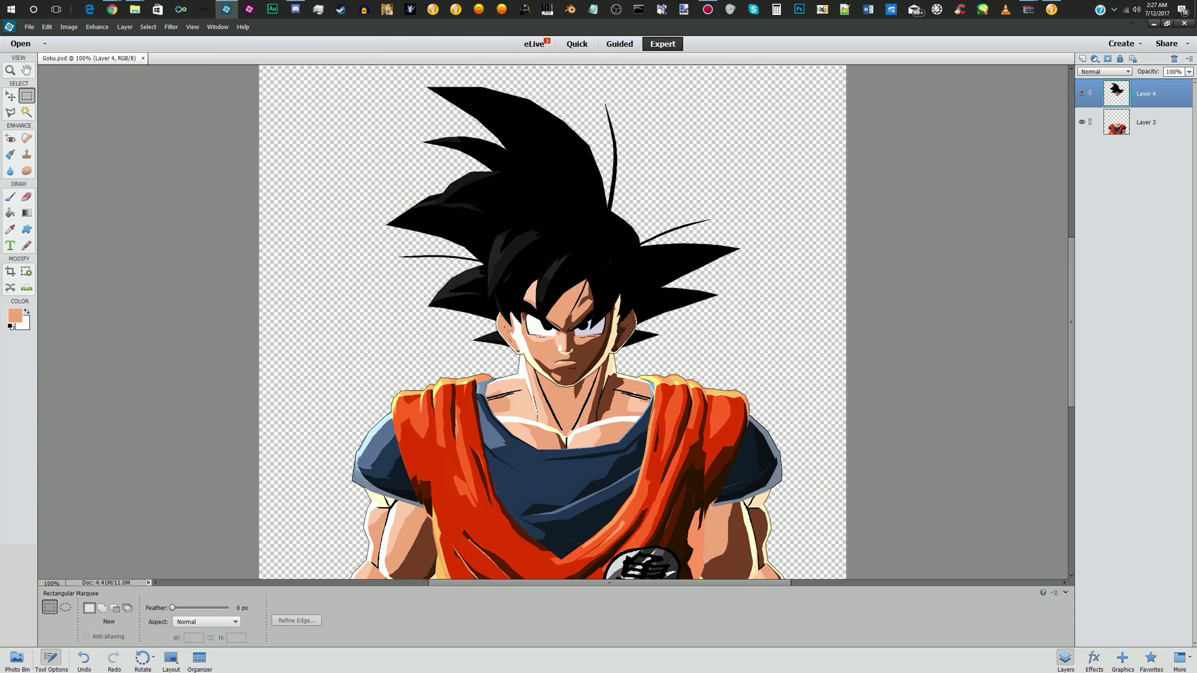
{"action": "scroll", "coordinate": [661, 275], "scroll_direction": "up", "scroll_amount": 1}
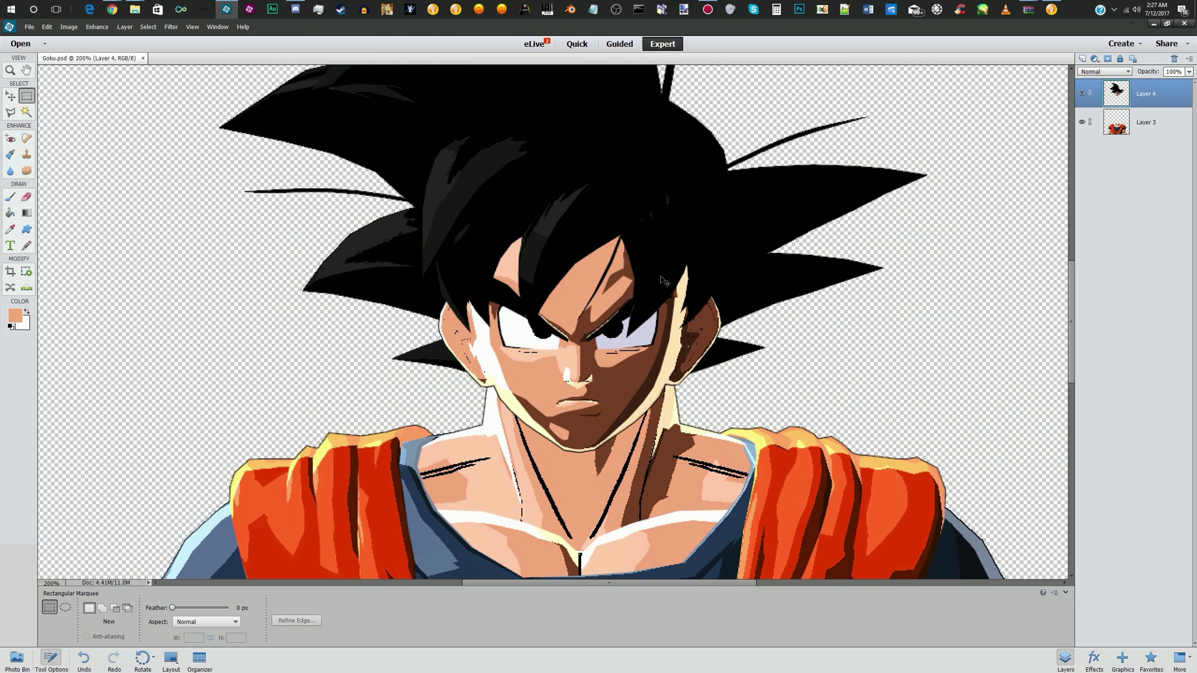
{"action": "scroll", "coordinate": [660, 275], "scroll_direction": "down", "scroll_amount": 1}
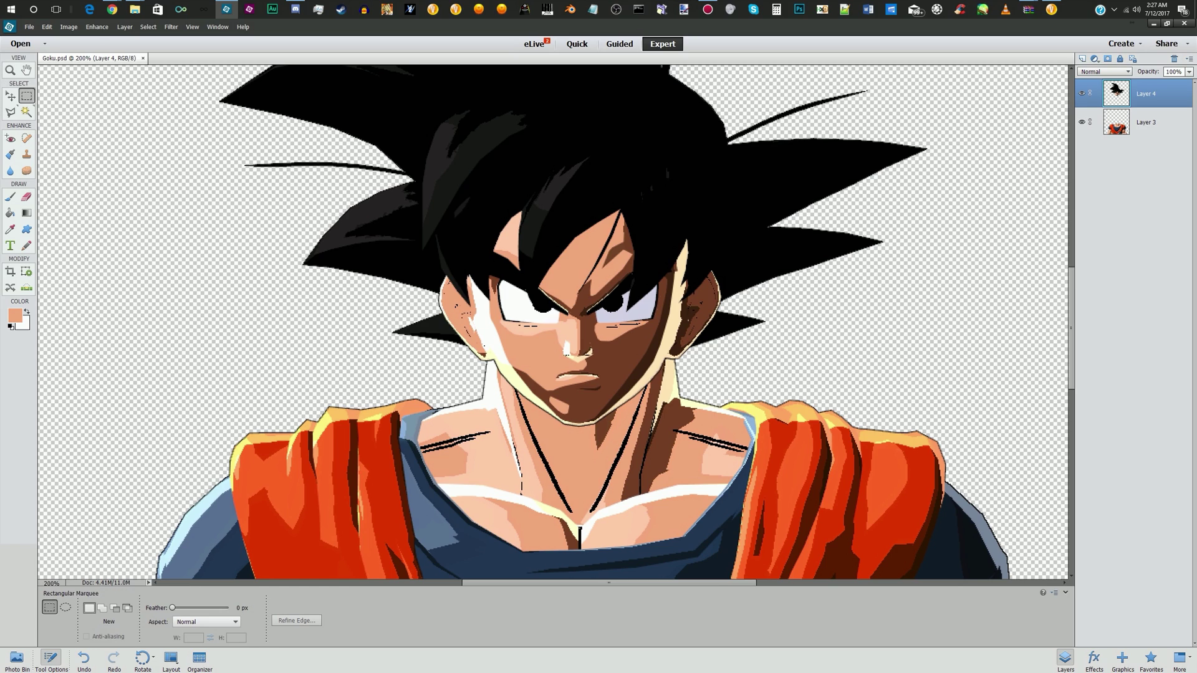
Outline the mouth and lower lip on Layer 4 with the Polygonal Lasso and copy that area to a new layer
{"action": "key", "text": "l"}
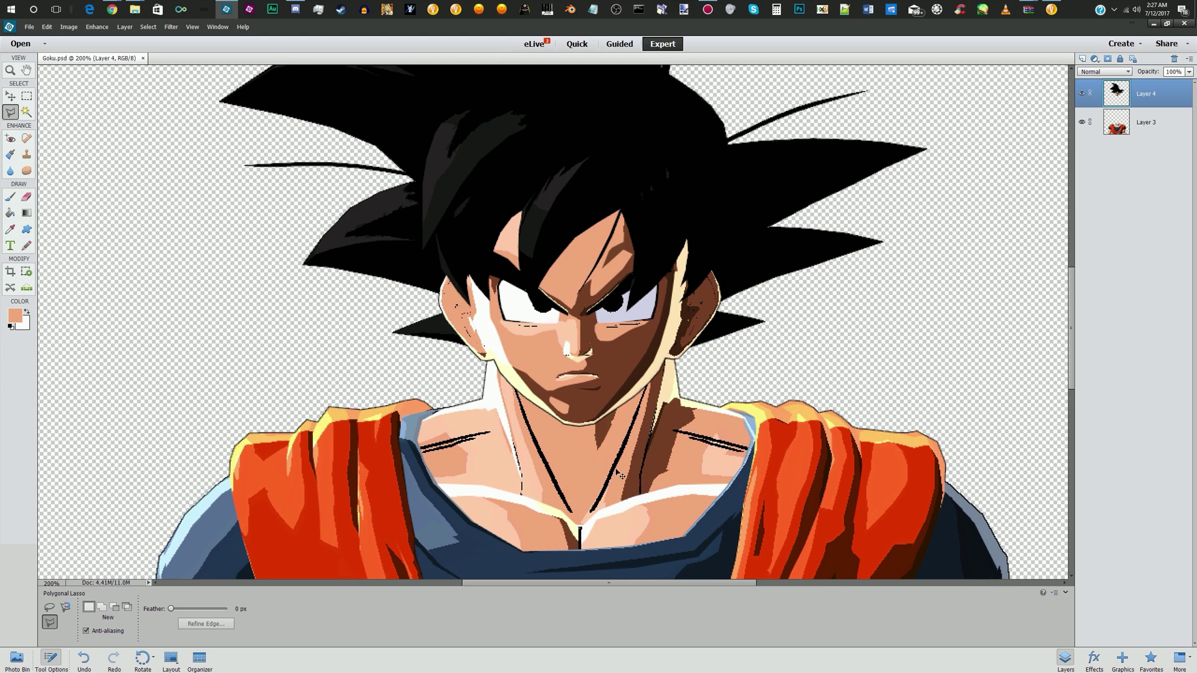
{"action": "key", "text": "ctrl+equal"}
{"action": "key", "text": "ctrl+equal"}
{"action": "key", "text": "ctrl+equal"}
{"action": "key", "text": "ctrl+equal"}
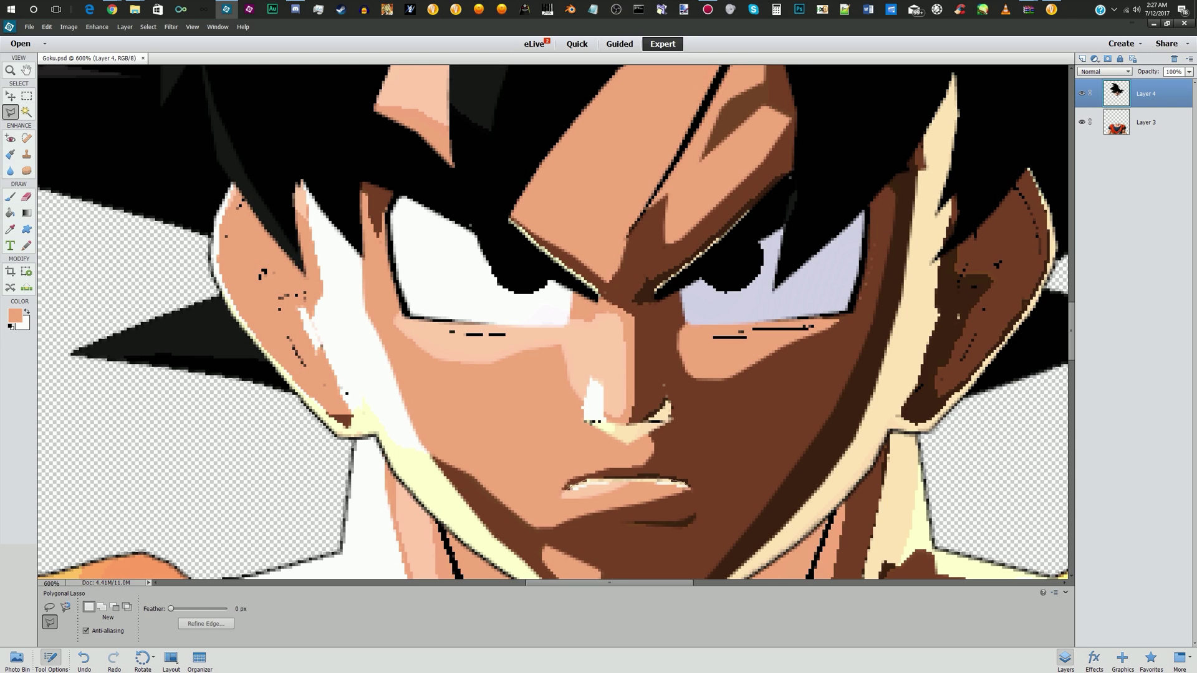
{"action": "left_click", "coordinate": [560, 512]}
{"action": "left_click", "coordinate": [679, 527]}
{"action": "double_click", "coordinate": [696, 495]}
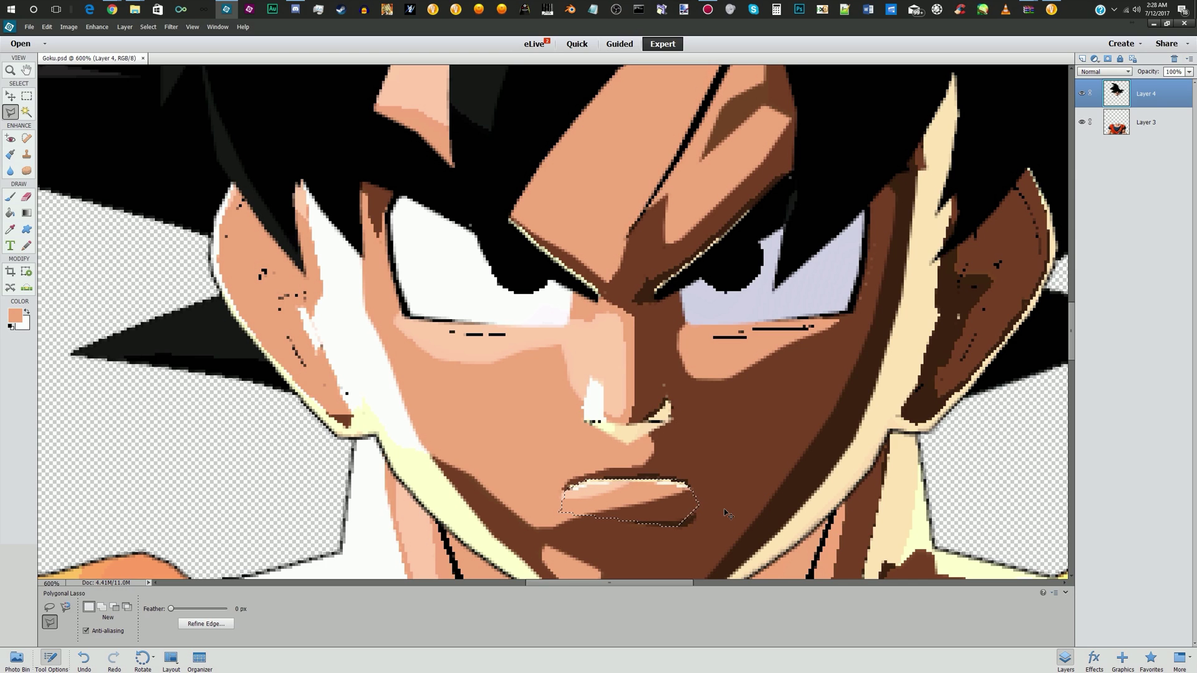
{"action": "key", "text": "ctrl+j"}
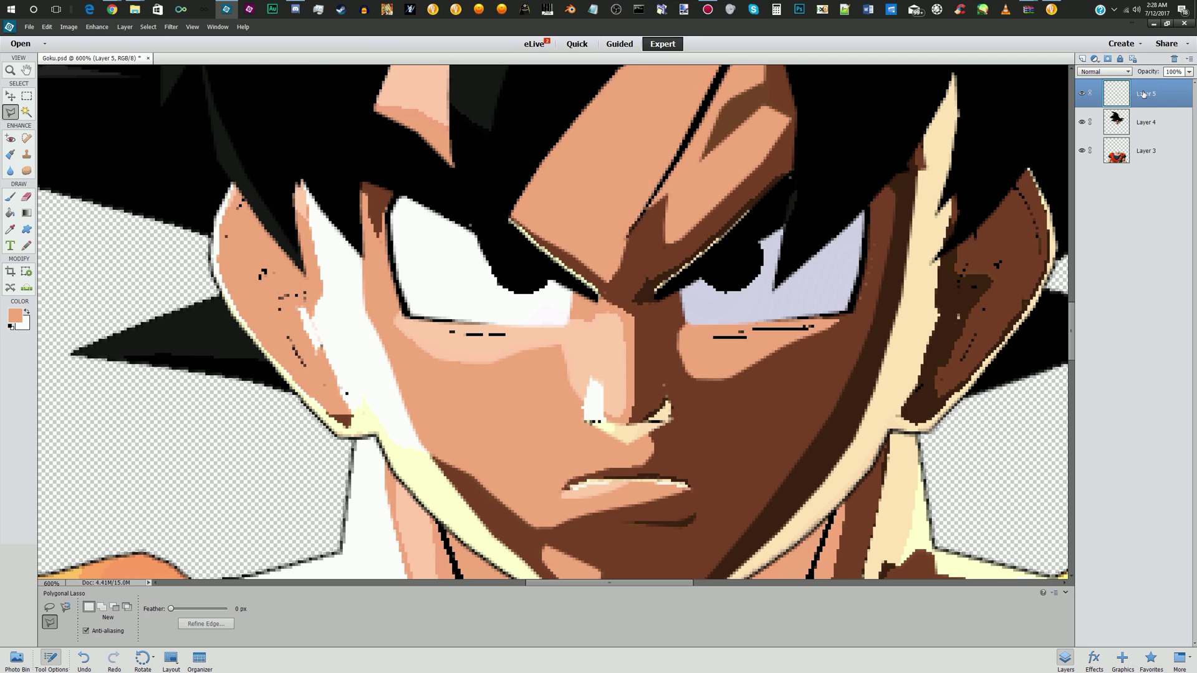
Add a thin black outside stroke to the copied mouth layer and simplify the layer
{"action": "left_click", "coordinate": [117, 28]}
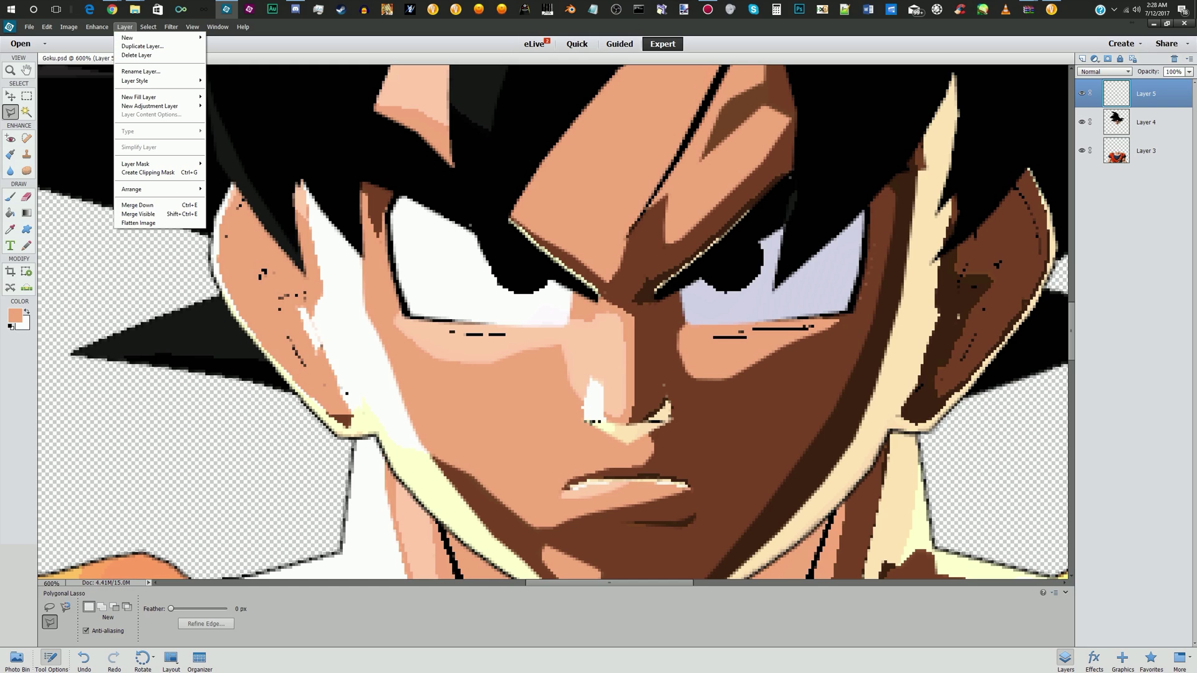
{"action": "mouse_move", "coordinate": [155, 80]}
{"action": "left_click", "coordinate": [230, 81]}
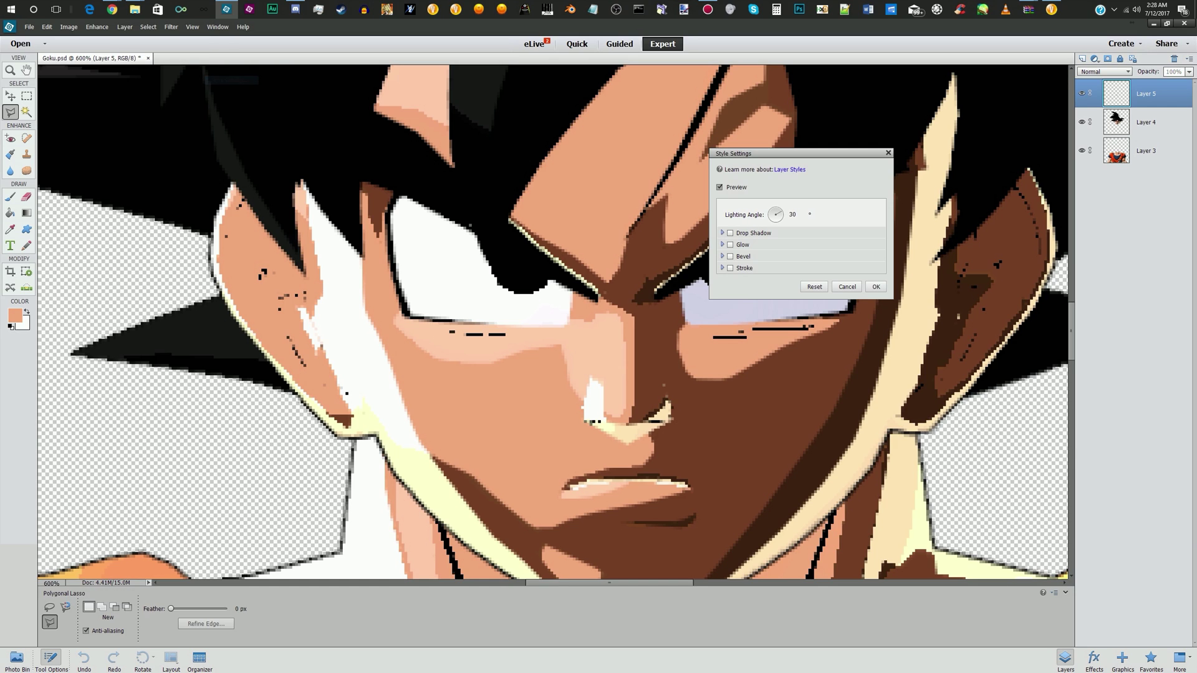
{"action": "left_click", "coordinate": [730, 268]}
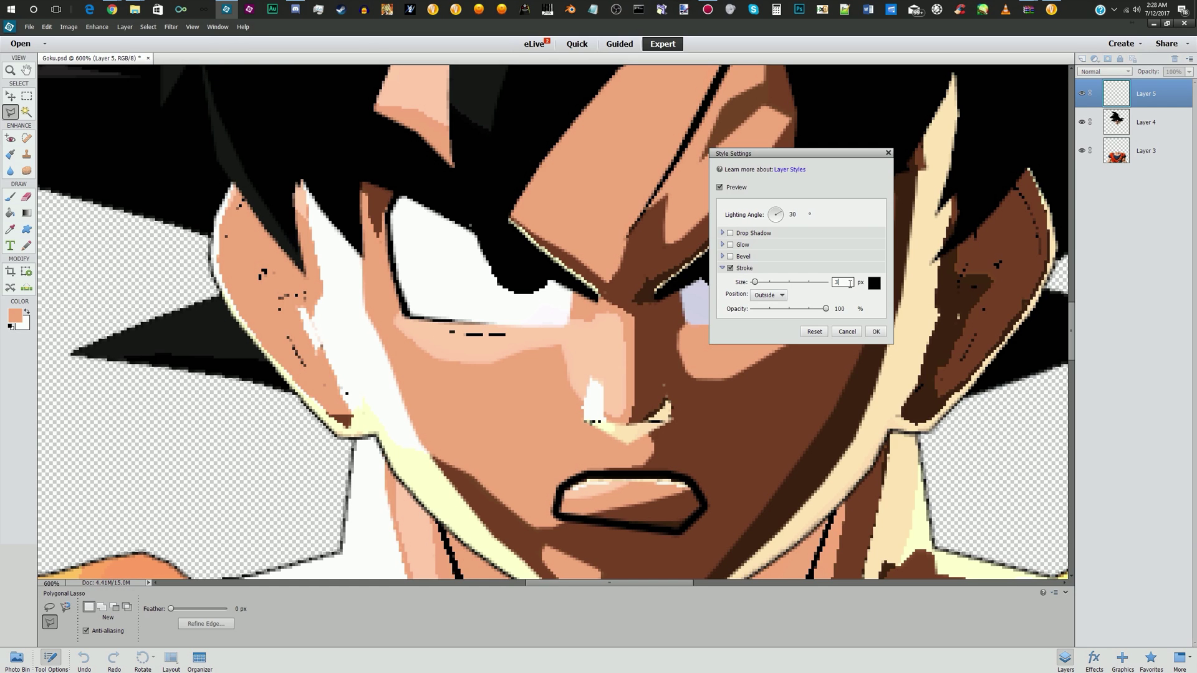
{"action": "left_click", "coordinate": [876, 331]}
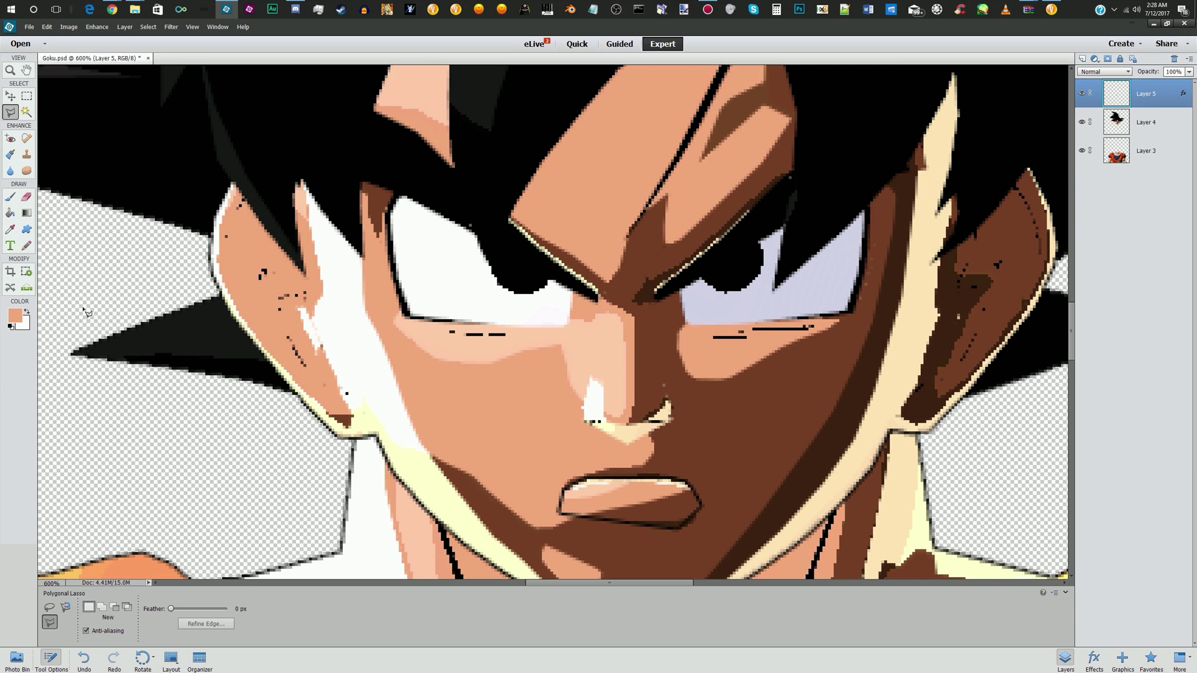
{"action": "right_click", "coordinate": [1124, 95]}
{"action": "left_click", "coordinate": [1150, 147]}
Lasso the stroke outline around the lower lip, delete it so only the upper mouth line remains, and clear the selection
{"action": "left_click", "coordinate": [562, 491]}
{"action": "left_click", "coordinate": [631, 506]}
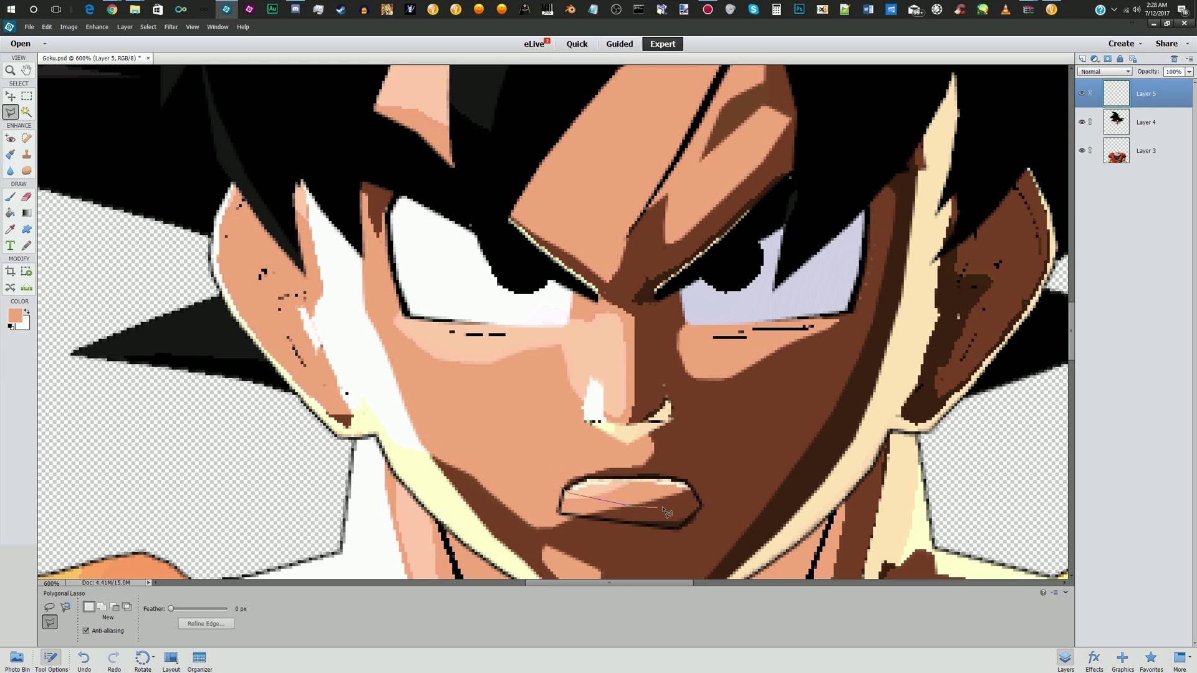
{"action": "left_click", "coordinate": [698, 486]}
{"action": "left_click", "coordinate": [717, 524]}
{"action": "left_click", "coordinate": [632, 552]}
{"action": "left_click", "coordinate": [545, 539]}
{"action": "left_click", "coordinate": [534, 495]}
{"action": "left_click", "coordinate": [562, 488]}
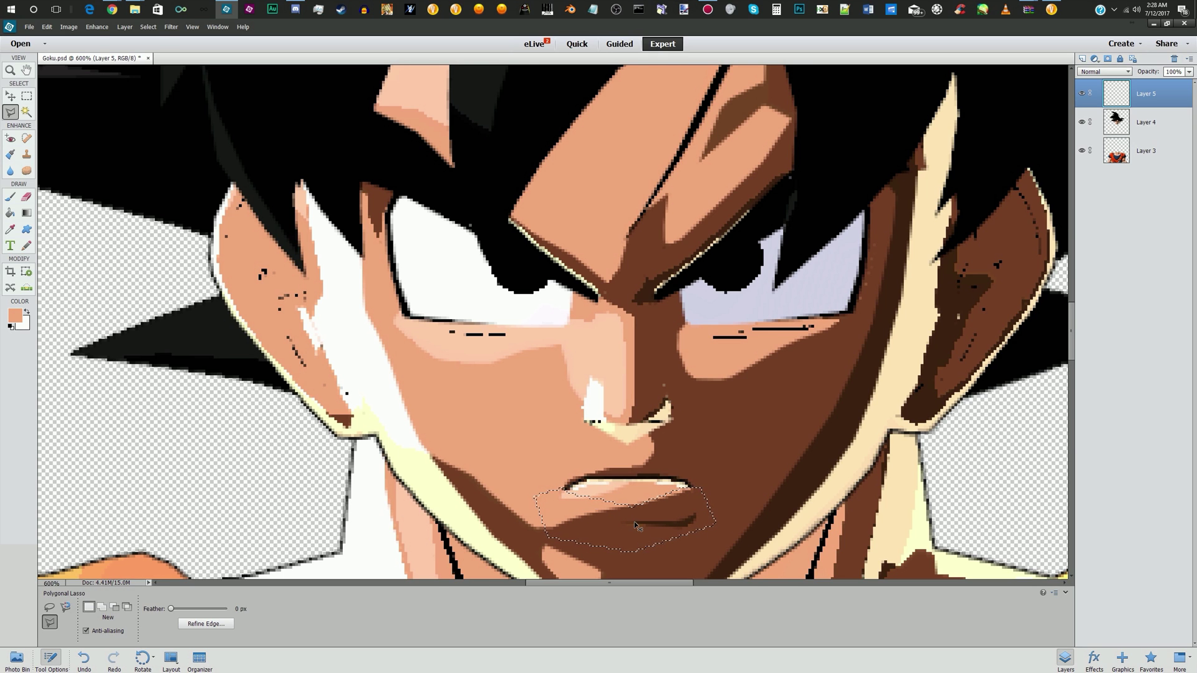
{"action": "key", "text": "ctrl+minus"}
{"action": "key", "text": "ctrl+minus"}
{"action": "key", "text": "ctrl+minus"}
{"action": "key", "text": "ctrl+minus"}
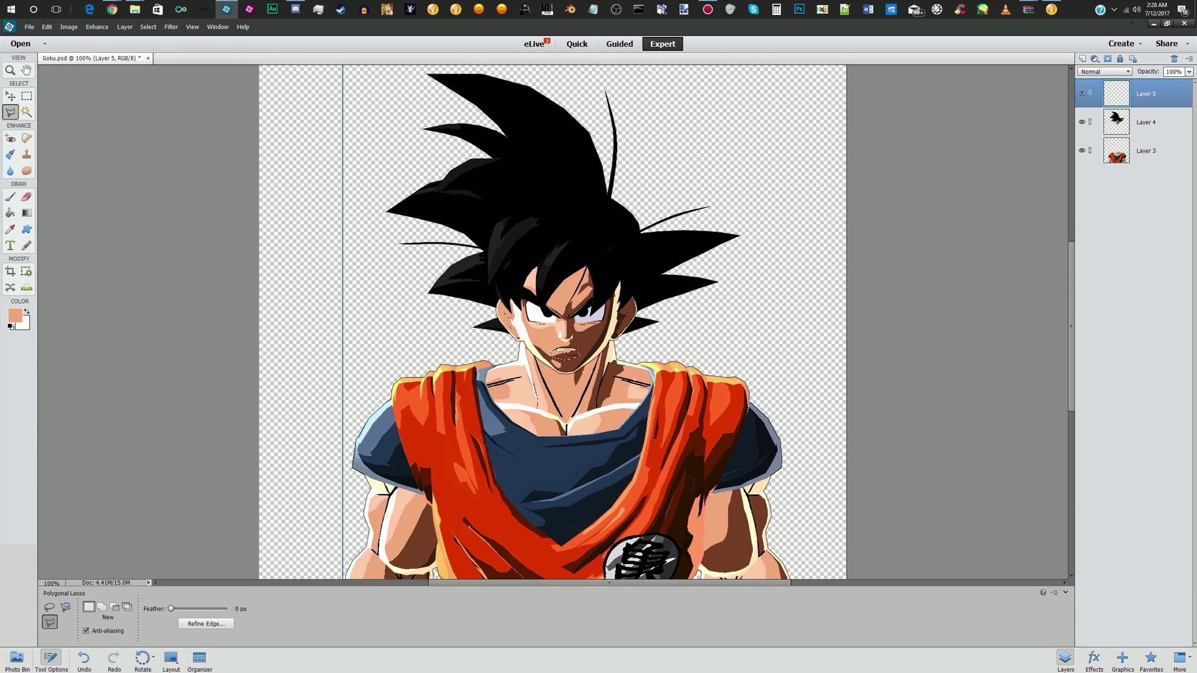
{"action": "left_click", "coordinate": [27, 95]}
{"action": "left_click", "coordinate": [634, 522]}
Lasso the chest area on Layer 3 along the upper edge of the white highlight and copy it to a new layer
{"action": "key", "text": "ctrl+plus"}
{"action": "key", "text": "ctrl+plus"}
{"action": "key", "text": "ctrl+plus"}
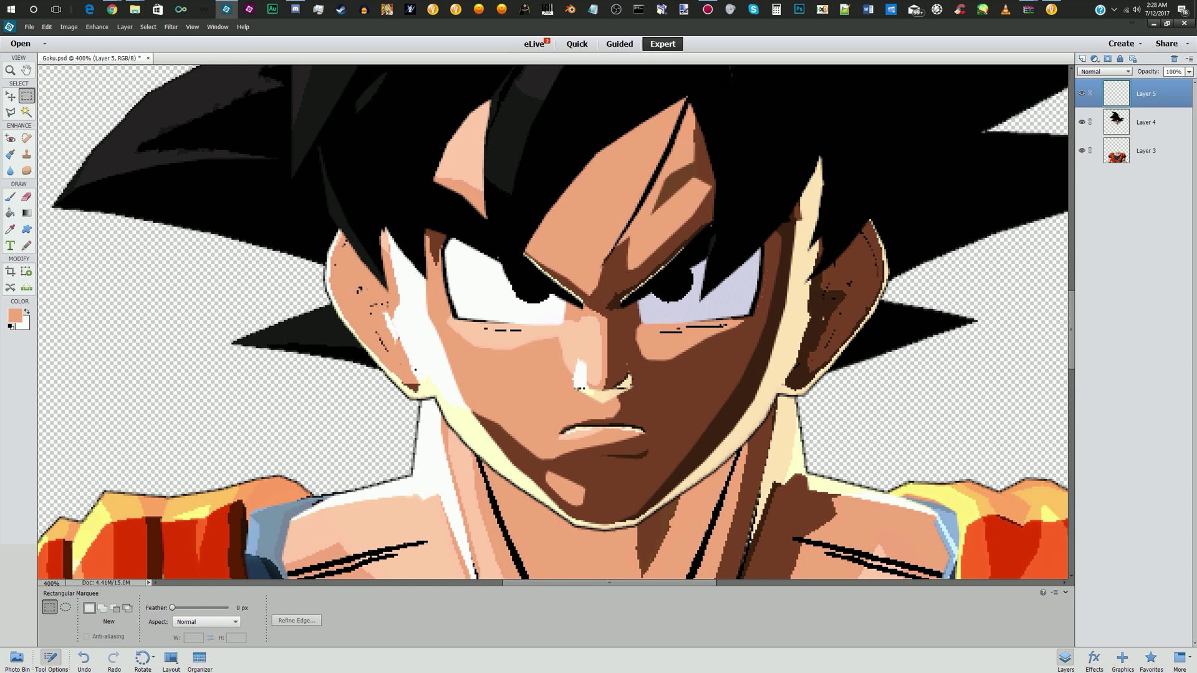
{"action": "scroll", "coordinate": [556, 322], "scroll_direction": "down", "scroll_amount": 3}
{"action": "scroll", "coordinate": [553, 321], "scroll_direction": "down", "scroll_amount": 3}
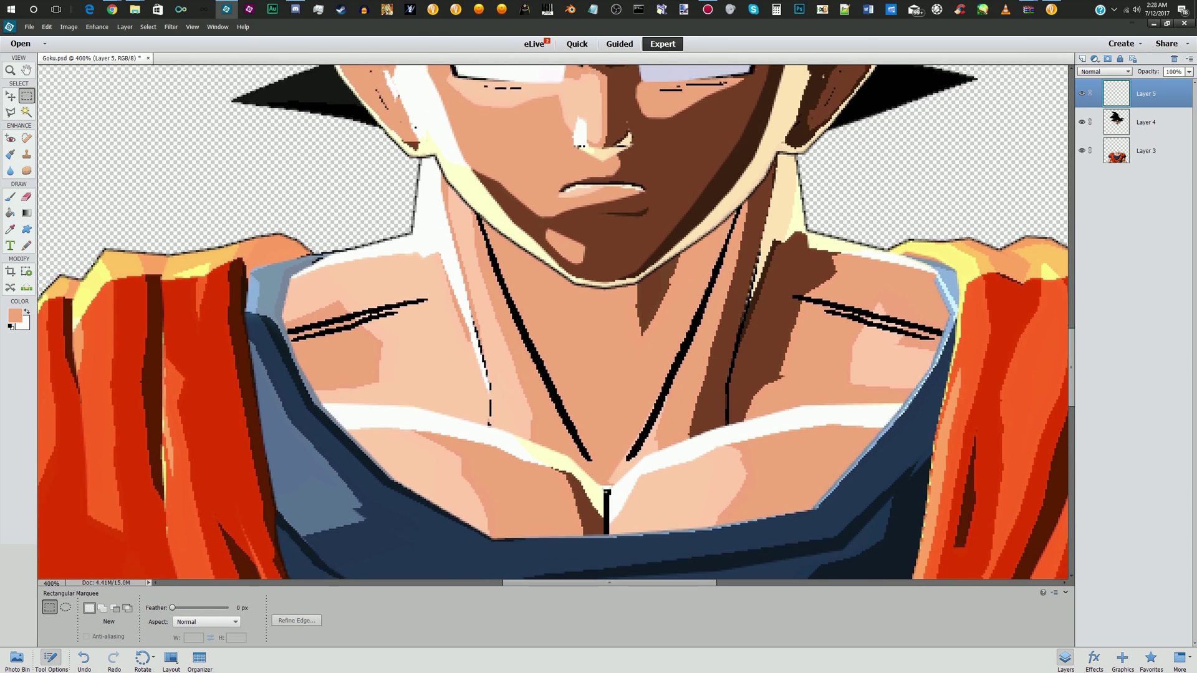
{"action": "left_click", "coordinate": [11, 112]}
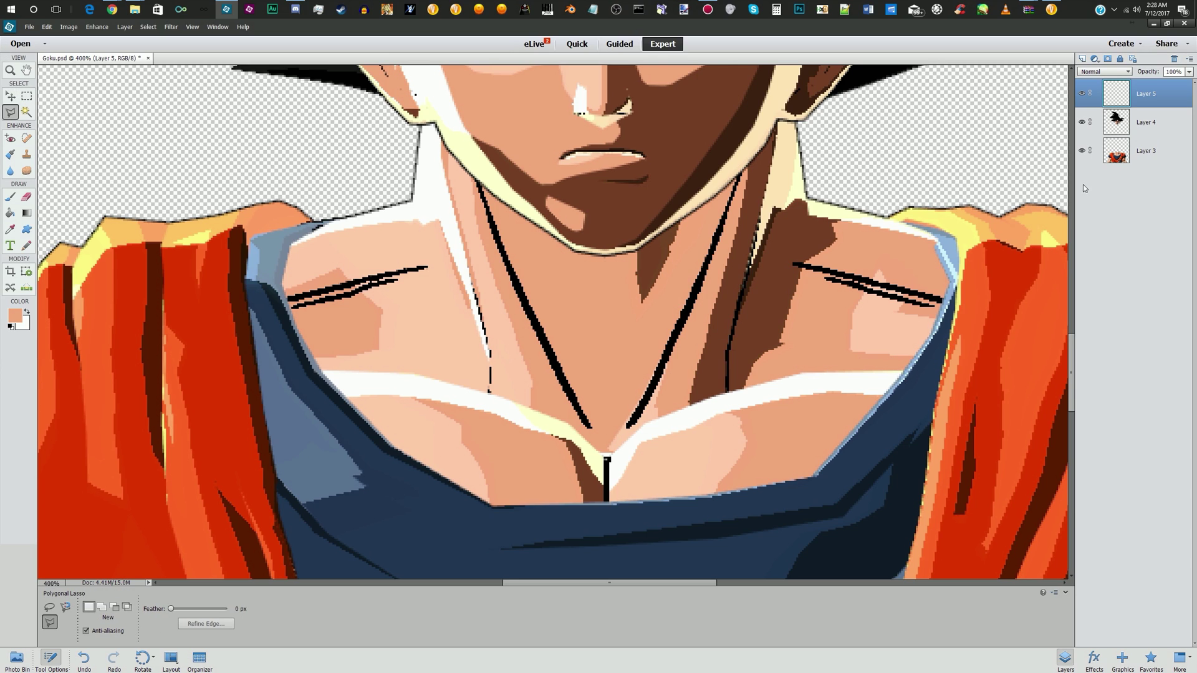
{"action": "left_click", "coordinate": [1110, 160]}
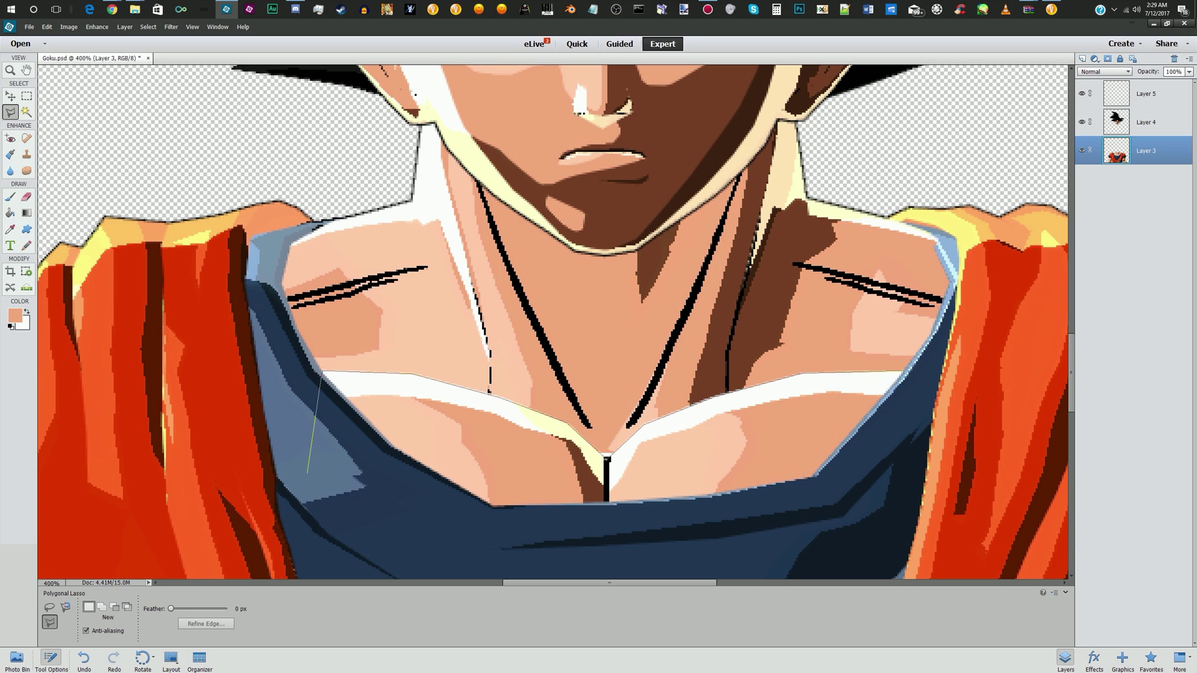
{"action": "left_click", "coordinate": [360, 488]}
{"action": "left_click", "coordinate": [687, 549]}
{"action": "left_click", "coordinate": [813, 477]}
{"action": "left_click", "coordinate": [907, 376]}
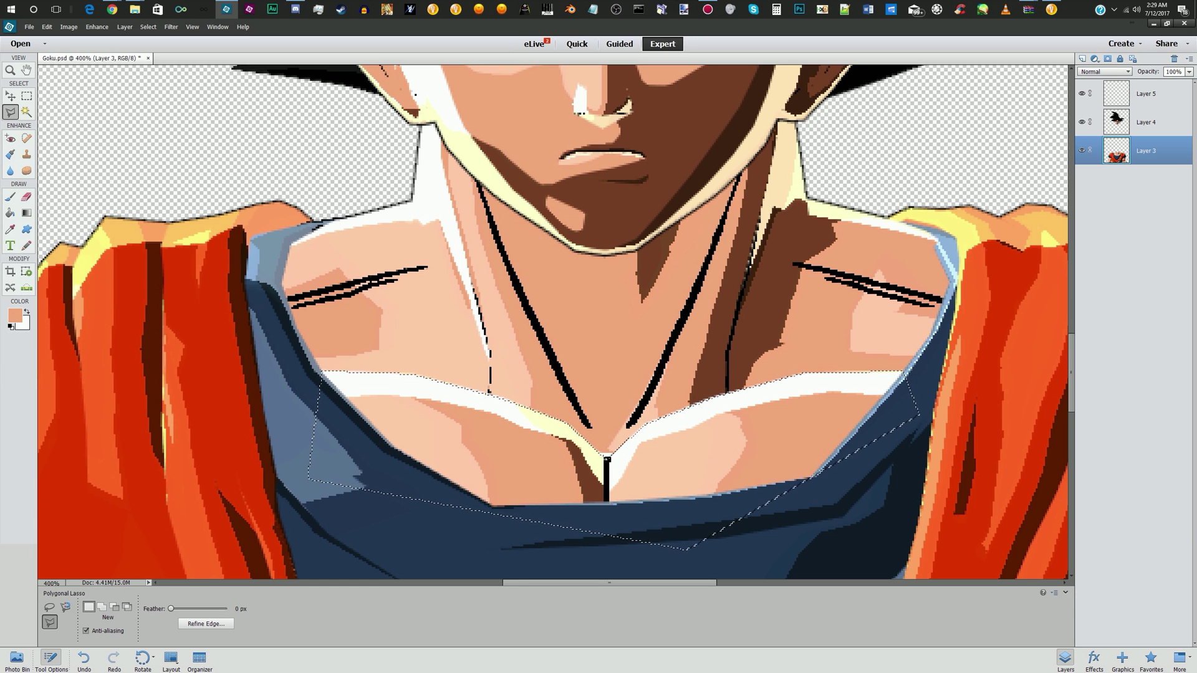
{"action": "key", "text": "ctrl+j"}
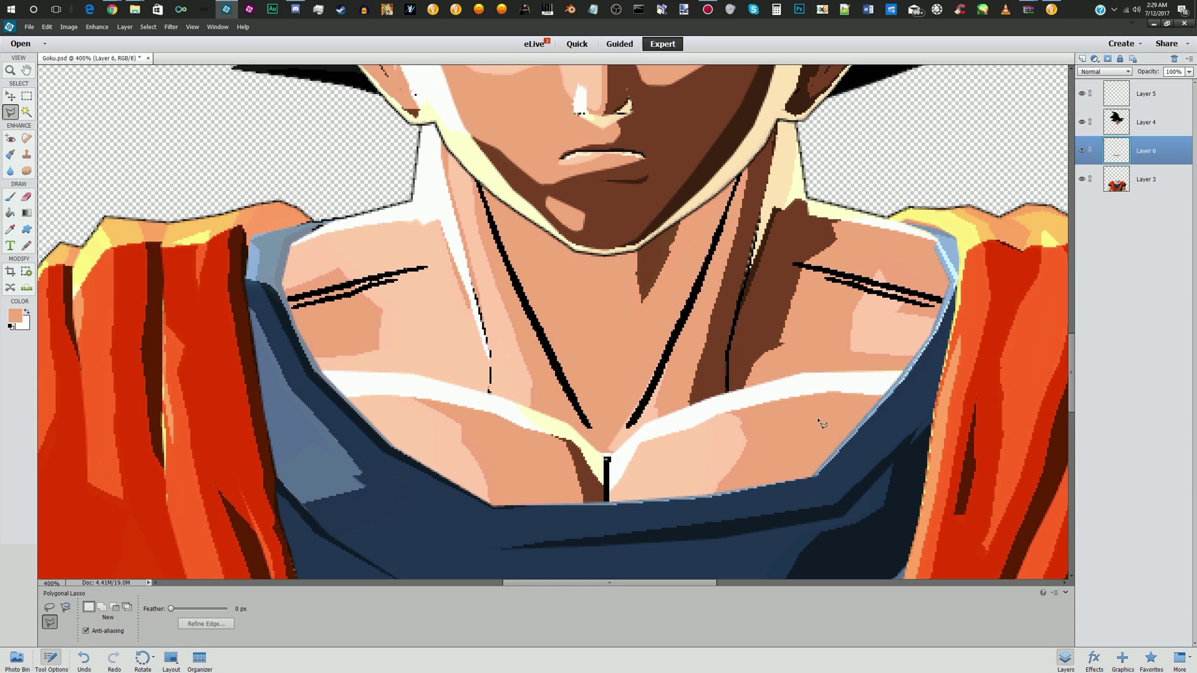
Add a 2 px black outside stroke to the copied chest layer, Layer 6, and simplify the layer
{"action": "left_click", "coordinate": [125, 26]}
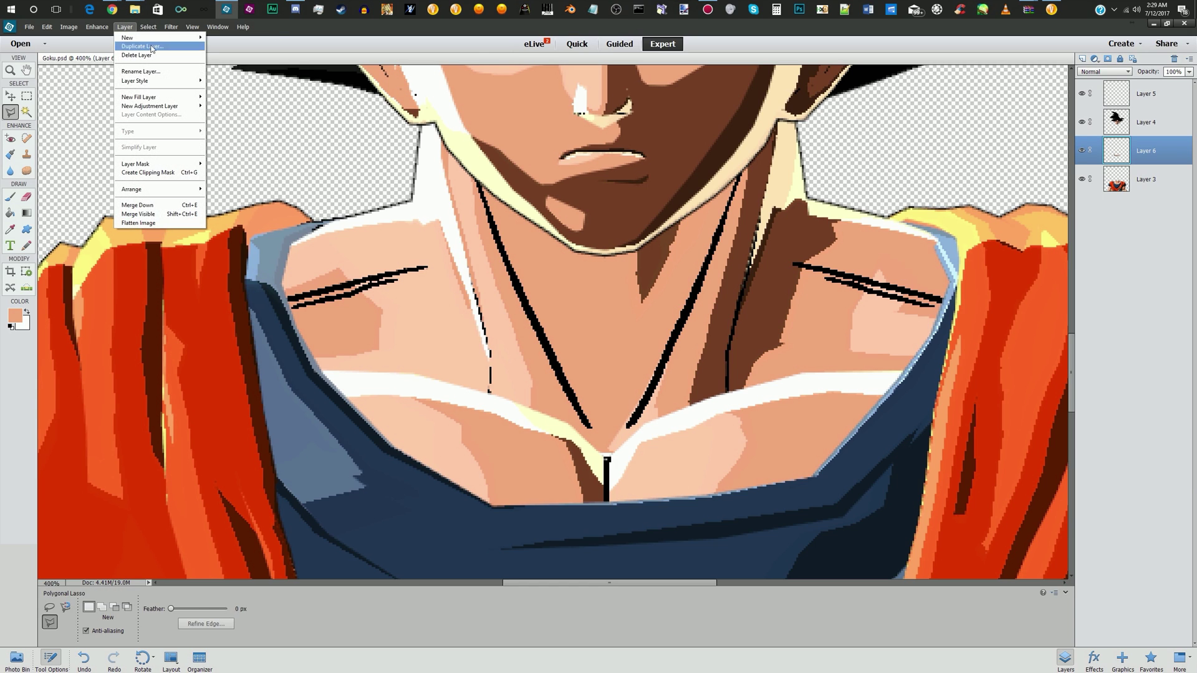
{"action": "left_click", "coordinate": [211, 80]}
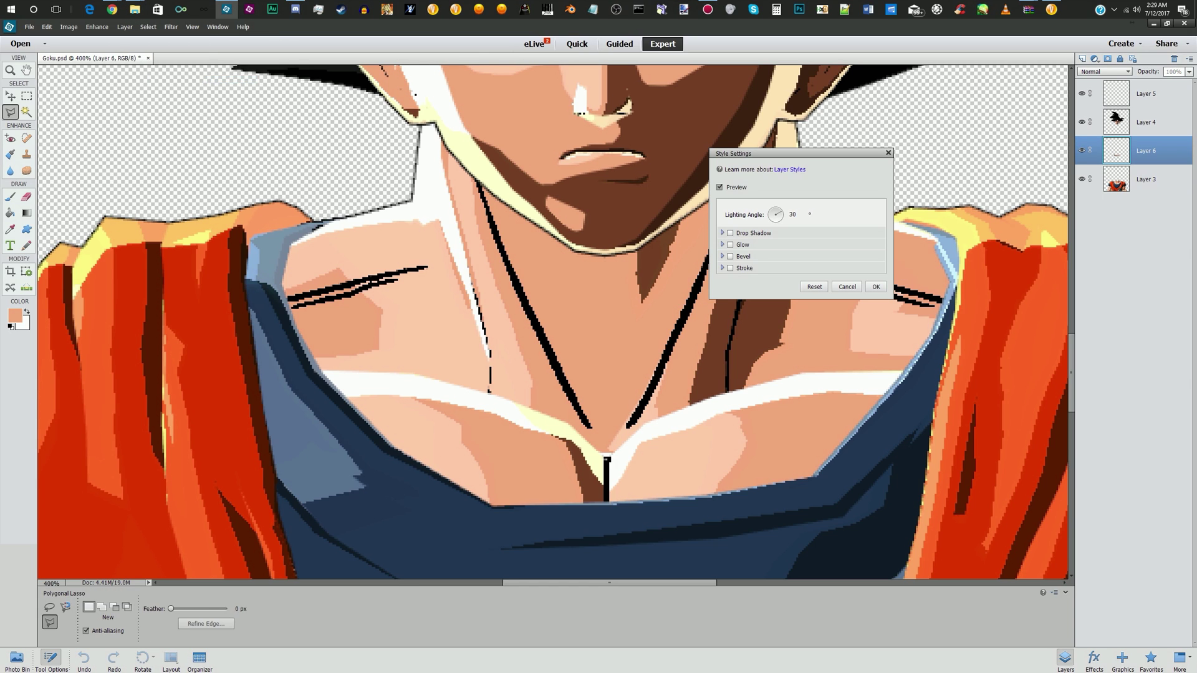
{"action": "left_click", "coordinate": [730, 268]}
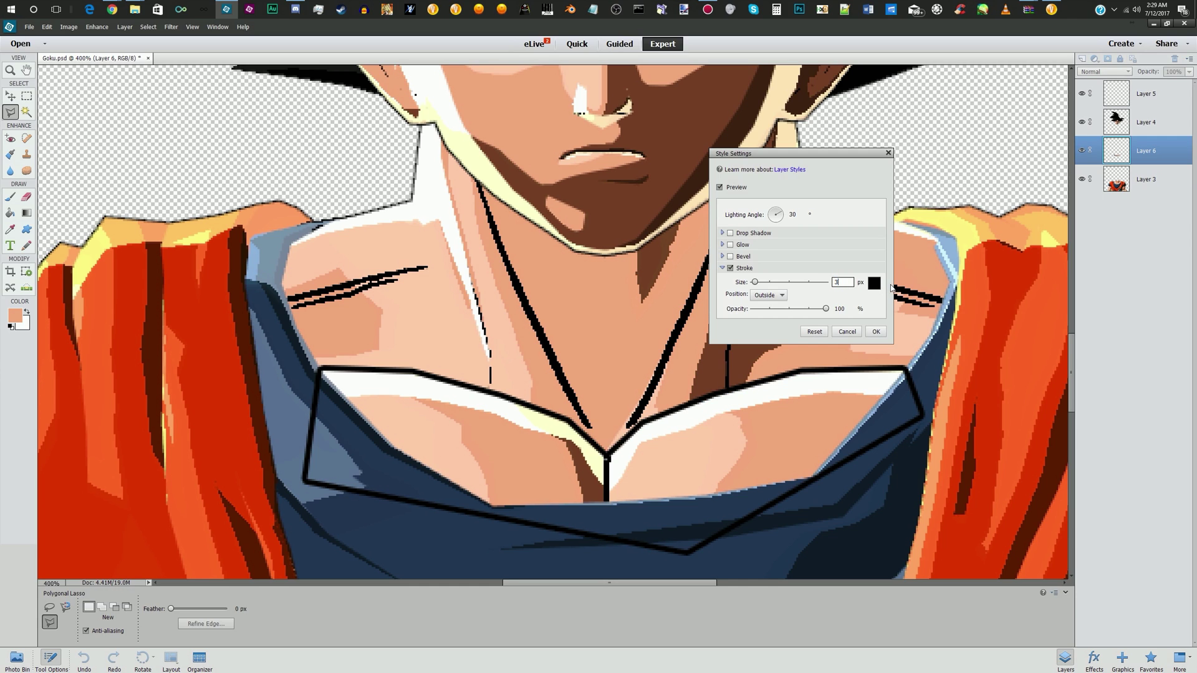
{"action": "type", "text": "2"}
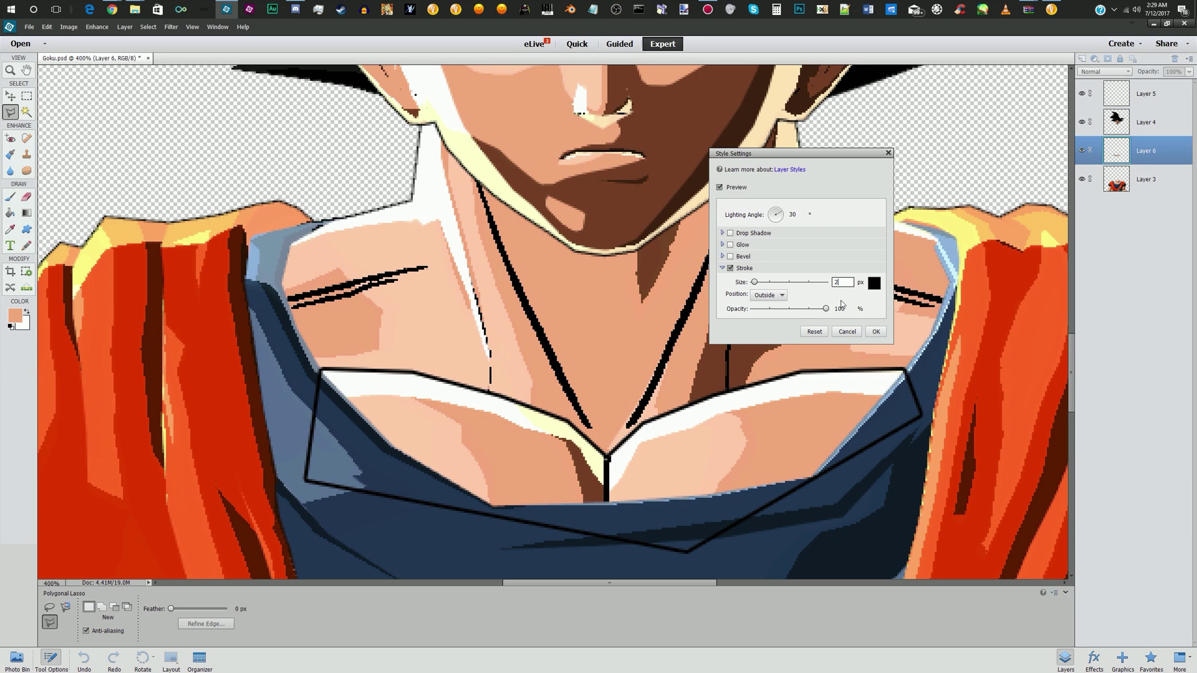
{"action": "left_click", "coordinate": [870, 330]}
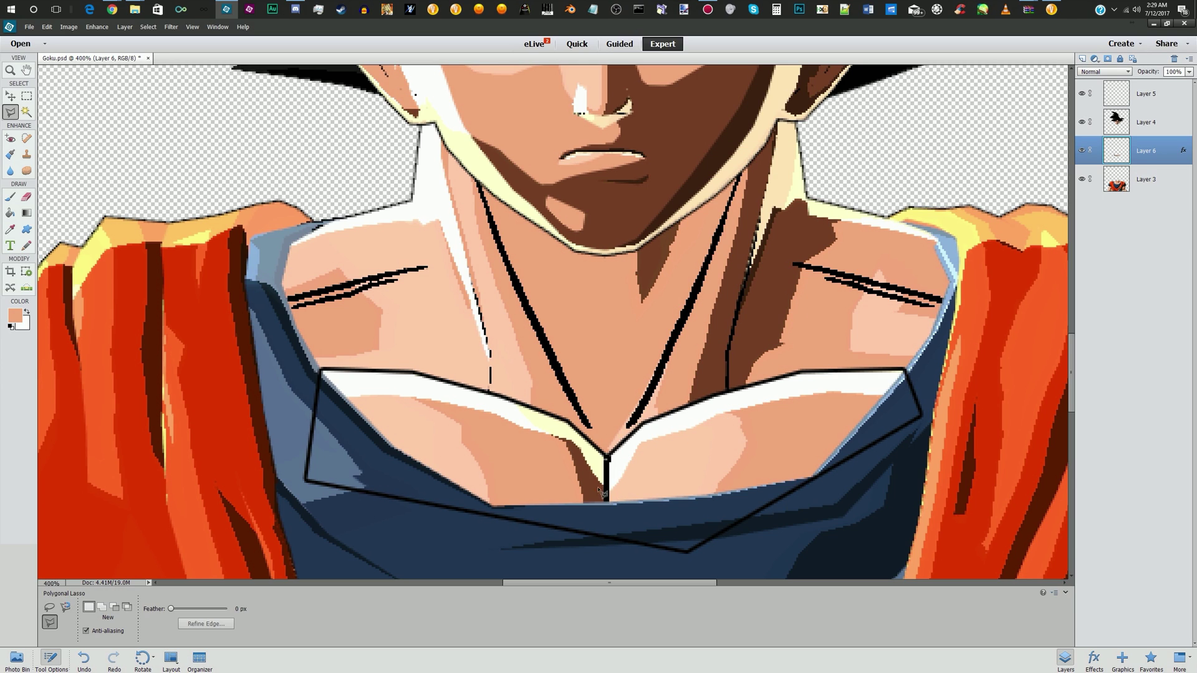
{"action": "right_click", "coordinate": [1183, 153]}
{"action": "left_click", "coordinate": [1140, 214]}
Lasso the side and lower parts of the chest stroke, delete them so only the upper contour remains, and clear the selection
{"action": "left_click", "coordinate": [903, 373]}
{"action": "left_click", "coordinate": [336, 526]}
{"action": "left_click", "coordinate": [961, 452]}
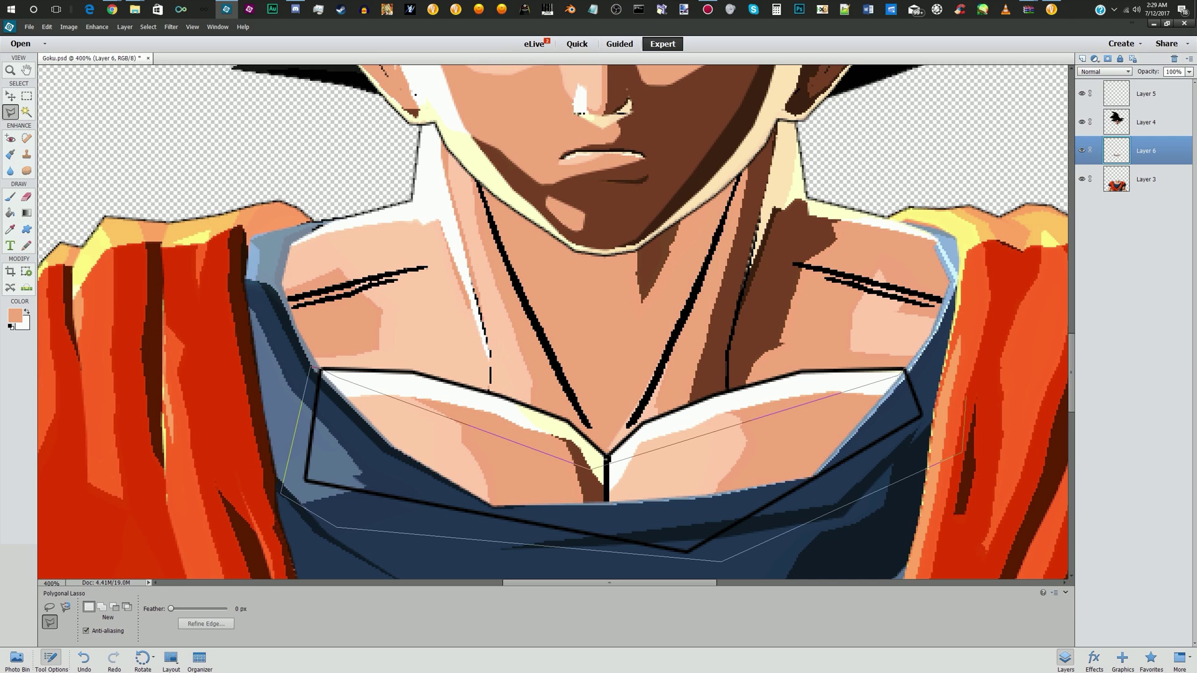
{"action": "double_click", "coordinate": [907, 376]}
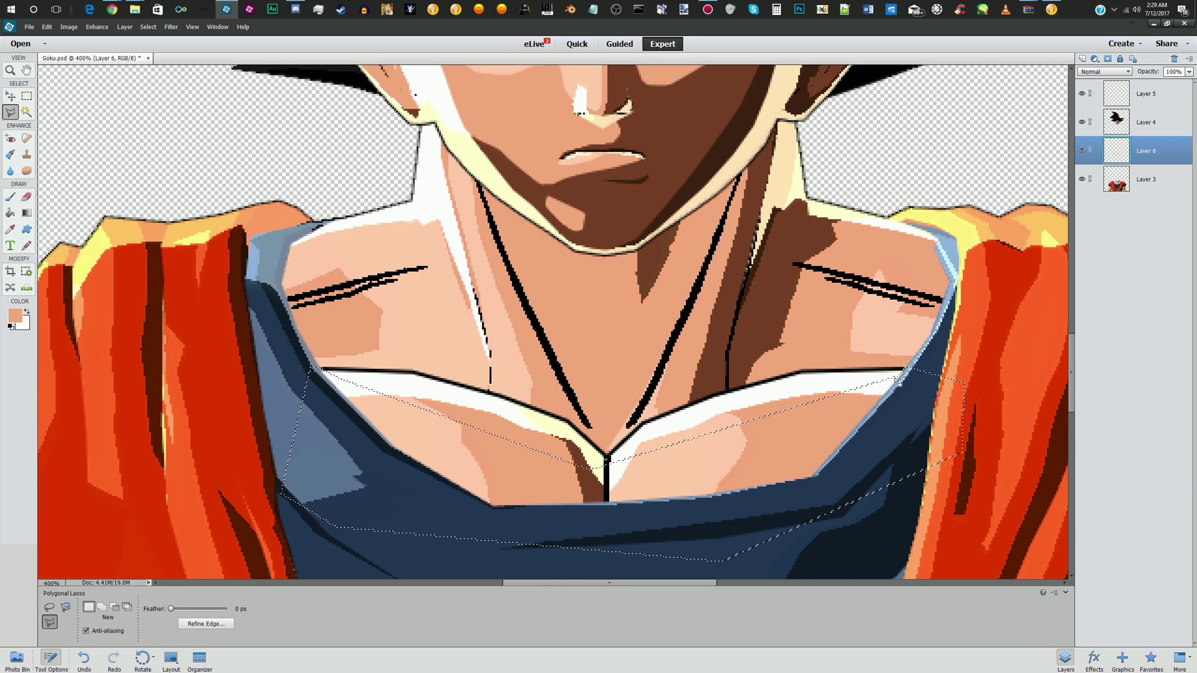
{"action": "key", "text": "ctrl+minus"}
{"action": "key", "text": "ctrl+minus"}
{"action": "key", "text": "ctrl+minus"}
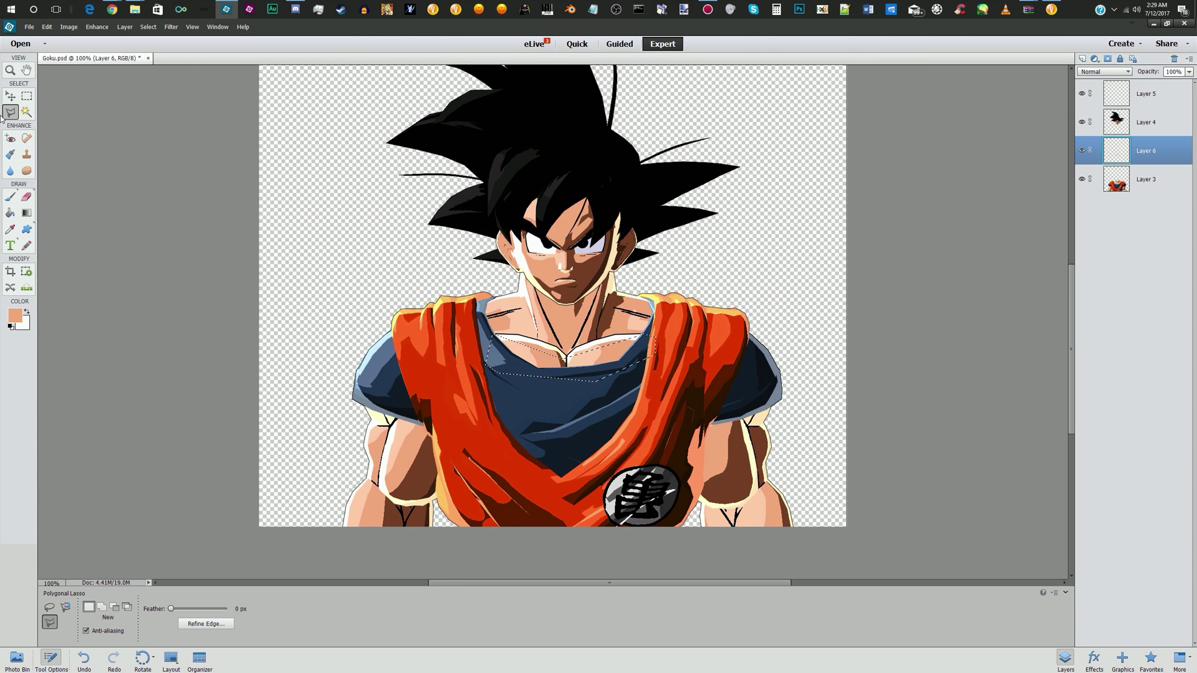
{"action": "left_click", "coordinate": [26, 96]}
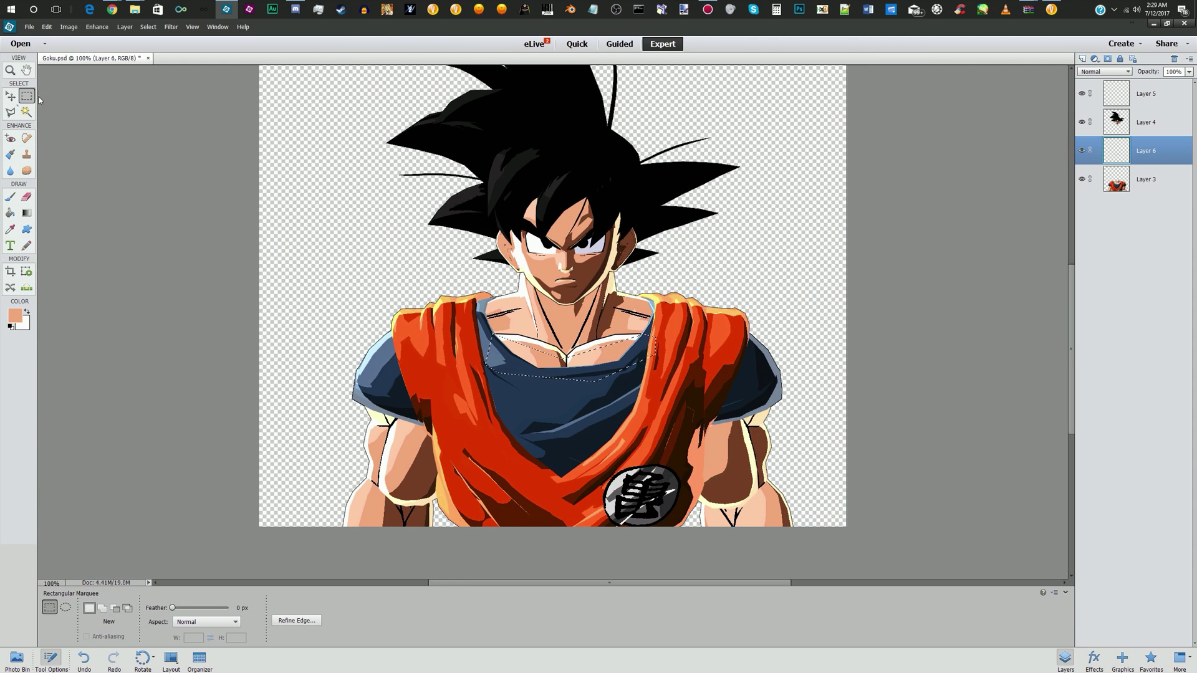
{"action": "left_click_drag", "start_coordinate": [152, 96], "coordinate": [152, 99]}
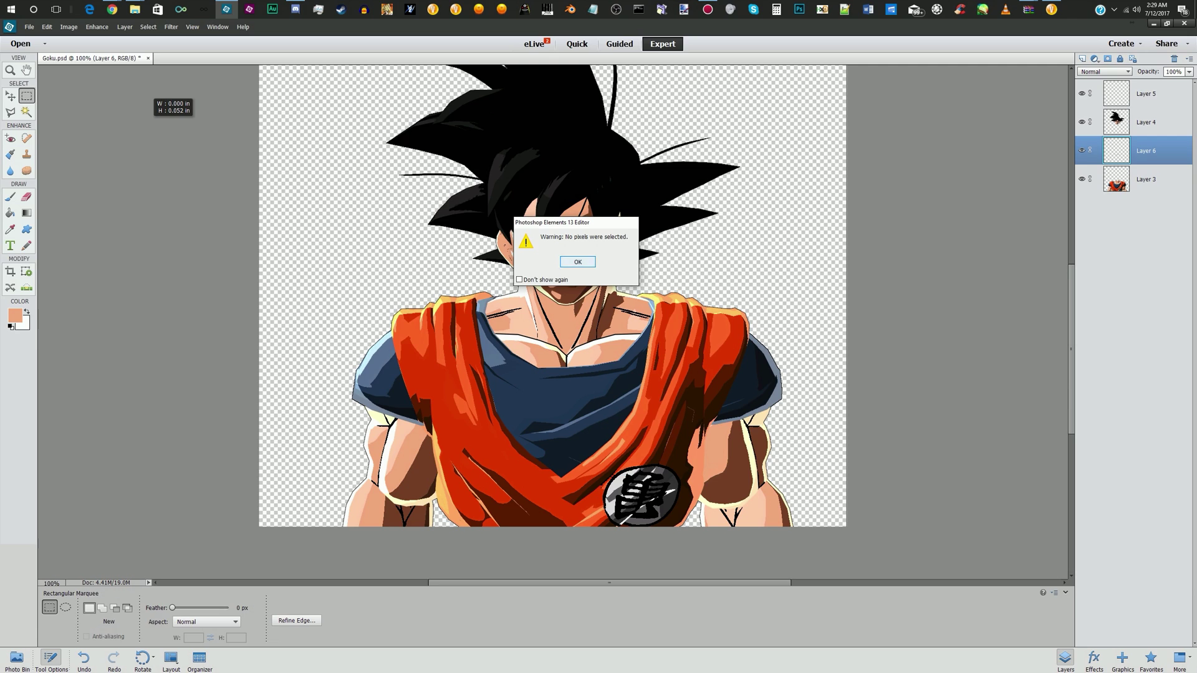
{"action": "key", "text": "Return"}
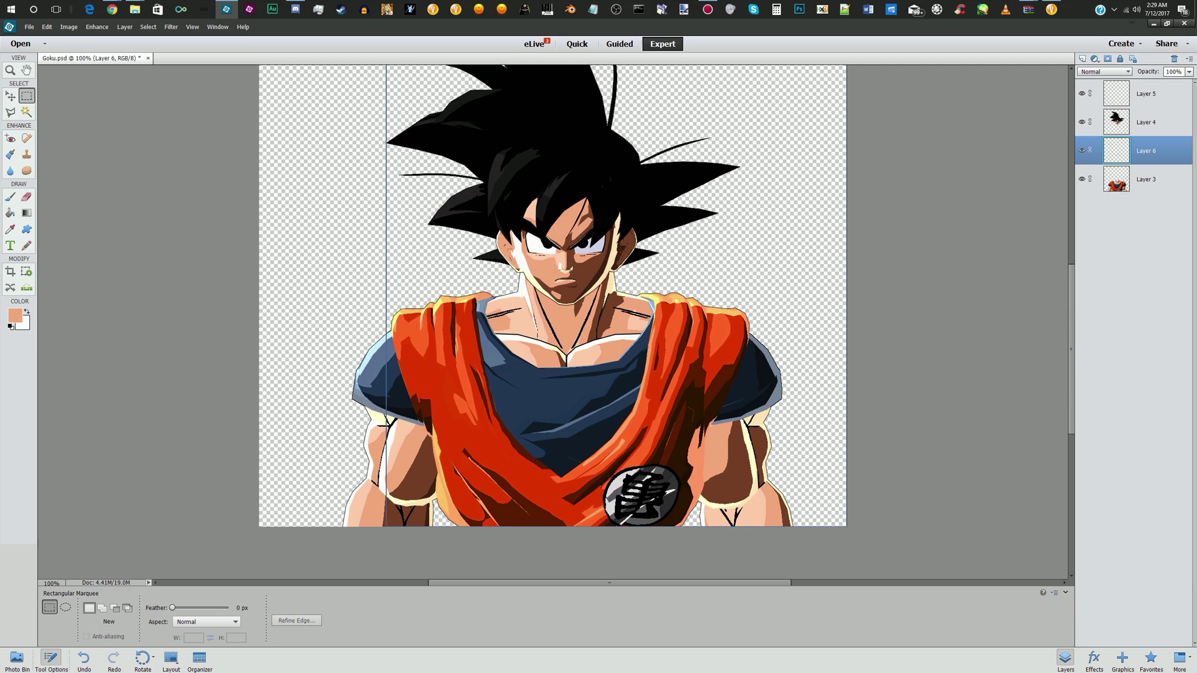
Merge the chest contour on Layer 6 with the body on Layer 3
{"action": "key", "text": "ctrl+minus"}
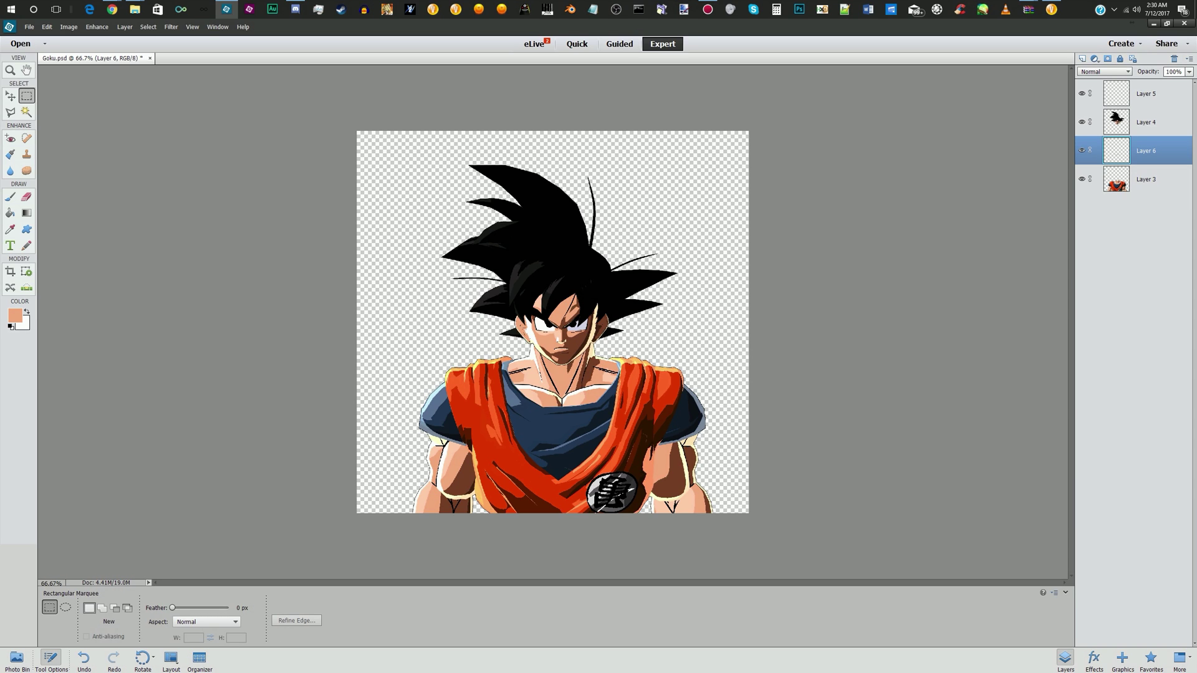
{"action": "left_click", "coordinate": [1145, 179], "text": "ctrl"}
{"action": "right_click", "coordinate": [1130, 184]}
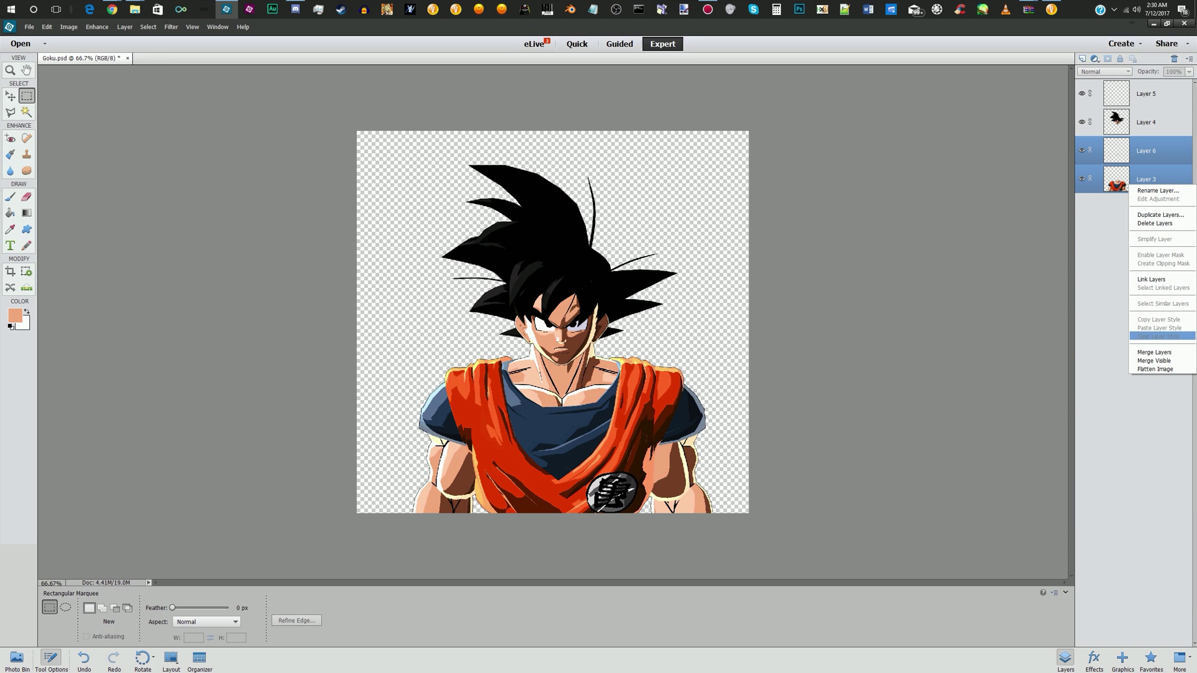
{"action": "left_click", "coordinate": [1153, 352]}
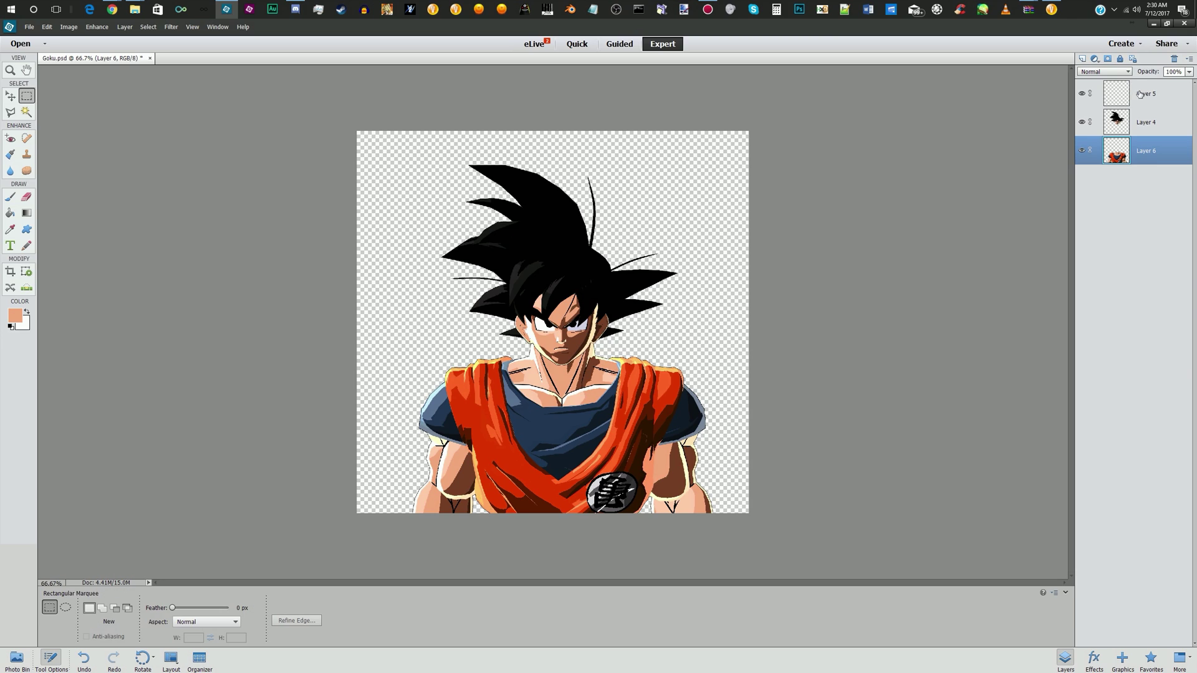
Merge the mouth line on Layer 5 with the head on Layer 4, and make the body layer active
{"action": "left_click", "coordinate": [1140, 94]}
{"action": "left_click", "coordinate": [1145, 122], "text": "ctrl"}
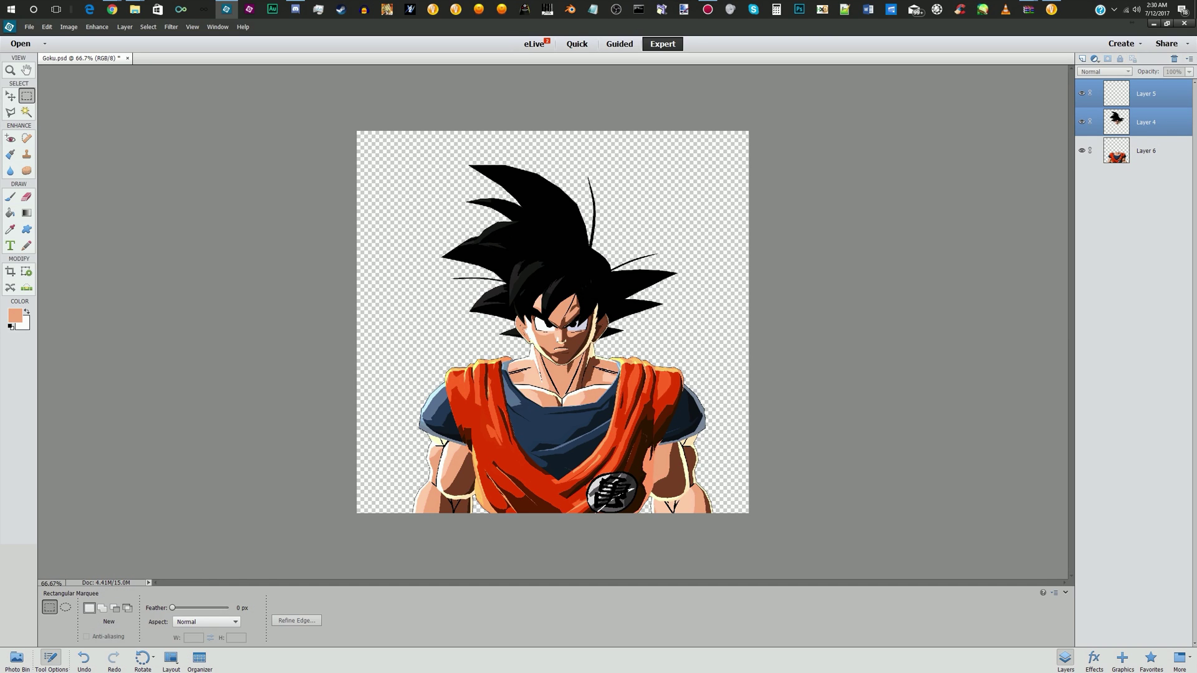
{"action": "right_click", "coordinate": [1148, 127]}
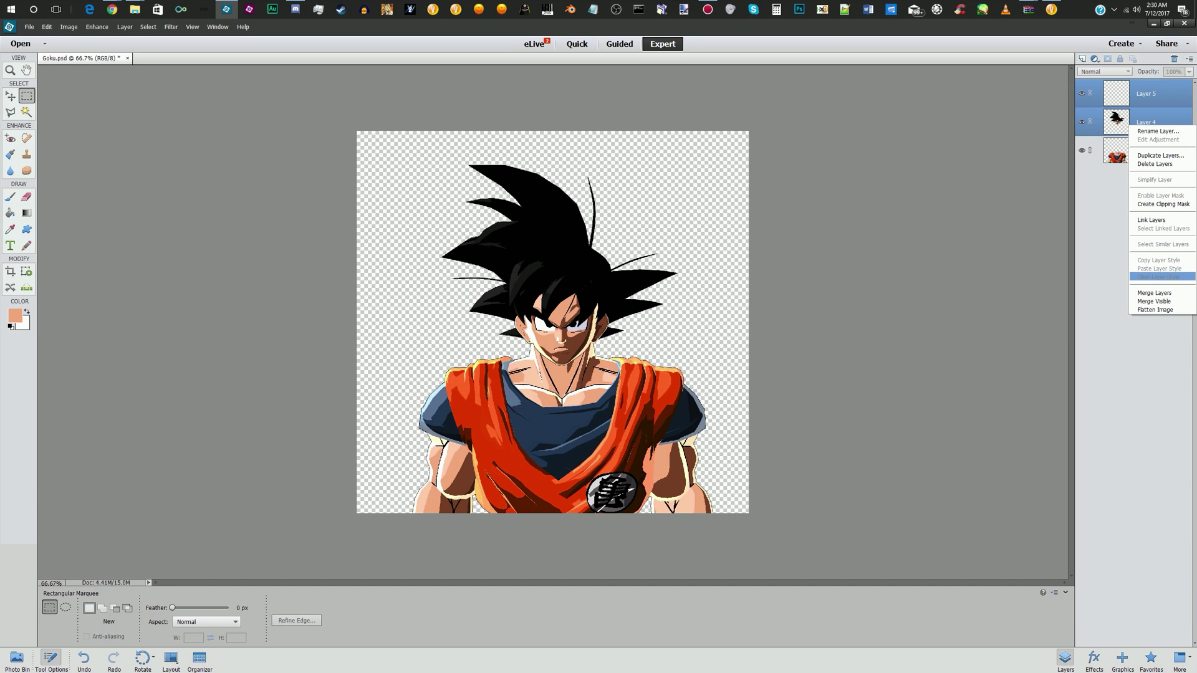
{"action": "left_click", "coordinate": [1153, 276]}
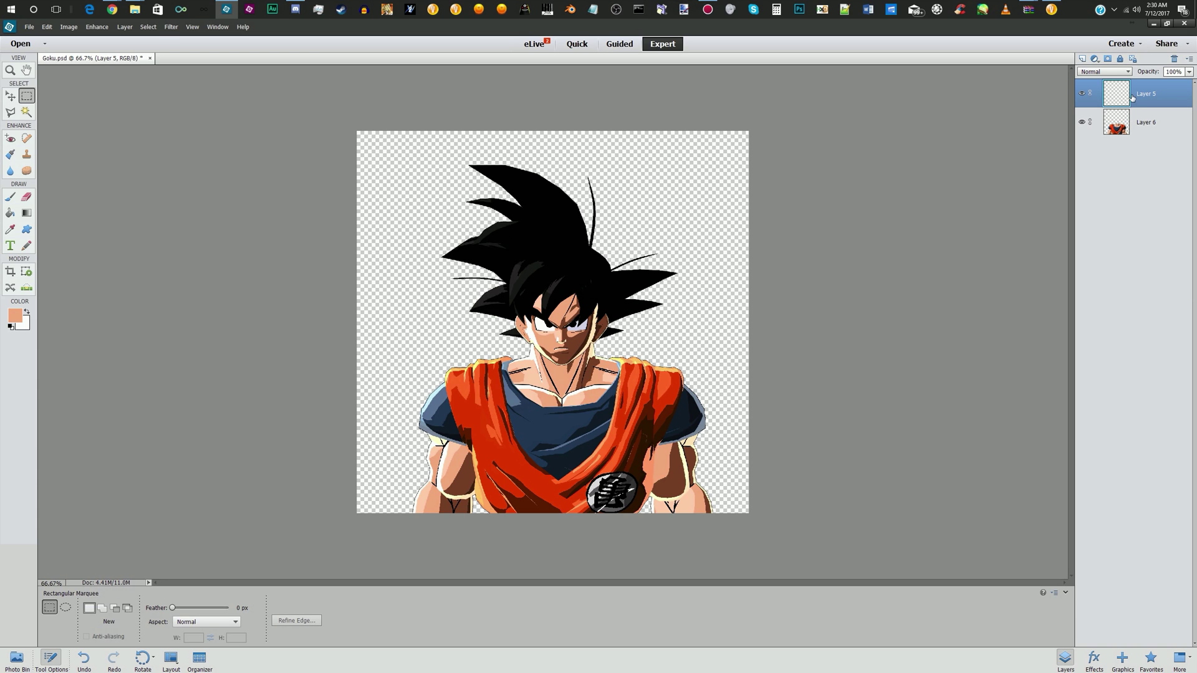
{"action": "left_click", "coordinate": [1131, 128]}
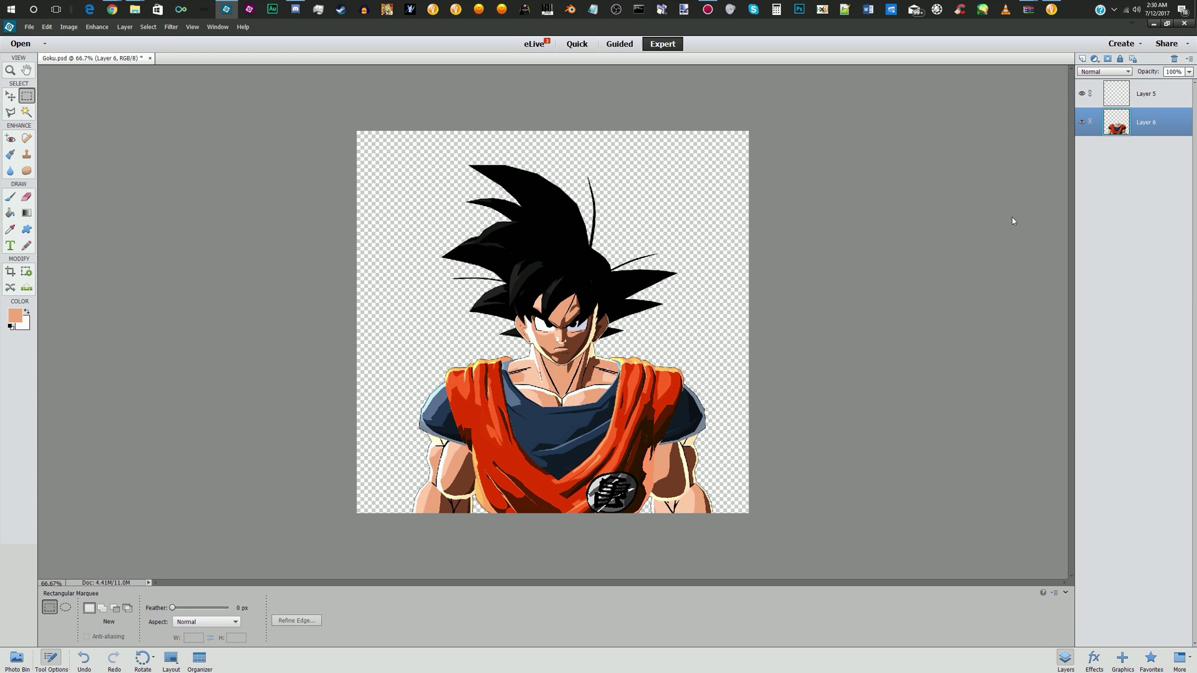
Save the layered image as Goku.psd, replacing the existing file
{"action": "key", "text": "ctrl+shift+s"}
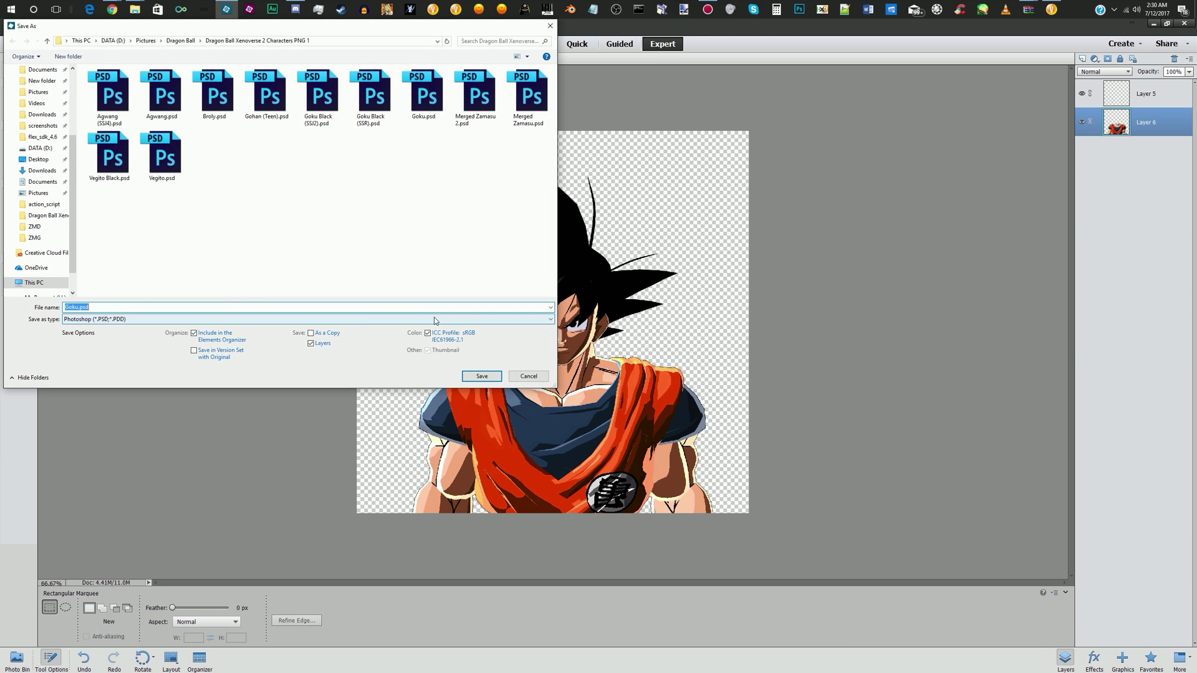
{"action": "left_click", "coordinate": [479, 376]}
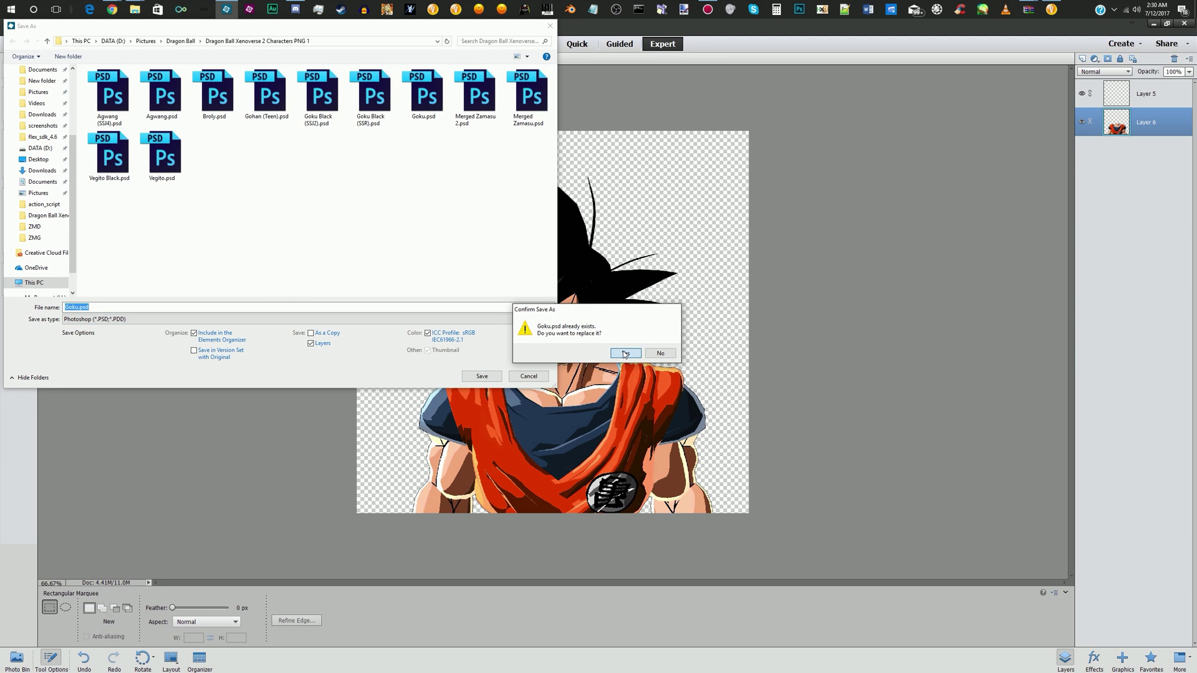
{"action": "left_click", "coordinate": [624, 353]}
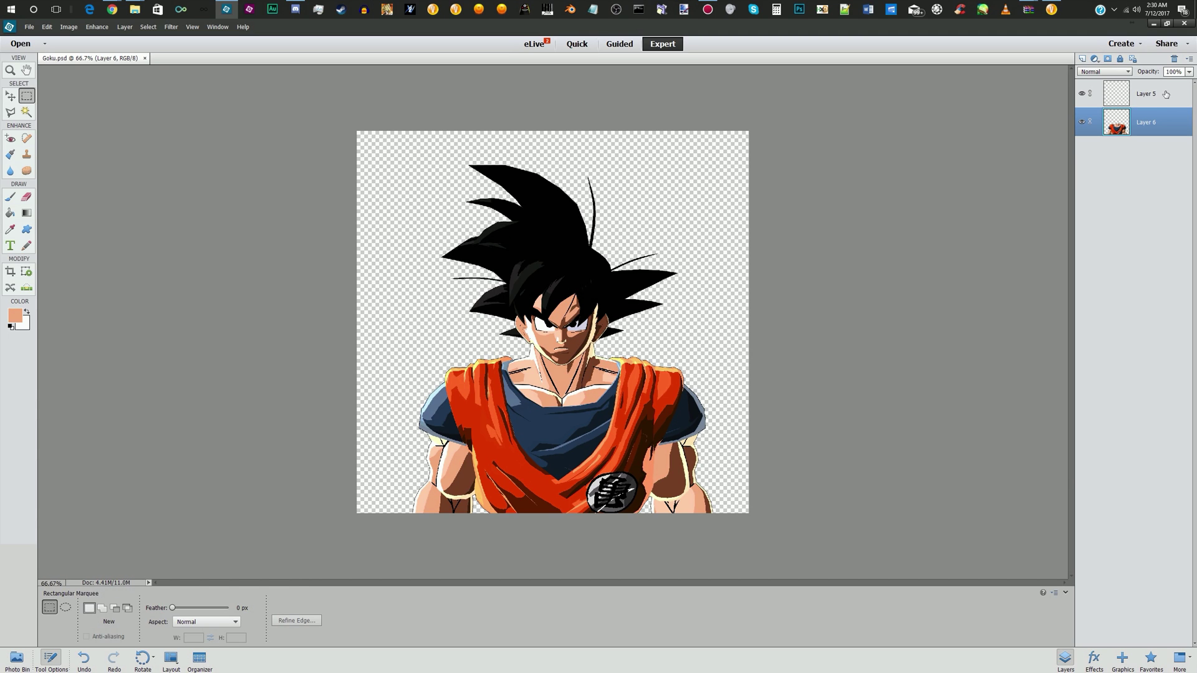
Try to crop the image to a selection loaded from a layer's contents
{"action": "left_click", "coordinate": [1122, 118], "text": "ctrl"}
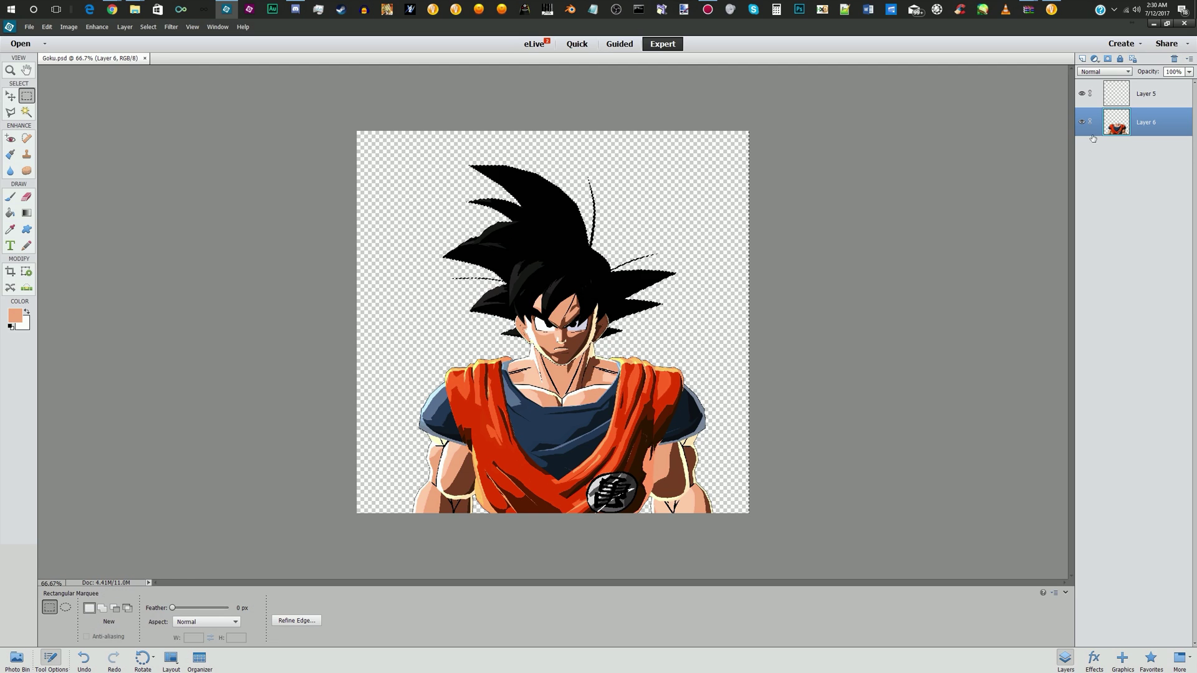
{"action": "left_click", "coordinate": [69, 27]}
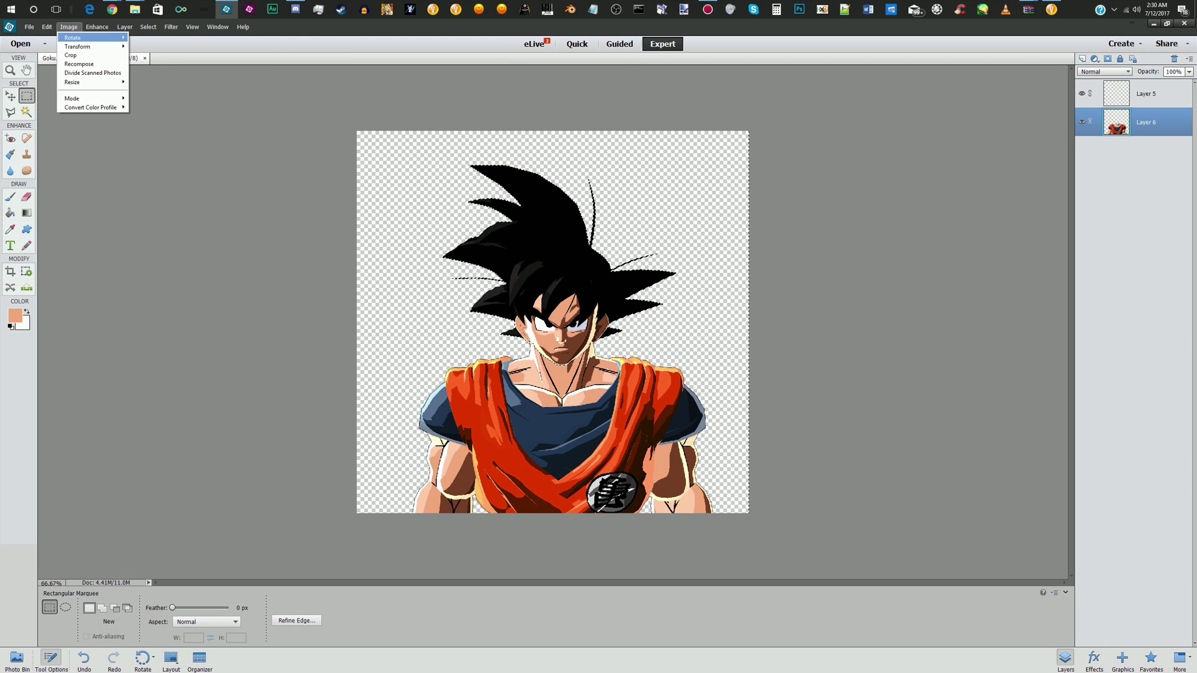
{"action": "left_click", "coordinate": [70, 54]}
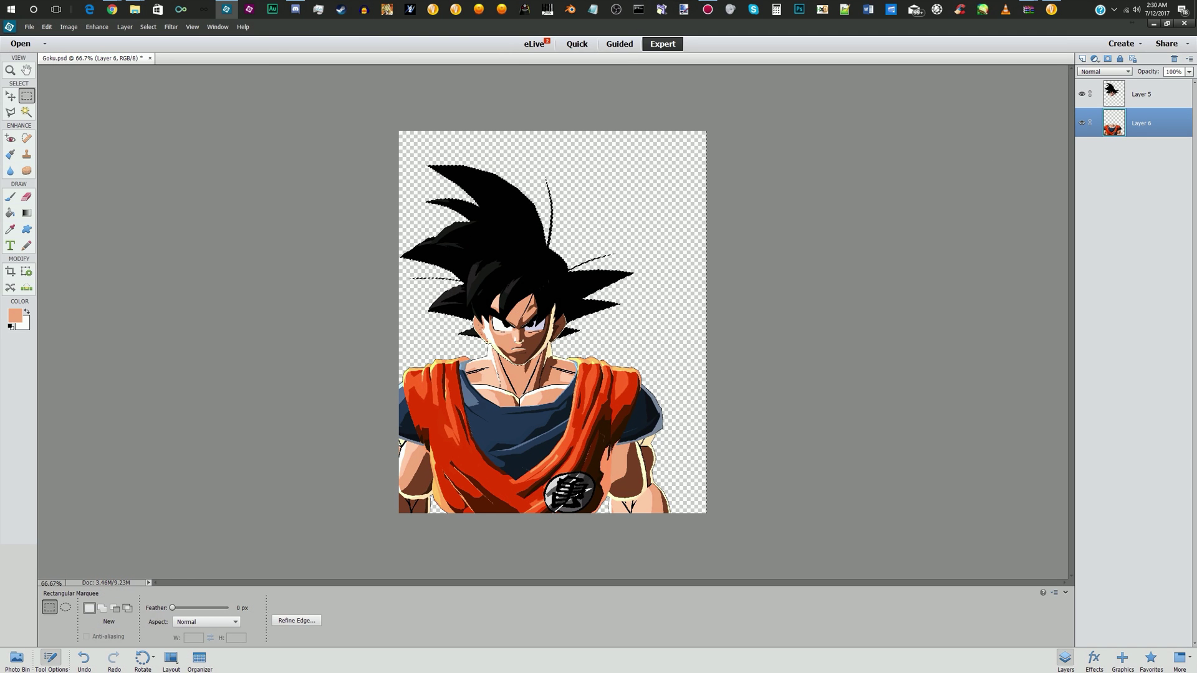
{"action": "key", "text": "ctrl+z"}
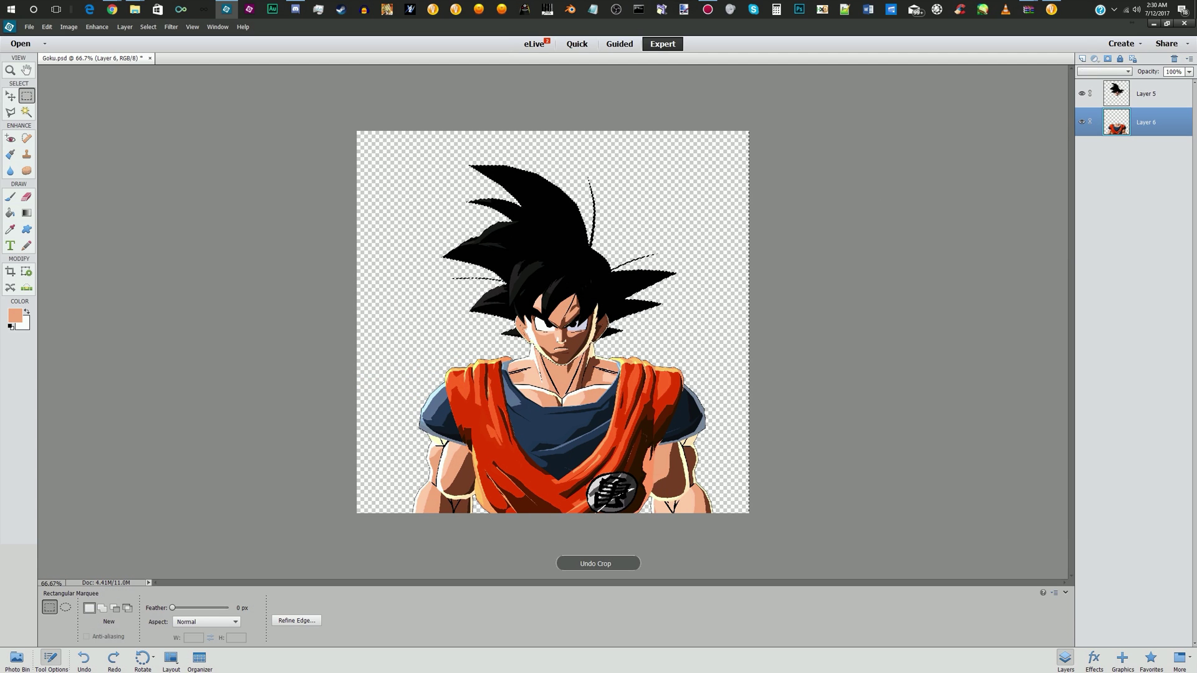
Select Layer 5 and Layer 6, and crop the canvas to a rectangular selection around the whole figure
{"action": "left_click", "coordinate": [1120, 124], "text": "ctrl"}
{"action": "left_click", "coordinate": [1131, 93], "text": "shift"}
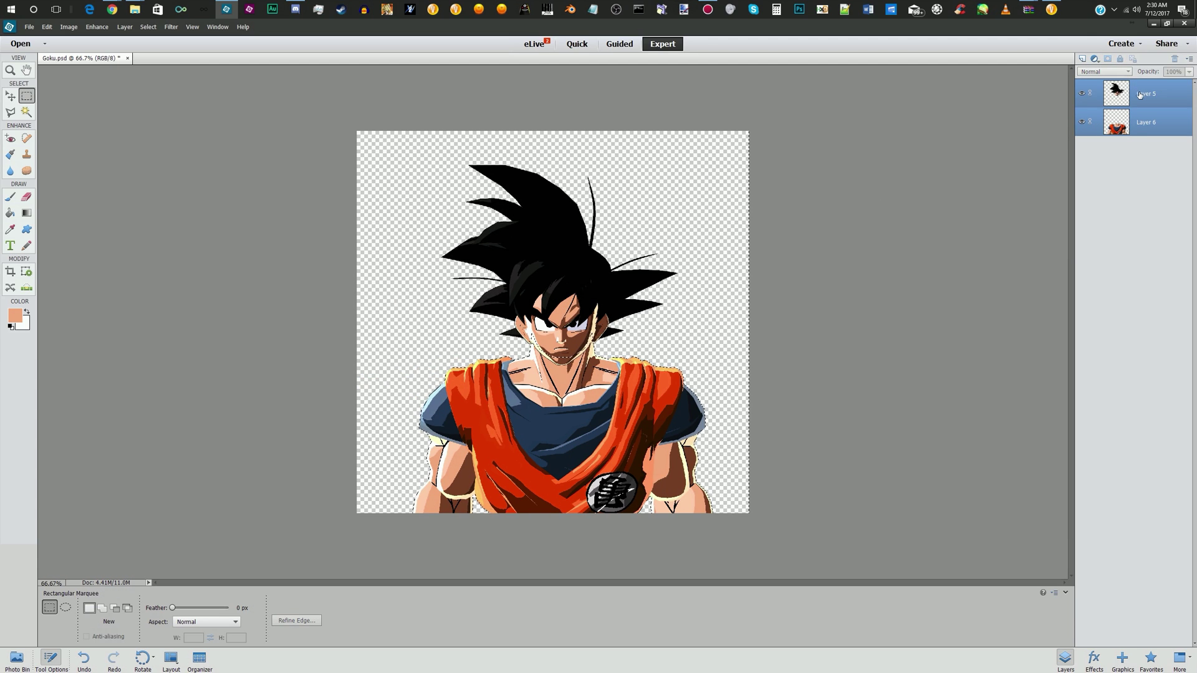
{"action": "left_click", "coordinate": [1128, 94], "text": "ctrl"}
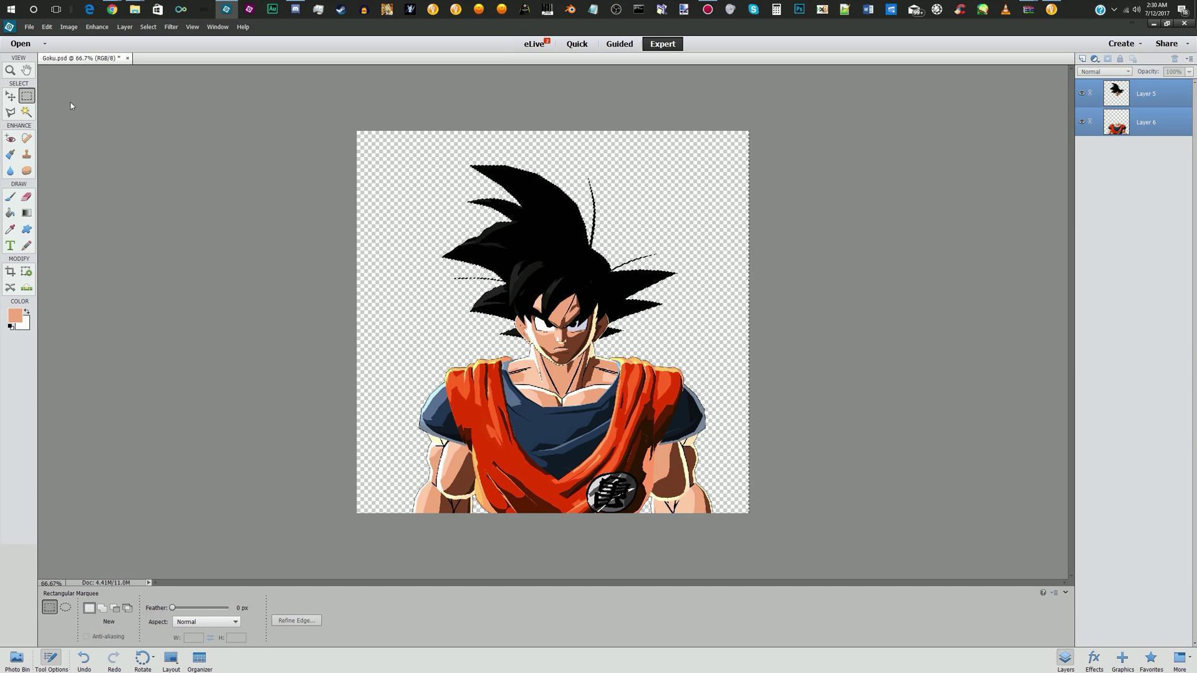
{"action": "left_click_drag", "start_coordinate": [383, 142], "coordinate": [722, 529]}
{"action": "left_click", "coordinate": [69, 27]}
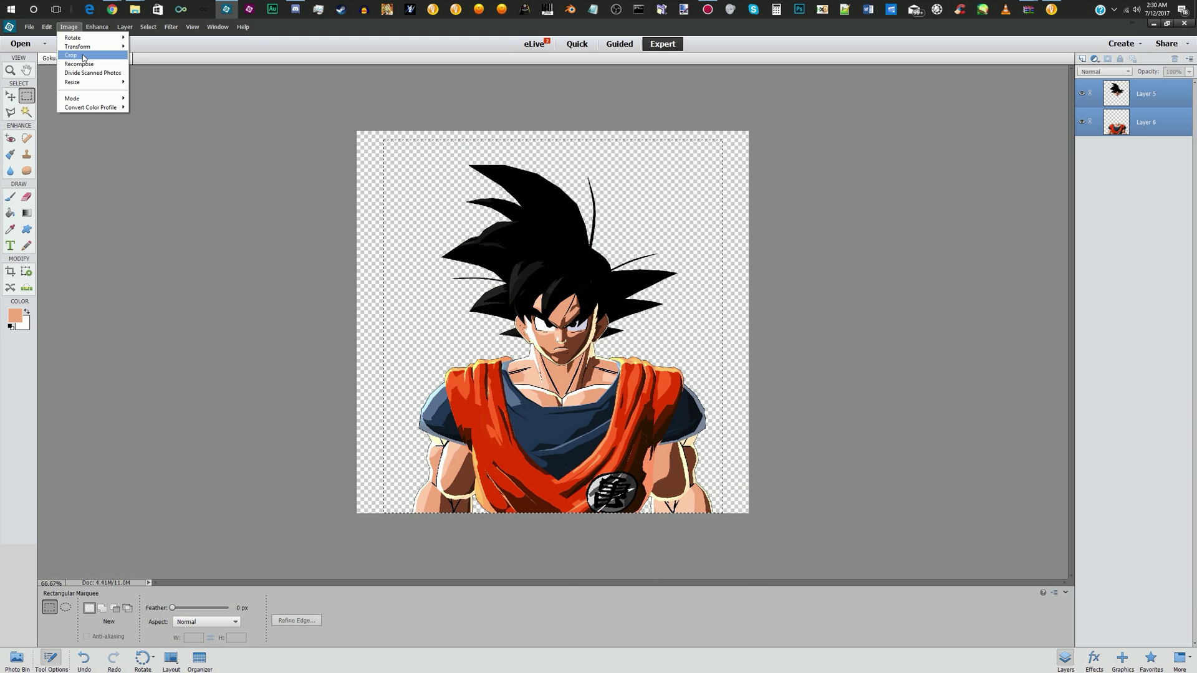
{"action": "left_click", "coordinate": [84, 57]}
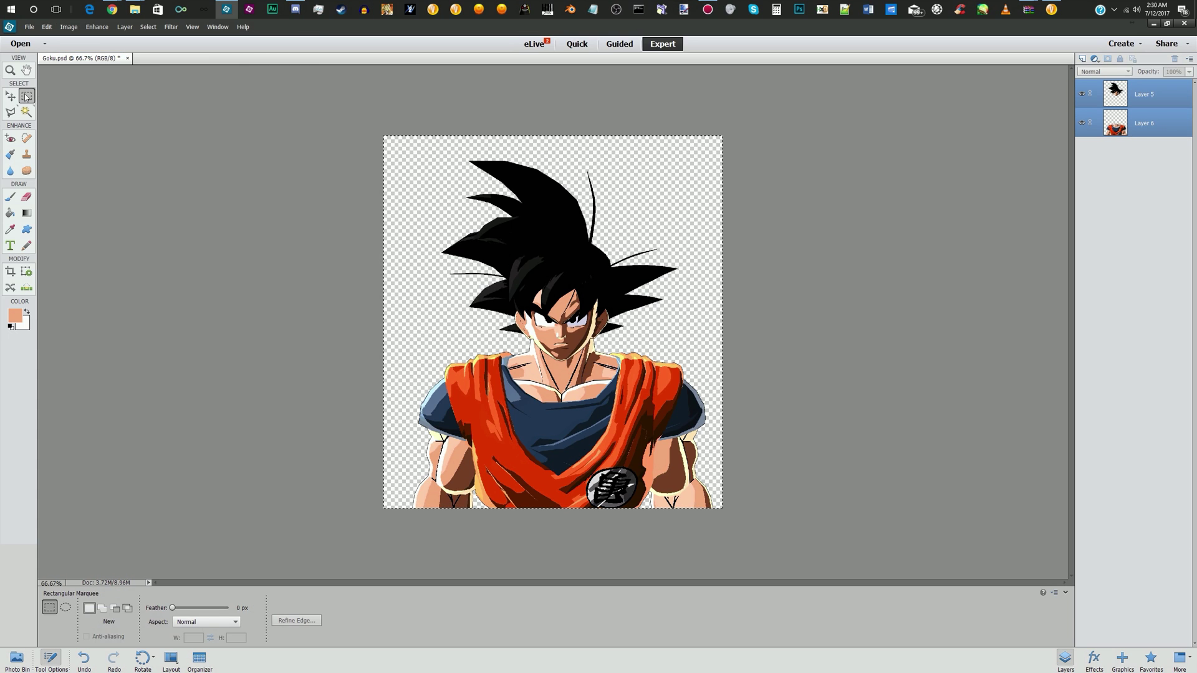
Crop the canvas again to a tighter rectangle that trims the empty margins beside the figure
{"action": "left_click_drag", "start_coordinate": [725, 132], "coordinate": [408, 520]}
{"action": "left_click", "coordinate": [69, 27]}
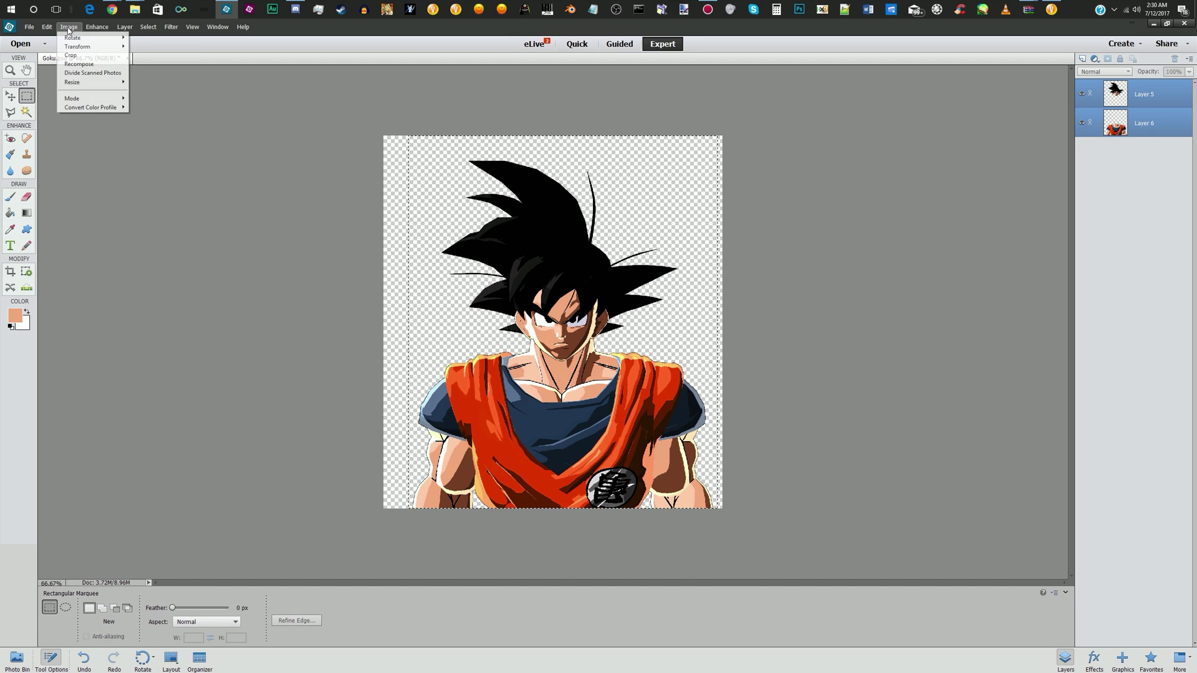
{"action": "left_click", "coordinate": [78, 60]}
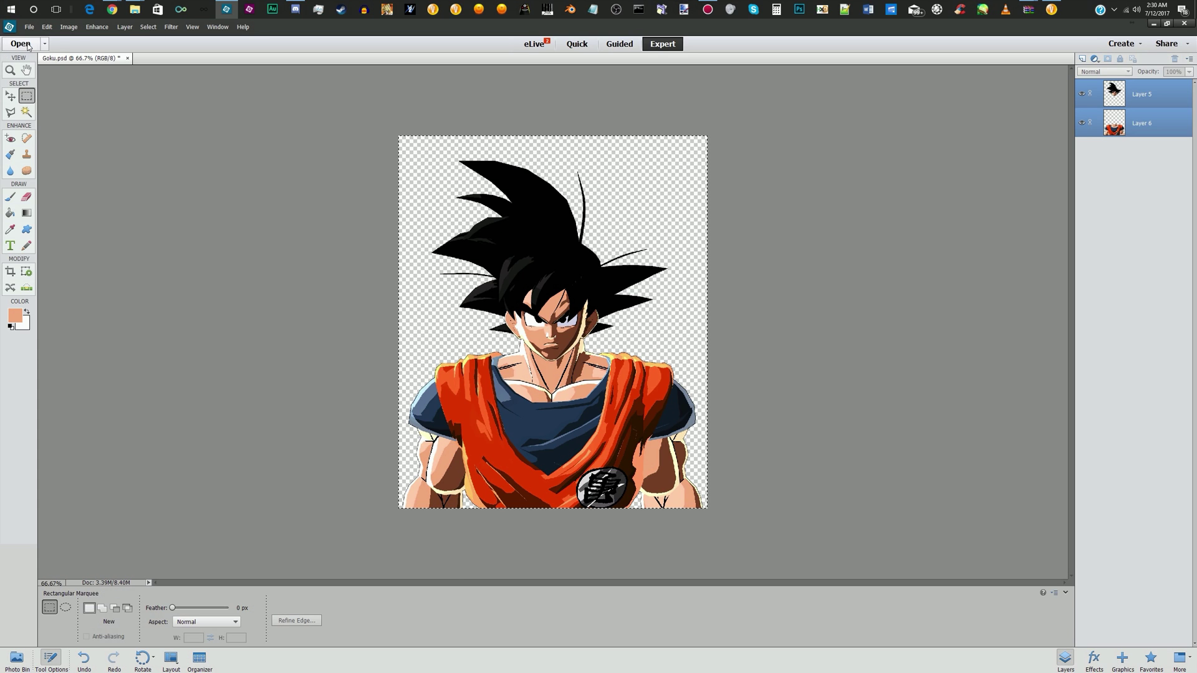
{"action": "mouse_move", "coordinate": [134, 10]}
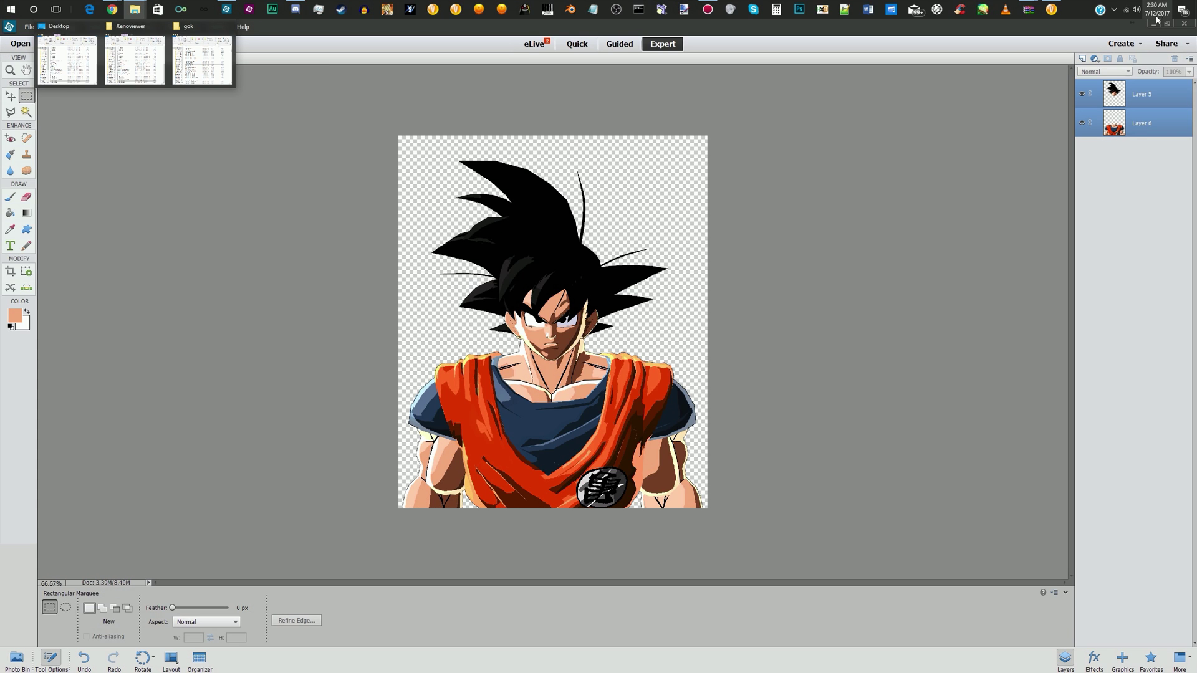
{"action": "left_click", "coordinate": [1052, 9]}
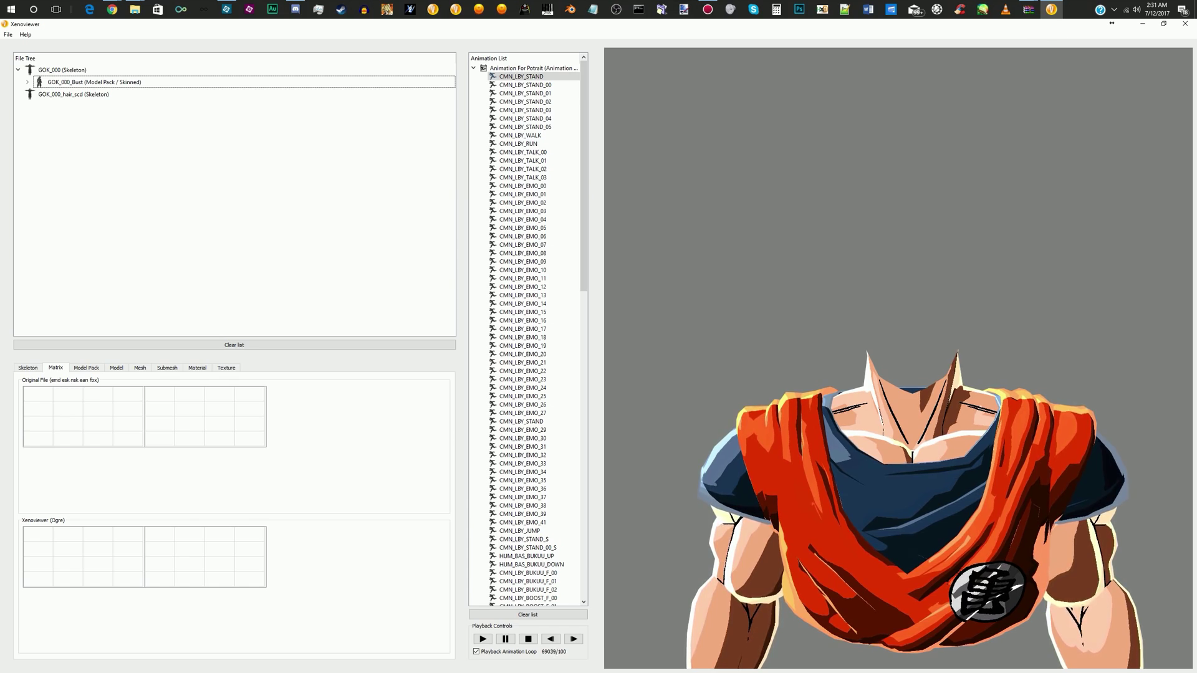
{"action": "left_click", "coordinate": [1051, 10]}
{"action": "left_click", "coordinate": [226, 9]}
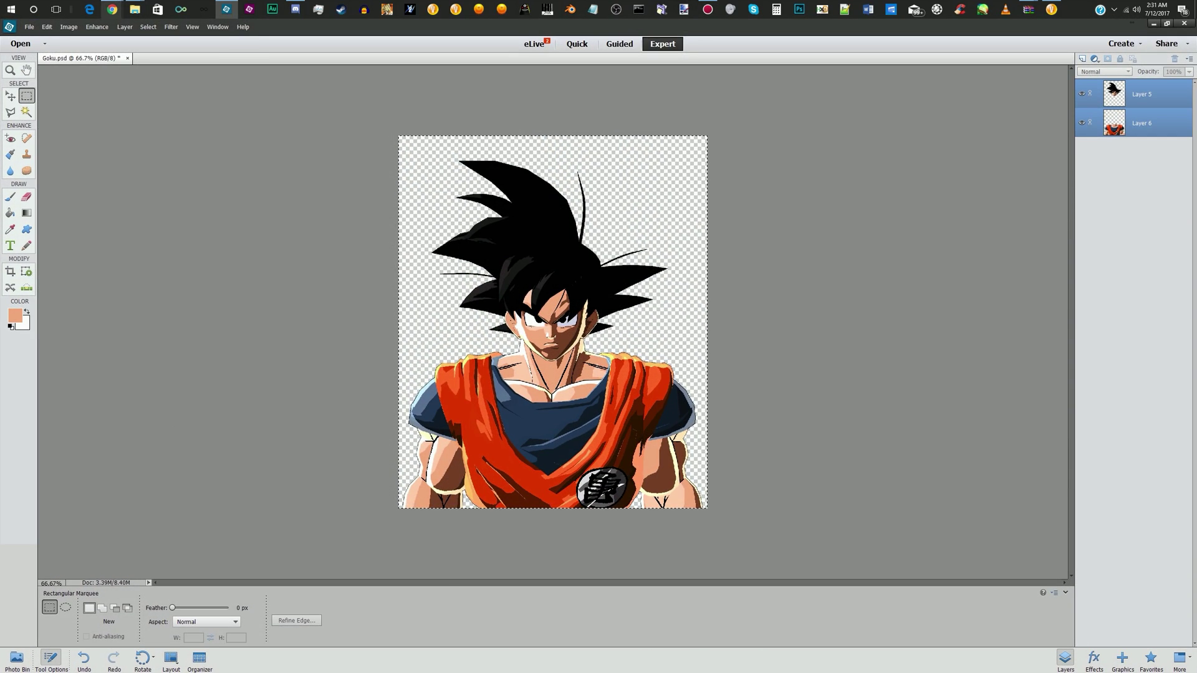
Open Potrait Canvas Size.png from the Desktop folder as a separate image beside Goku.psd
{"action": "mouse_move", "coordinate": [135, 10]}
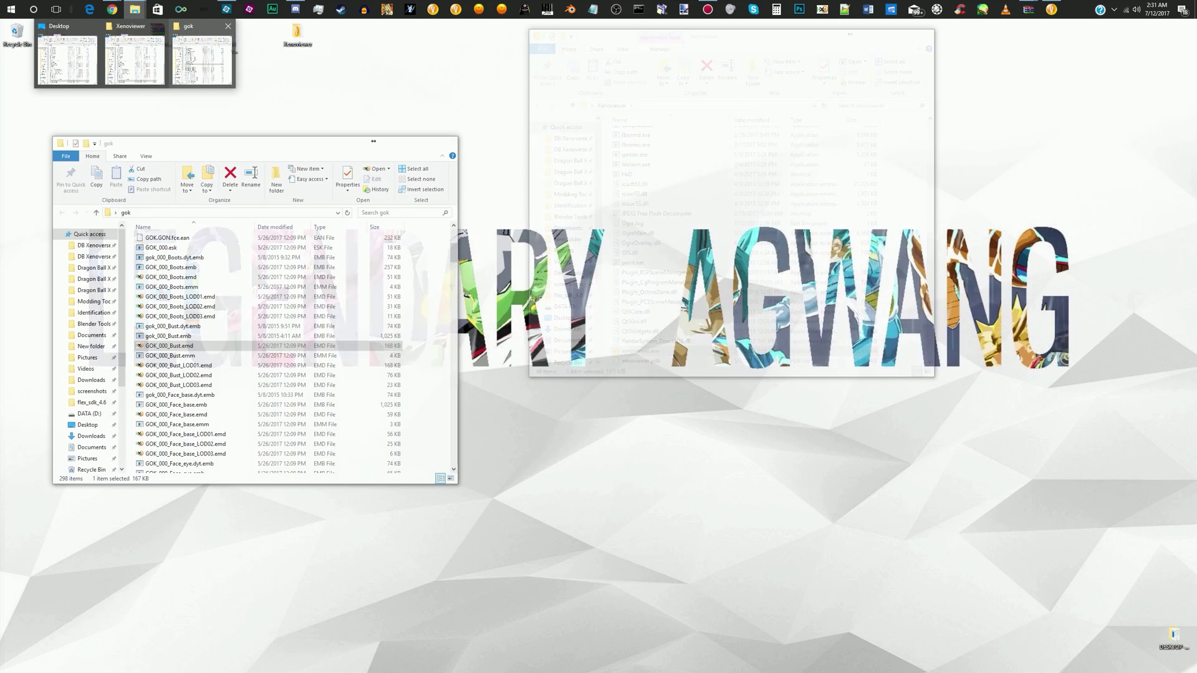
{"action": "left_click", "coordinate": [201, 59]}
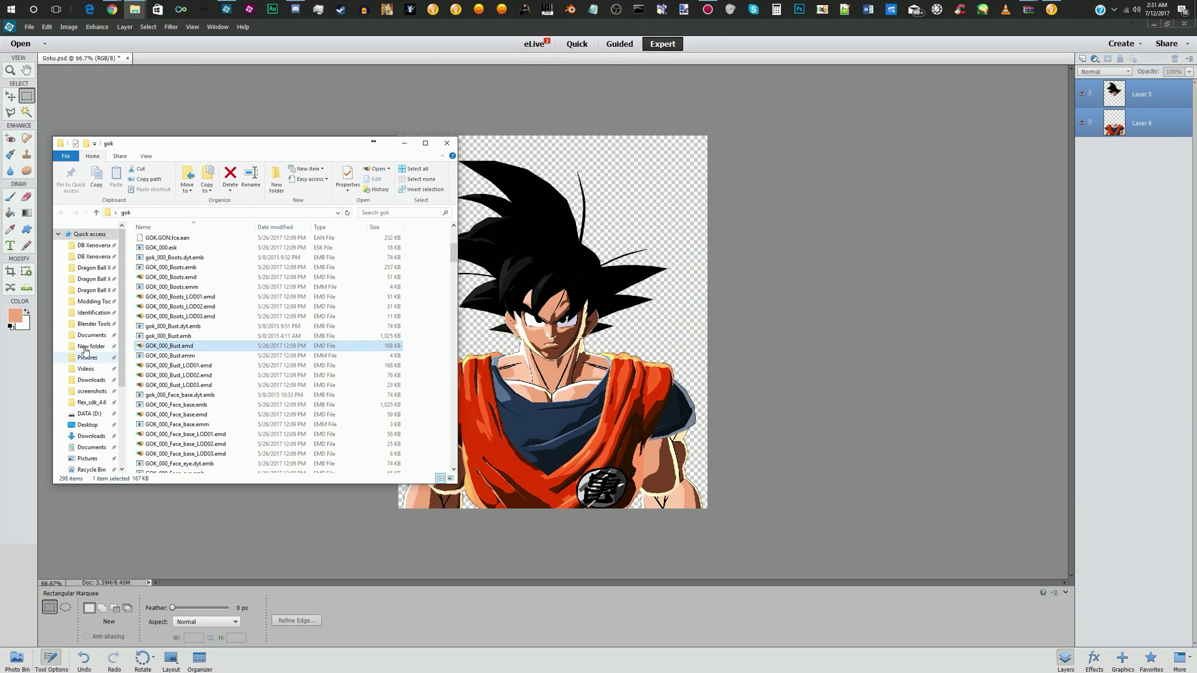
{"action": "left_click", "coordinate": [89, 425]}
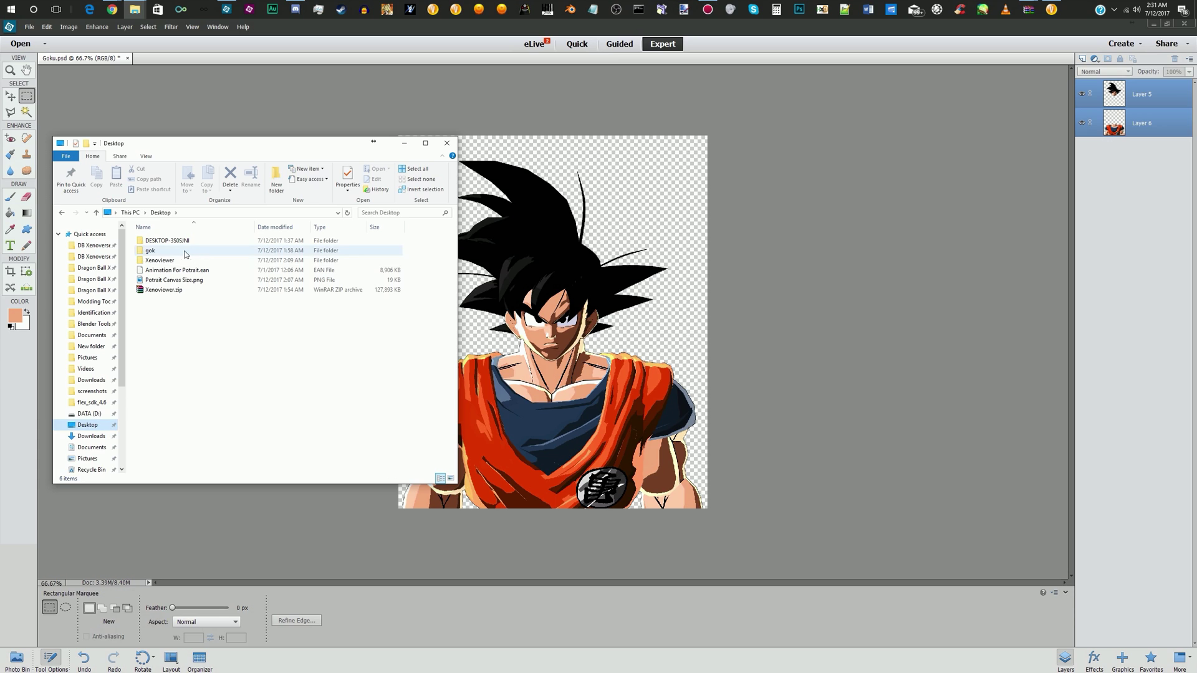
{"action": "left_click", "coordinate": [147, 281]}
{"action": "left_click_drag", "start_coordinate": [169, 280], "coordinate": [717, 261]}
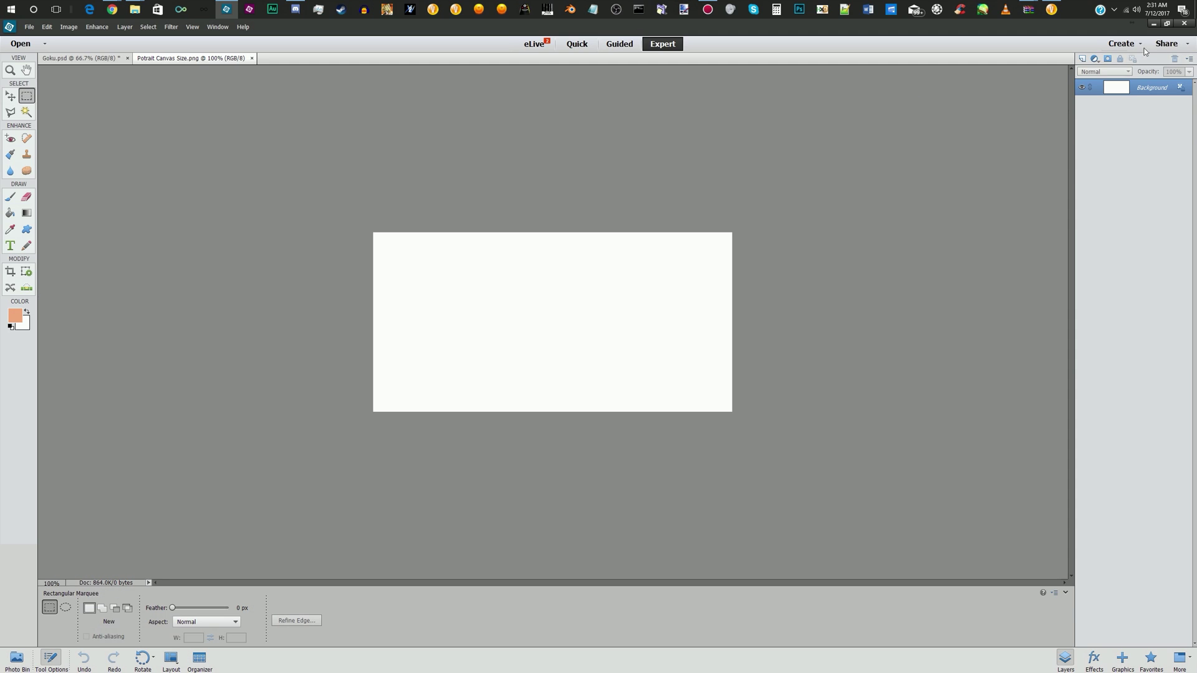
Open the original portrait GOK_000.dds from the extracted game files in New folder, data\ui\texture\CHARA01
{"action": "left_click", "coordinate": [79, 60]}
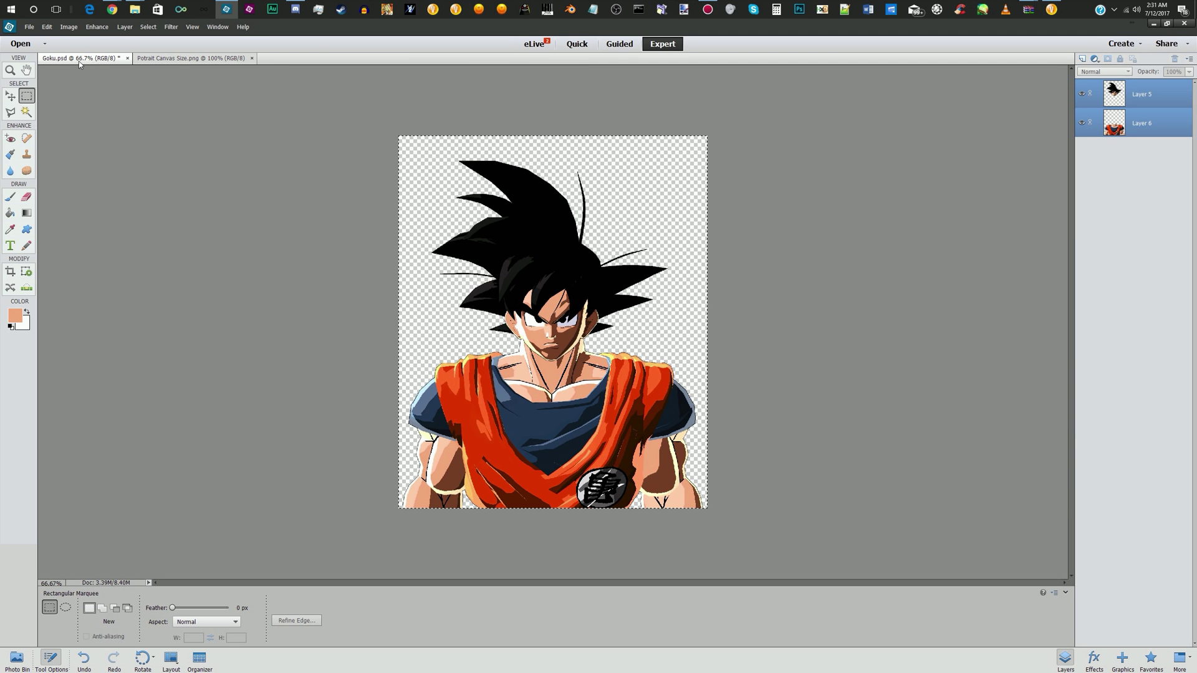
{"action": "left_click", "coordinate": [13, 44]}
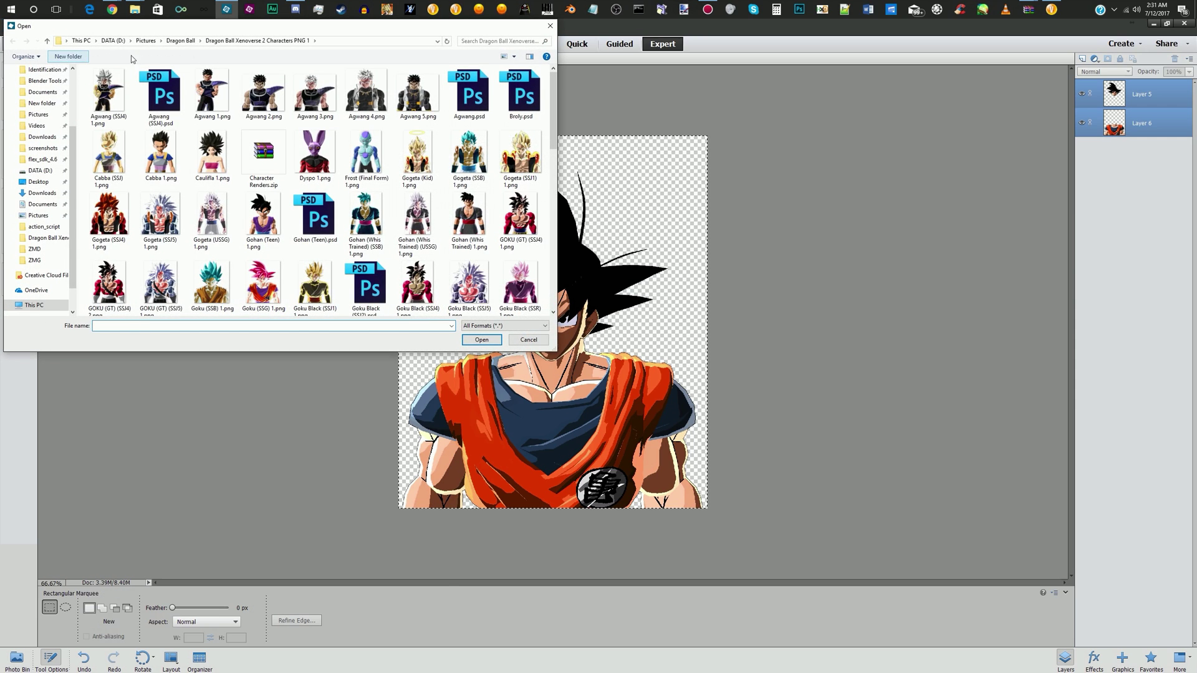
{"action": "scroll", "coordinate": [37, 127], "scroll_direction": "up", "scroll_amount": 2}
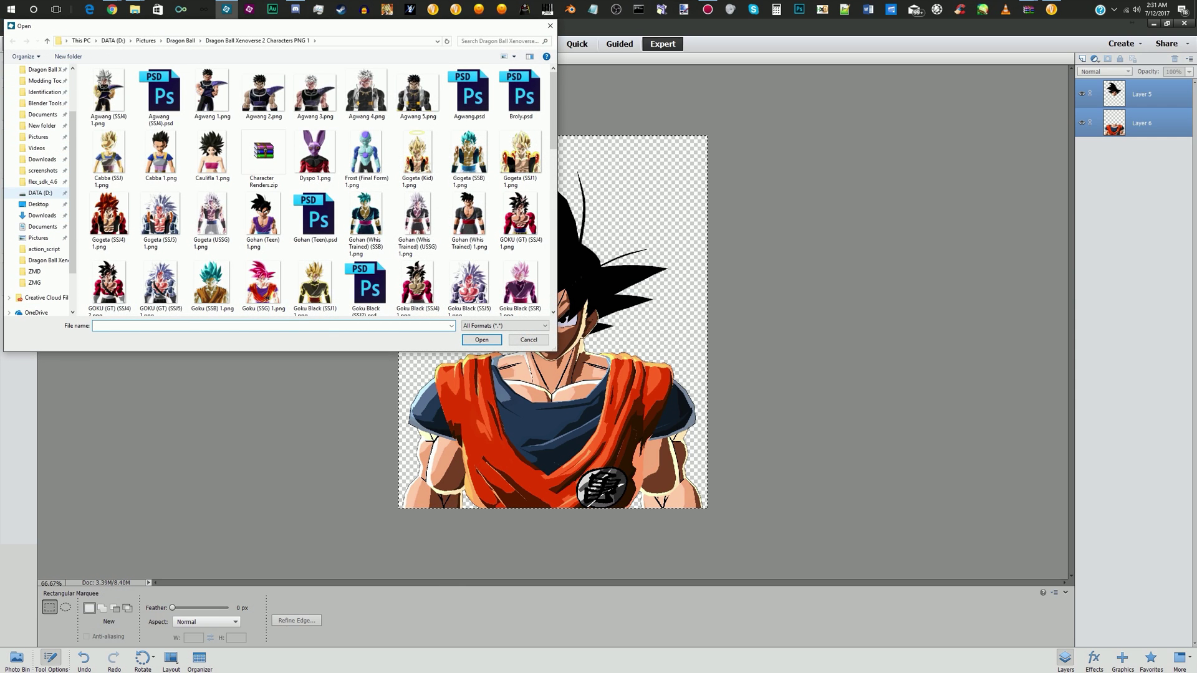
{"action": "left_click", "coordinate": [42, 148]}
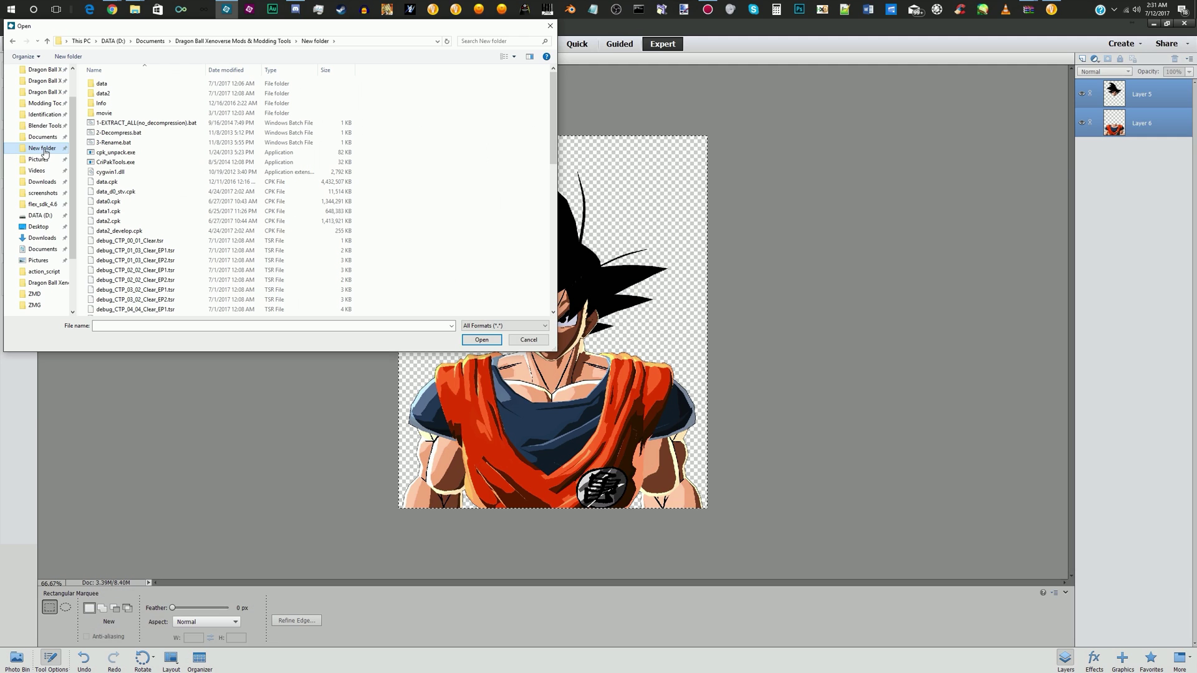
{"action": "double_click", "coordinate": [102, 85]}
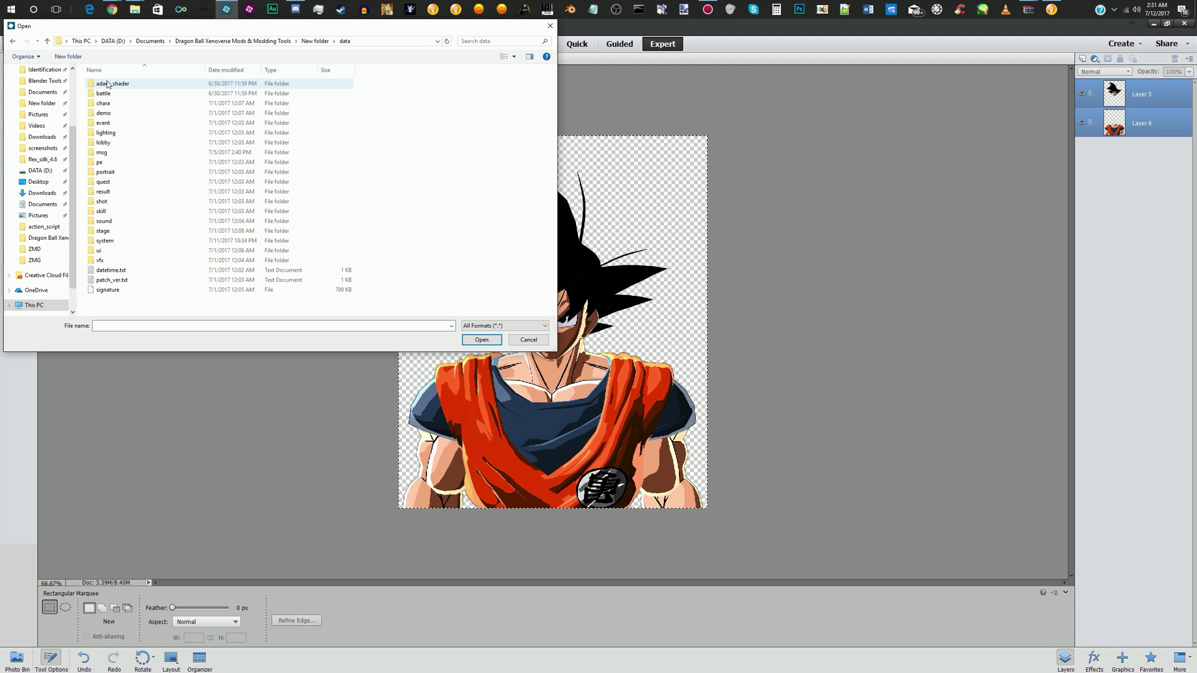
{"action": "double_click", "coordinate": [100, 250]}
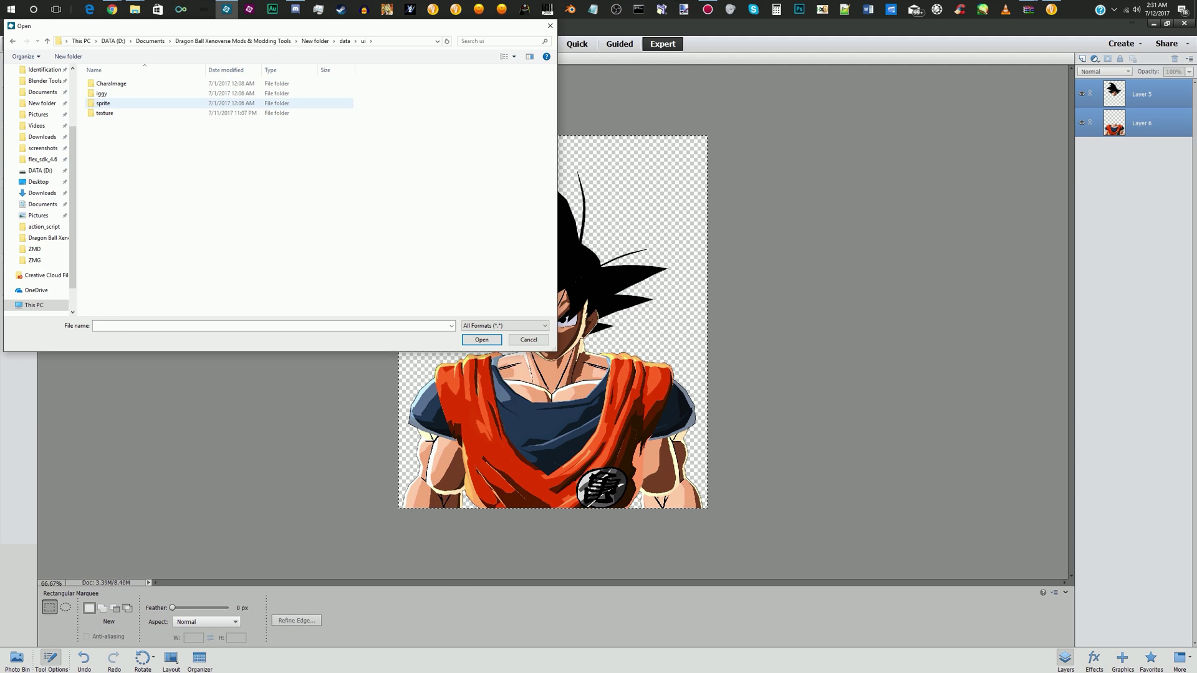
{"action": "double_click", "coordinate": [103, 113]}
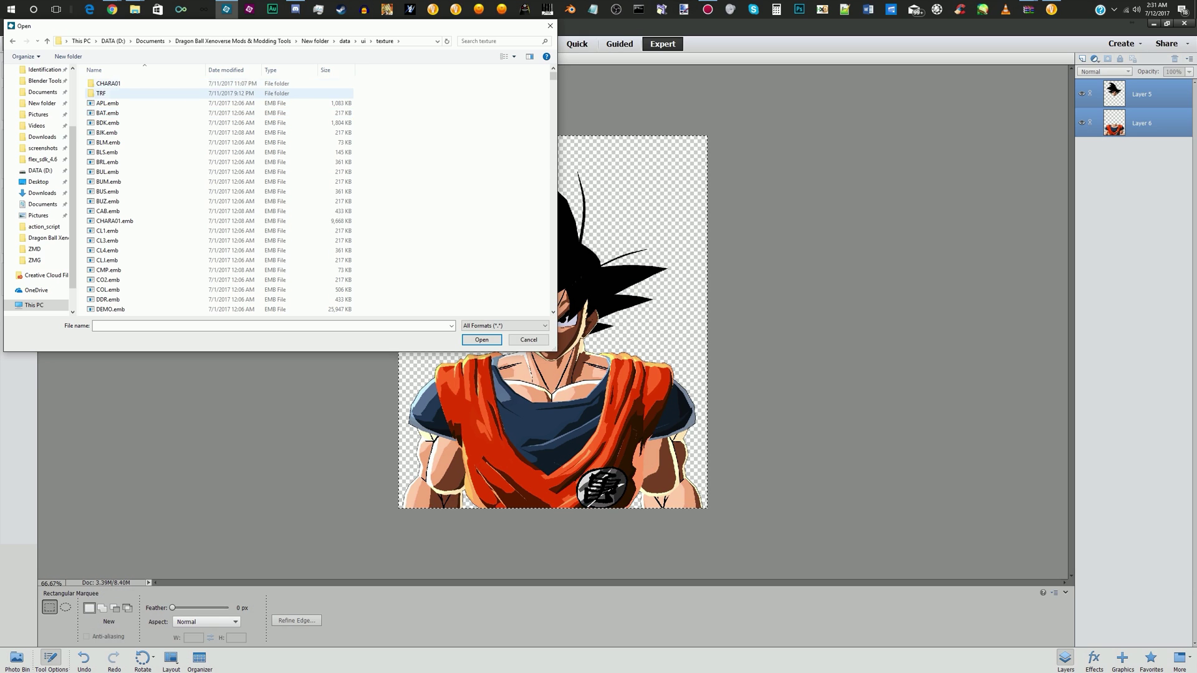
{"action": "double_click", "coordinate": [106, 84]}
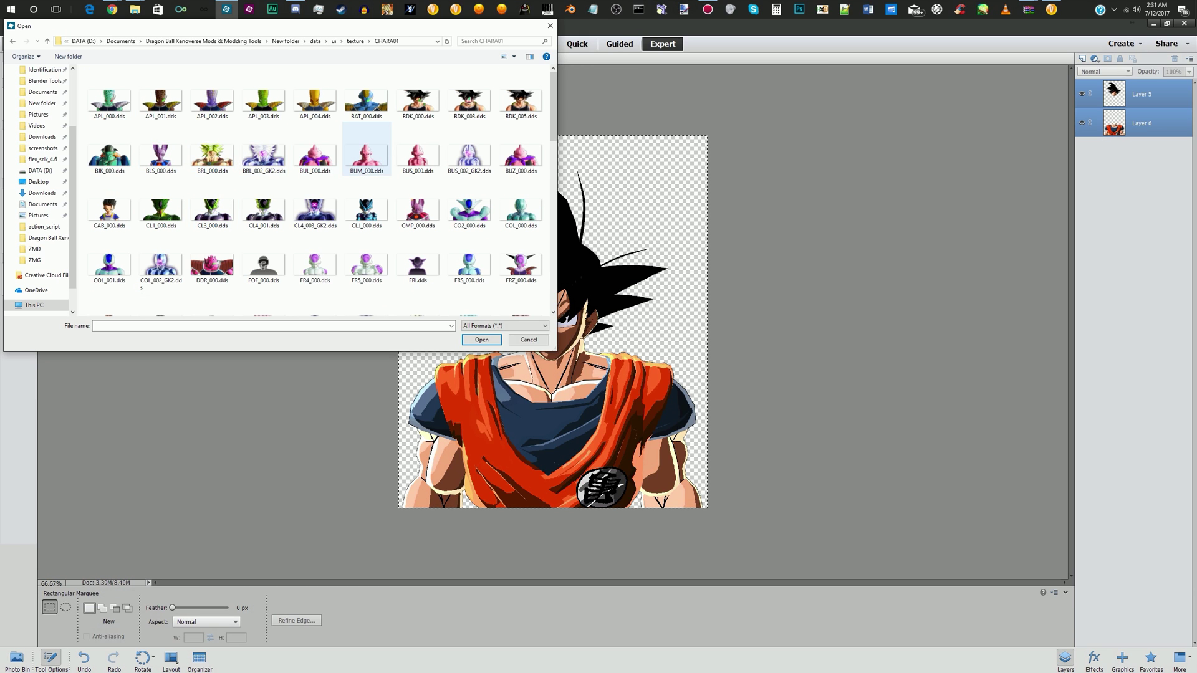
{"action": "scroll", "coordinate": [315, 178], "scroll_direction": "down", "scroll_amount": 5}
{"action": "double_click", "coordinate": [315, 177]}
{"action": "left_click", "coordinate": [634, 300]}
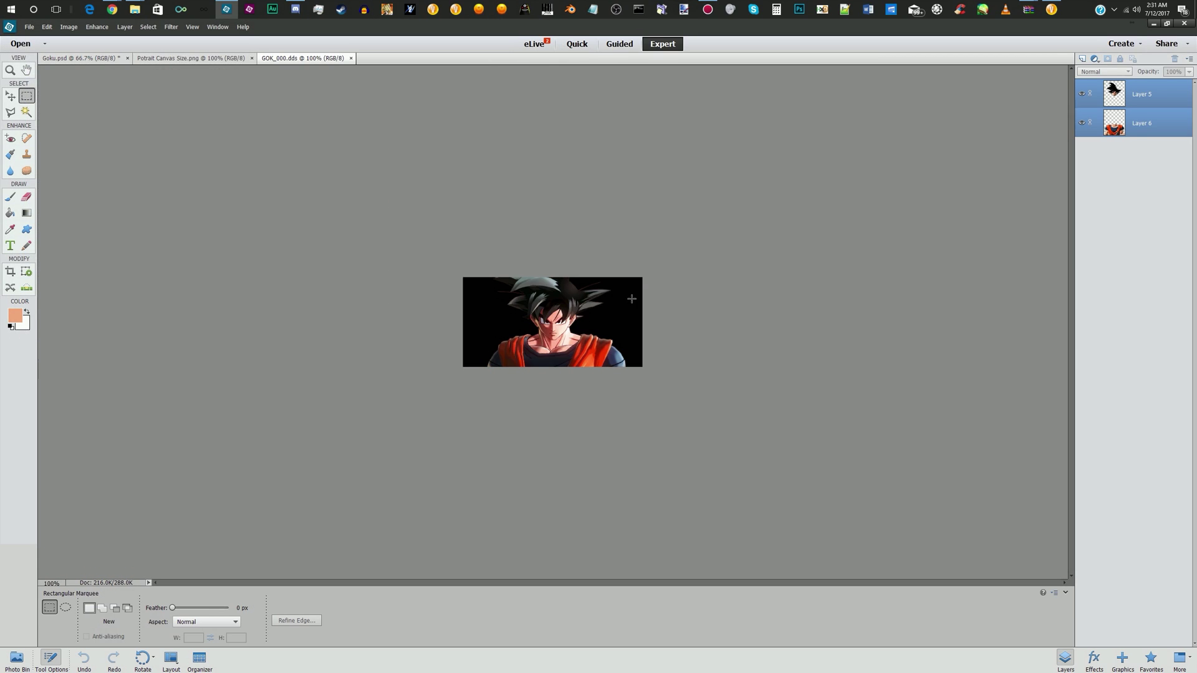
Copy the entire GOK_000.dds image and paste it into Potrait Canvas Size.png as a new layer
{"action": "key", "text": "ctrl+a"}
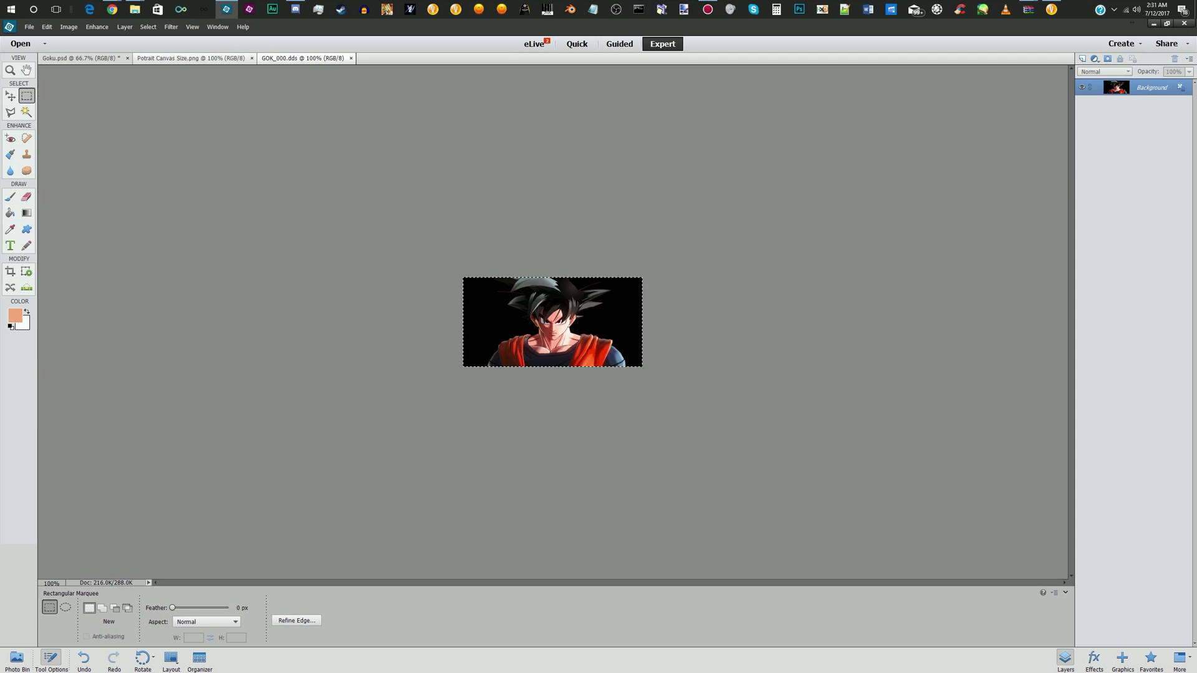
{"action": "left_click", "coordinate": [209, 58]}
{"action": "key", "text": "ctrl+v"}
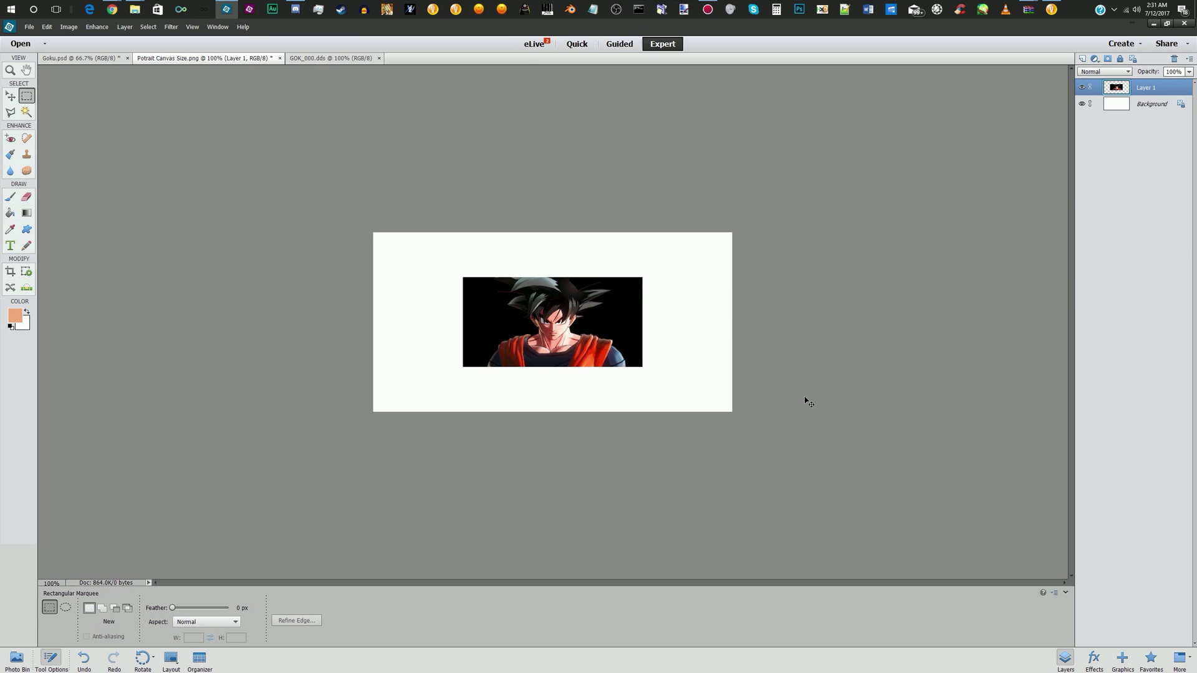
Enlarge the pasted portrait proportionally until it fills the whole white canvas
{"action": "key", "text": "v"}
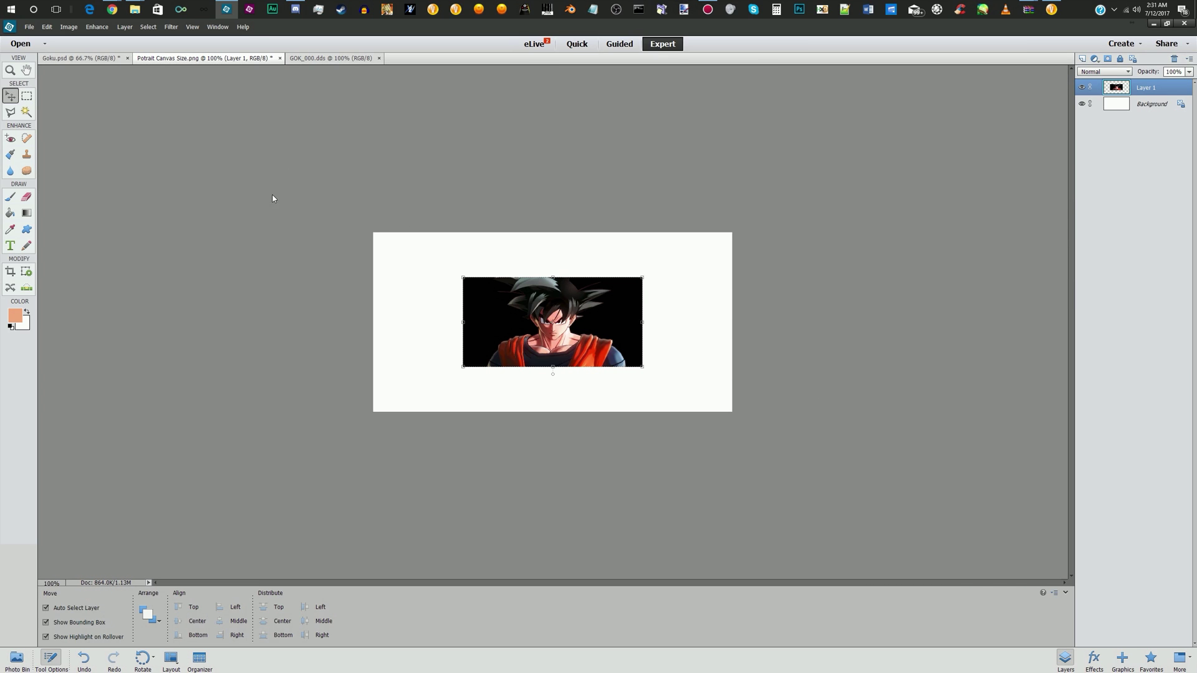
{"action": "left_click_drag", "start_coordinate": [640, 367], "coordinate": [731, 411]}
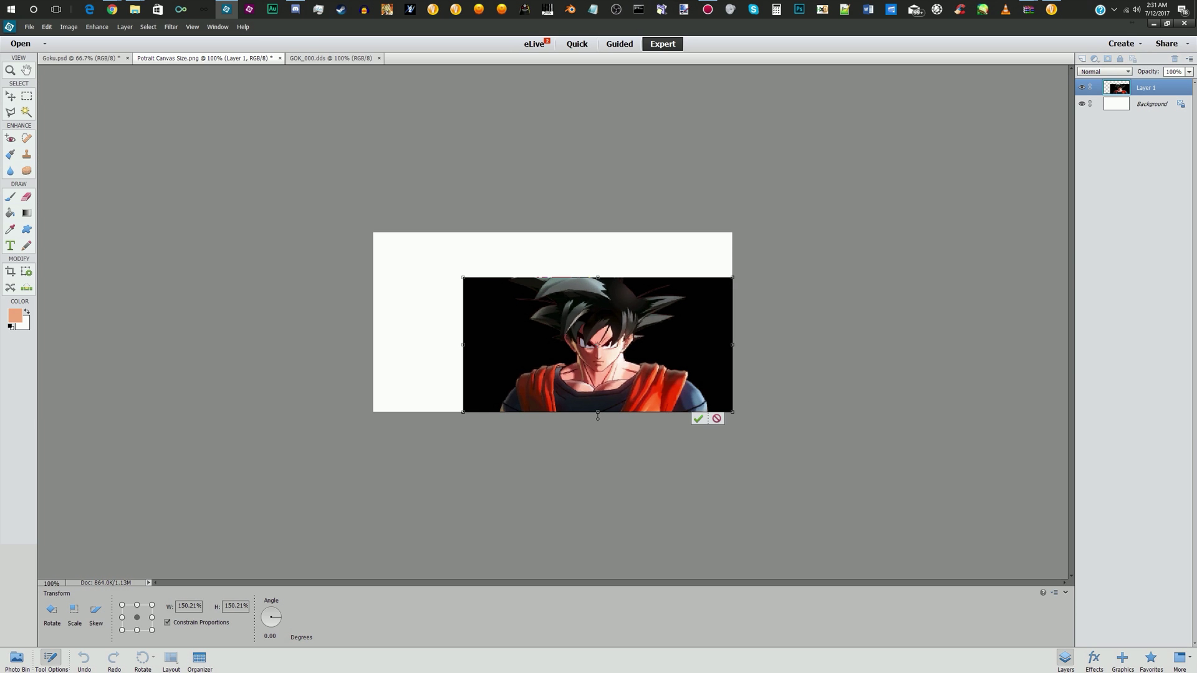
{"action": "left_click_drag", "start_coordinate": [461, 275], "coordinate": [376, 229]}
{"action": "left_click", "coordinate": [697, 417]}
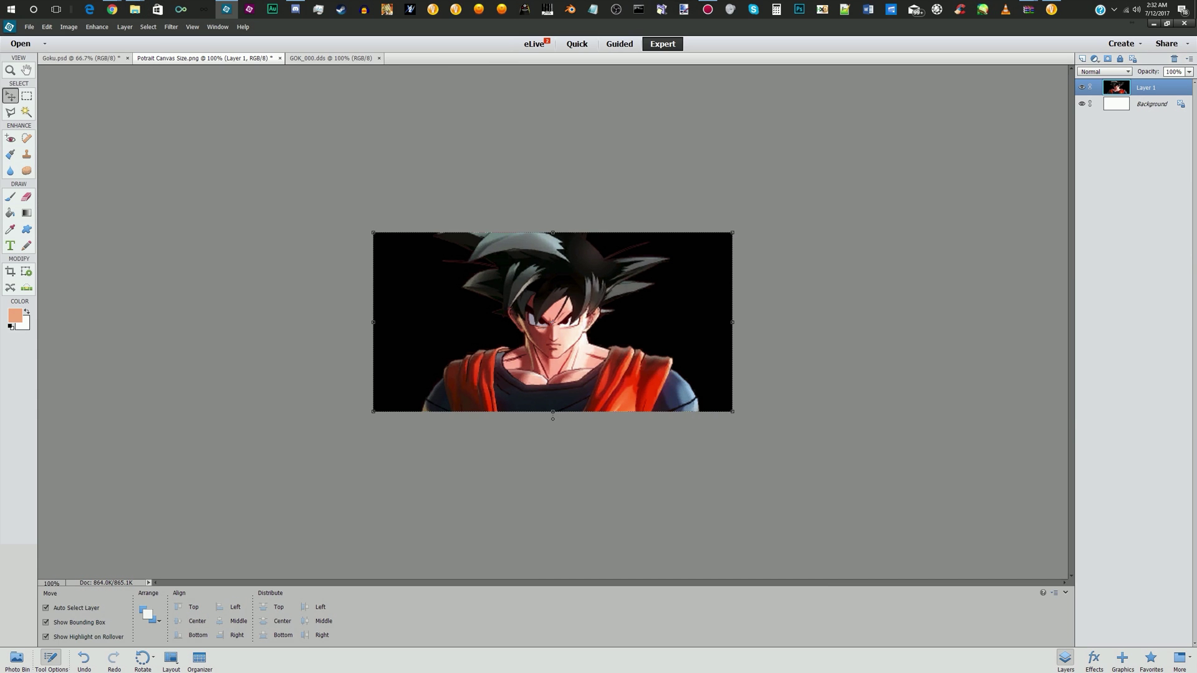
Copy the enlarged reference portrait from Potrait Canvas Size.png and paste it into Goku.psd as a new layer
{"action": "left_click", "coordinate": [78, 58]}
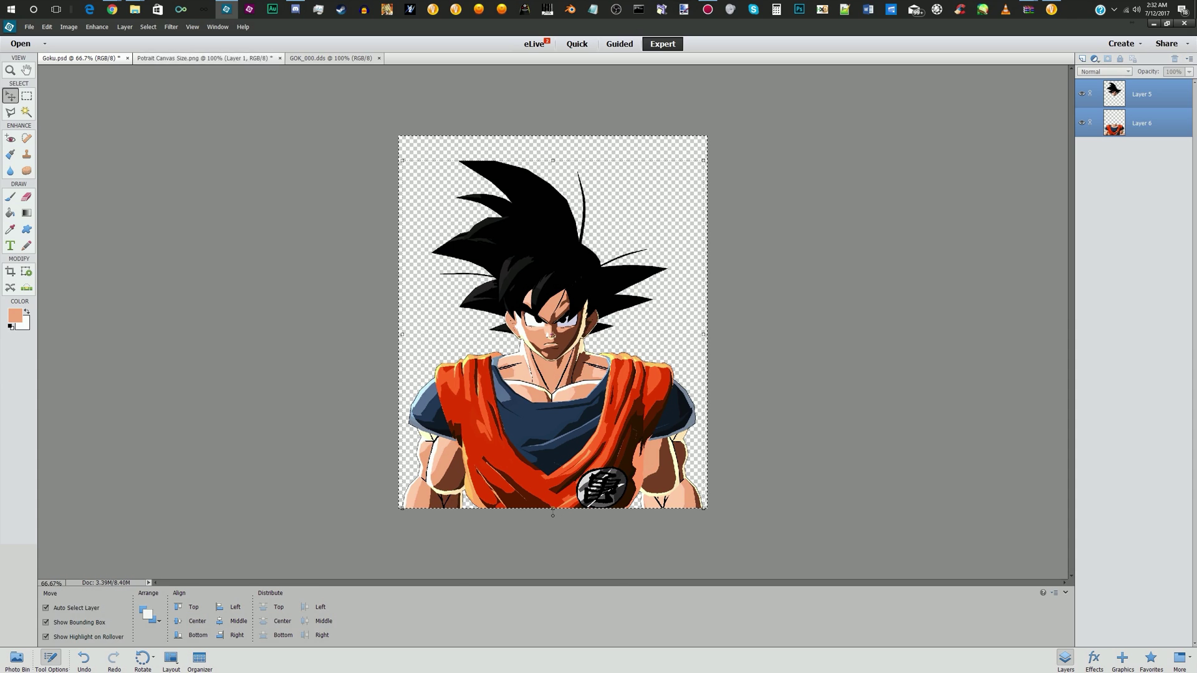
{"action": "left_click", "coordinate": [205, 58]}
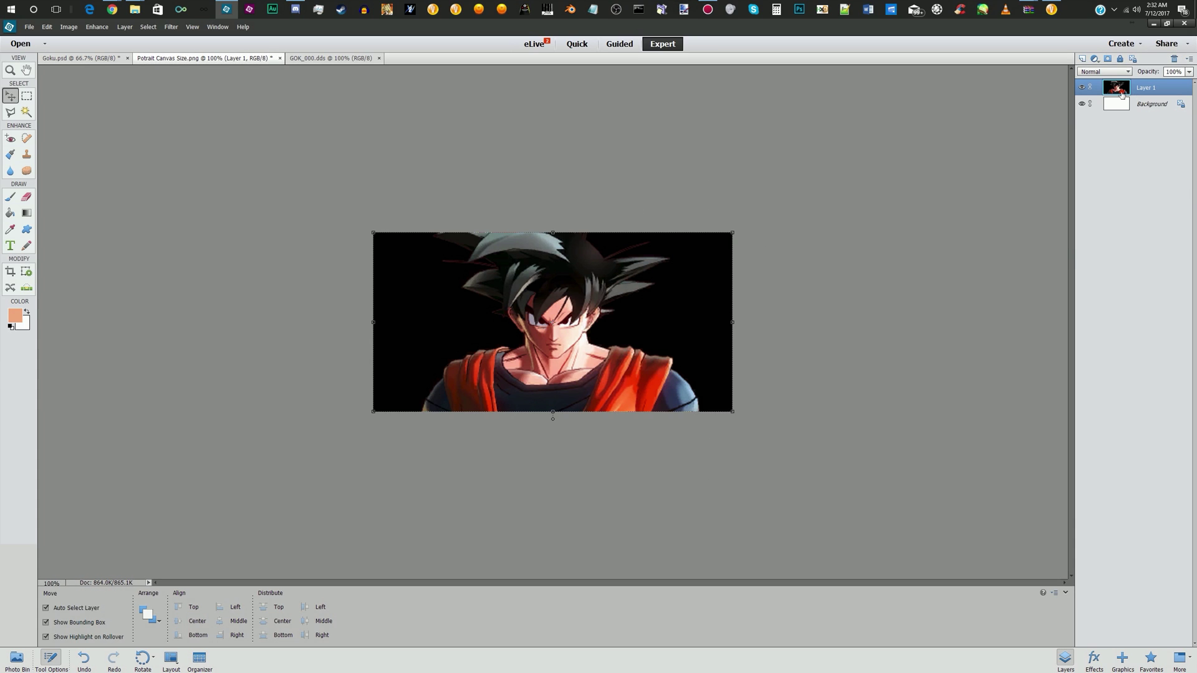
{"action": "key", "text": "ctrl+a"}
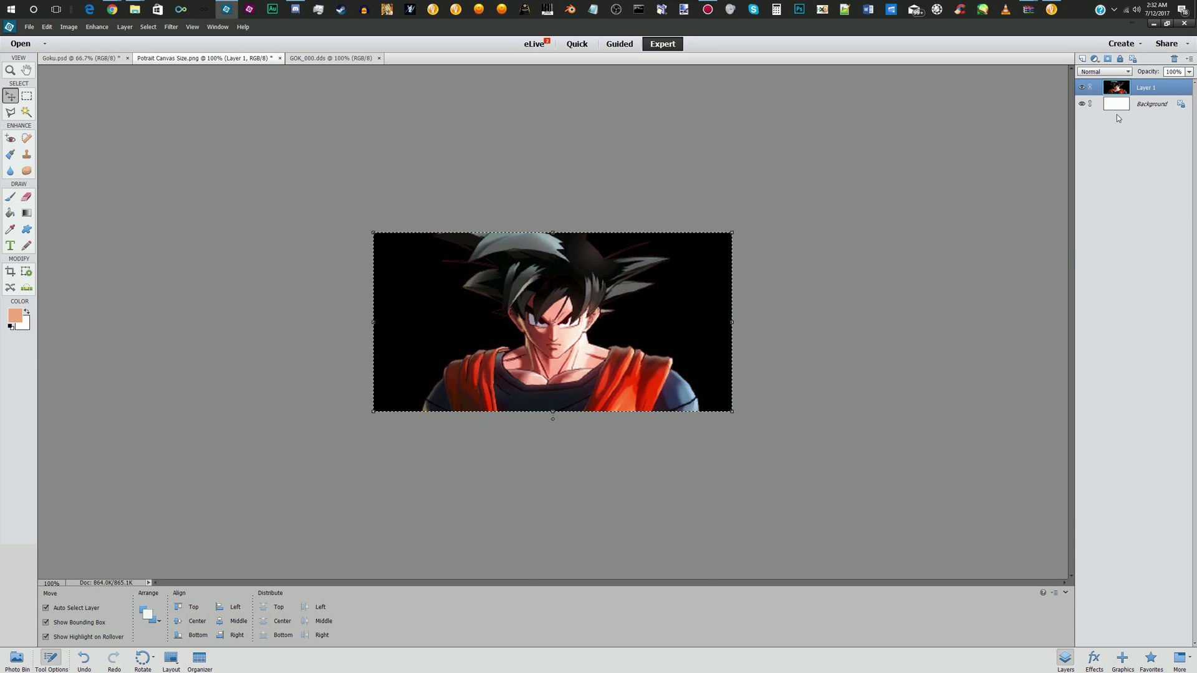
{"action": "left_click", "coordinate": [81, 58]}
{"action": "key", "text": "ctrl+v"}
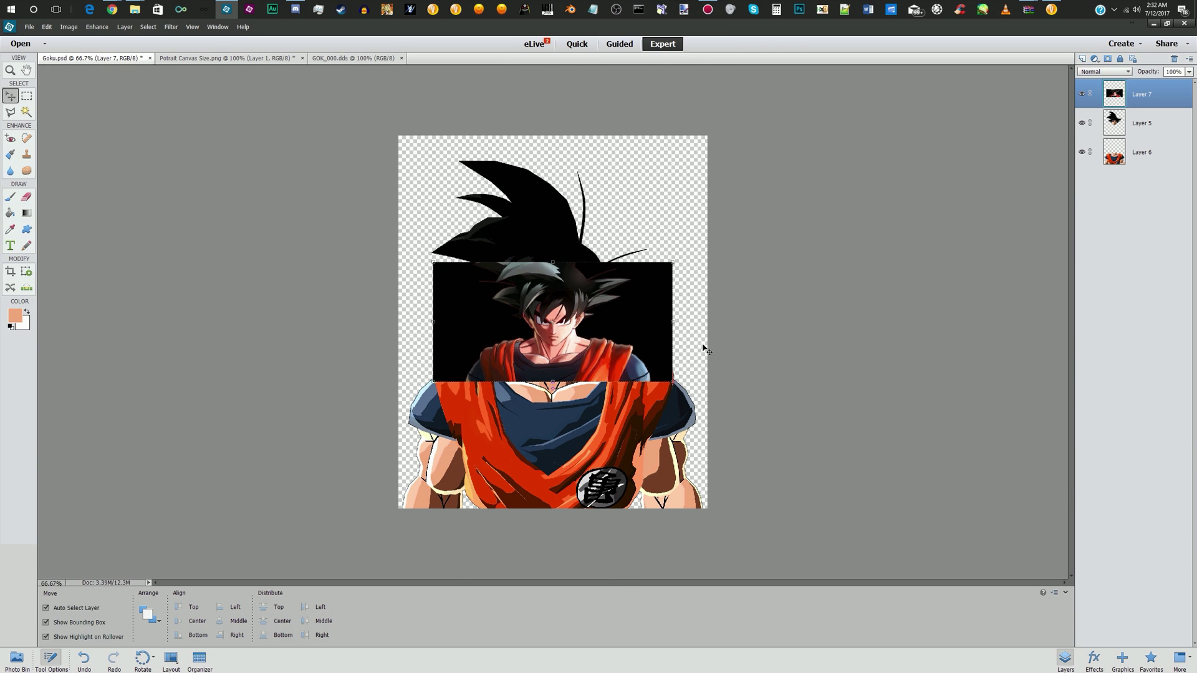
Merge Layer 5 and Layer 6, and move the merged layer above the reference portrait in Layer 7
{"action": "left_click", "coordinate": [1139, 131]}
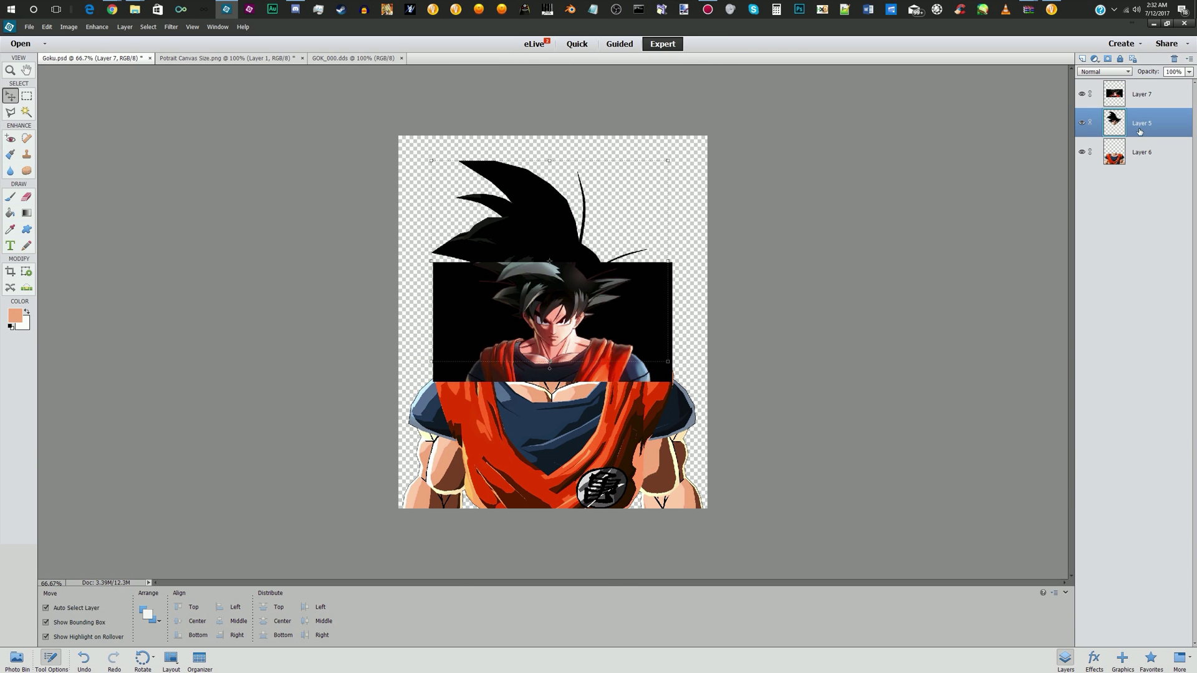
{"action": "left_click", "coordinate": [1137, 163], "text": "shift"}
{"action": "right_click", "coordinate": [1137, 162]}
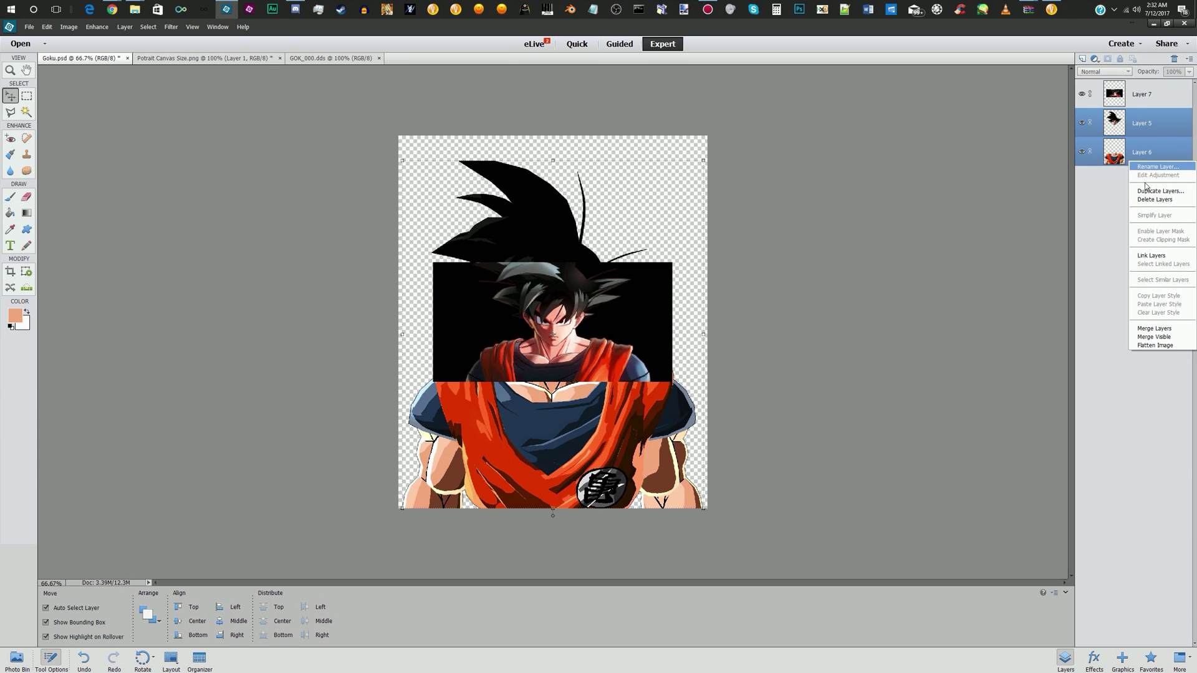
{"action": "left_click", "coordinate": [1154, 328]}
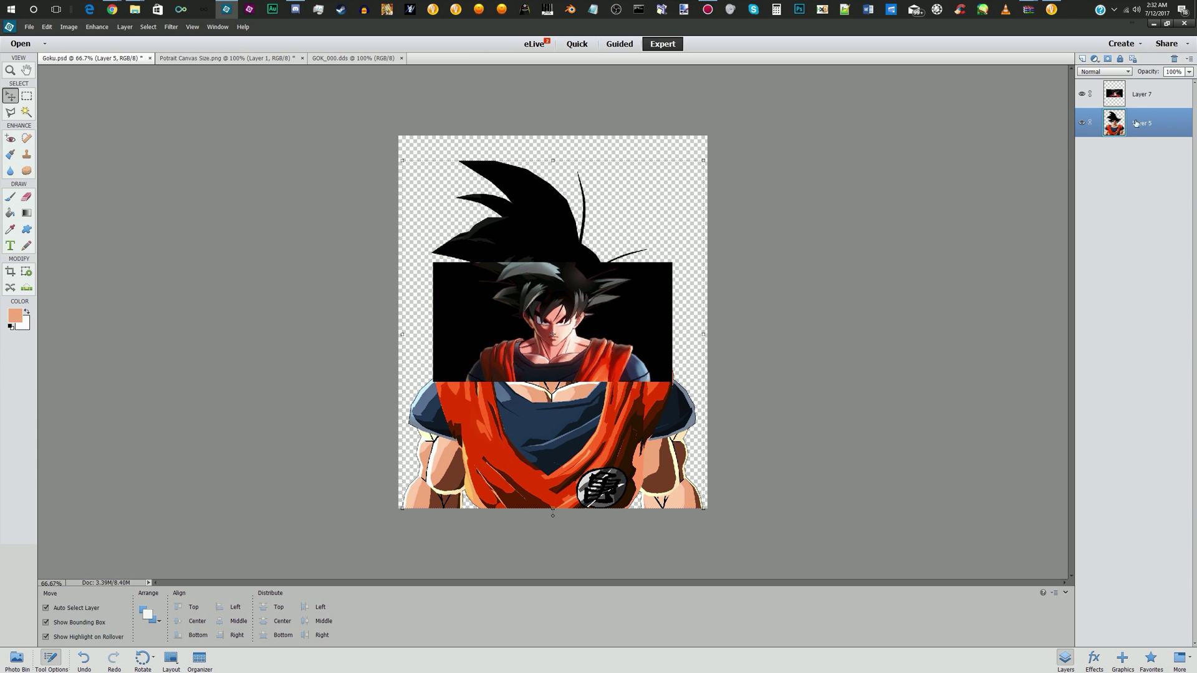
{"action": "left_click_drag", "start_coordinate": [1137, 127], "coordinate": [1132, 86]}
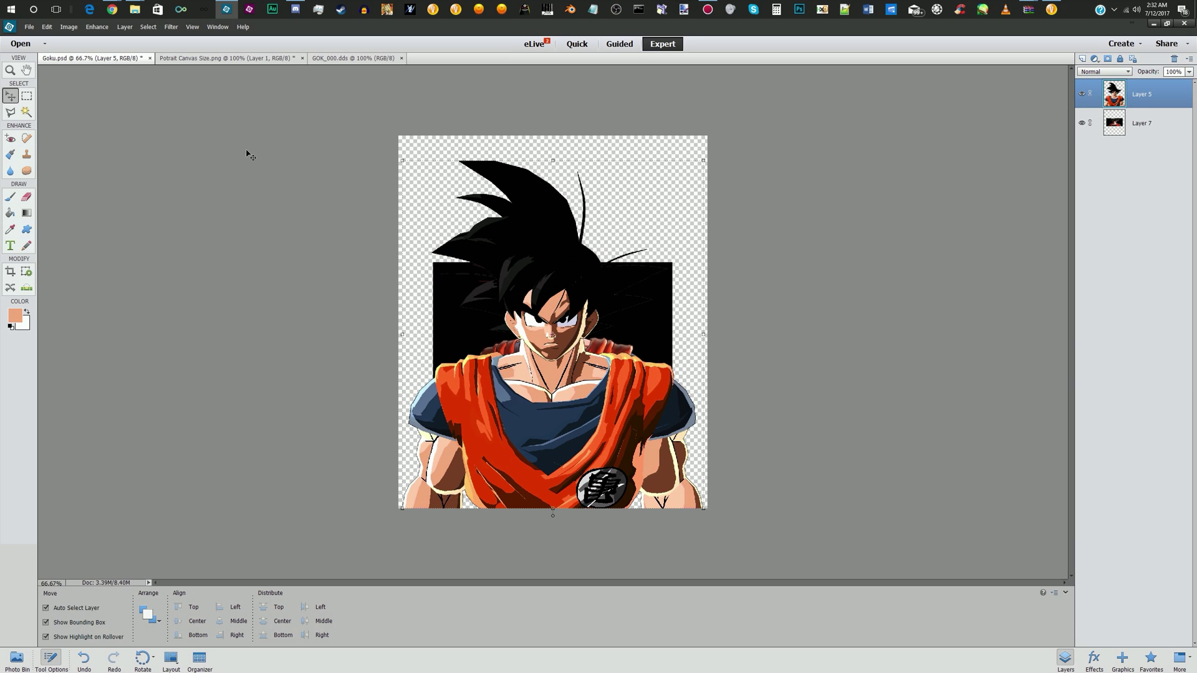
Scale the merged Goku figure proportionally to about 67.06%, moving it beside the reference portrait to match the head sizes
{"action": "left_click", "coordinate": [701, 160]}
{"action": "left_click_drag", "start_coordinate": [703, 160], "coordinate": [636, 239]}
{"action": "left_click_drag", "start_coordinate": [491, 311], "coordinate": [436, 272]}
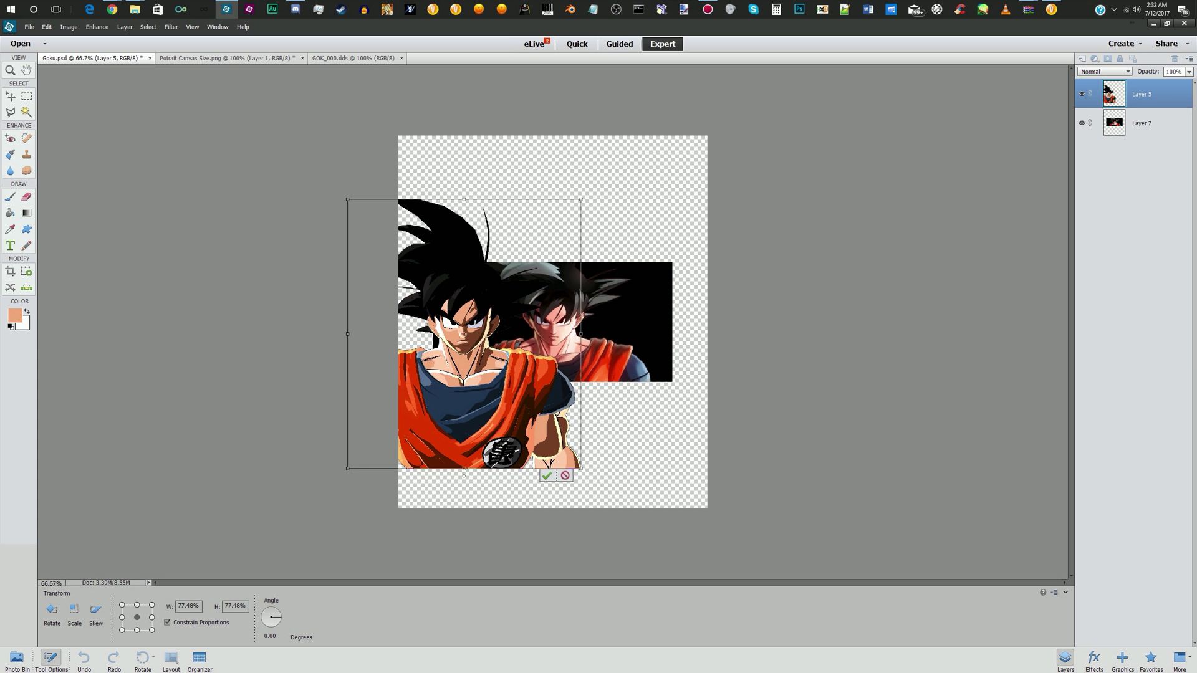
{"action": "left_click_drag", "start_coordinate": [581, 198], "coordinate": [563, 218]}
{"action": "left_click_drag", "start_coordinate": [510, 274], "coordinate": [535, 265]}
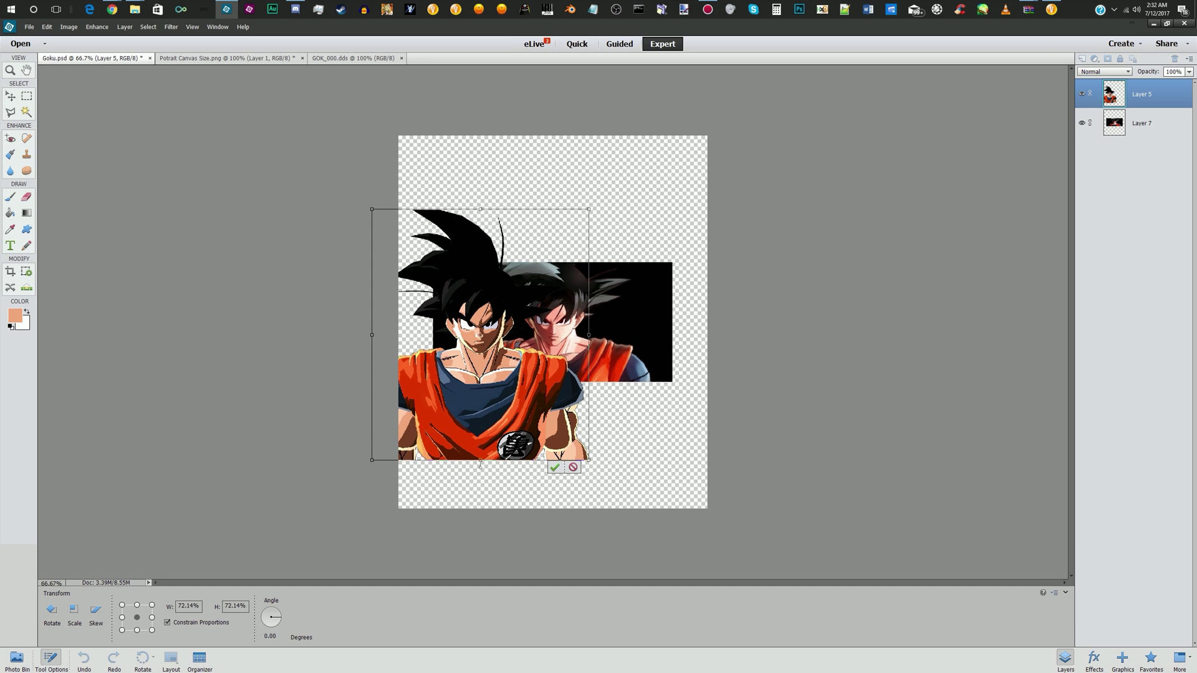
{"action": "left_click_drag", "start_coordinate": [498, 309], "coordinate": [658, 307]}
{"action": "left_click_drag", "start_coordinate": [751, 204], "coordinate": [735, 225]}
{"action": "left_click_drag", "start_coordinate": [664, 289], "coordinate": [655, 276]}
Align the scaled figure's face over the reference portrait's face, apply the transformation, and hide Layer 5 to compare them
{"action": "key", "text": "ctrl+equal"}
{"action": "key", "text": "ctrl+equal"}
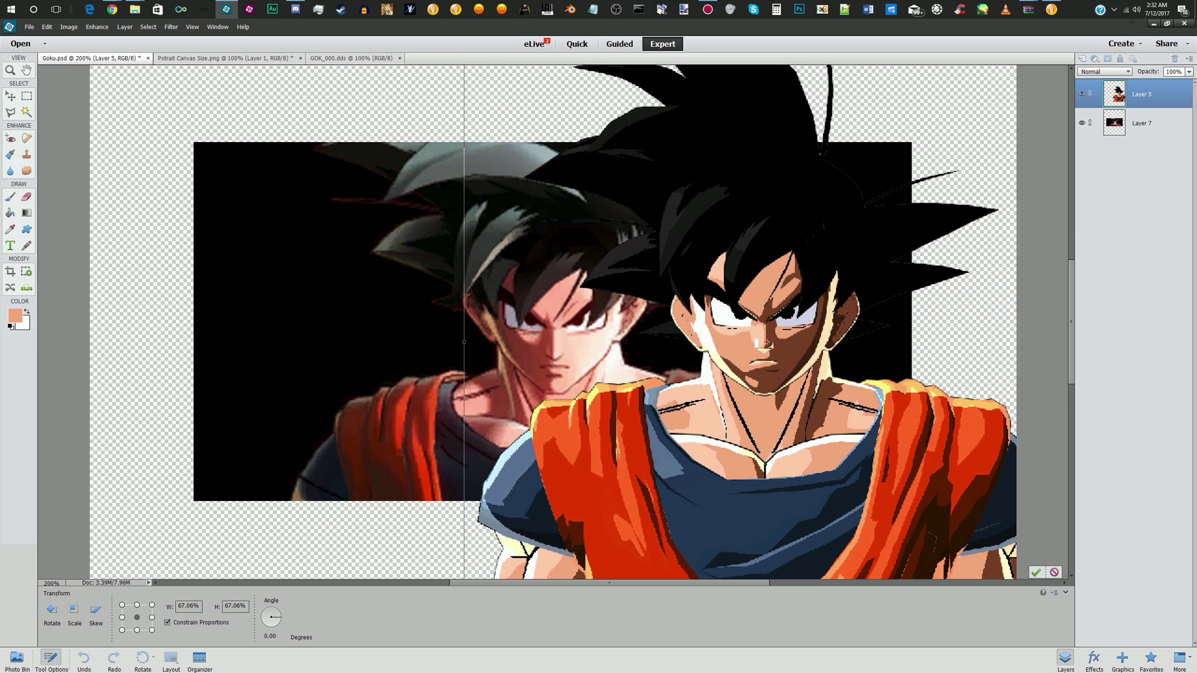
{"action": "key", "text": "ctrl+equal"}
{"action": "left_click_drag", "start_coordinate": [872, 352], "coordinate": [560, 344]}
{"action": "key", "text": "ctrl+minus"}
{"action": "key", "text": "ctrl+minus"}
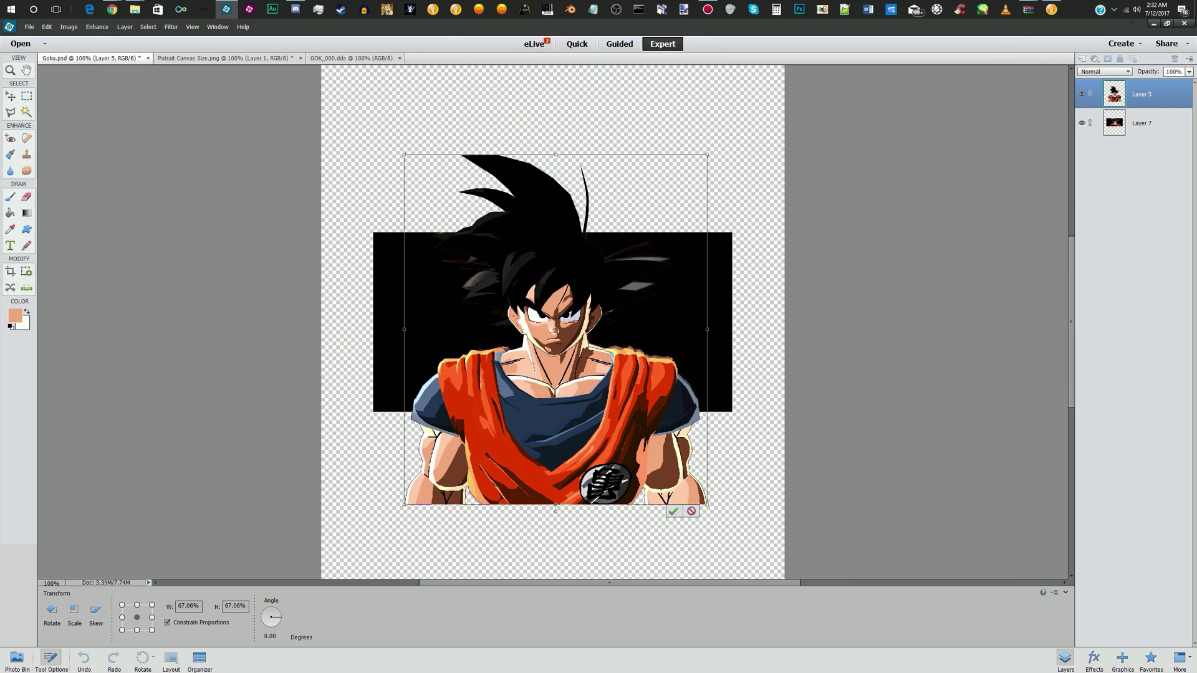
{"action": "left_click", "coordinate": [673, 512]}
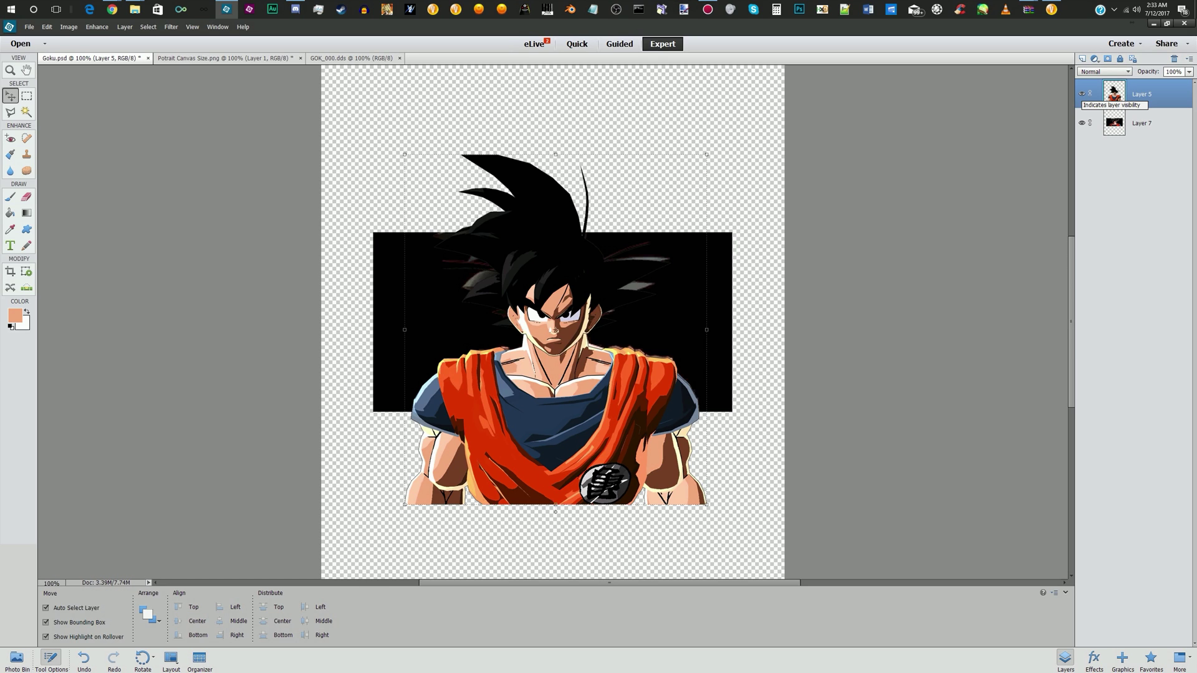
{"action": "left_click", "coordinate": [1081, 93]}
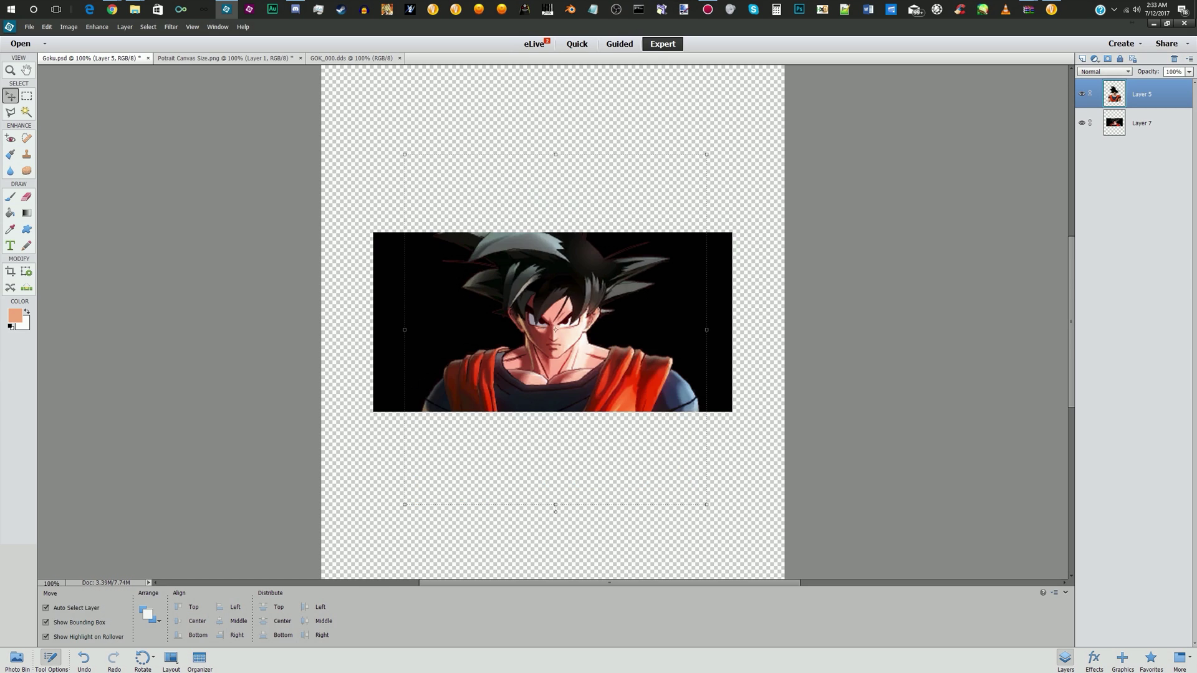
Compare Layer 5 with the reference portrait and shift the Goku figure slightly down and to the right over the reference face
{"action": "left_click", "coordinate": [1081, 93]}
{"action": "left_click", "coordinate": [1082, 94]}
{"action": "left_click", "coordinate": [1081, 94]}
{"action": "left_click", "coordinate": [1081, 94]}
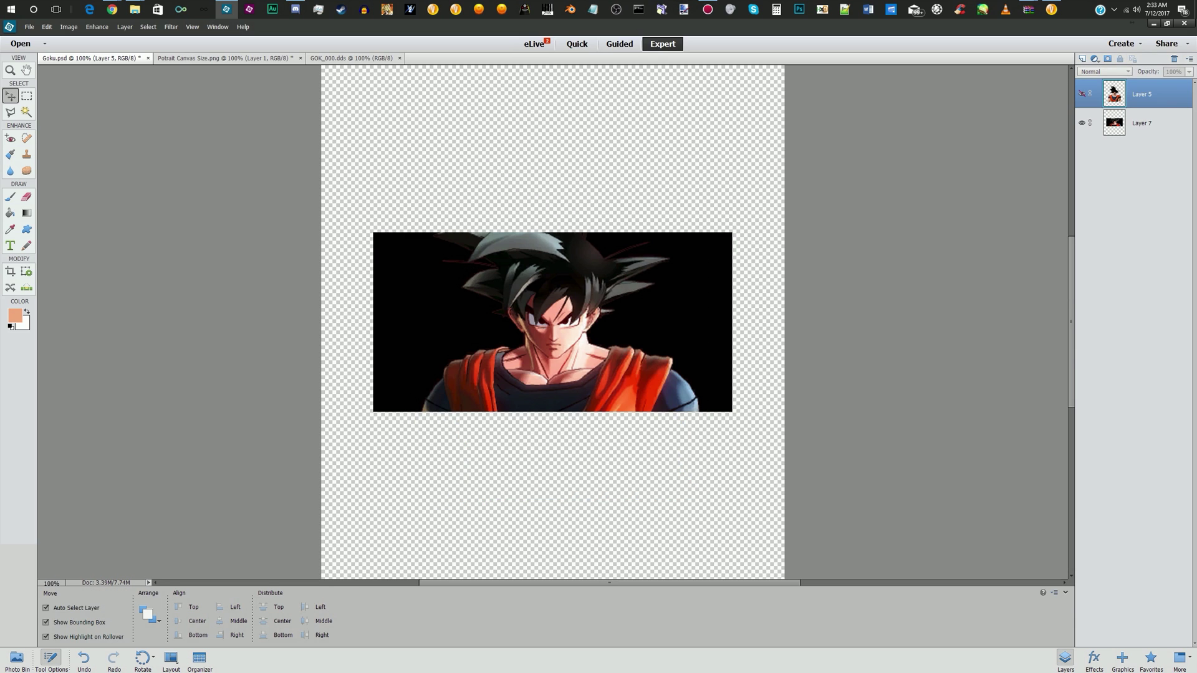
{"action": "left_click", "coordinate": [1081, 93]}
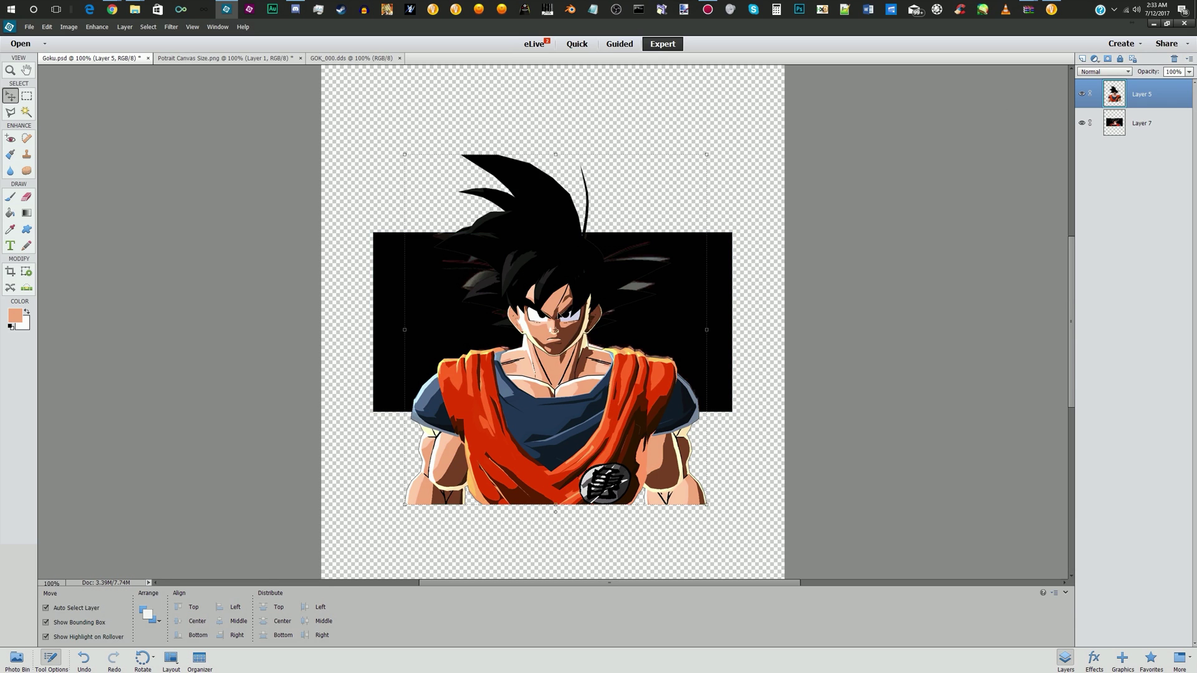
{"action": "left_click_drag", "start_coordinate": [564, 282], "coordinate": [567, 291]}
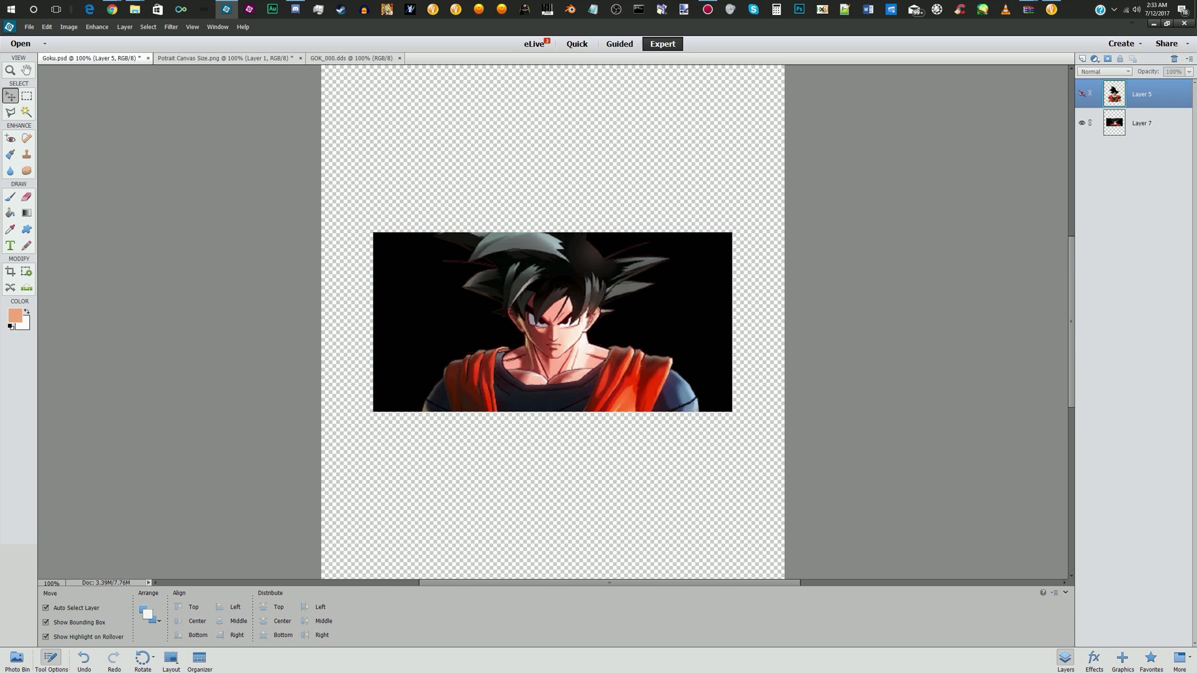
Show and hide Layer 5 repeatedly to compare the shifted figure's face and shoulders with the reference portrait
{"action": "left_click", "coordinate": [1082, 94]}
{"action": "left_click", "coordinate": [1081, 94]}
{"action": "left_click", "coordinate": [1082, 94]}
{"action": "left_click", "coordinate": [1082, 94]}
{"action": "left_click", "coordinate": [1081, 94]}
{"action": "left_click", "coordinate": [1082, 95]}
{"action": "left_click", "coordinate": [1081, 94]}
{"action": "left_click", "coordinate": [1082, 94]}
{"action": "left_click", "coordinate": [1081, 94]}
{"action": "left_click", "coordinate": [1081, 94]}
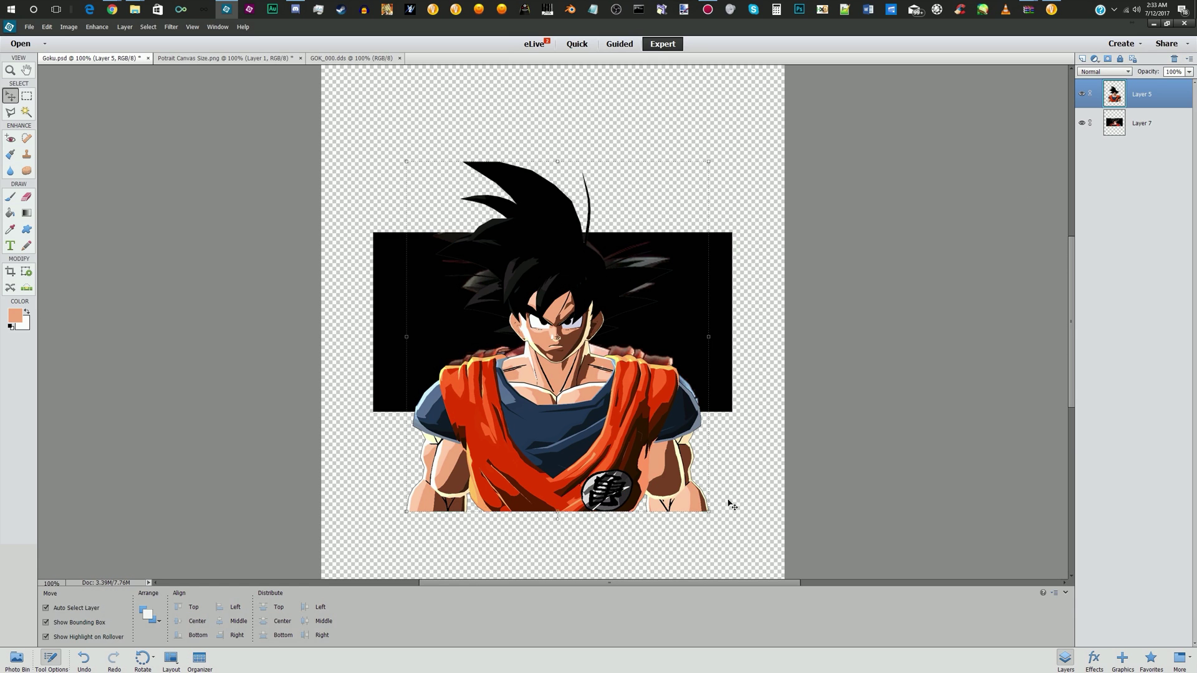
Scale the Goku figure proportionally to 97.21%, shift it slightly right over the reference face, and apply the transformation
{"action": "left_click_drag", "start_coordinate": [709, 511], "coordinate": [700, 502]}
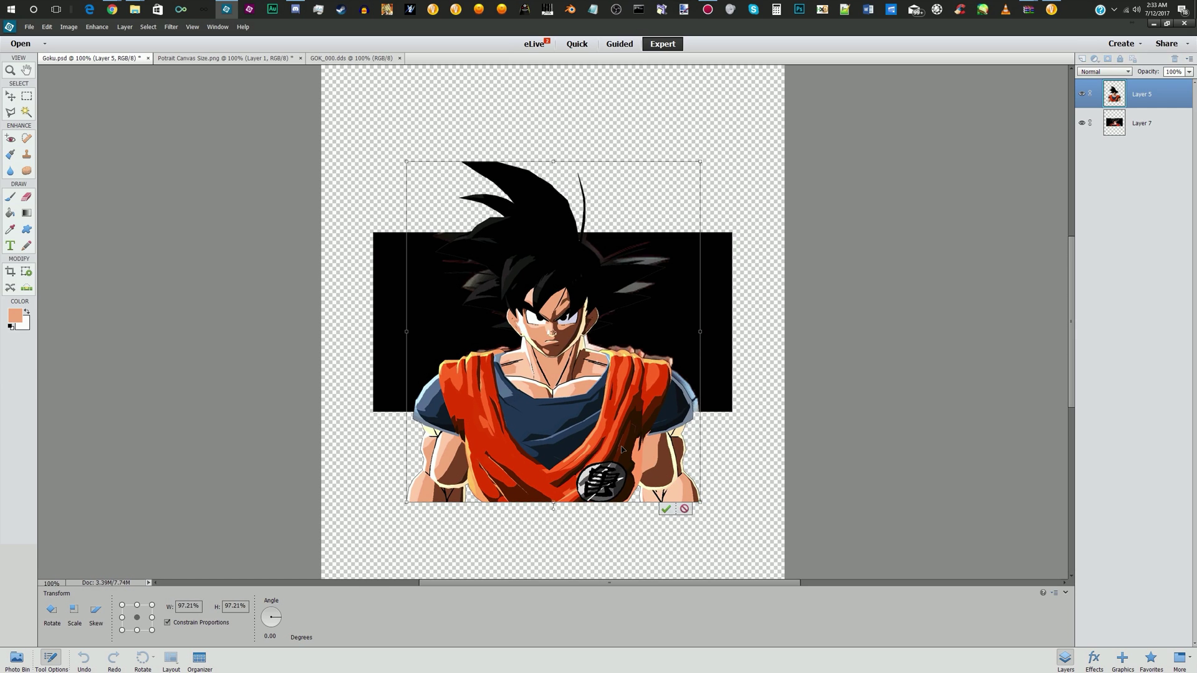
{"action": "left_click_drag", "start_coordinate": [621, 449], "coordinate": [625, 449]}
{"action": "left_click", "coordinate": [670, 509]}
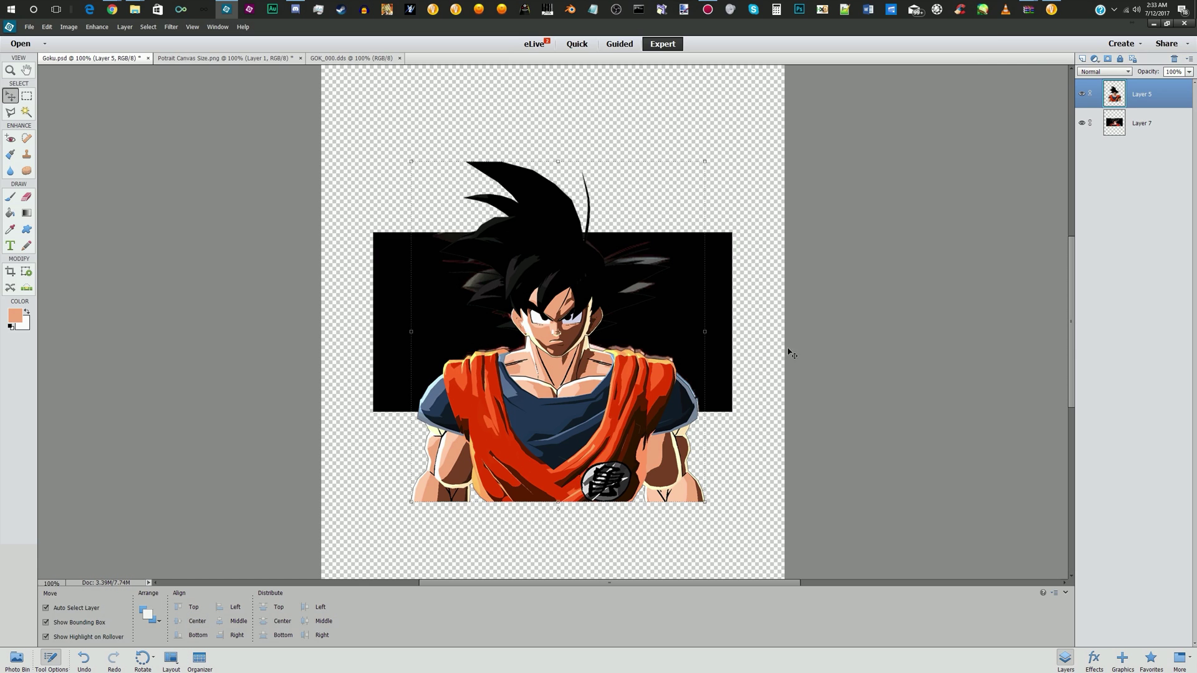
Toggle Layer 5's visibility to check the reduced figure's head size against the reference portrait
{"action": "left_click", "coordinate": [1082, 94]}
{"action": "left_click", "coordinate": [1082, 95]}
{"action": "left_click", "coordinate": [1082, 94]}
{"action": "left_click", "coordinate": [1082, 94]}
{"action": "left_click", "coordinate": [1082, 94]}
{"action": "left_click", "coordinate": [1082, 94]}
{"action": "left_click", "coordinate": [1082, 94]}
{"action": "left_click", "coordinate": [1082, 94]}
{"action": "left_click", "coordinate": [1082, 94]}
{"action": "left_click", "coordinate": [1082, 94]}
{"action": "left_click", "coordinate": [1082, 94]}
{"action": "left_click", "coordinate": [1082, 94]}
Scale the Goku figure proportionally to about 98.02%, apply it, and move the figure slightly right over the reference
{"action": "left_click", "coordinate": [704, 158]}
{"action": "left_click_drag", "start_coordinate": [704, 160], "coordinate": [699, 168]}
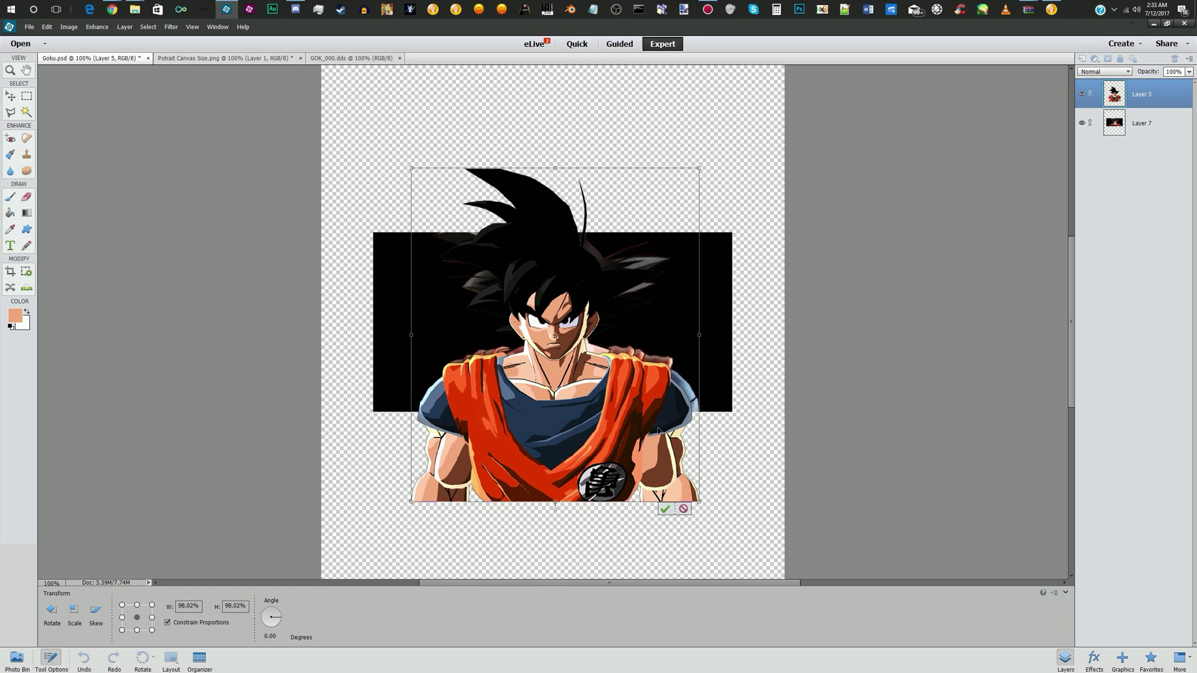
{"action": "left_click", "coordinate": [665, 509]}
{"action": "left_click_drag", "start_coordinate": [614, 389], "coordinate": [617, 390]}
Flip Layer 5 off and on to examine how the rescaled figure's face and shoulders match the reference
{"action": "left_click", "coordinate": [1083, 92]}
{"action": "left_click", "coordinate": [1083, 92]}
{"action": "left_click", "coordinate": [1083, 92]}
{"action": "left_click", "coordinate": [1082, 93]}
{"action": "left_click", "coordinate": [1083, 92]}
{"action": "left_click", "coordinate": [1083, 92]}
{"action": "left_click", "coordinate": [1082, 92]}
{"action": "left_click", "coordinate": [1083, 92]}
{"action": "left_click", "coordinate": [1083, 92]}
{"action": "left_click", "coordinate": [1083, 92]}
{"action": "left_click", "coordinate": [1082, 92]}
{"action": "left_click", "coordinate": [1083, 92]}
{"action": "left_click", "coordinate": [1083, 92]}
{"action": "left_click", "coordinate": [1082, 92]}
Scale the Goku figure proportionally to 97.45%, nudge it right, apply the transformation, and lower it slightly onto the reference face
{"action": "left_click_drag", "start_coordinate": [701, 502], "coordinate": [695, 493]}
{"action": "key", "text": "Right"}
{"action": "key", "text": "Right"}
{"action": "key", "text": "Right"}
{"action": "key", "text": "Right"}
{"action": "key", "text": "Right"}
{"action": "key", "text": "Right"}
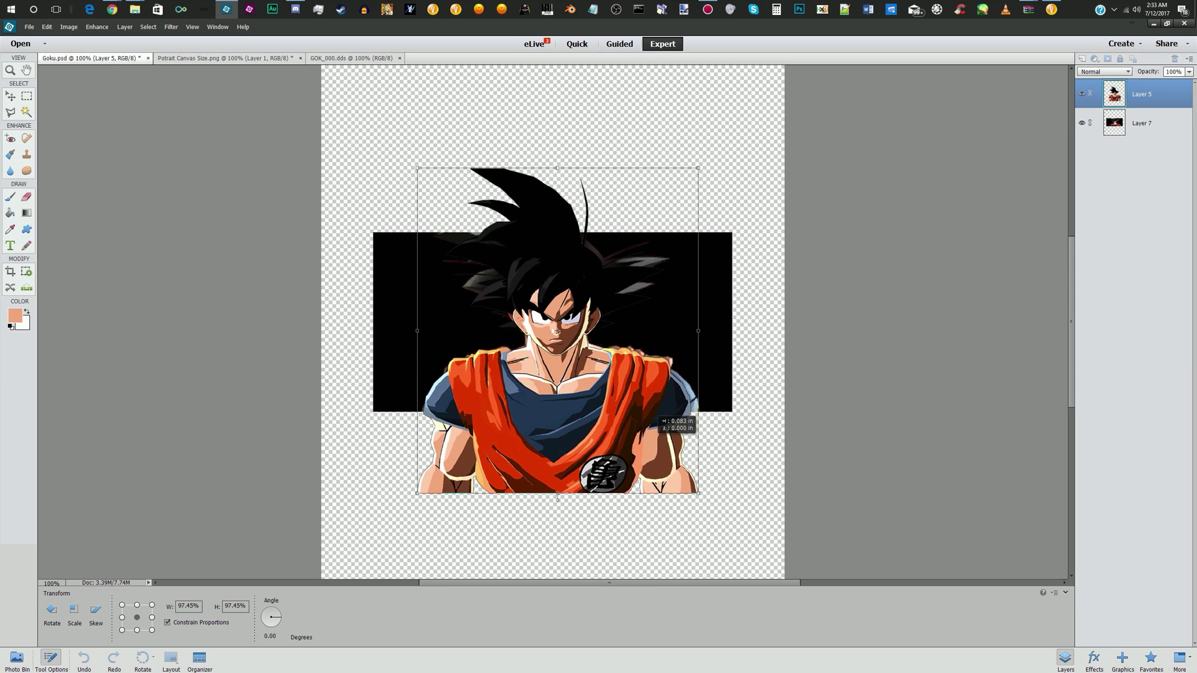
{"action": "key", "text": "Return"}
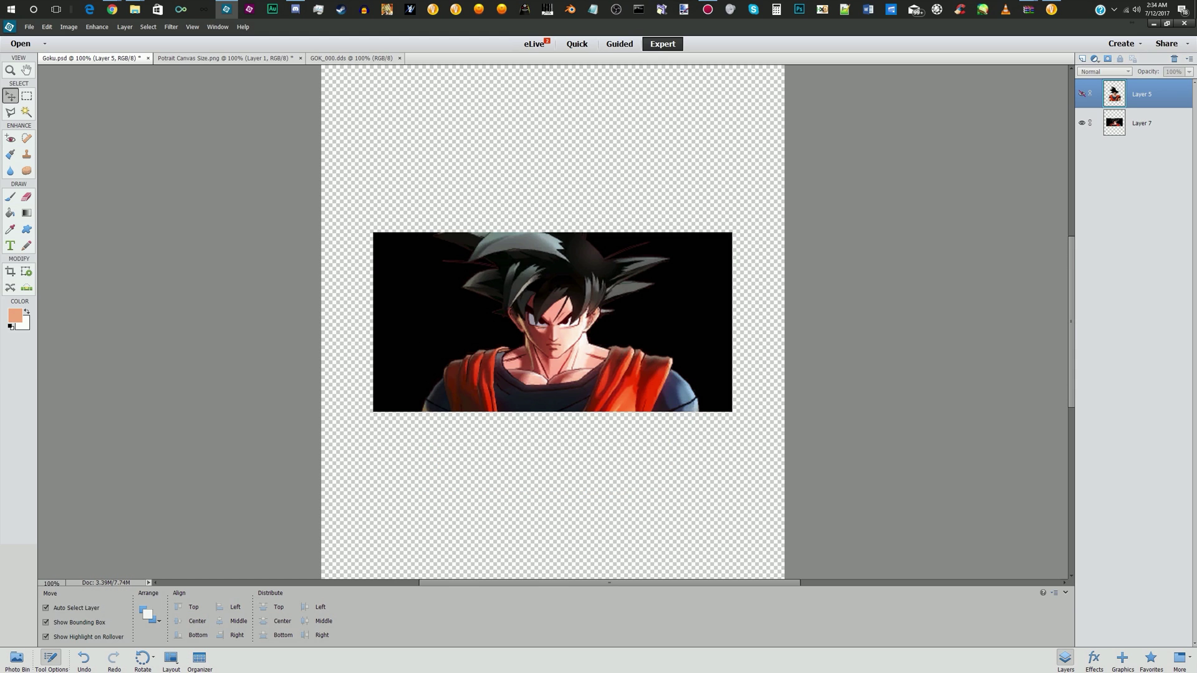
{"action": "left_click_drag", "start_coordinate": [571, 298], "coordinate": [574, 302]}
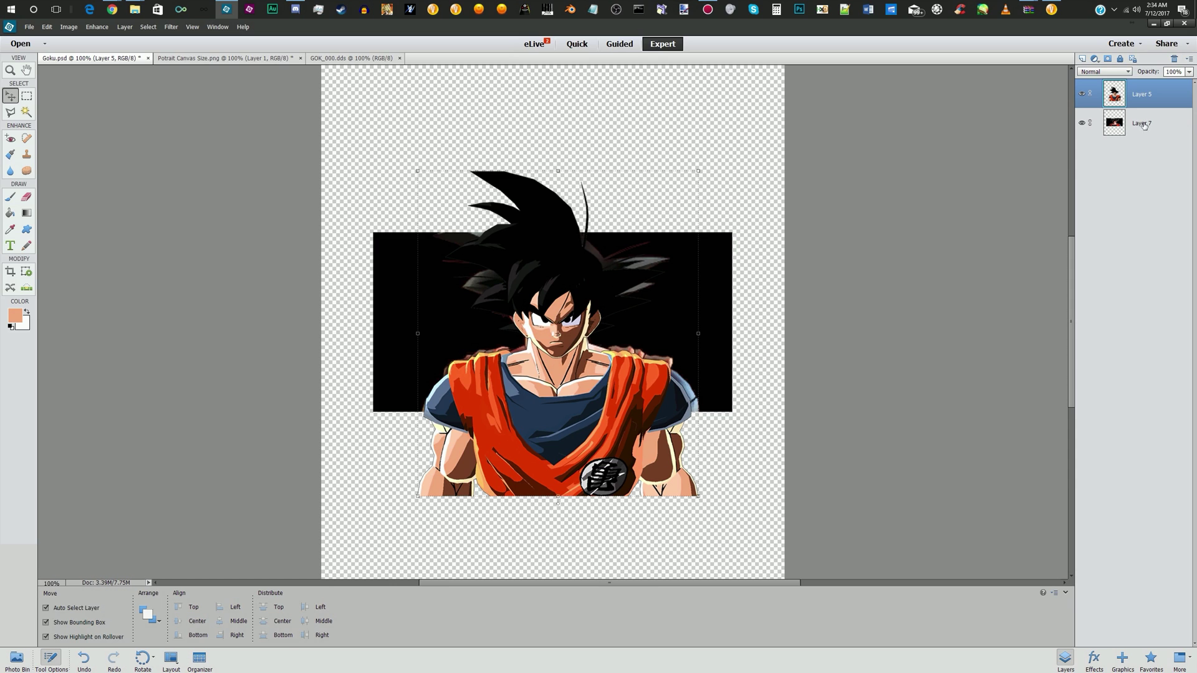
Alternate Layer 5's visibility to judge the figure's final scale and face alignment against the reference in Layer 7
{"action": "left_click", "coordinate": [1083, 95]}
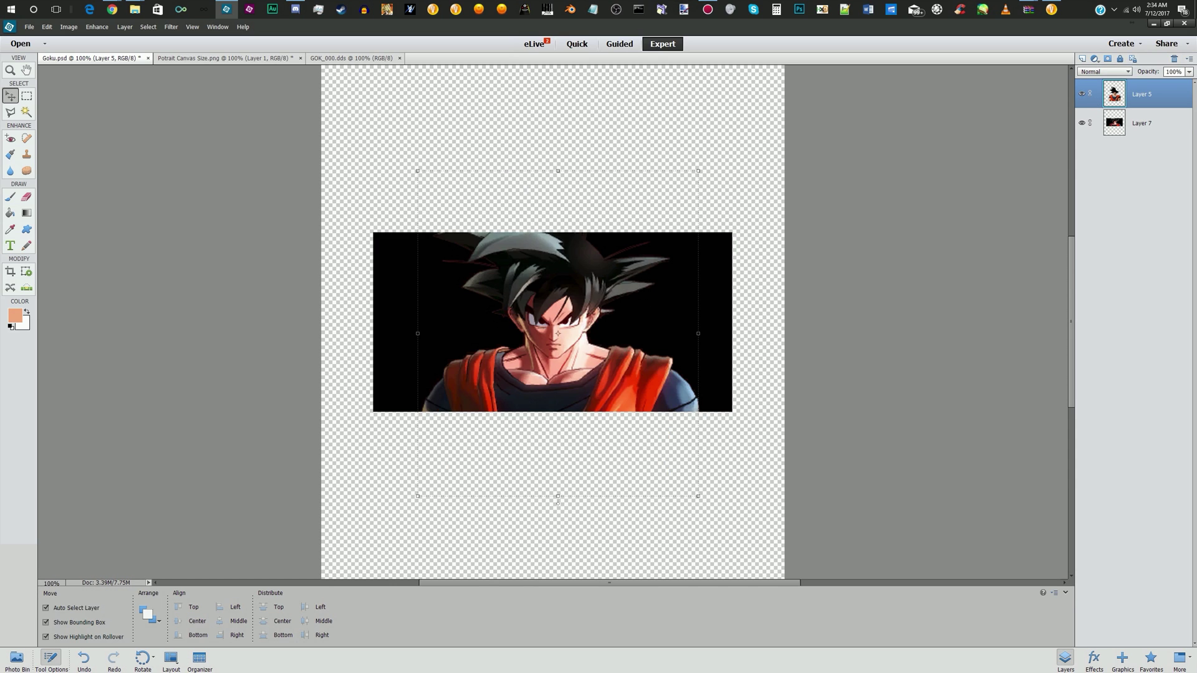
{"action": "left_click", "coordinate": [1082, 94]}
{"action": "left_click", "coordinate": [1082, 94]}
{"action": "left_click", "coordinate": [1082, 94]}
{"action": "left_click", "coordinate": [1082, 95]}
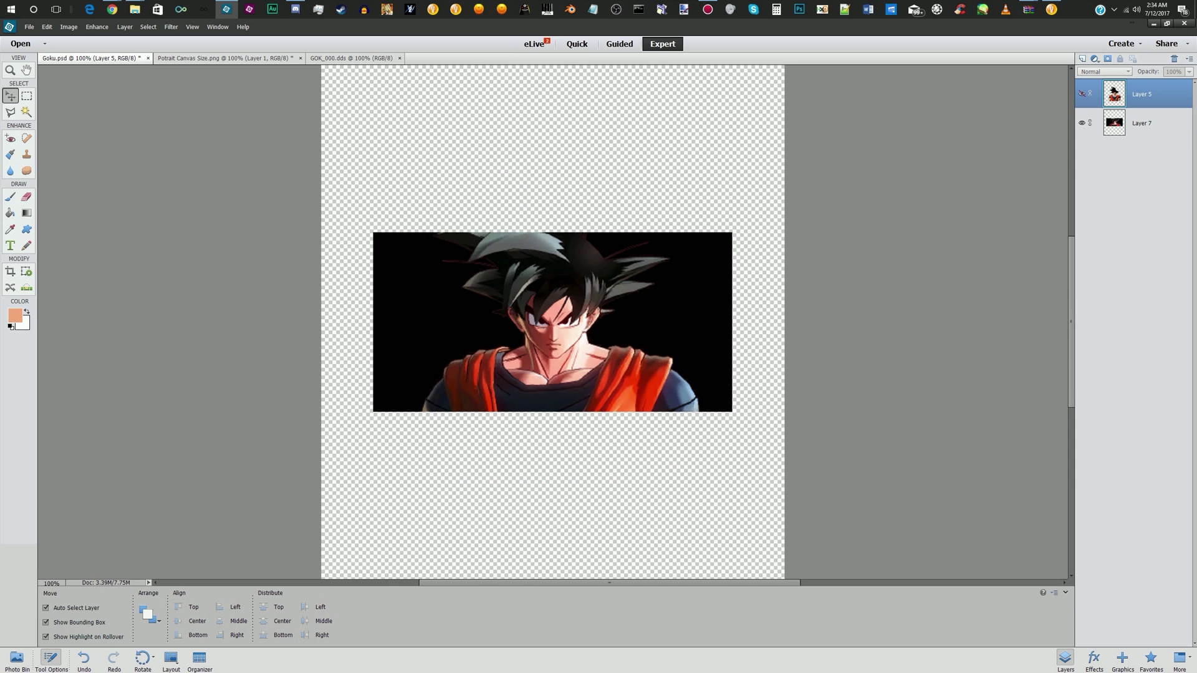
{"action": "left_click", "coordinate": [1082, 94]}
{"action": "left_click", "coordinate": [1082, 95]}
{"action": "left_click", "coordinate": [1082, 94]}
{"action": "left_click", "coordinate": [1082, 94]}
{"action": "left_click", "coordinate": [1082, 94]}
{"action": "left_click", "coordinate": [1082, 94]}
{"action": "left_click", "coordinate": [1082, 94]}
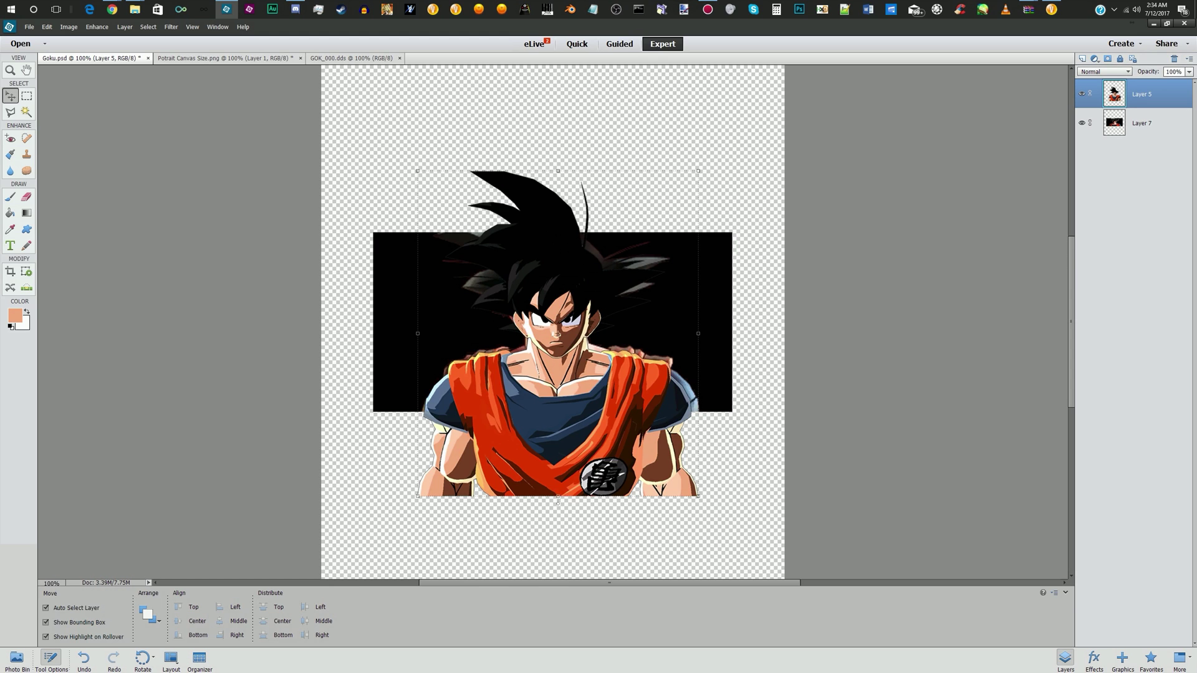
{"action": "left_click", "coordinate": [1083, 94]}
{"action": "left_click", "coordinate": [1083, 95]}
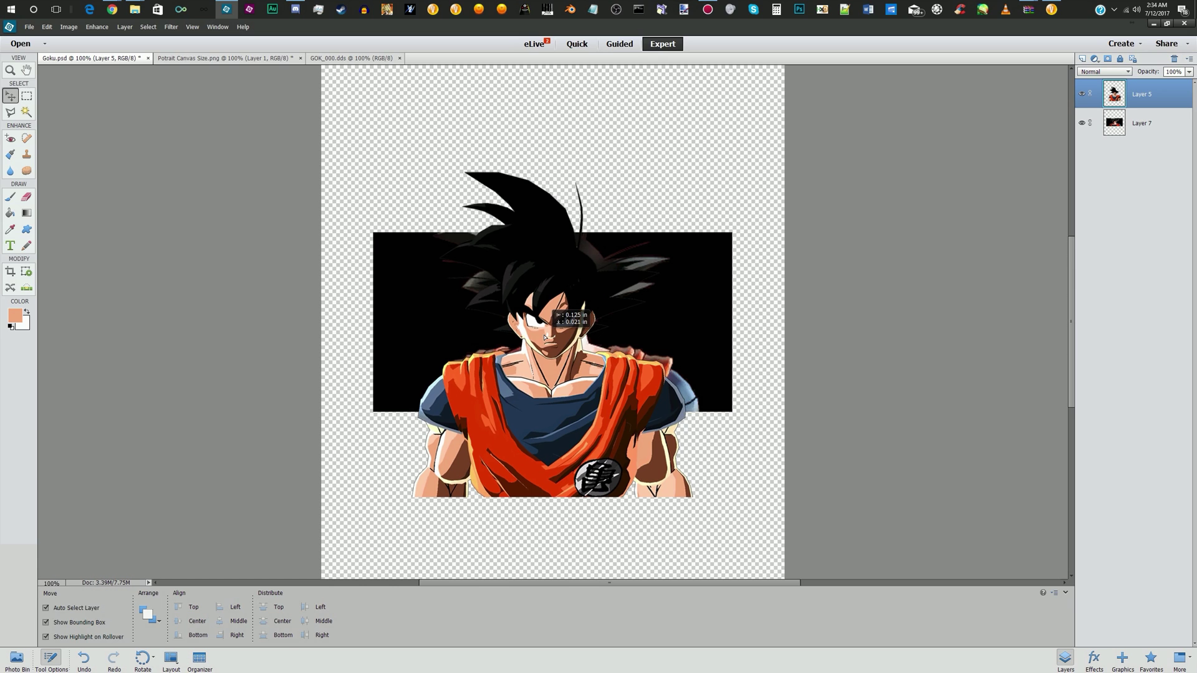
Fine-tune the Goku figure's position over the reference face and compare both faces in an enlarged view
{"action": "left_click", "coordinate": [552, 335]}
{"action": "key", "text": "ctrl+equal"}
{"action": "key", "text": "ctrl+equal"}
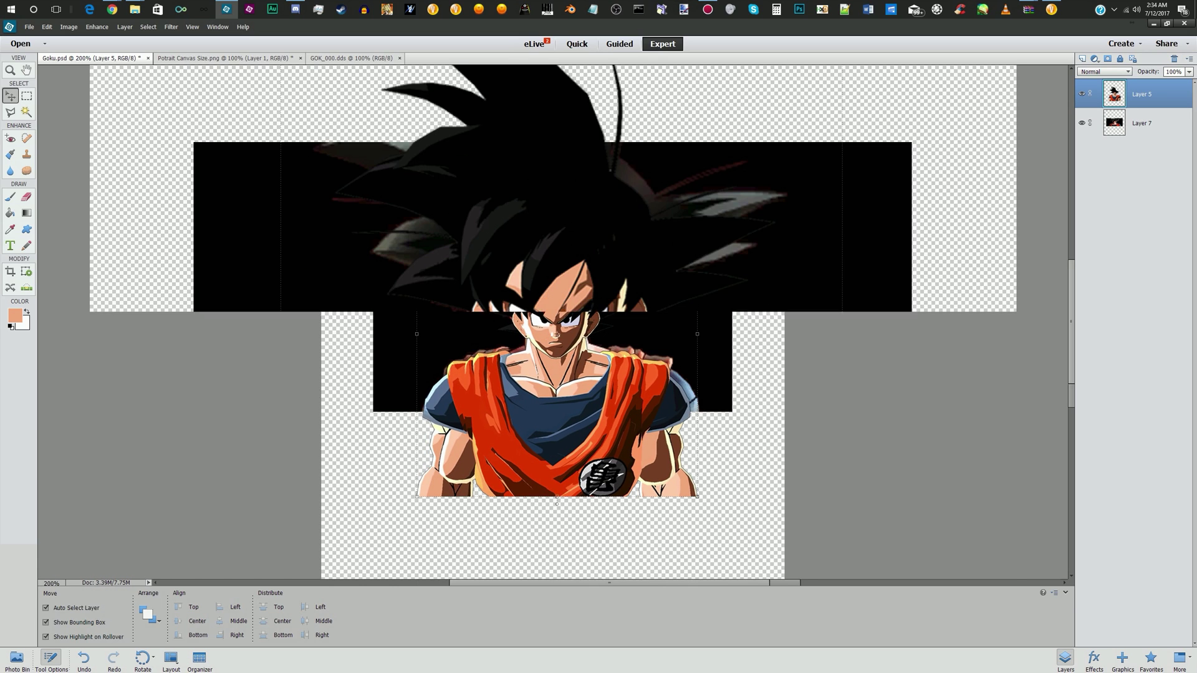
{"action": "left_click_drag", "start_coordinate": [559, 312], "coordinate": [562, 315]}
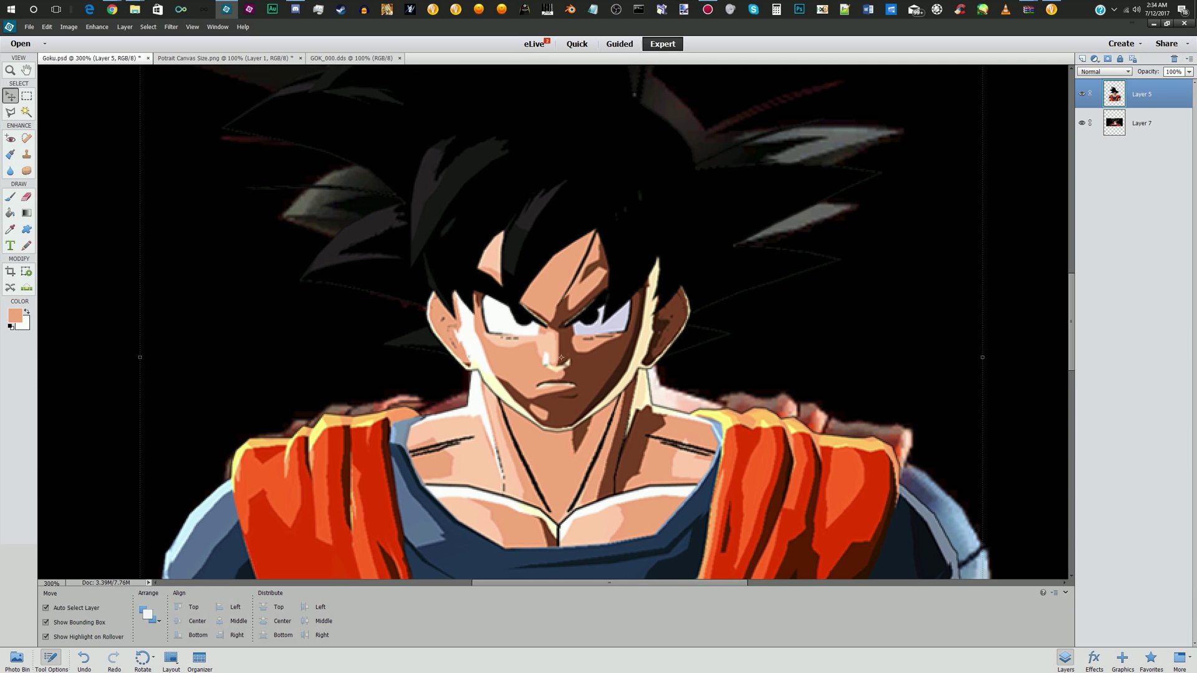
{"action": "left_click", "coordinate": [1081, 94]}
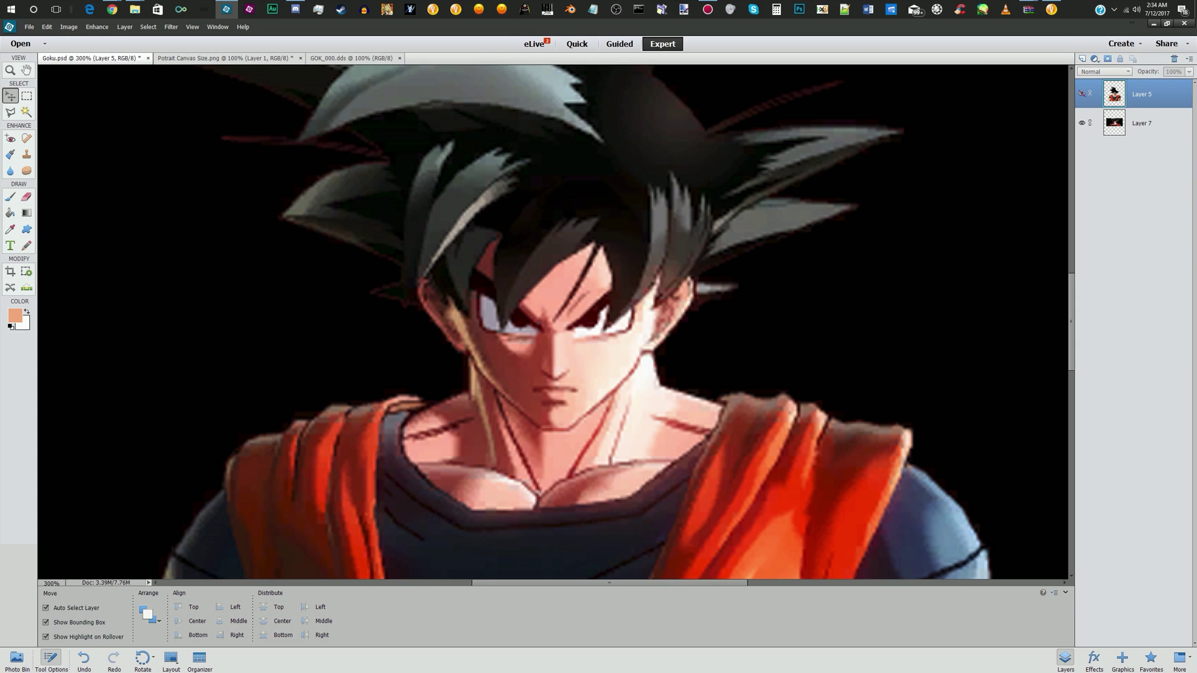
{"action": "left_click", "coordinate": [1081, 94]}
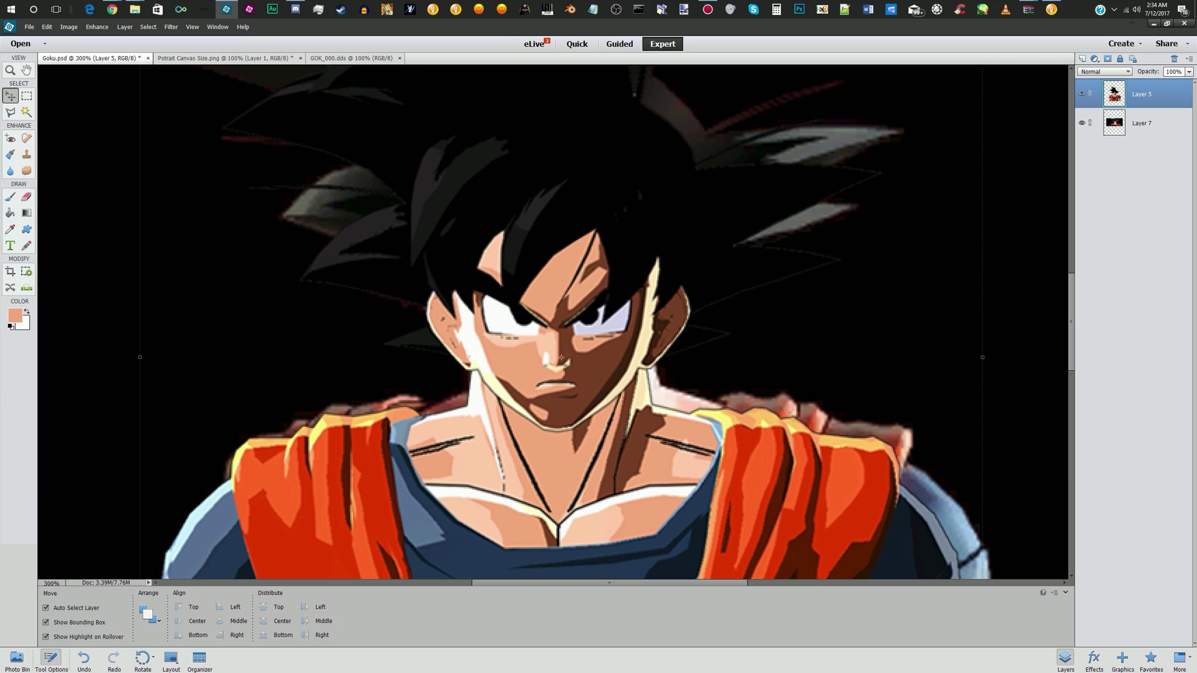
{"action": "key", "text": "ctrl+minus"}
{"action": "key", "text": "ctrl+minus"}
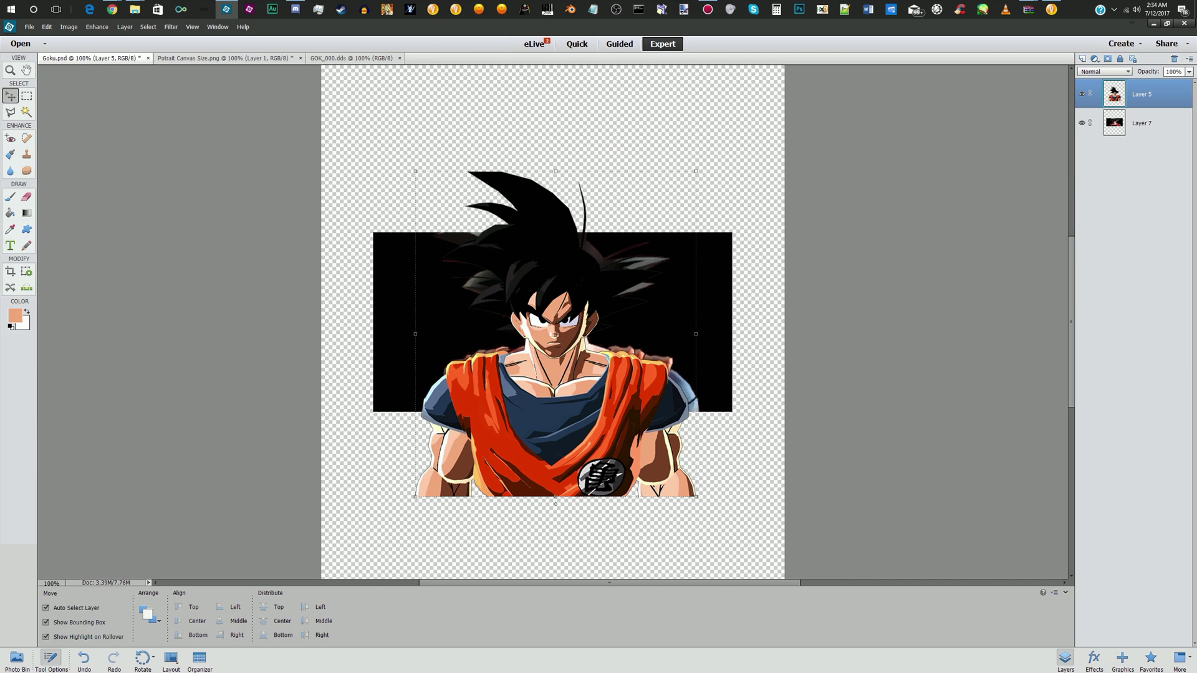
Select the outline of the reference portrait in Layer 7 and crop the image to that selection
{"action": "left_click", "coordinate": [1114, 122], "text": "ctrl"}
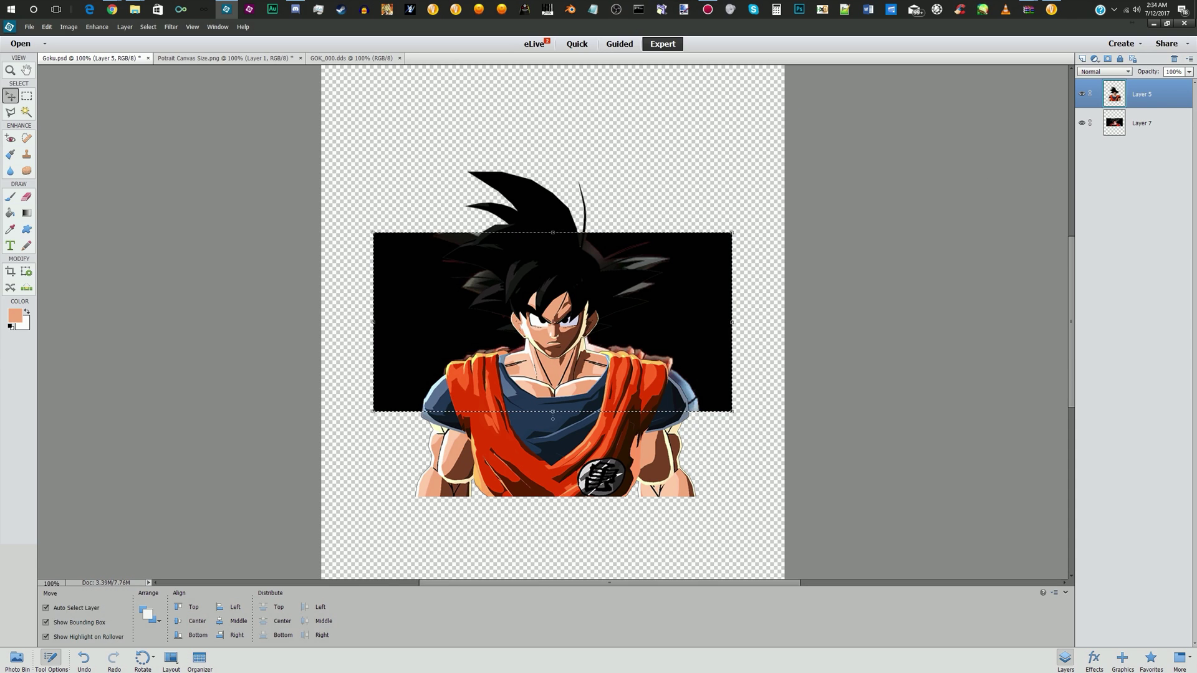
{"action": "left_click", "coordinate": [69, 27]}
{"action": "left_click", "coordinate": [71, 55]}
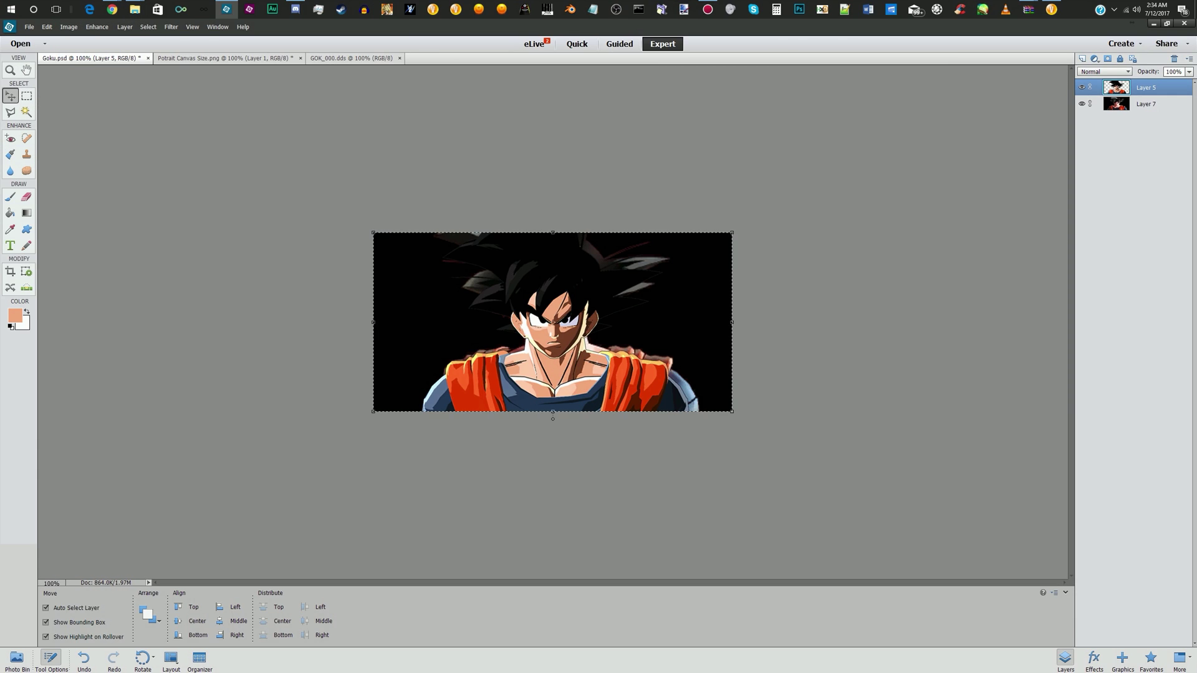
Delete the reference portrait's pixels from Layer 7 and remove the selection
{"action": "left_click", "coordinate": [1125, 104]}
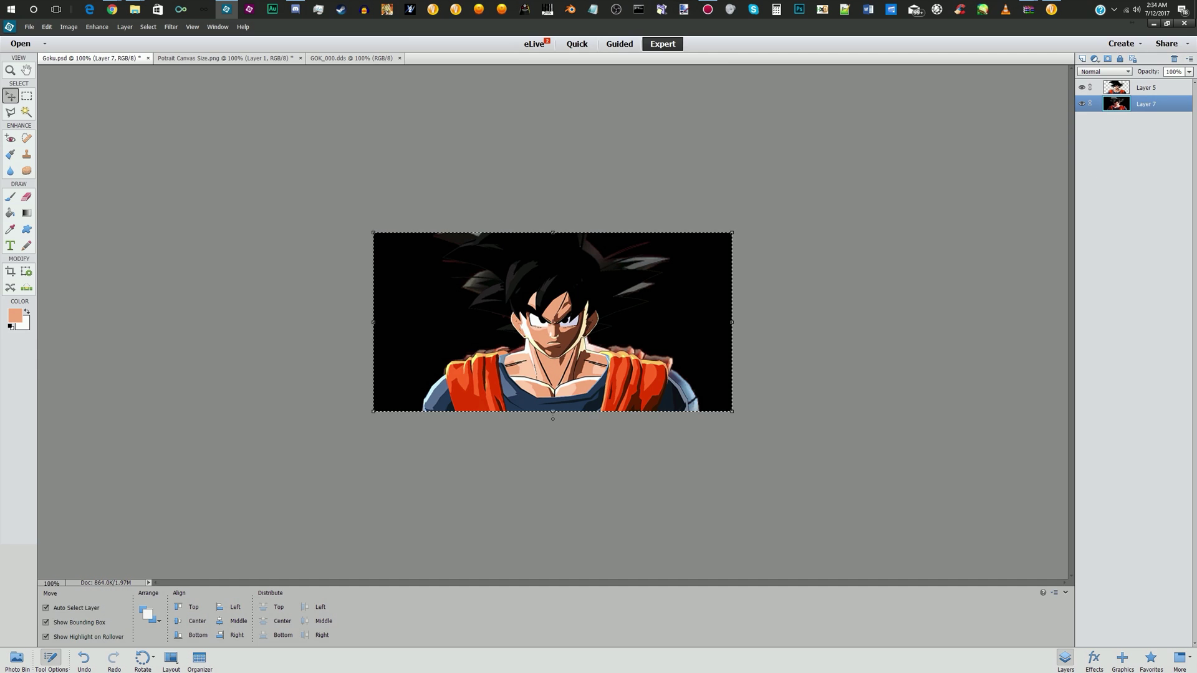
{"action": "key", "text": "Delete"}
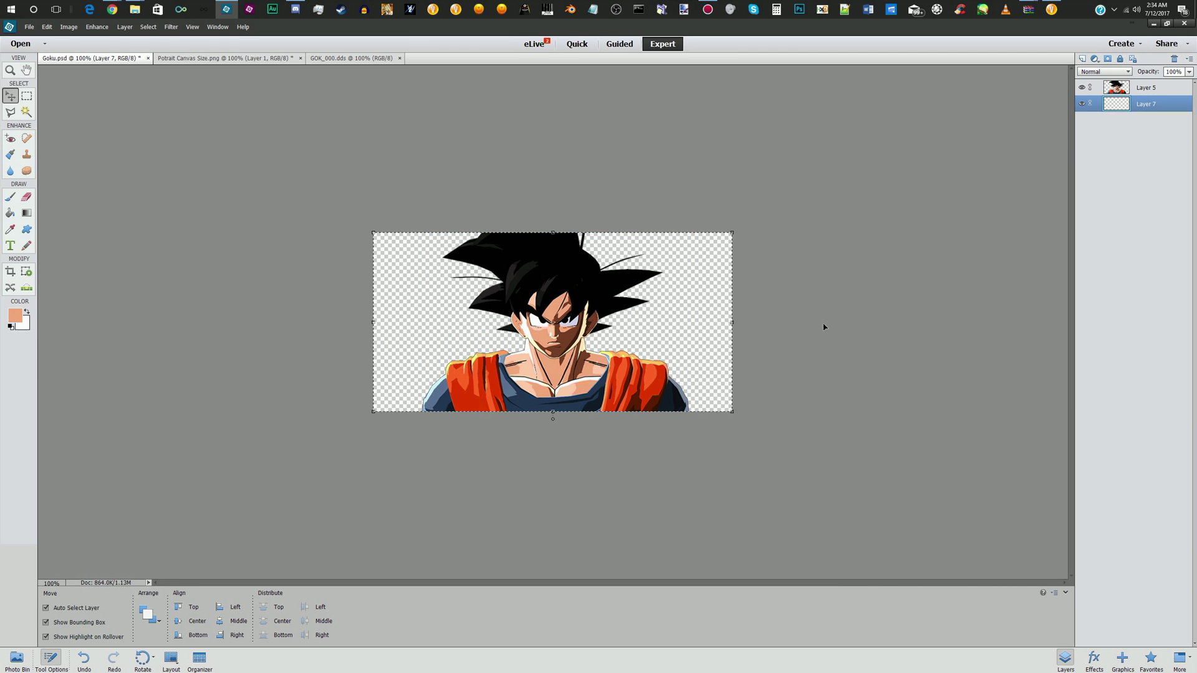
{"action": "key", "text": "m"}
{"action": "key", "text": "ctrl+d"}
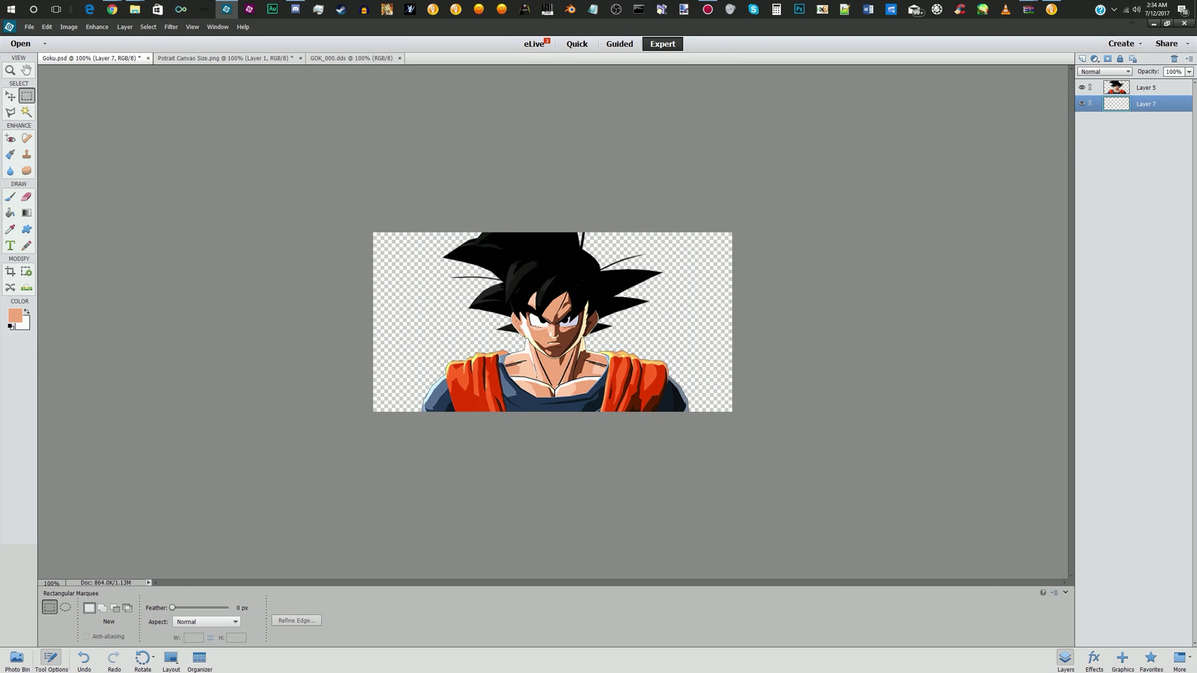
Save the portrait as GOK_000 in D3D/DDS format in the Dragon Ball Xenoverse 2 Character Potraits (DDS) folder, accepting the export options
{"action": "key", "text": "ctrl+shift+s"}
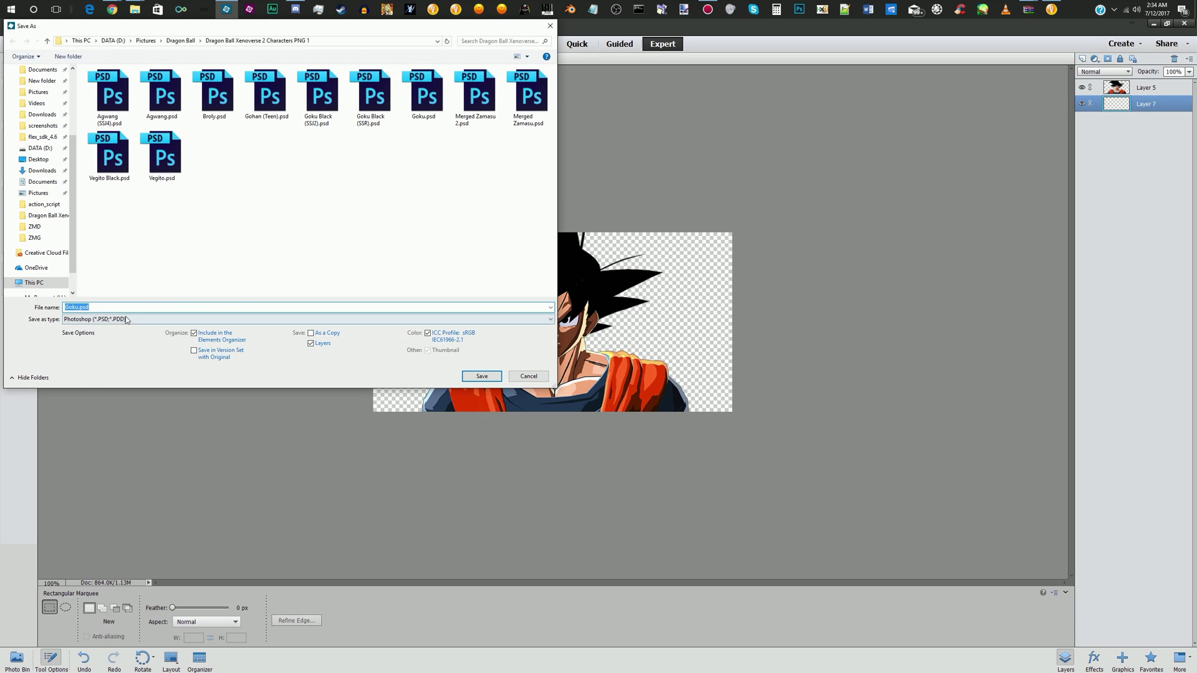
{"action": "left_click", "coordinate": [94, 319]}
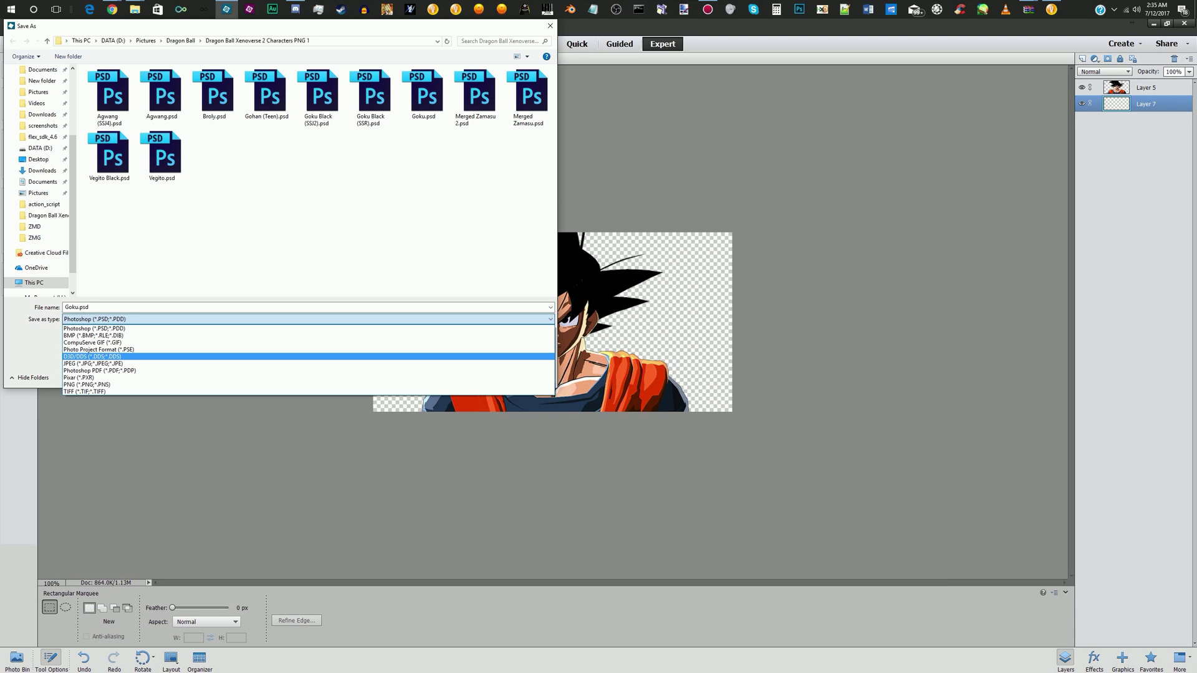
{"action": "left_click", "coordinate": [93, 356]}
{"action": "left_click", "coordinate": [180, 41]}
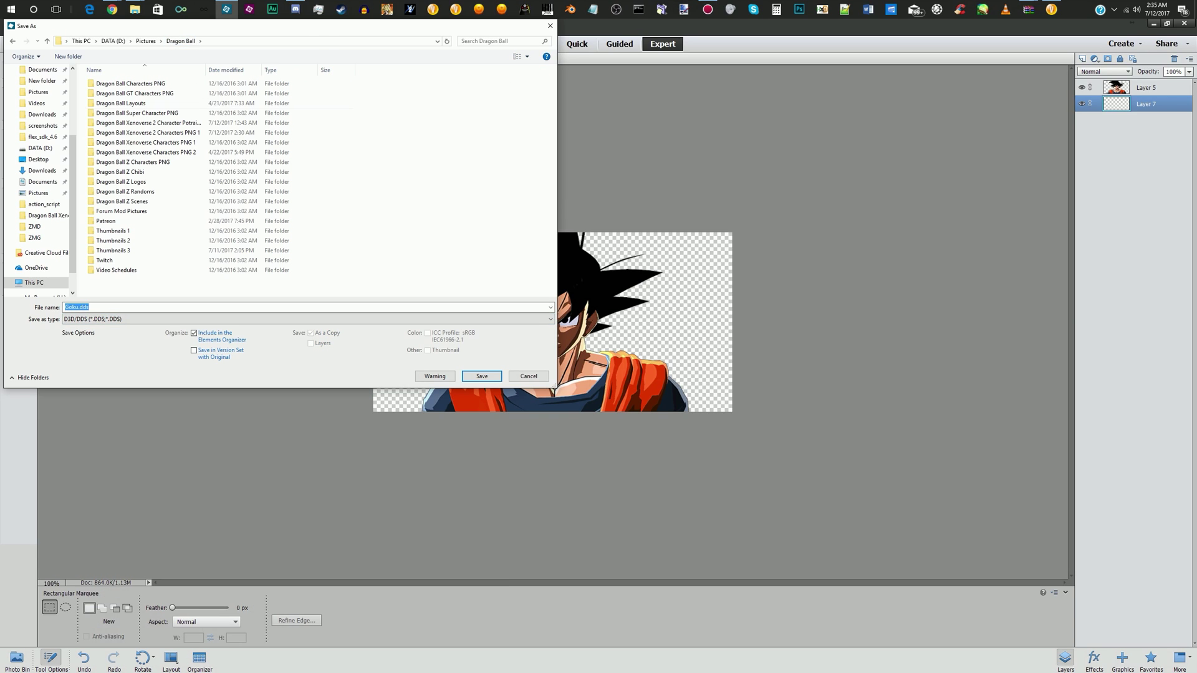
{"action": "left_click", "coordinate": [149, 123]}
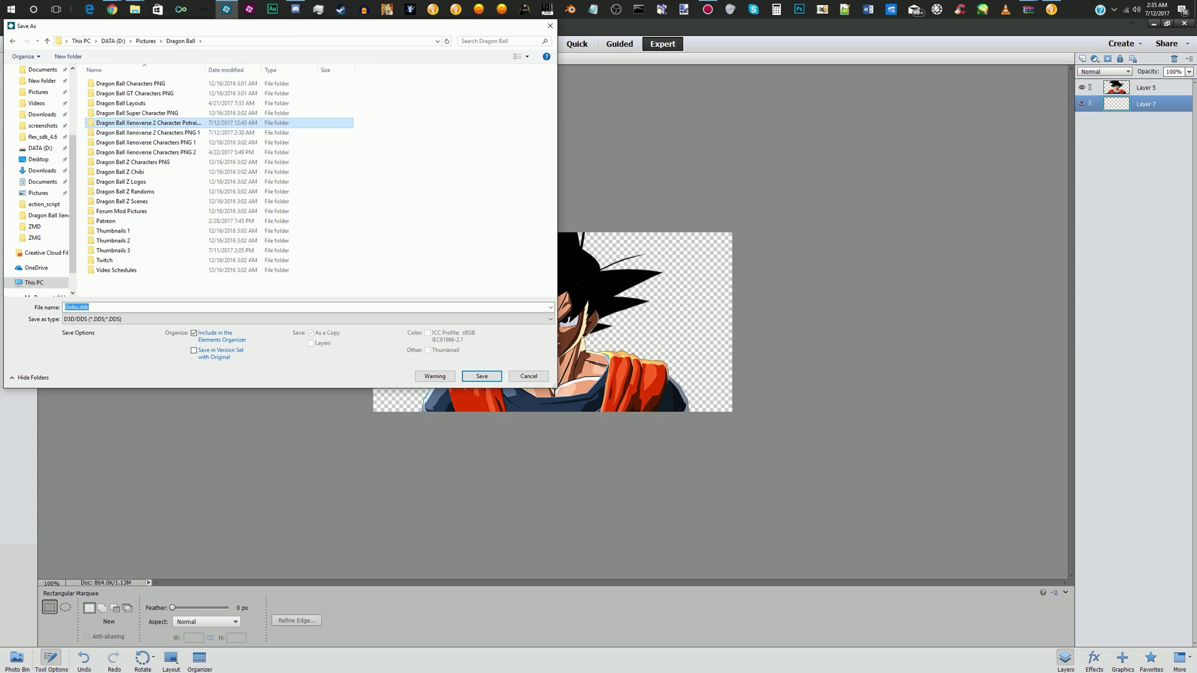
{"action": "double_click", "coordinate": [148, 123]}
{"action": "scroll", "coordinate": [109, 281], "scroll_direction": "down", "scroll_amount": 3}
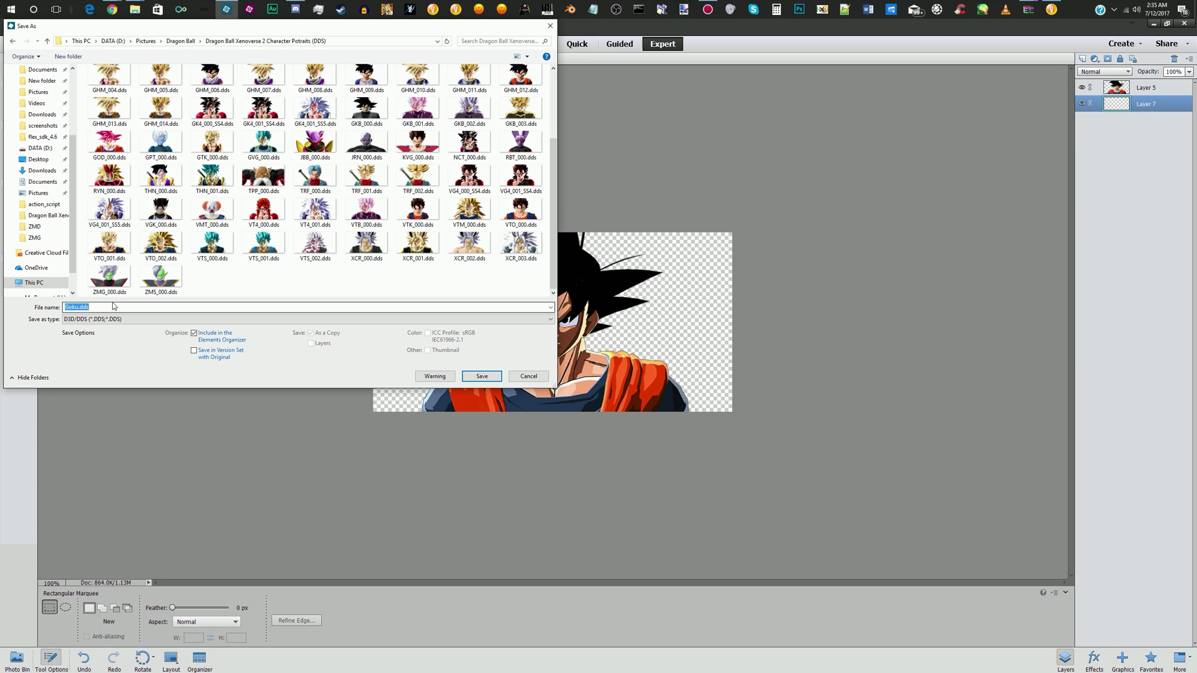
{"action": "double_click", "coordinate": [84, 304]}
{"action": "type", "text": "GOK_000"}
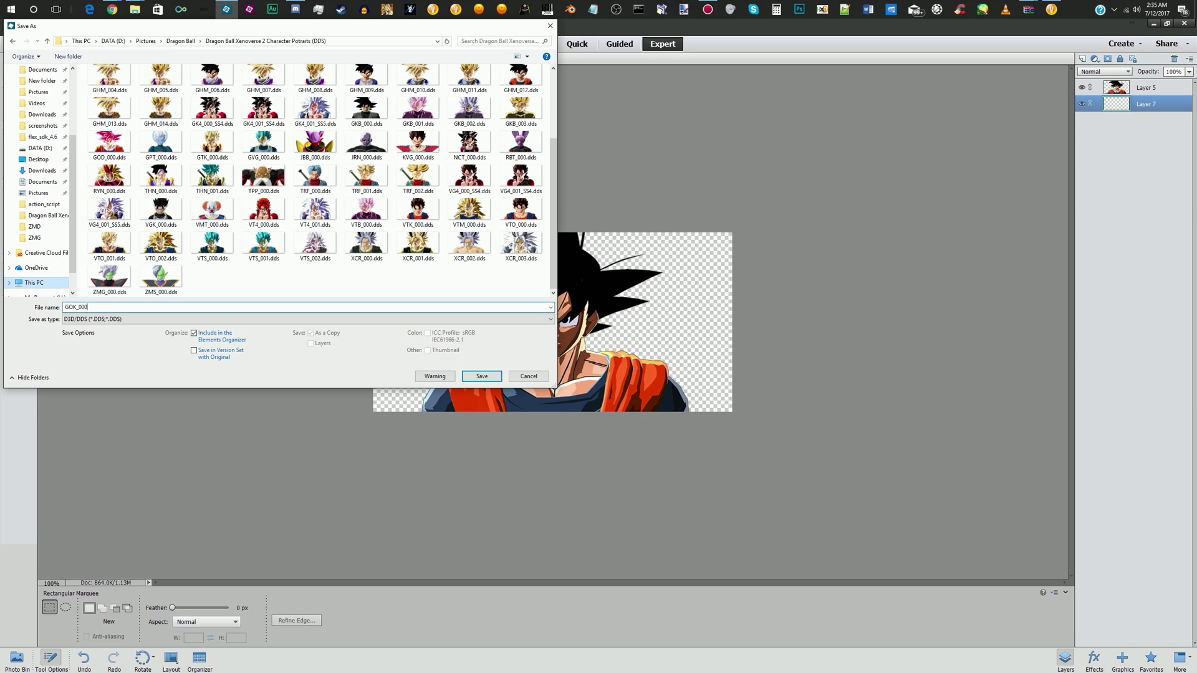
{"action": "key", "text": "Return"}
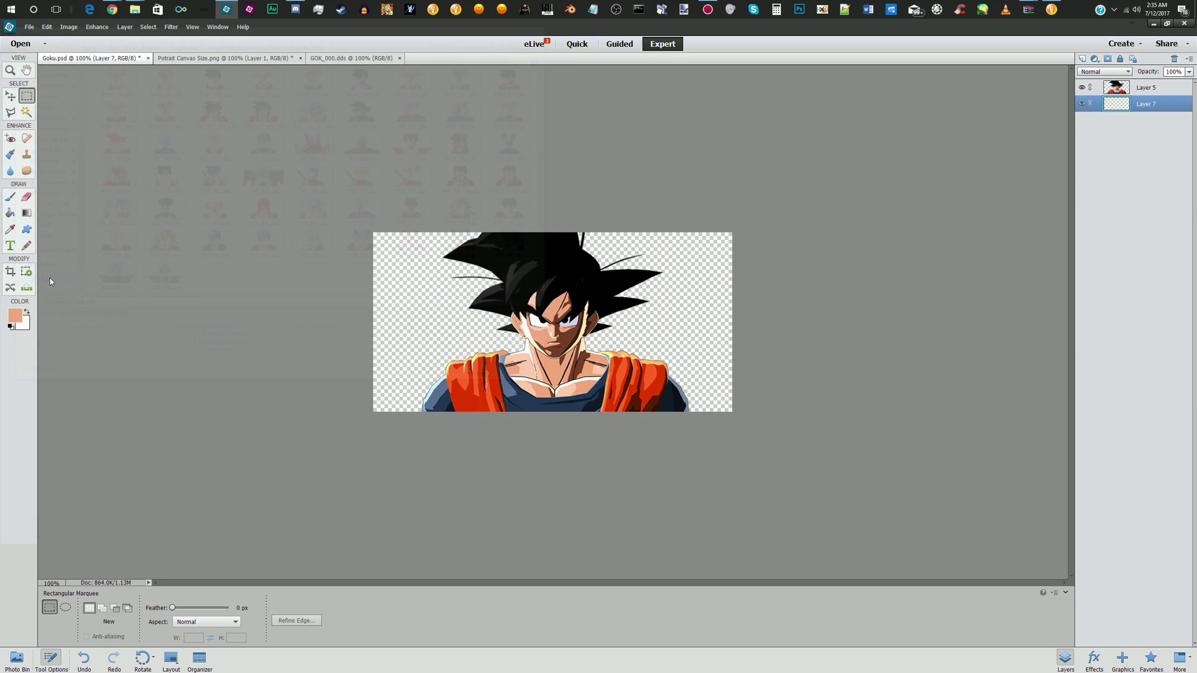
{"action": "key", "text": "Return"}
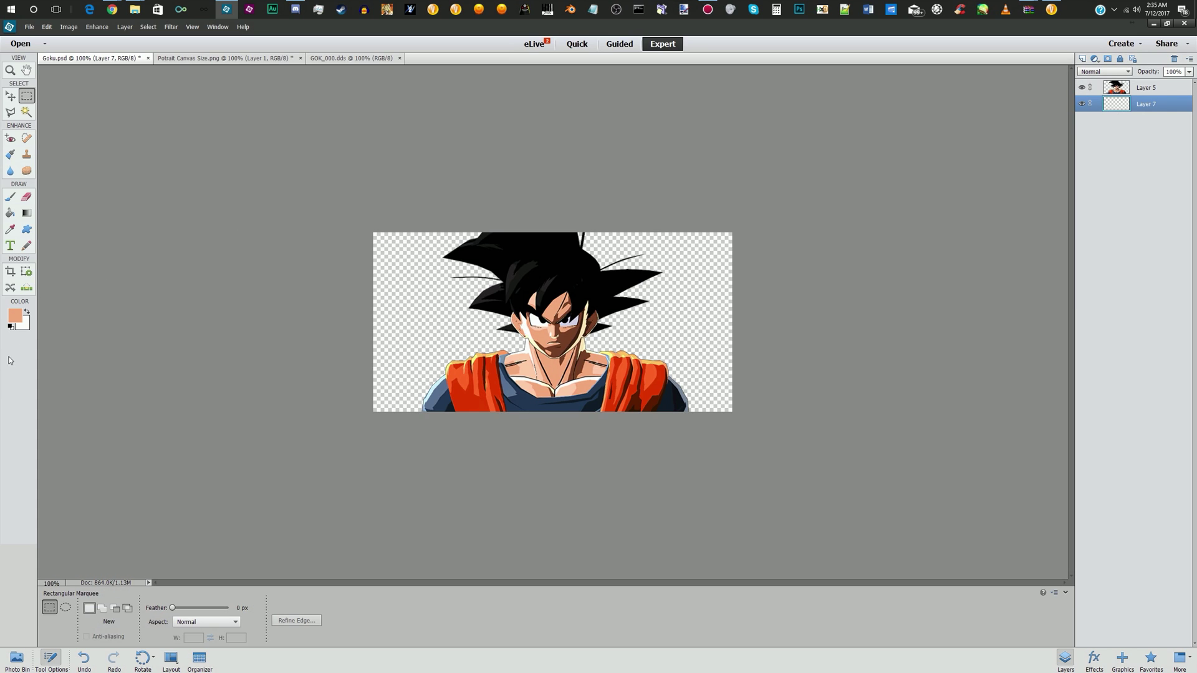
Set the foreground colour to black (000000) and fill Layer 7's transparent background with the Paint Bucket at 10% opacity
{"action": "left_click", "coordinate": [15, 317]}
{"action": "type", "text": "141414"}
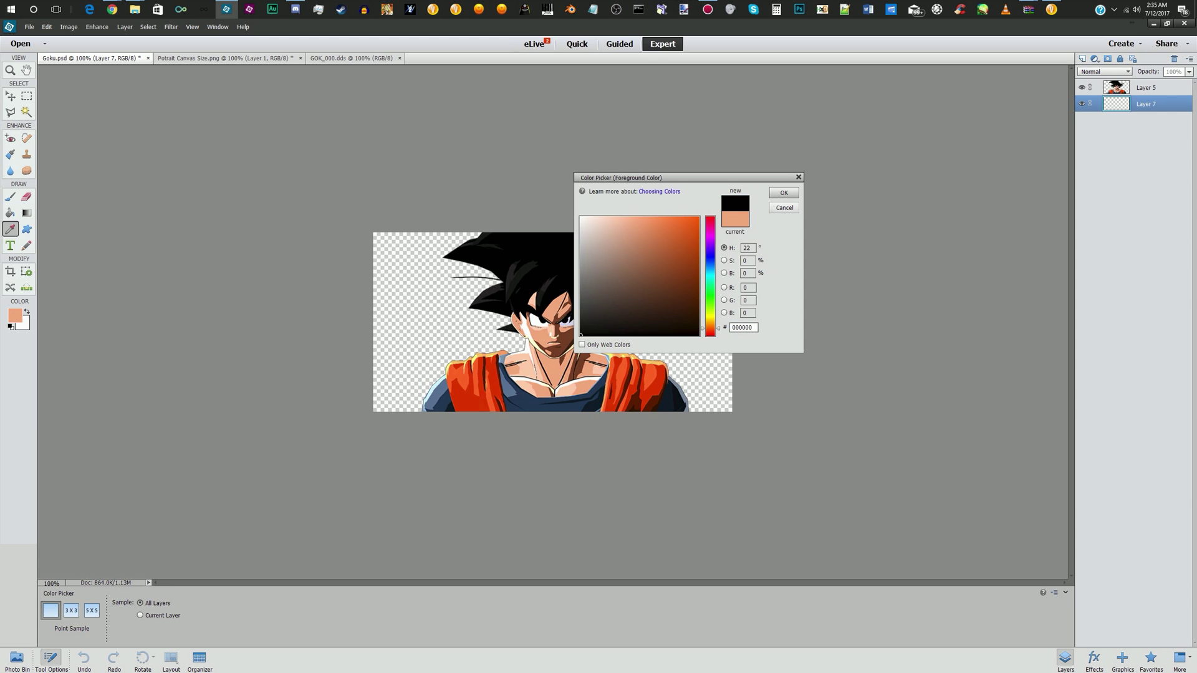
{"action": "key", "text": "Return"}
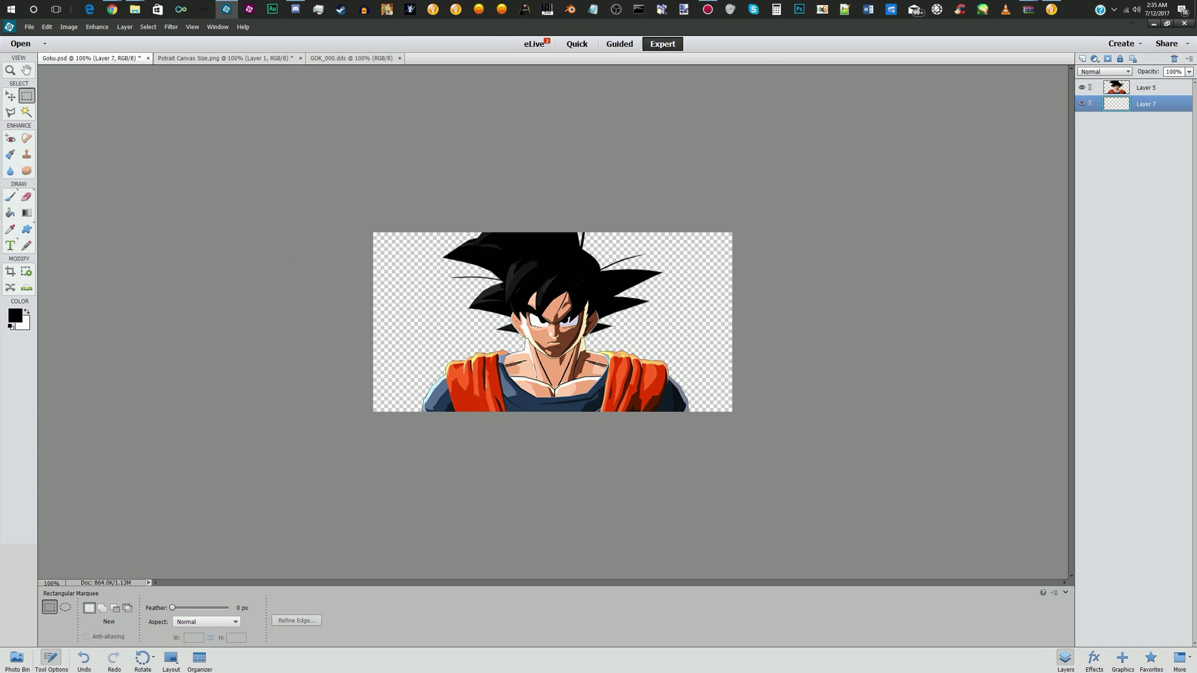
{"action": "key", "text": "k"}
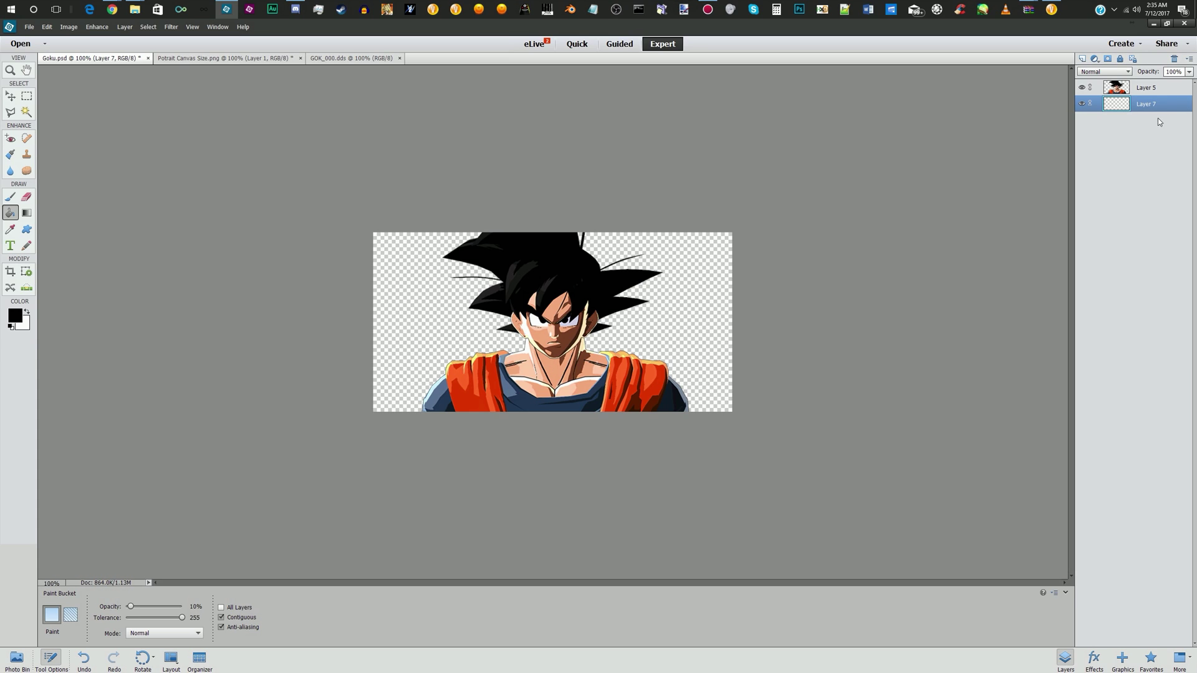
{"action": "mouse_move", "coordinate": [1131, 106]}
{"action": "left_mouse_down"}
{"action": "mouse_move", "coordinate": [1128, 88]}
{"action": "mouse_move", "coordinate": [1127, 108]}
{"action": "left_mouse_up"}
{"action": "left_click", "coordinate": [418, 337]}
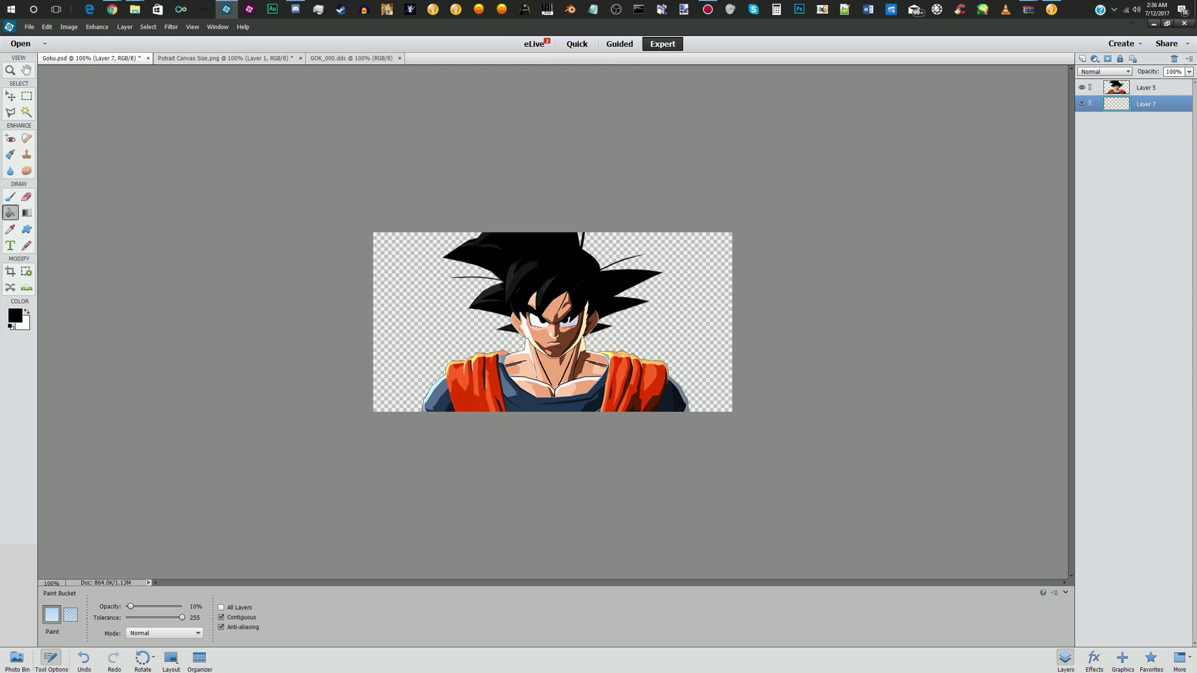
Start saving the portrait under a new name and browse to the game's DB Xenoverse 2\data\ui\texture\CHARA01 folder
{"action": "key", "text": "ctrl+shift+s"}
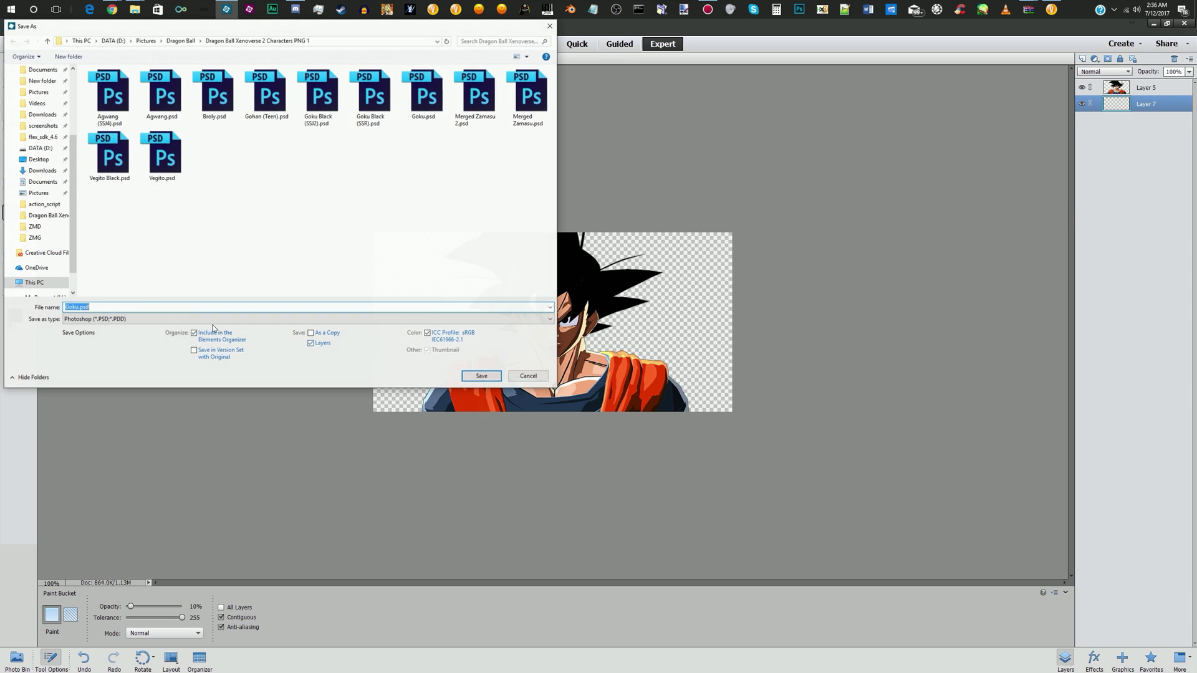
{"action": "scroll", "coordinate": [11, 167], "scroll_direction": "up", "scroll_amount": 1}
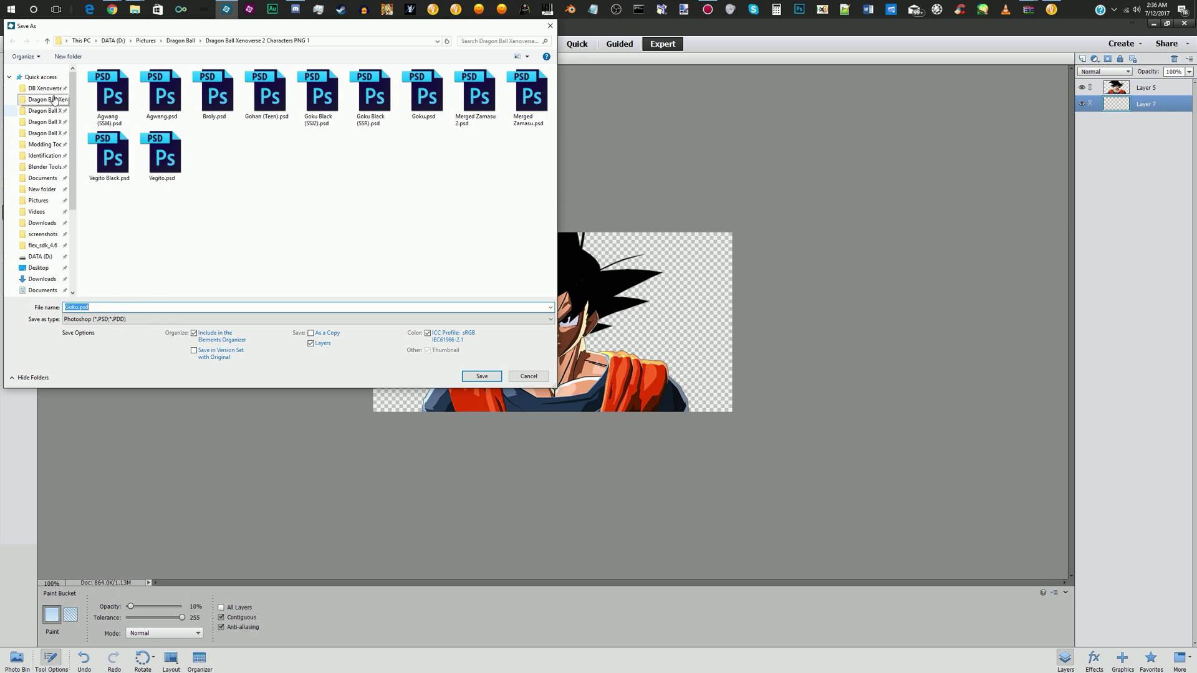
{"action": "left_click", "coordinate": [43, 99]}
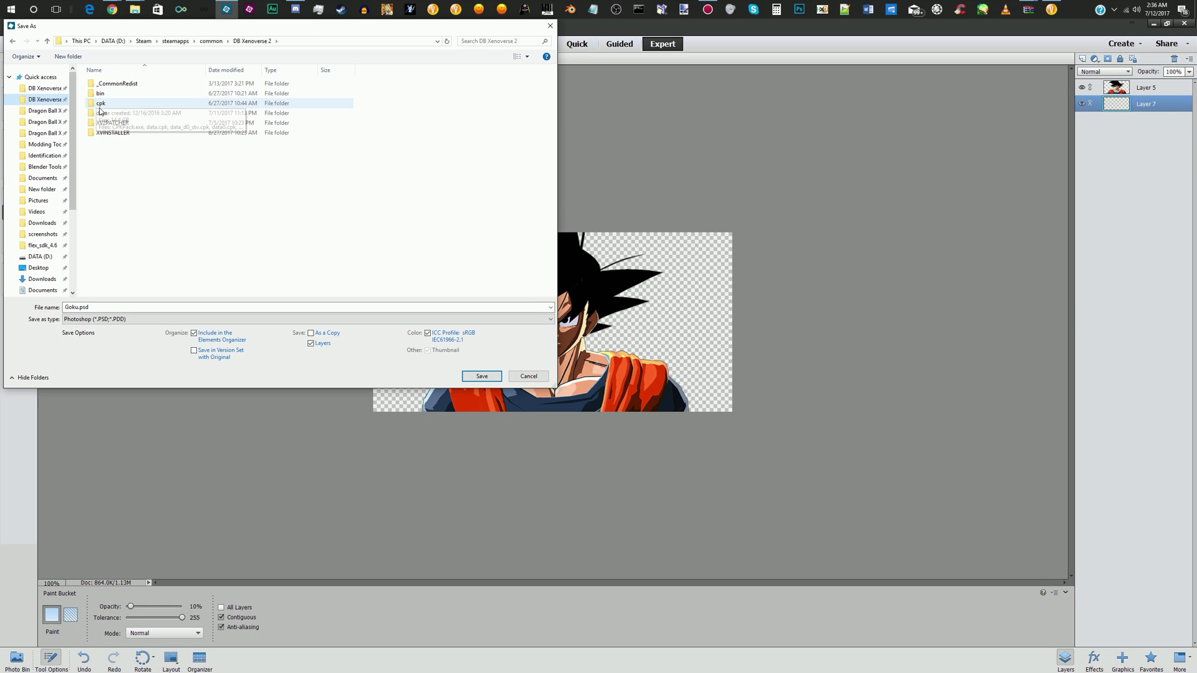
{"action": "left_click", "coordinate": [103, 117]}
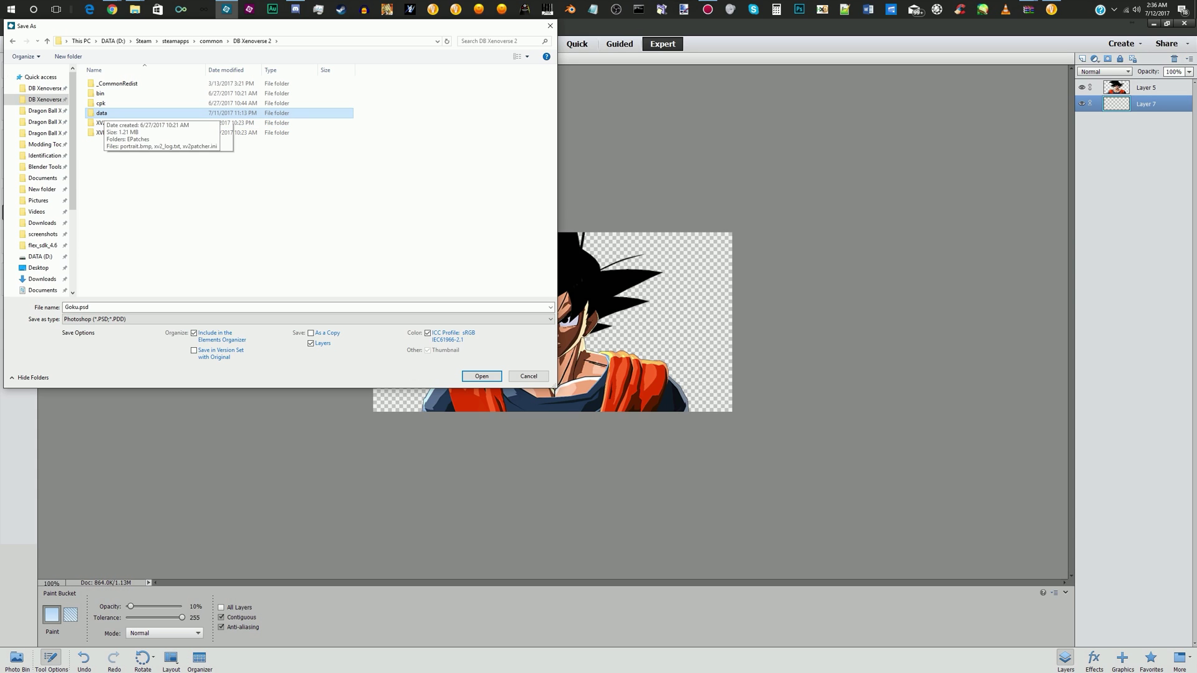
{"action": "double_click", "coordinate": [103, 112]}
{"action": "double_click", "coordinate": [98, 142]}
{"action": "double_click", "coordinate": [104, 113]}
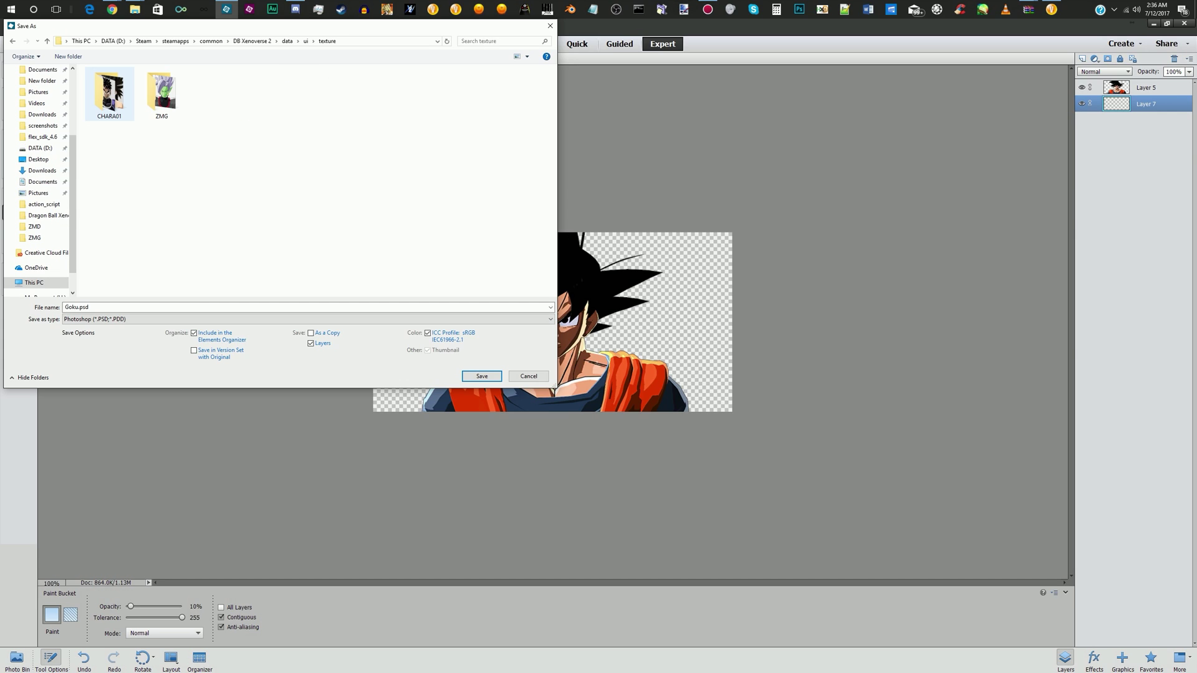
{"action": "double_click", "coordinate": [109, 93]}
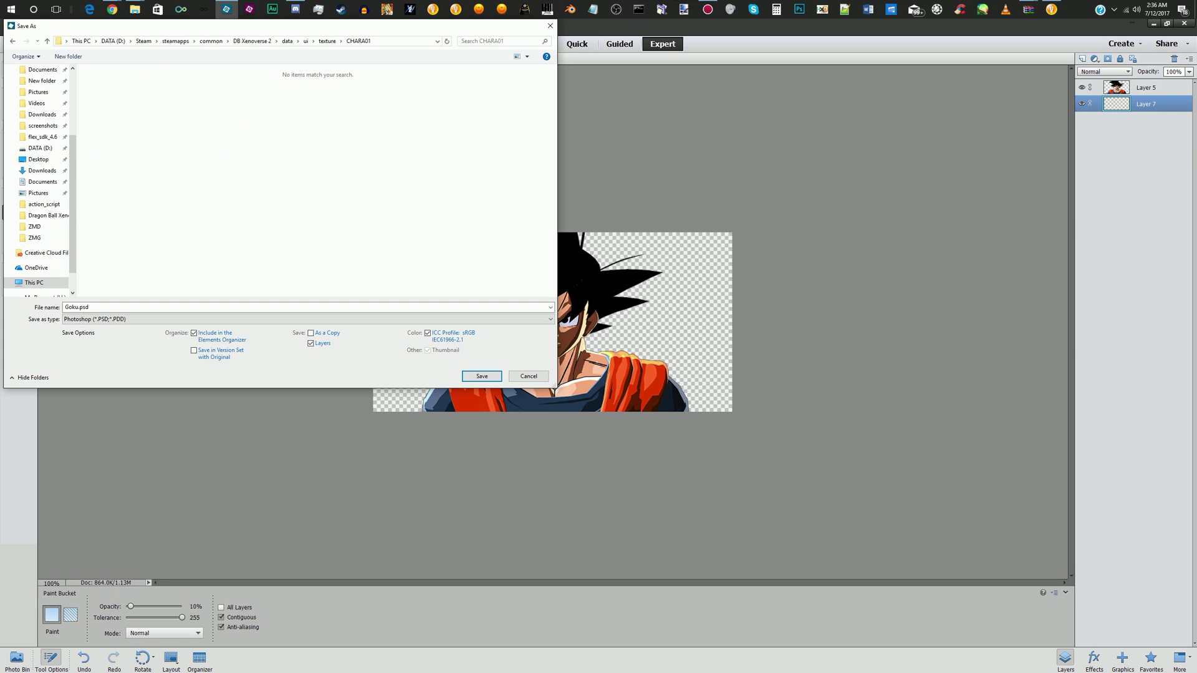
Save the portrait in D3D/DDS format over the existing GOK_000.dds, accepting the DXT5 interpolated alpha export options
{"action": "left_click", "coordinate": [111, 319]}
{"action": "left_click", "coordinate": [114, 356]}
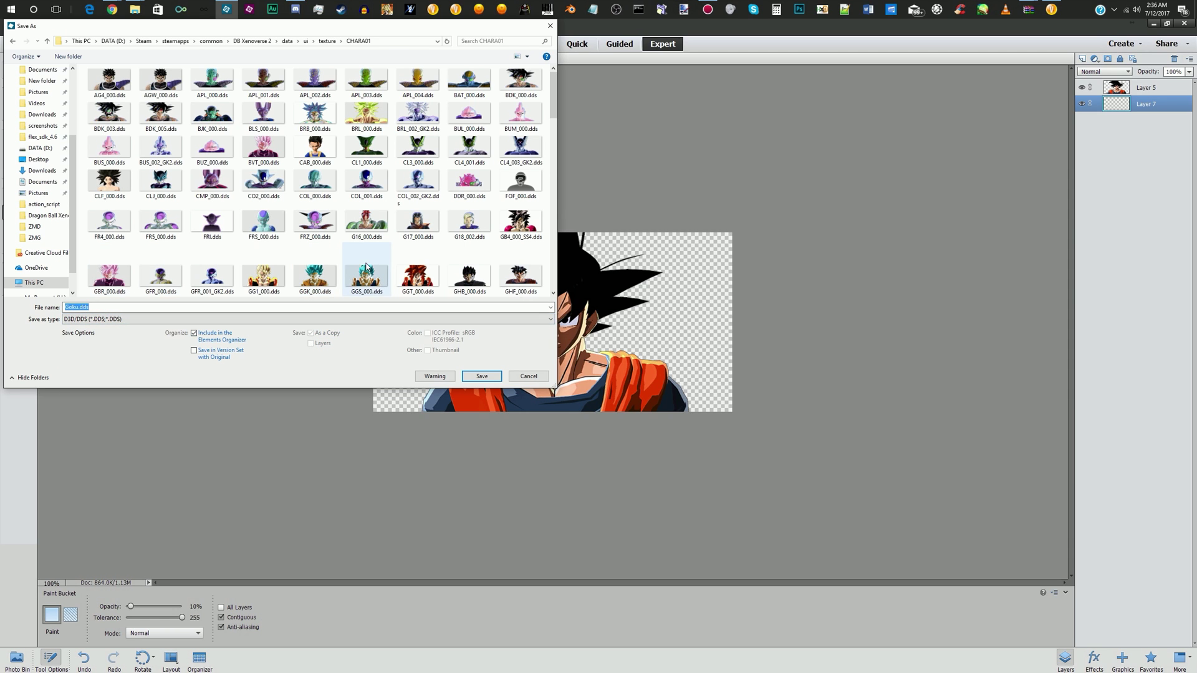
{"action": "scroll", "coordinate": [320, 291], "scroll_direction": "down", "scroll_amount": 2}
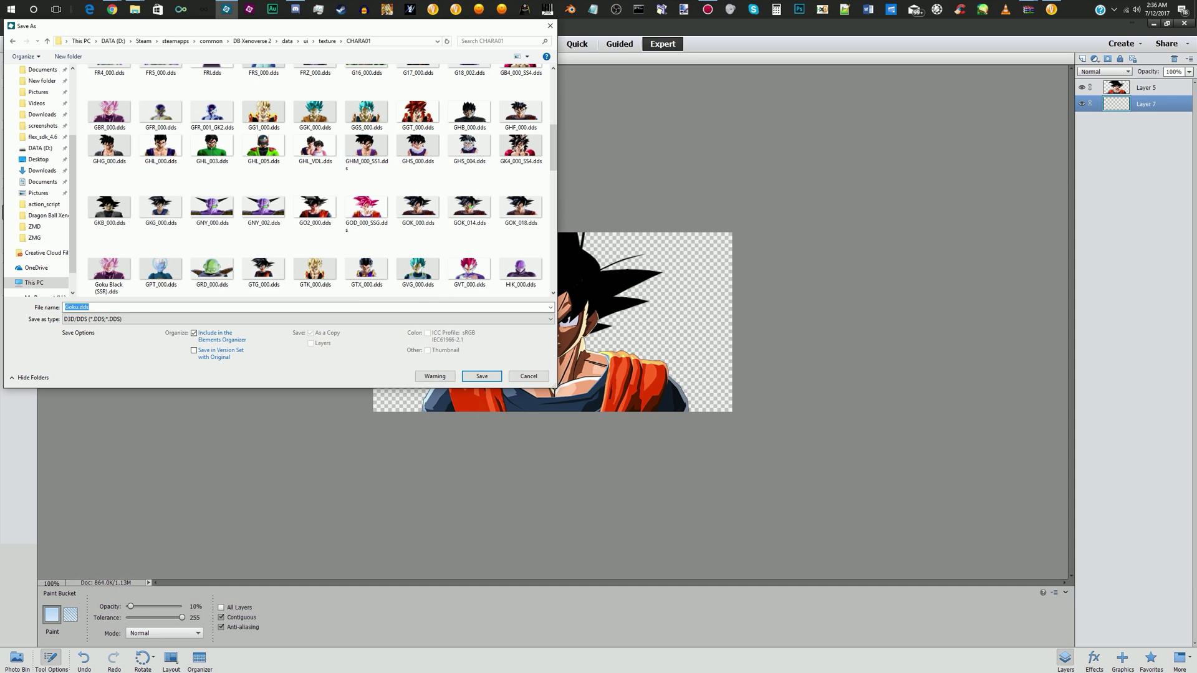
{"action": "left_click", "coordinate": [315, 206]}
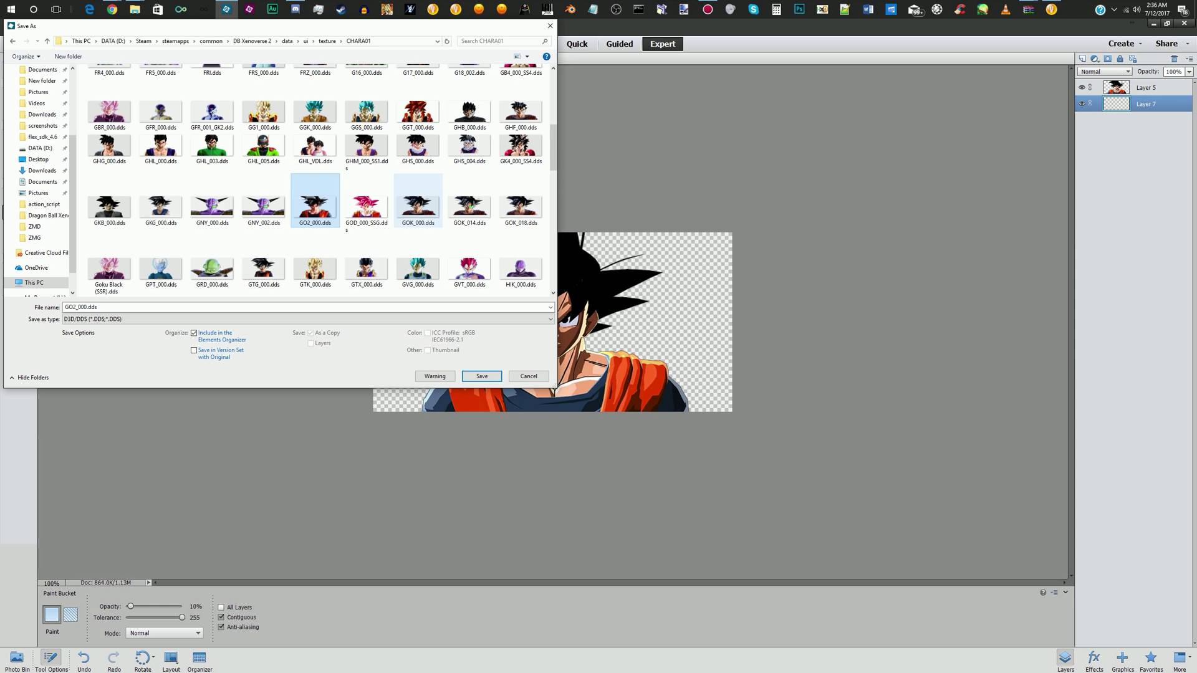
{"action": "left_click", "coordinate": [417, 206]}
{"action": "key", "text": "Return"}
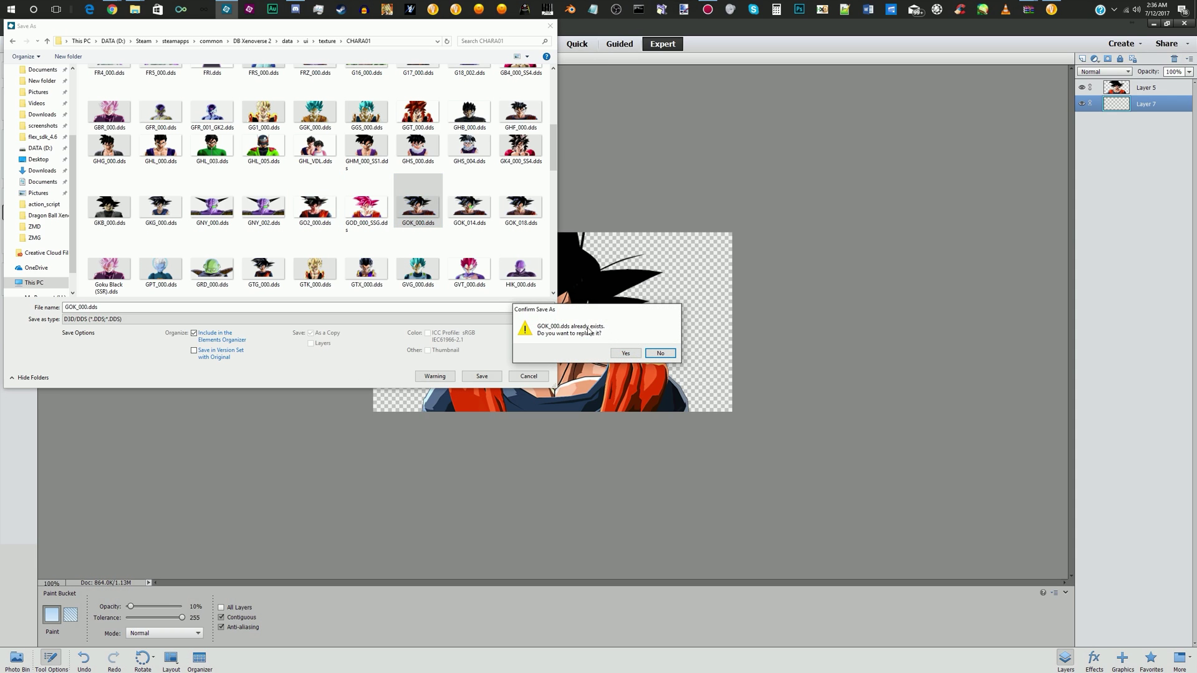
{"action": "left_click", "coordinate": [625, 354]}
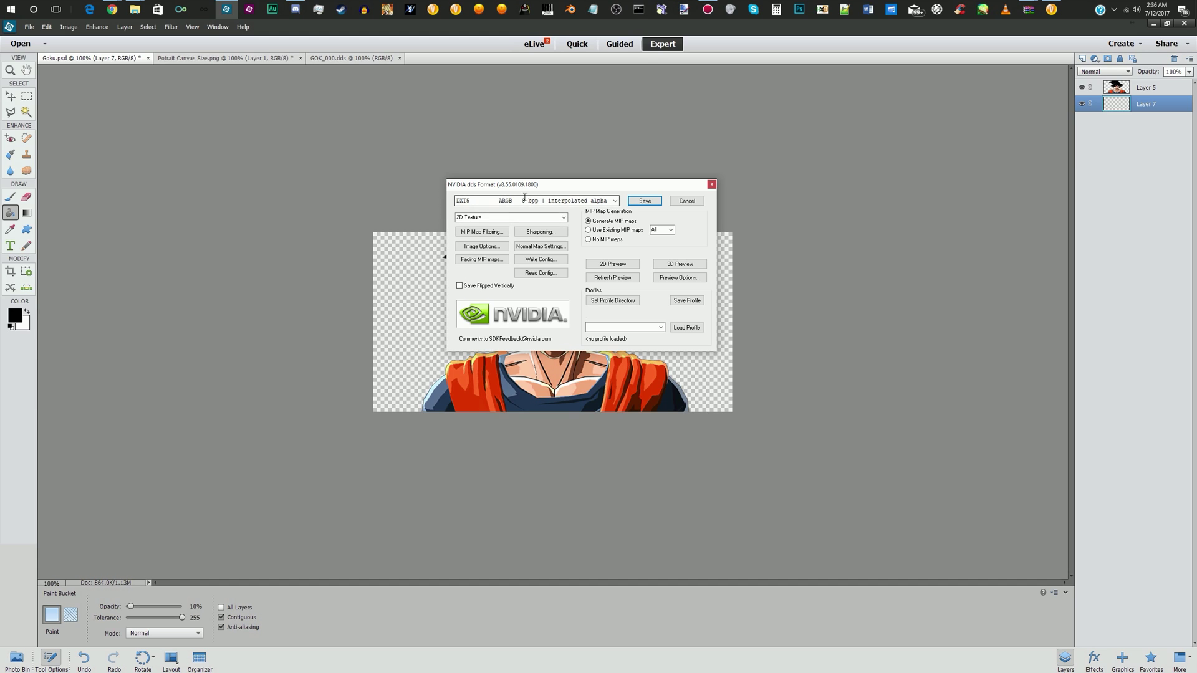
{"action": "left_click", "coordinate": [631, 204]}
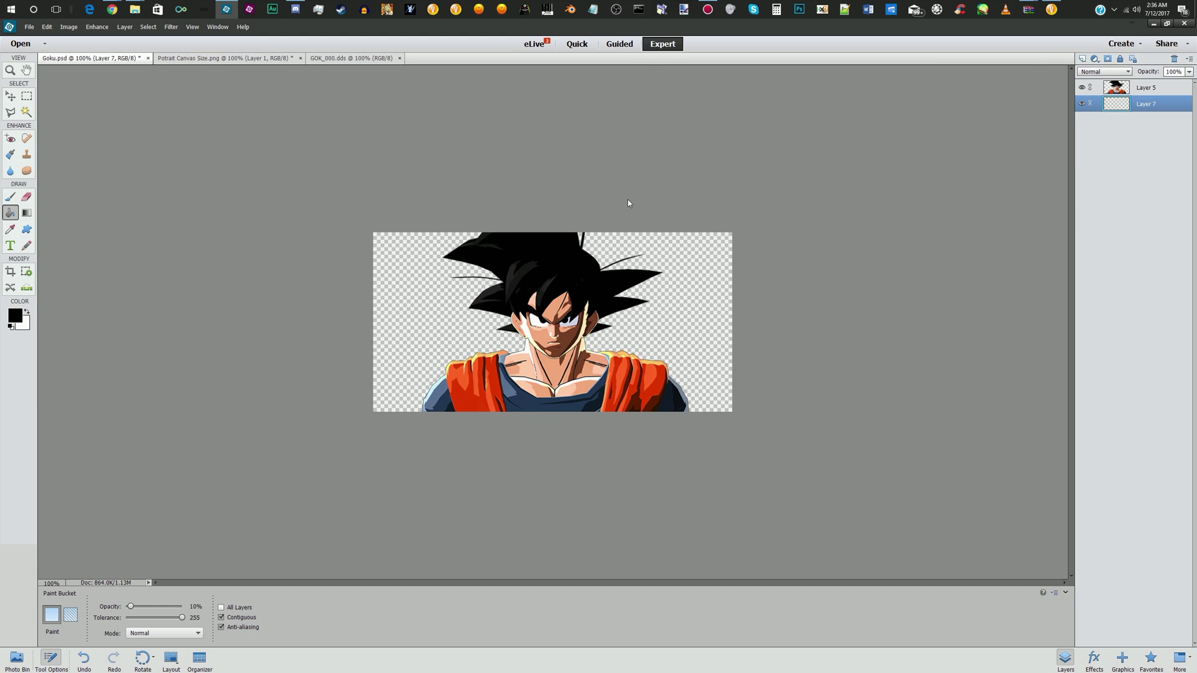
Switch to File Explorer, open DB Xenoverse 2\data\ui\texture and repack the CHARA01 folder with embpack.exe
{"action": "left_click", "coordinate": [1153, 24]}
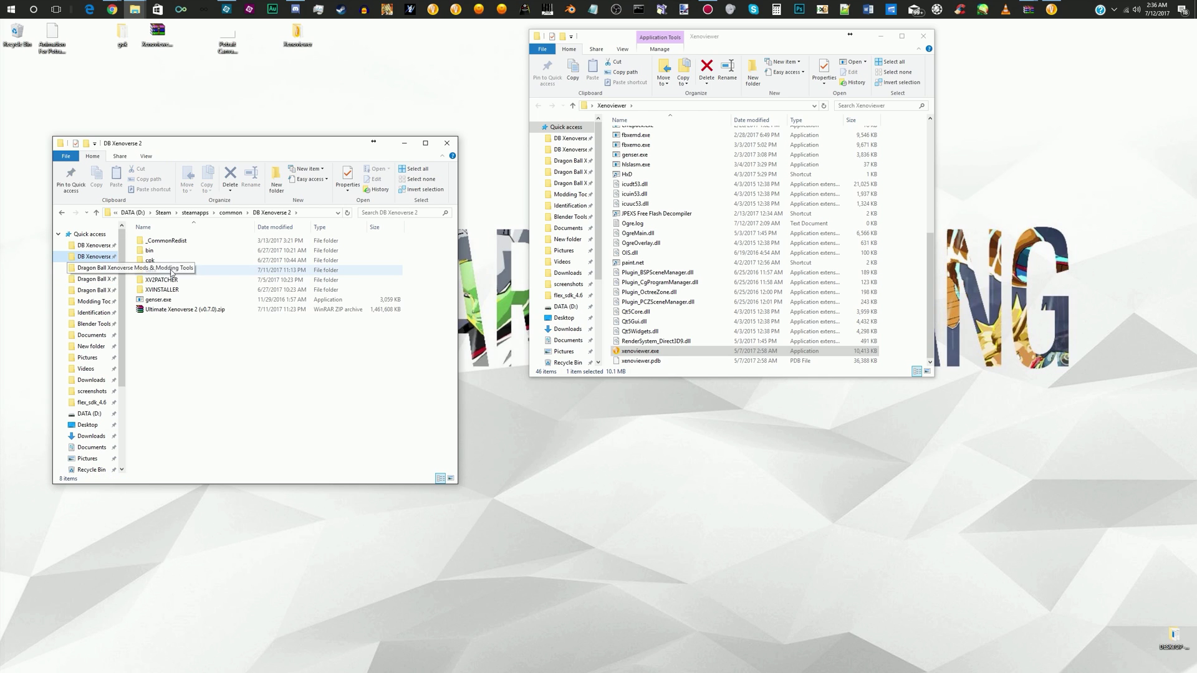
{"action": "left_click", "coordinate": [99, 257]}
{"action": "double_click", "coordinate": [152, 290]}
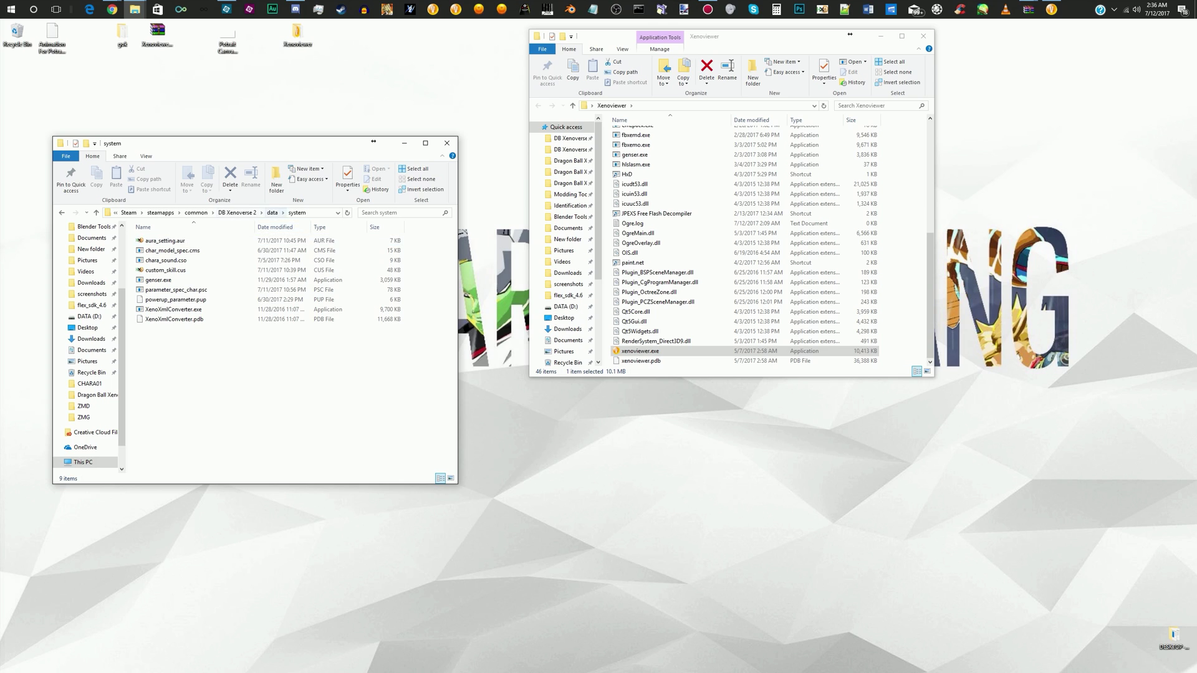
{"action": "left_click", "coordinate": [272, 213]}
{"action": "left_click", "coordinate": [164, 300]}
{"action": "double_click", "coordinate": [165, 302]}
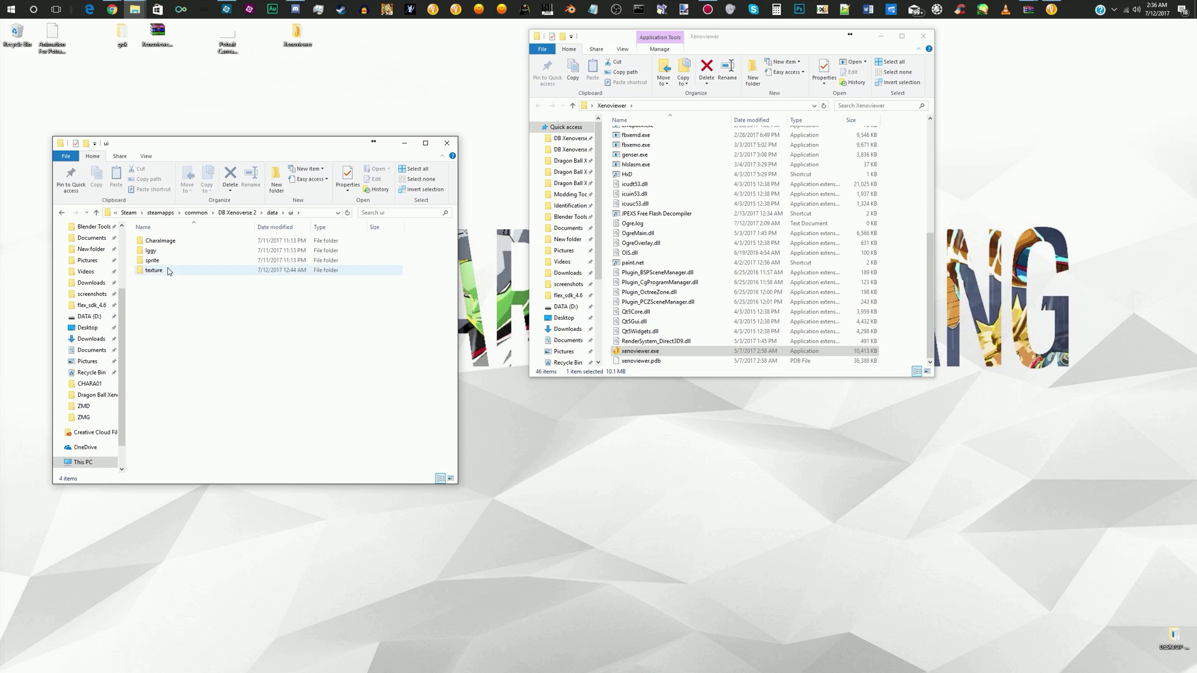
{"action": "double_click", "coordinate": [167, 273]}
{"action": "left_click", "coordinate": [157, 241]}
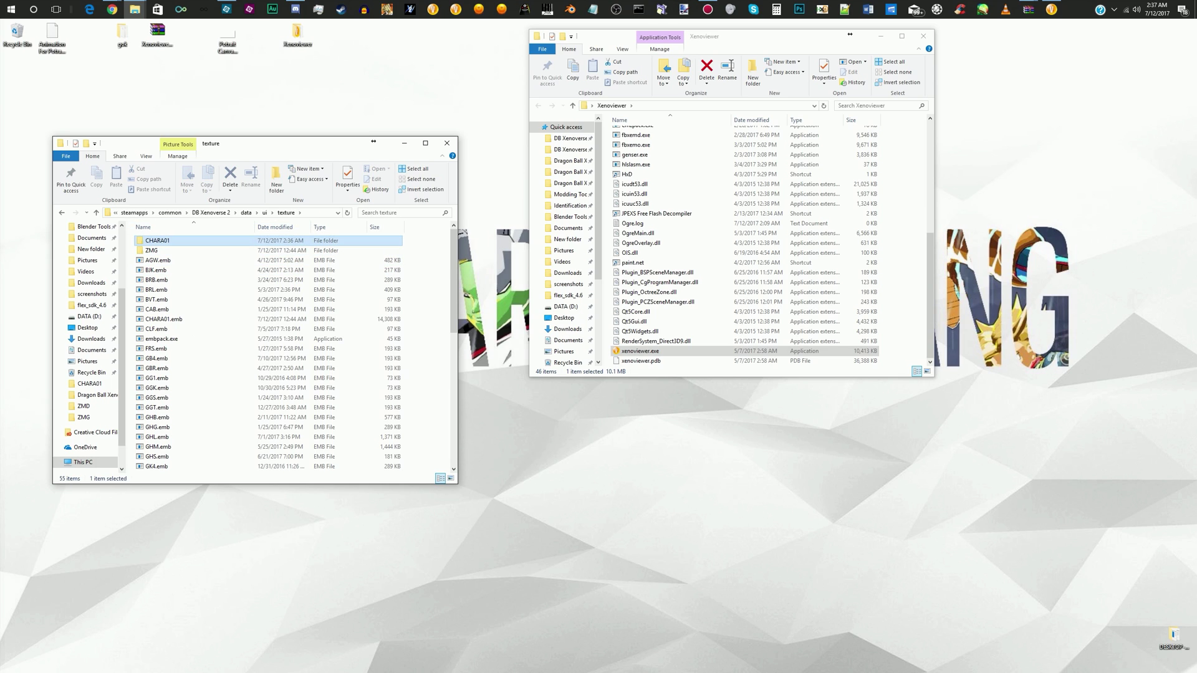
{"action": "left_click_drag", "start_coordinate": [157, 241], "coordinate": [176, 340]}
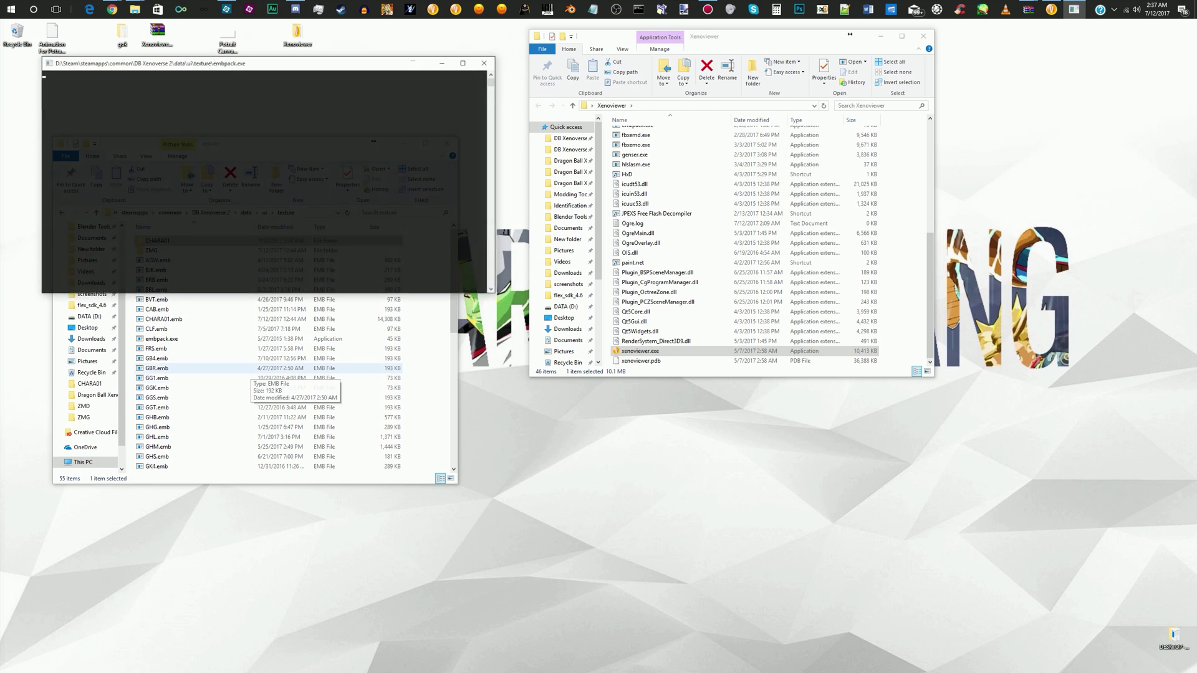
Switch to Dragon Ball Xenoverse 2 and compare Goku's portrait with its neighbours on the character select screen
{"action": "left_click", "coordinate": [410, 9]}
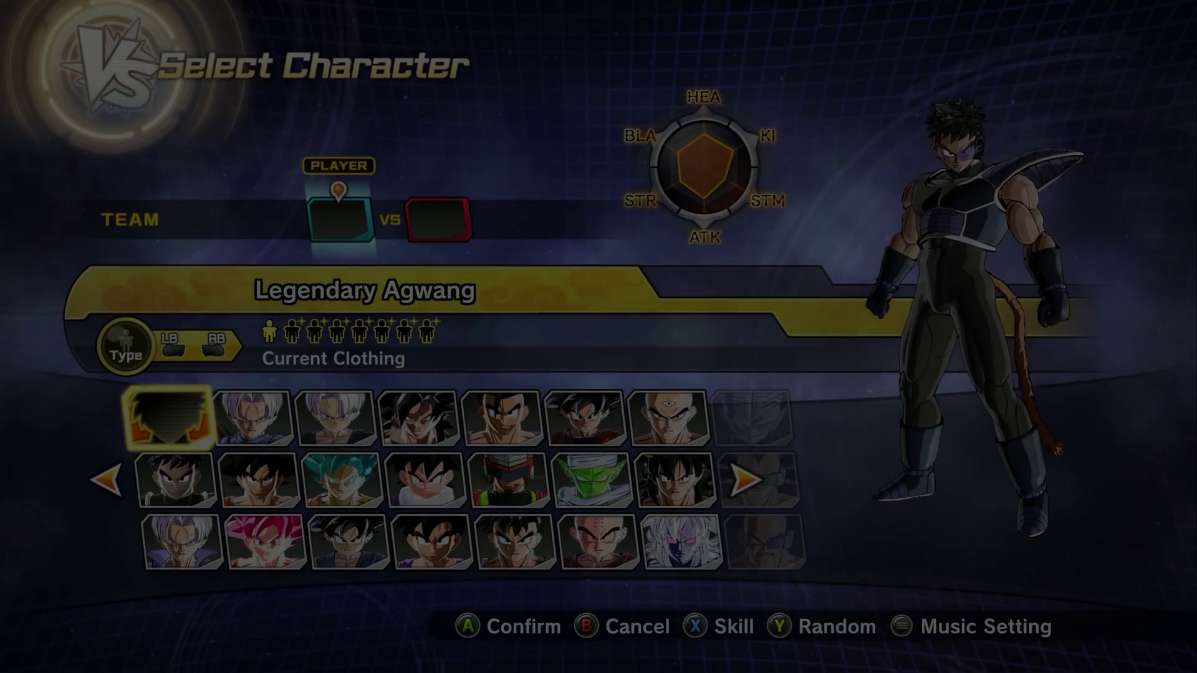
{"action": "key", "text": "Down"}
{"action": "key", "text": "Right"}
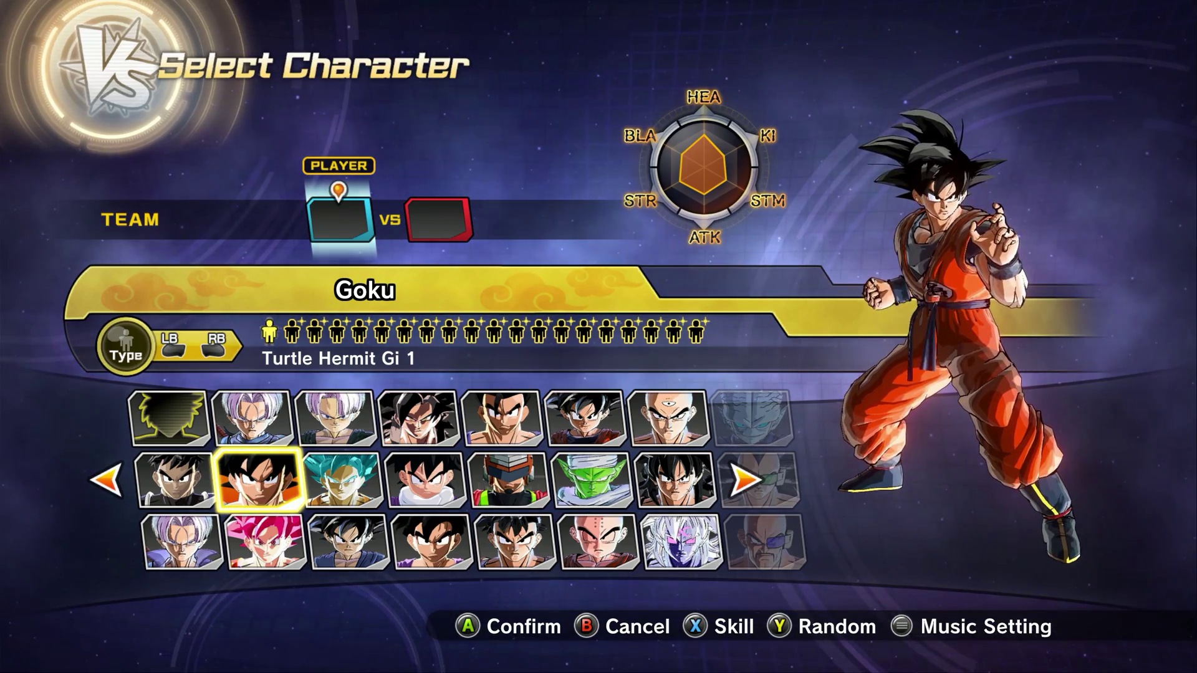
{"action": "left_click", "coordinate": [342, 478]}
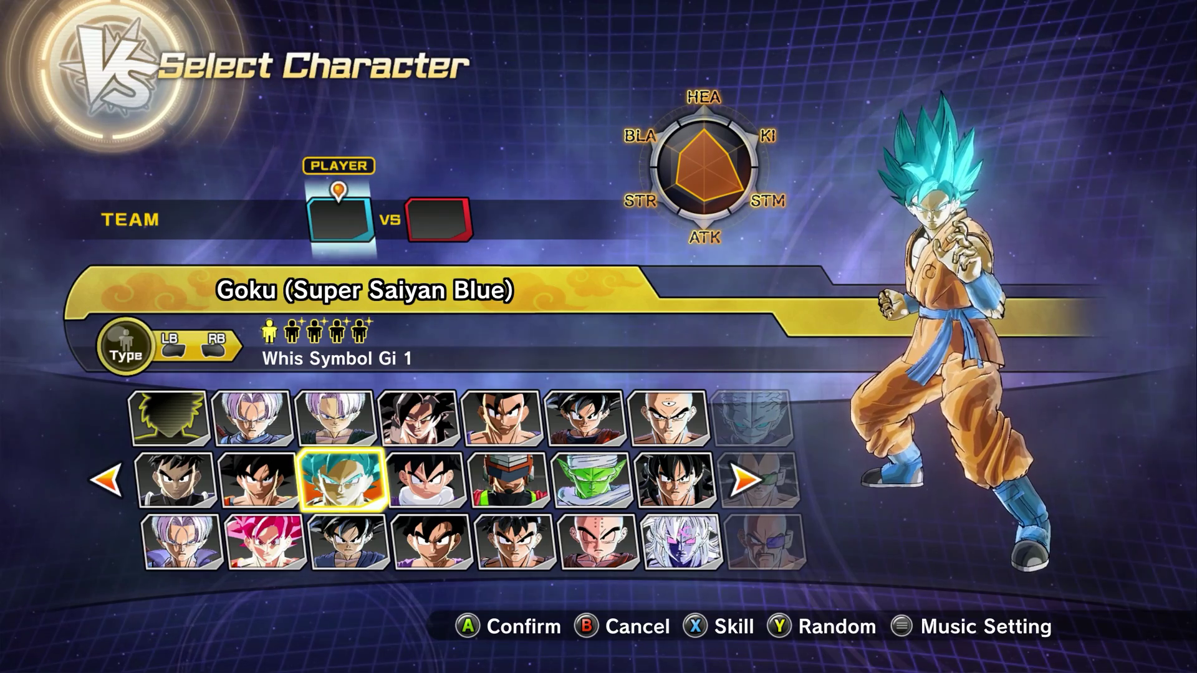
{"action": "left_click", "coordinate": [258, 479]}
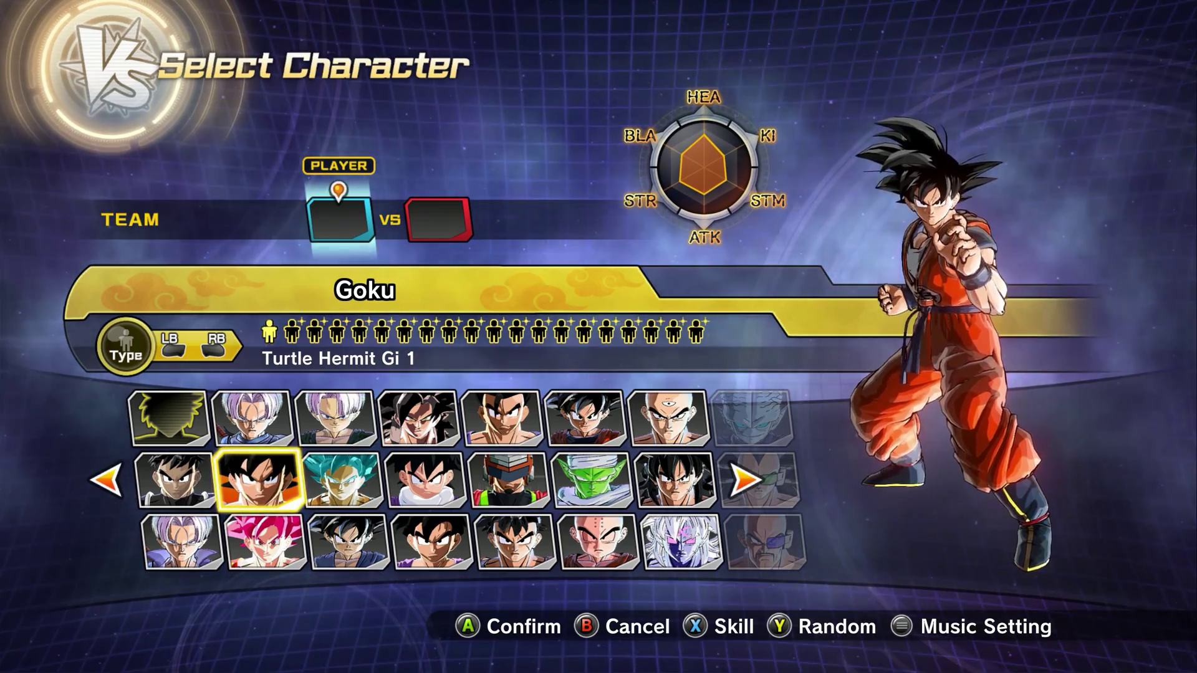
{"action": "left_click", "coordinate": [175, 480]}
{"action": "left_click", "coordinate": [259, 478]}
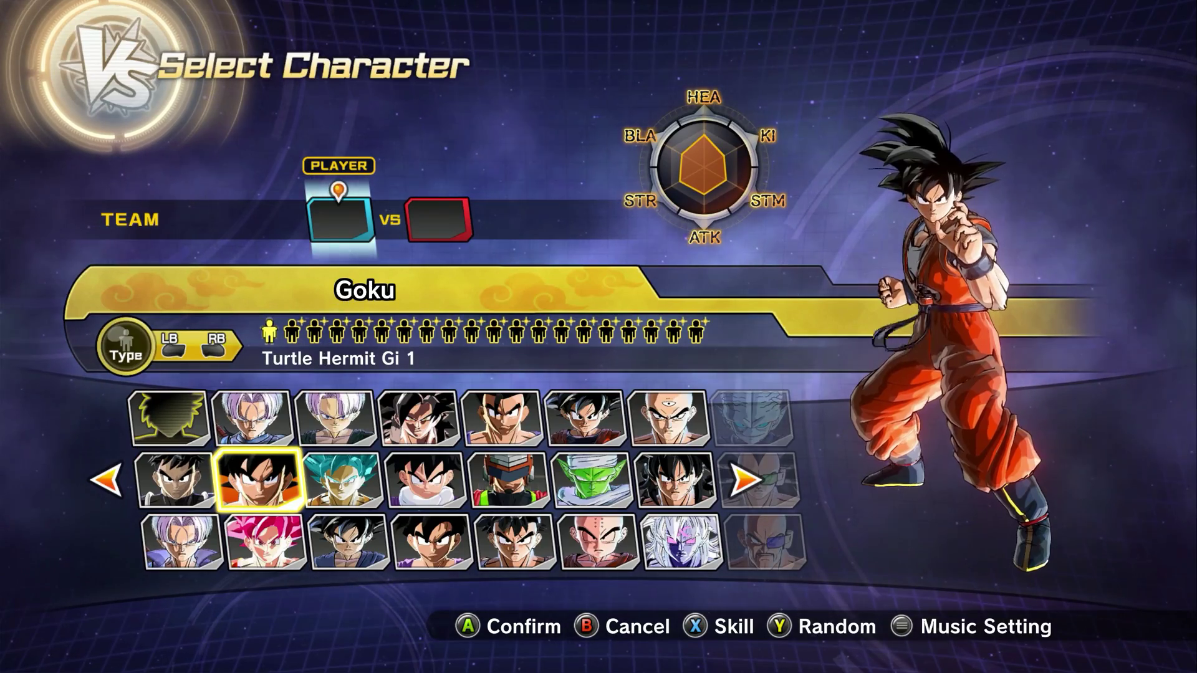